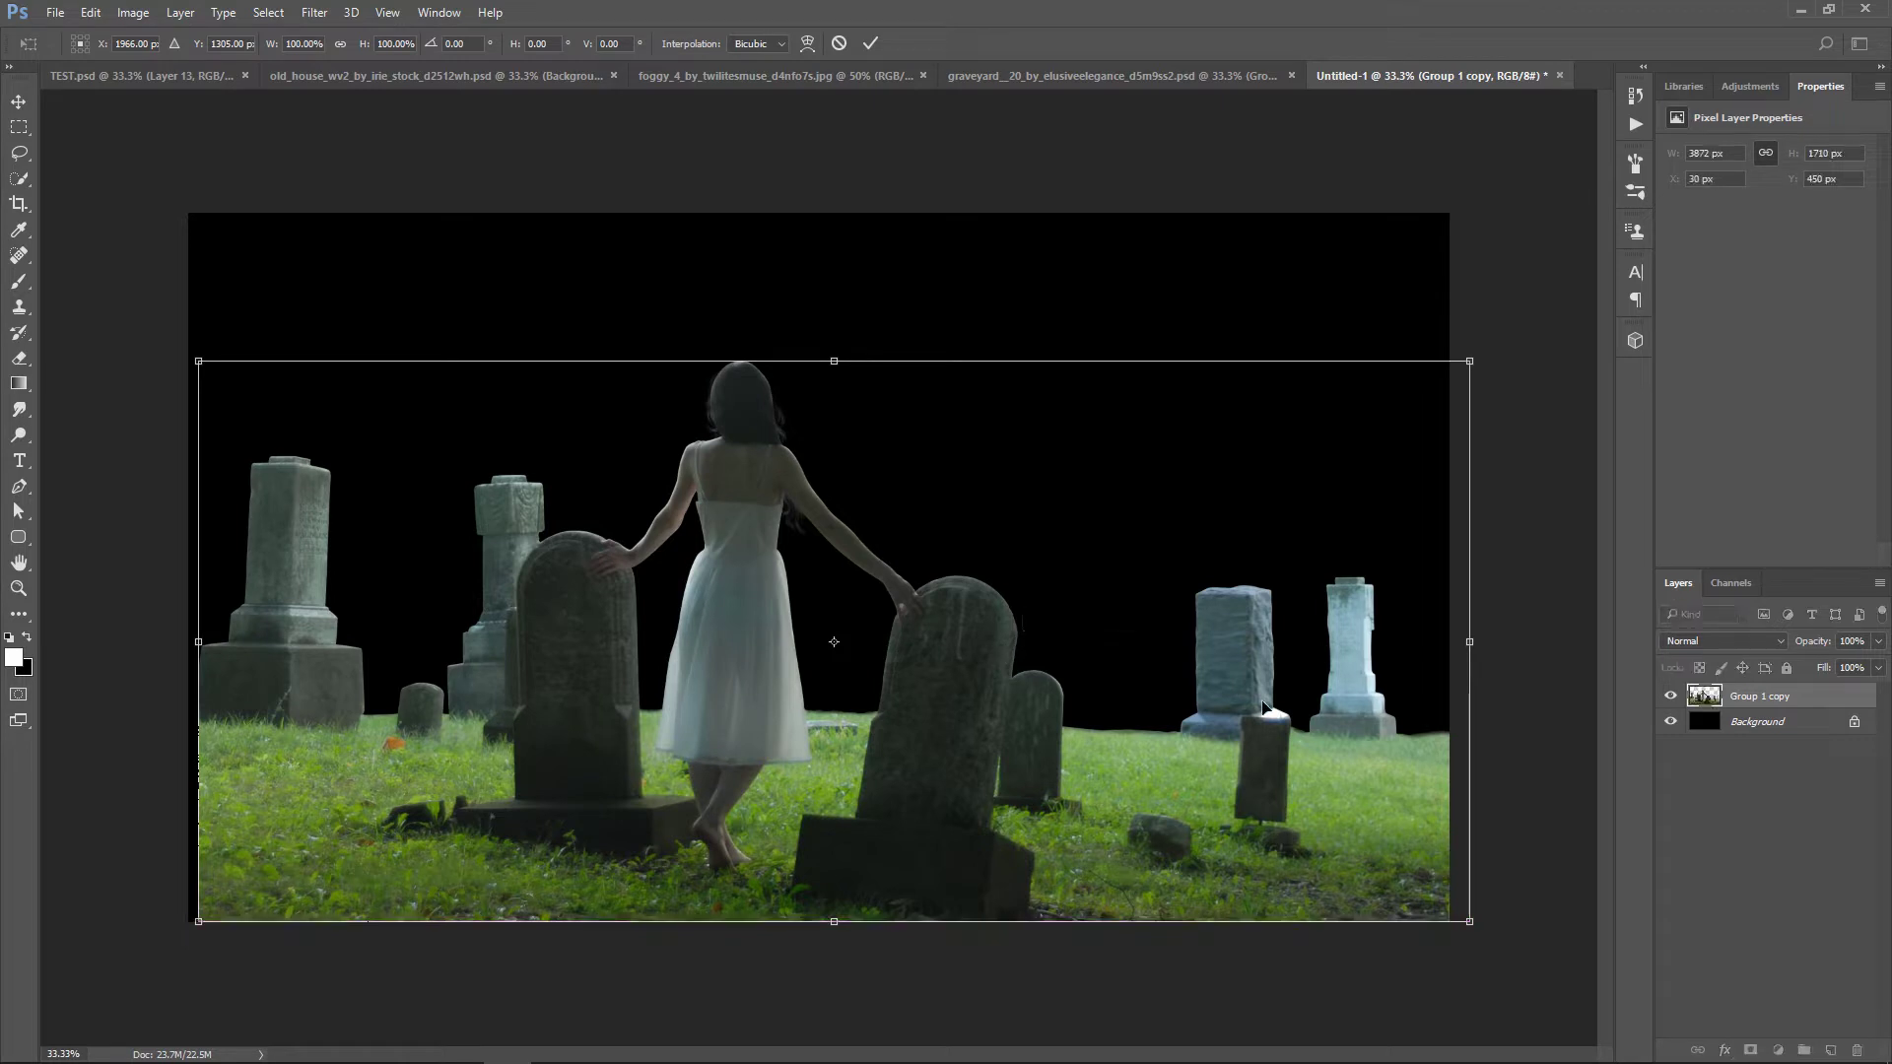
Shift the graveyard layer left to X -3 px so it meets the canvas's left edge, and apply the transform
{"action": "key", "text": "shift+Left"}
{"action": "key", "text": "shift+Left"}
{"action": "key", "text": "shift+Left"}
{"action": "key", "text": "Left"}
{"action": "key", "text": "Left"}
{"action": "key", "text": "Left"}
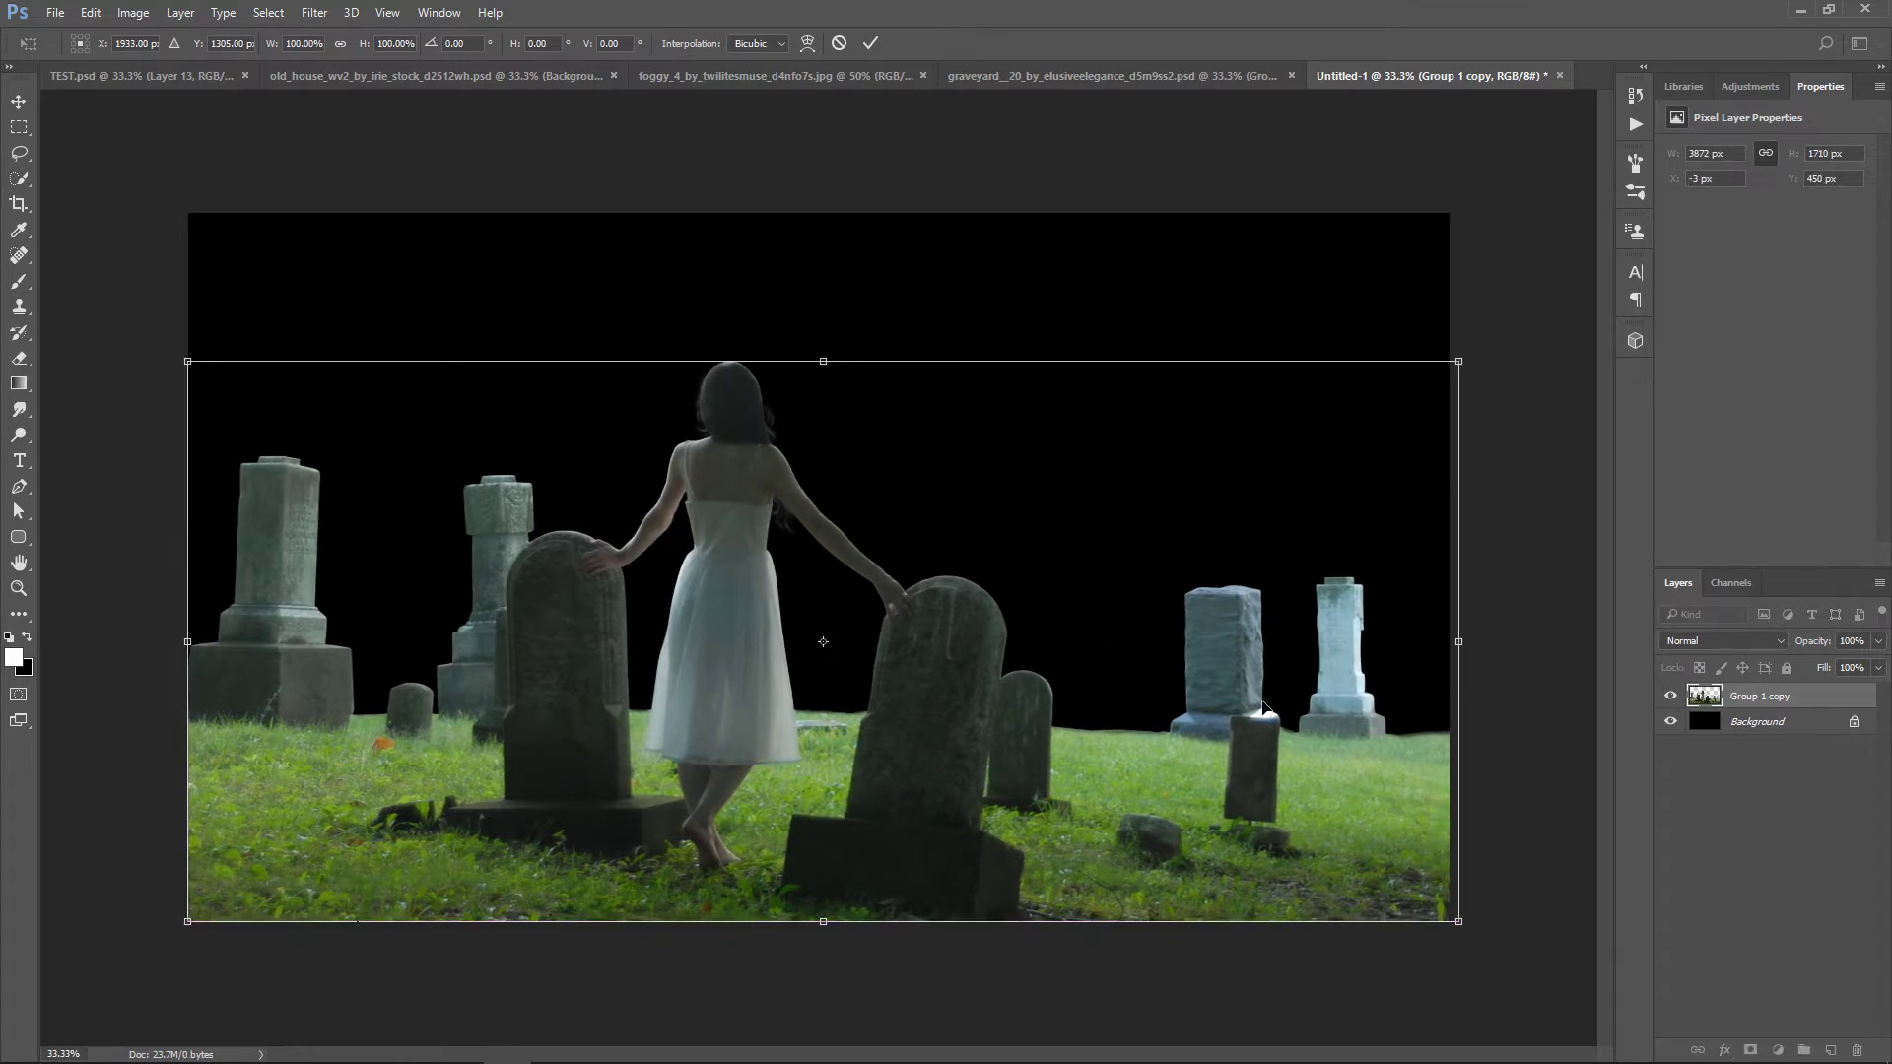
{"action": "key", "text": "Return"}
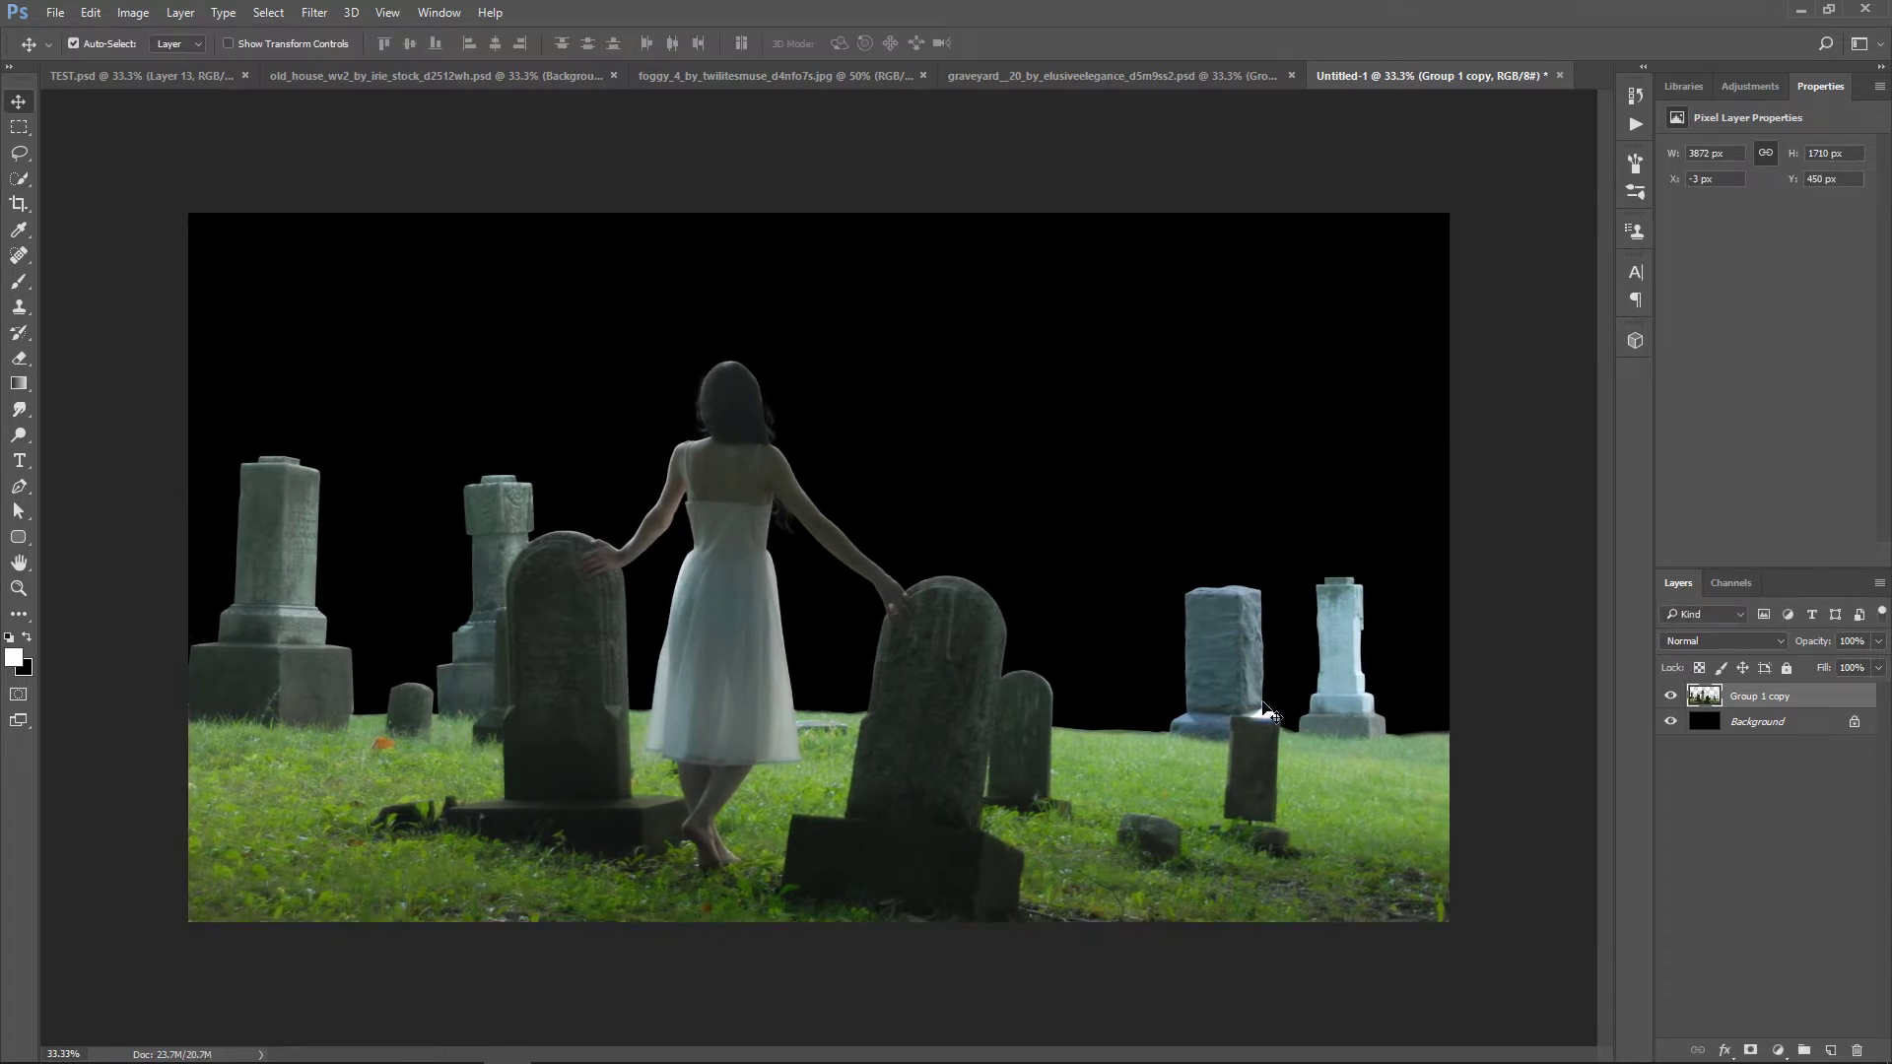
Nudge the graveyard layer down to Y 480 px
{"action": "key", "text": "shift+Down"}
{"action": "key", "text": "shift+Down"}
{"action": "key", "text": "Down"}
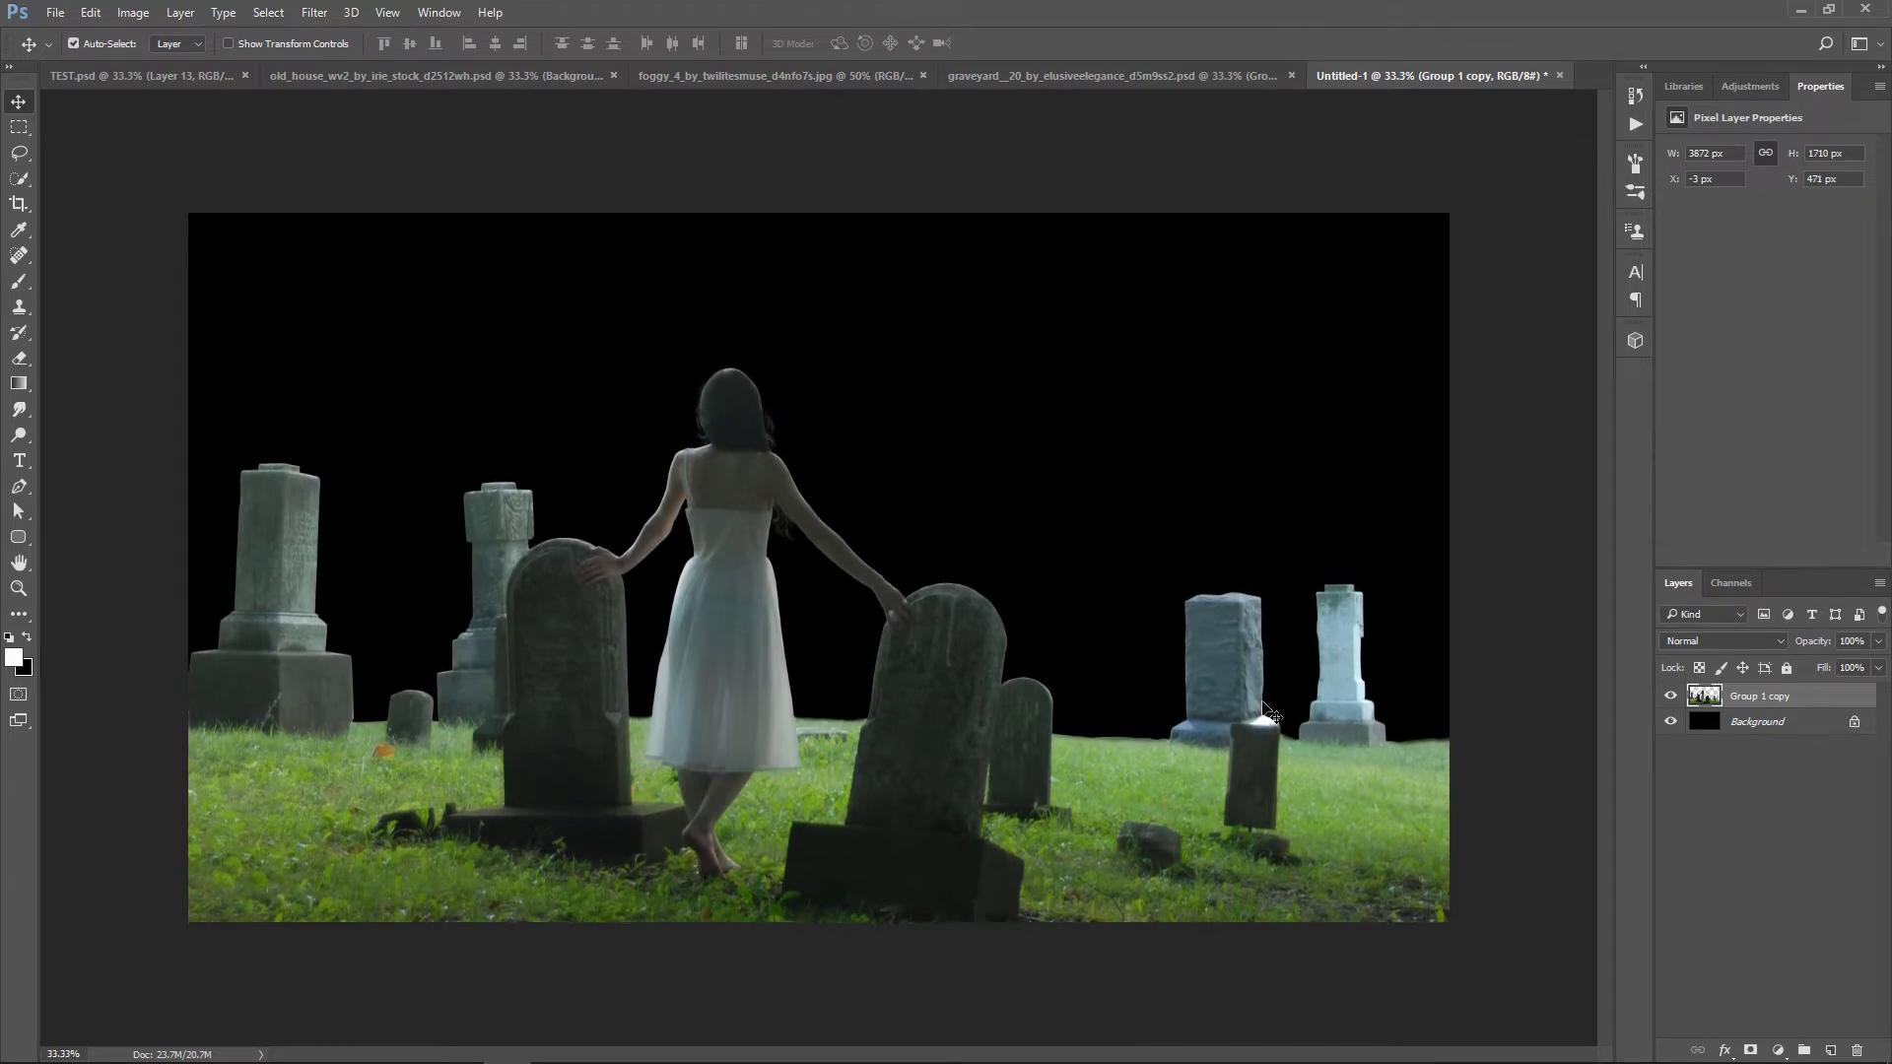
{"action": "key", "text": "Down"}
{"action": "key", "text": "Down"}
{"action": "key", "text": "Down"}
{"action": "key", "text": "Down"}
{"action": "key", "text": "Down"}
{"action": "key", "text": "Down"}
{"action": "key", "text": "Down"}
{"action": "key", "text": "Down"}
{"action": "key", "text": "Down"}
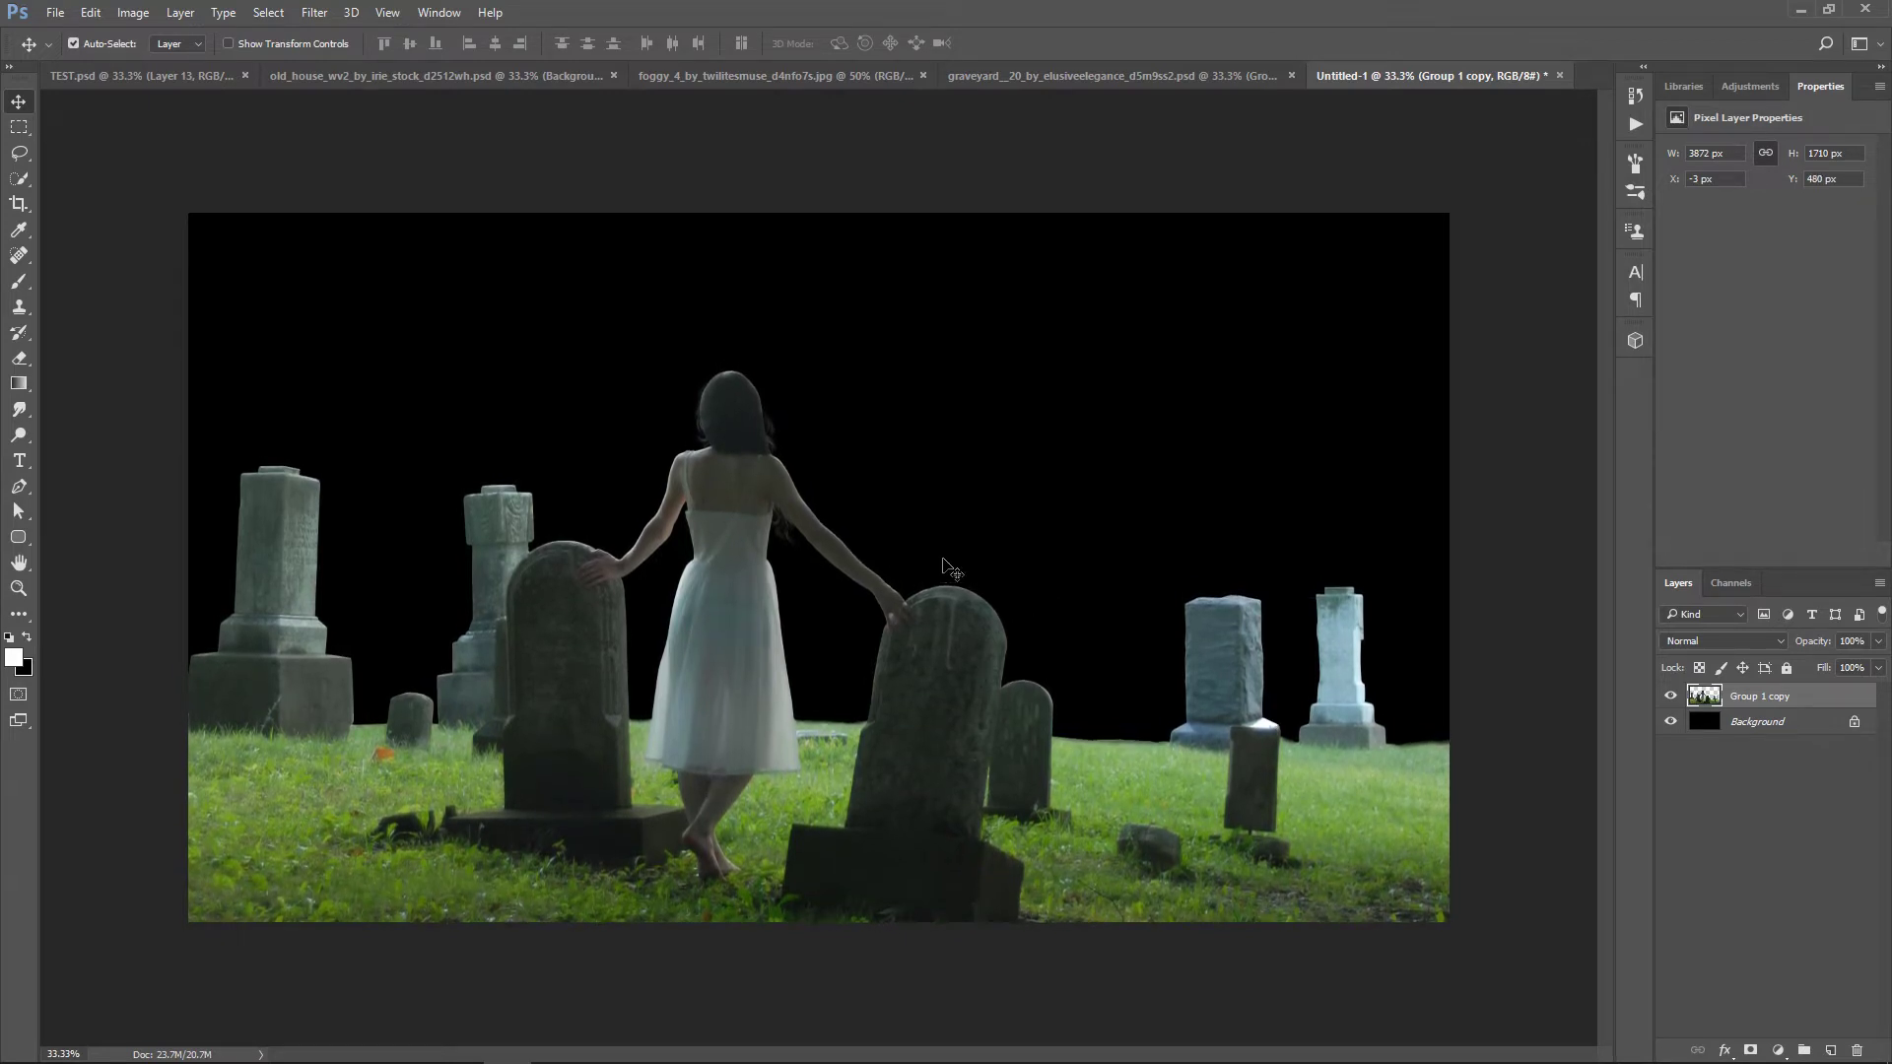
Copy the foggy forest image into the Untitled-1 document and place its layer beneath Group 1 copy
{"action": "left_click", "coordinate": [750, 73]}
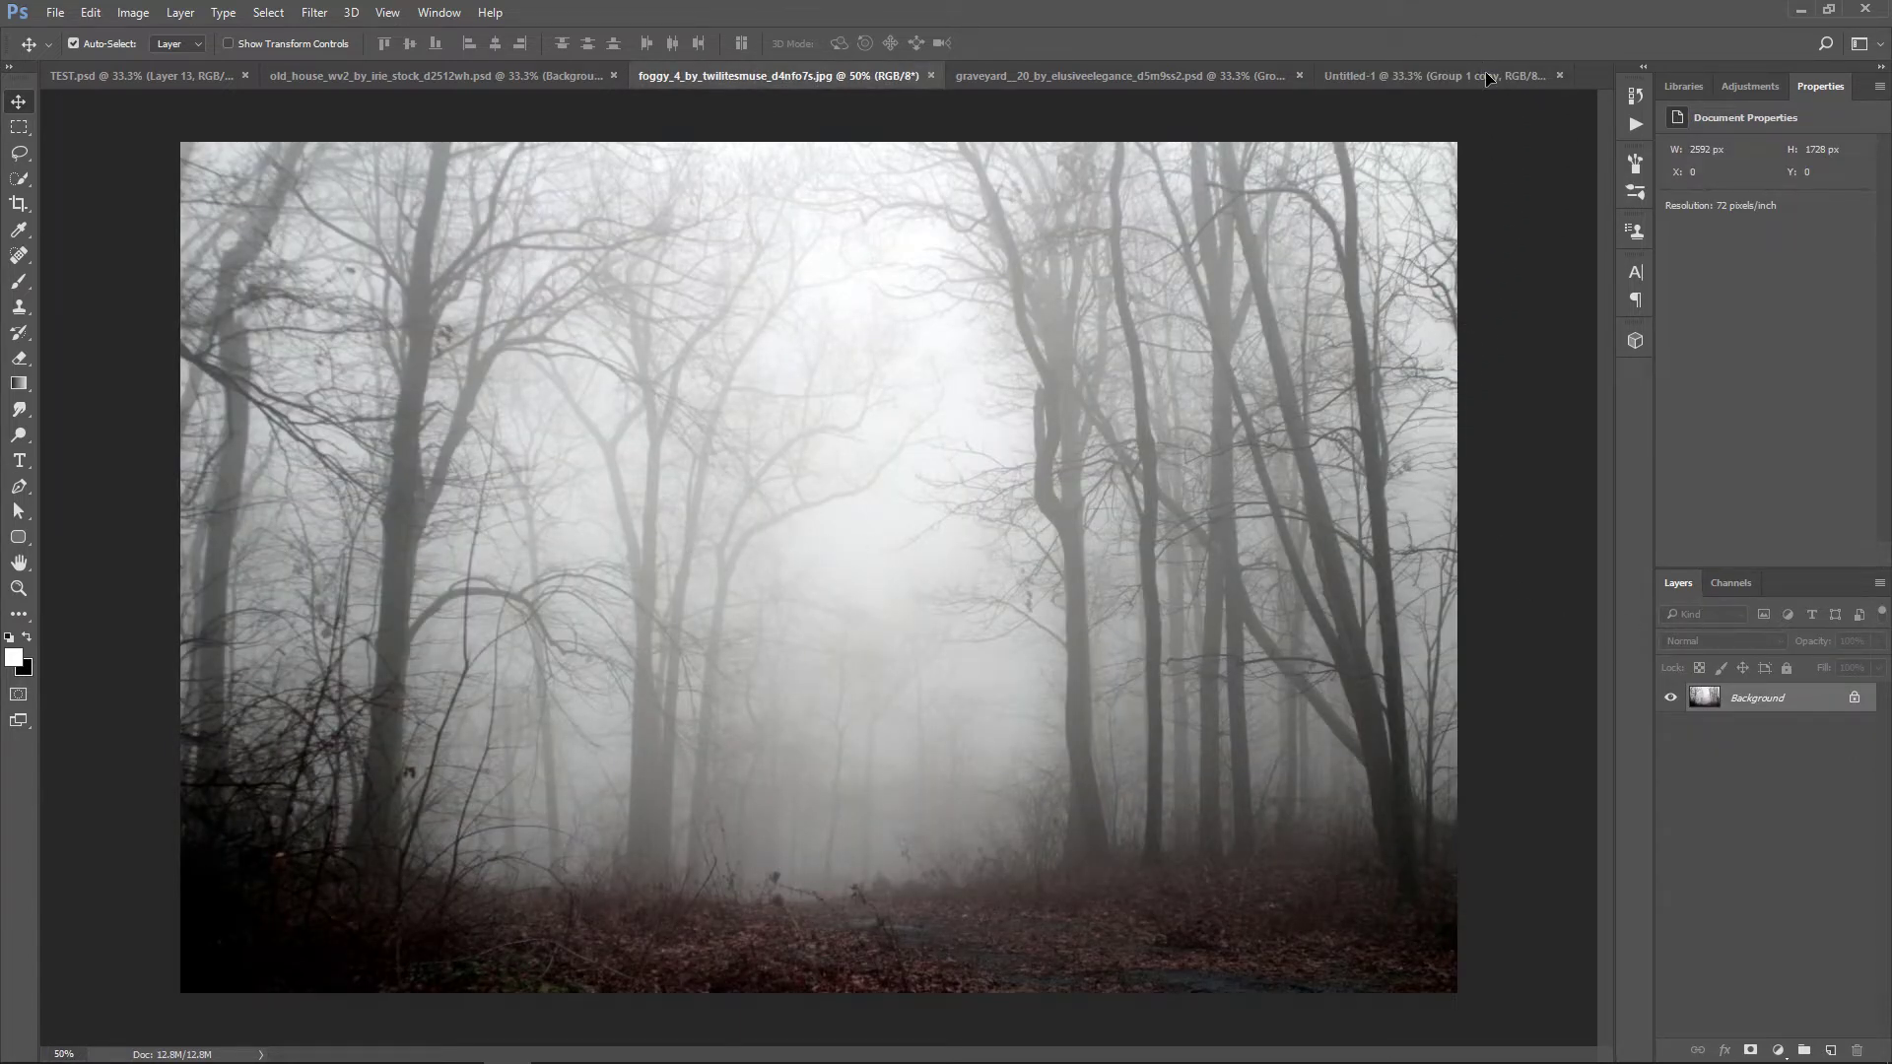
{"action": "left_click_drag", "start_coordinate": [1488, 79], "coordinate": [1091, 447]}
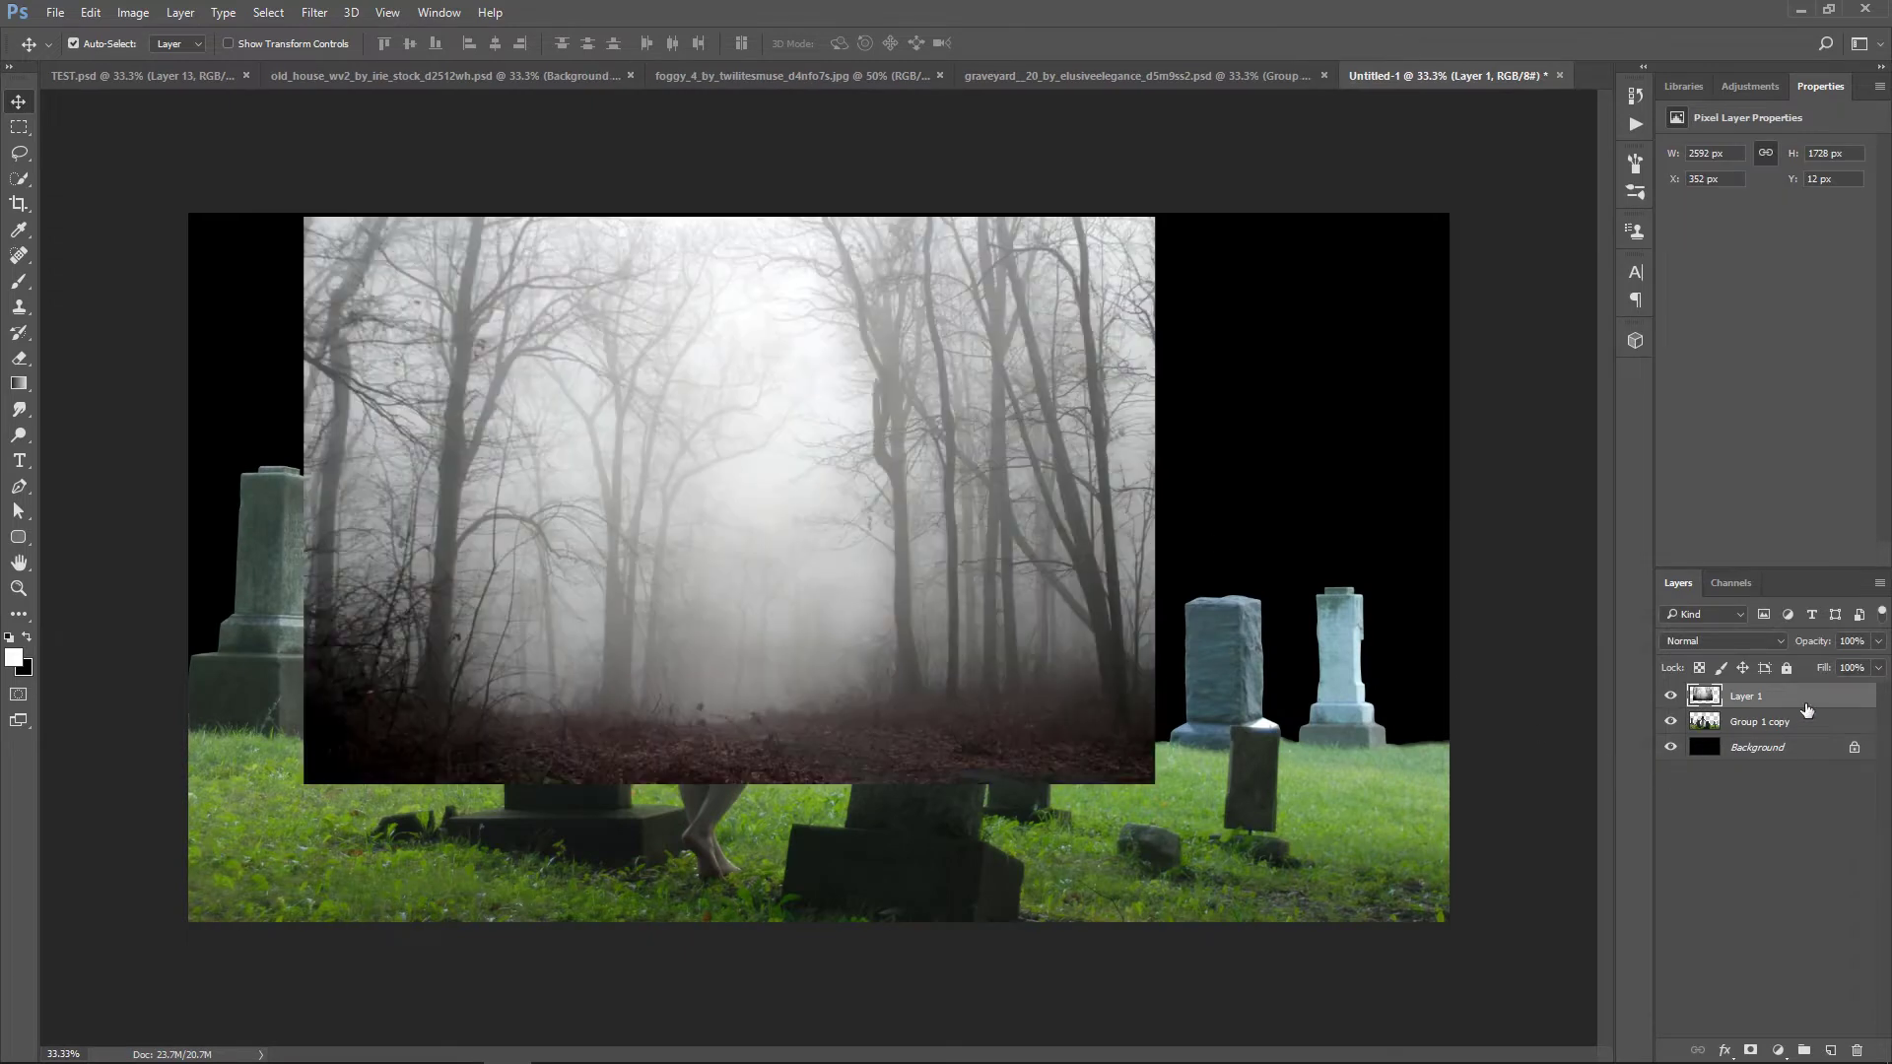
{"action": "left_click_drag", "start_coordinate": [1807, 709], "coordinate": [1822, 736]}
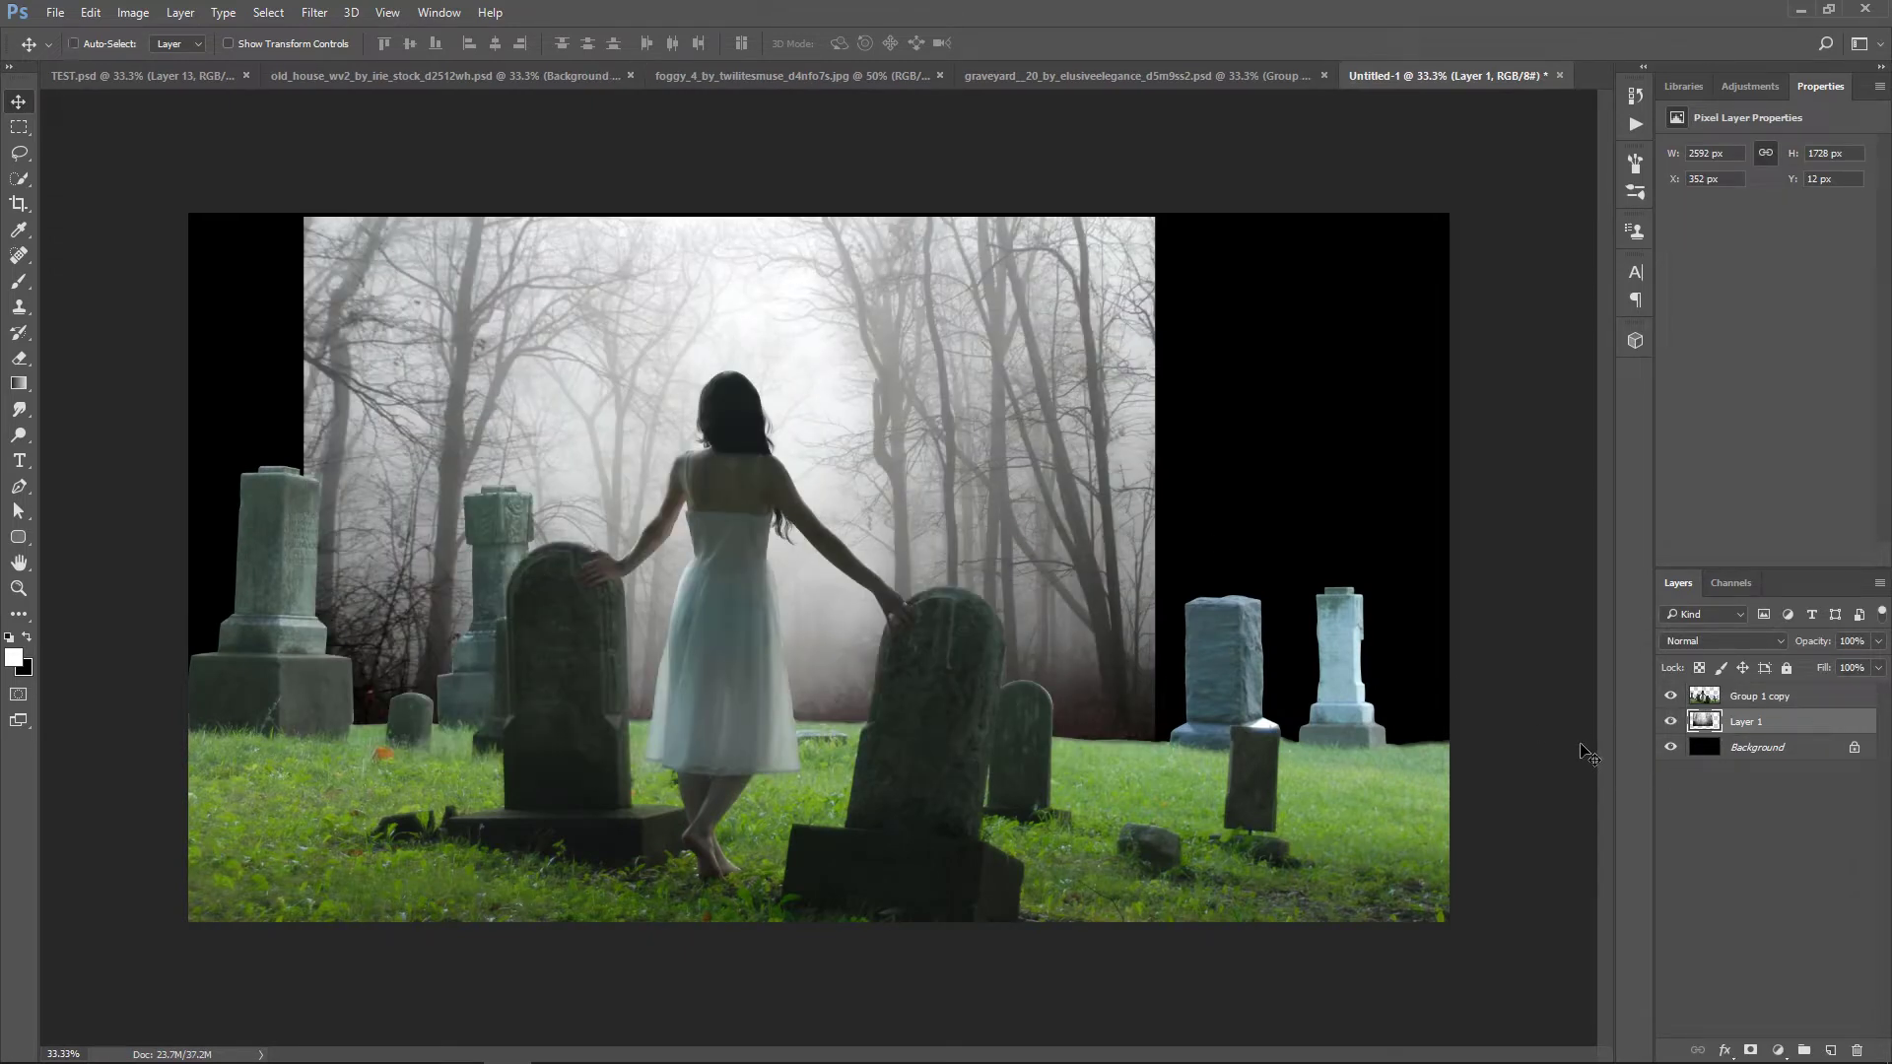
Scale the forest layer to about 157% and reposition it to X -30 px, Y -674 px so it fills the background
{"action": "key", "text": "ctrl+t"}
{"action": "left_click_drag", "start_coordinate": [1157, 786], "coordinate": [1394, 952]}
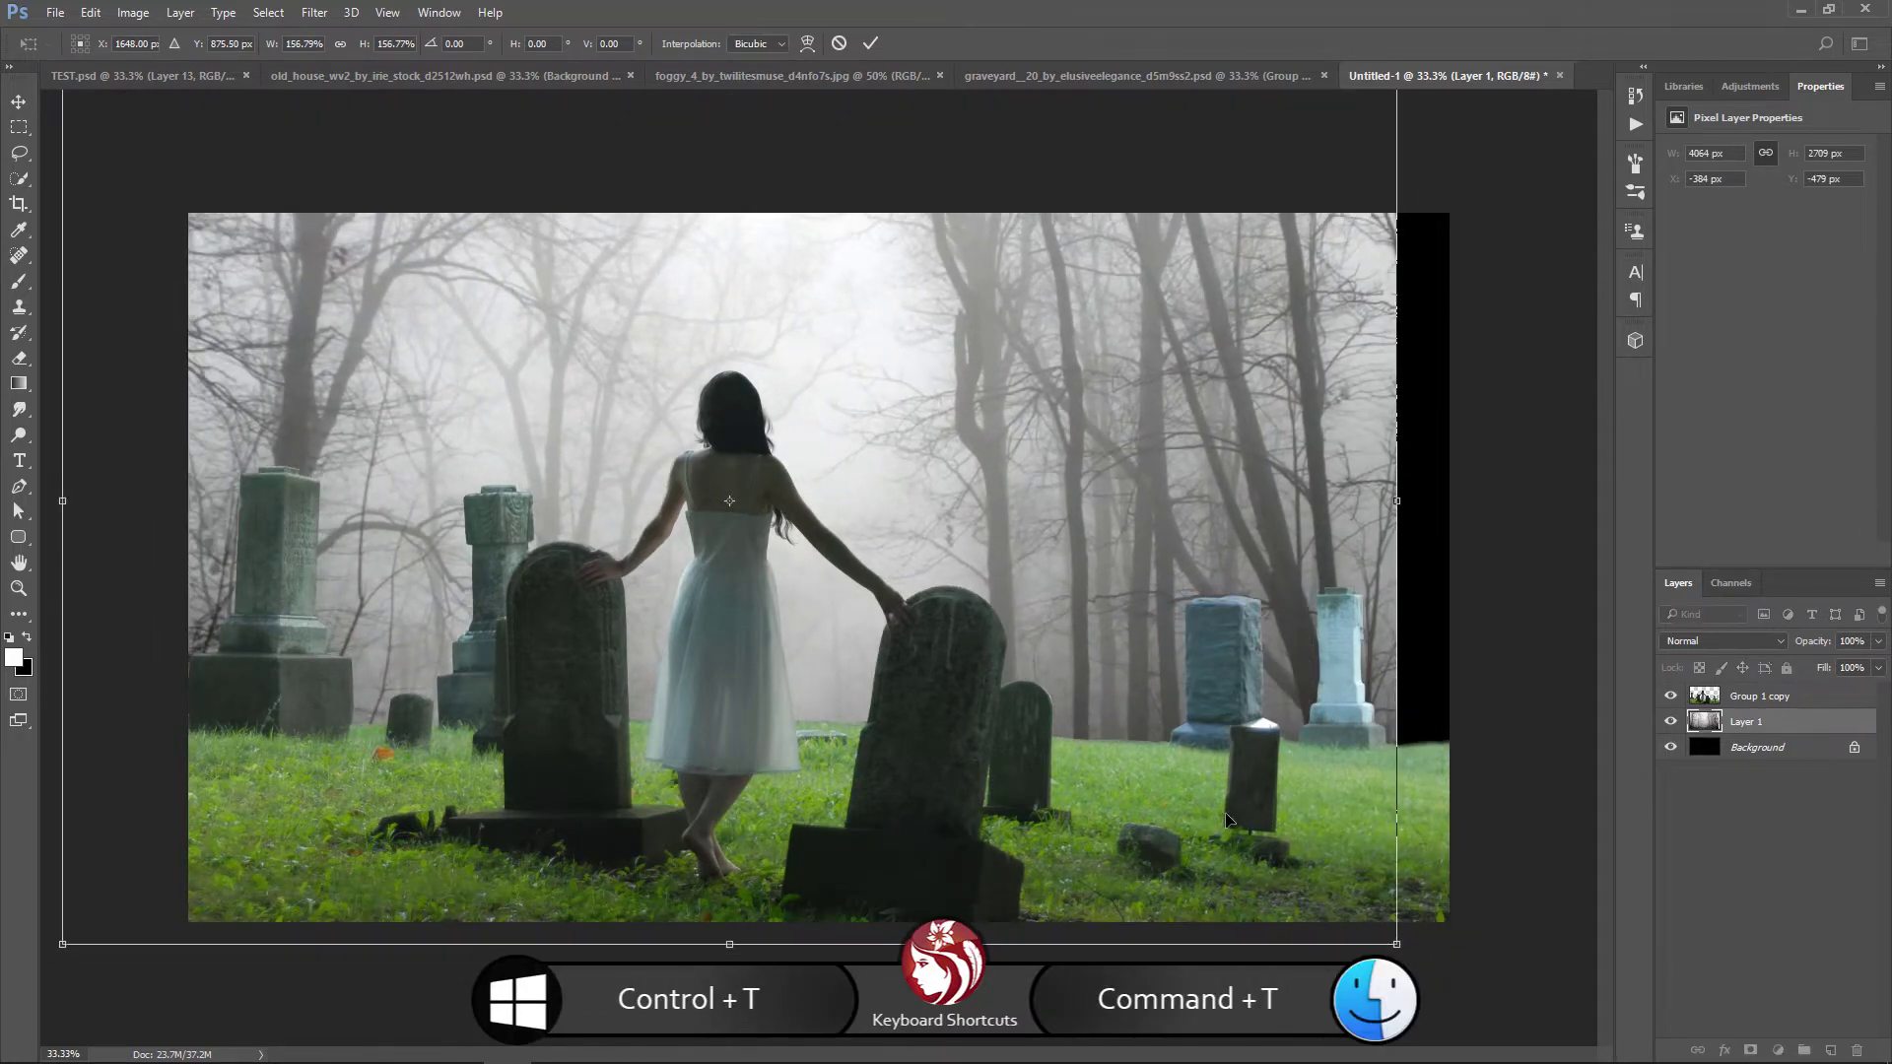
{"action": "left_click_drag", "start_coordinate": [1224, 814], "coordinate": [1343, 756]}
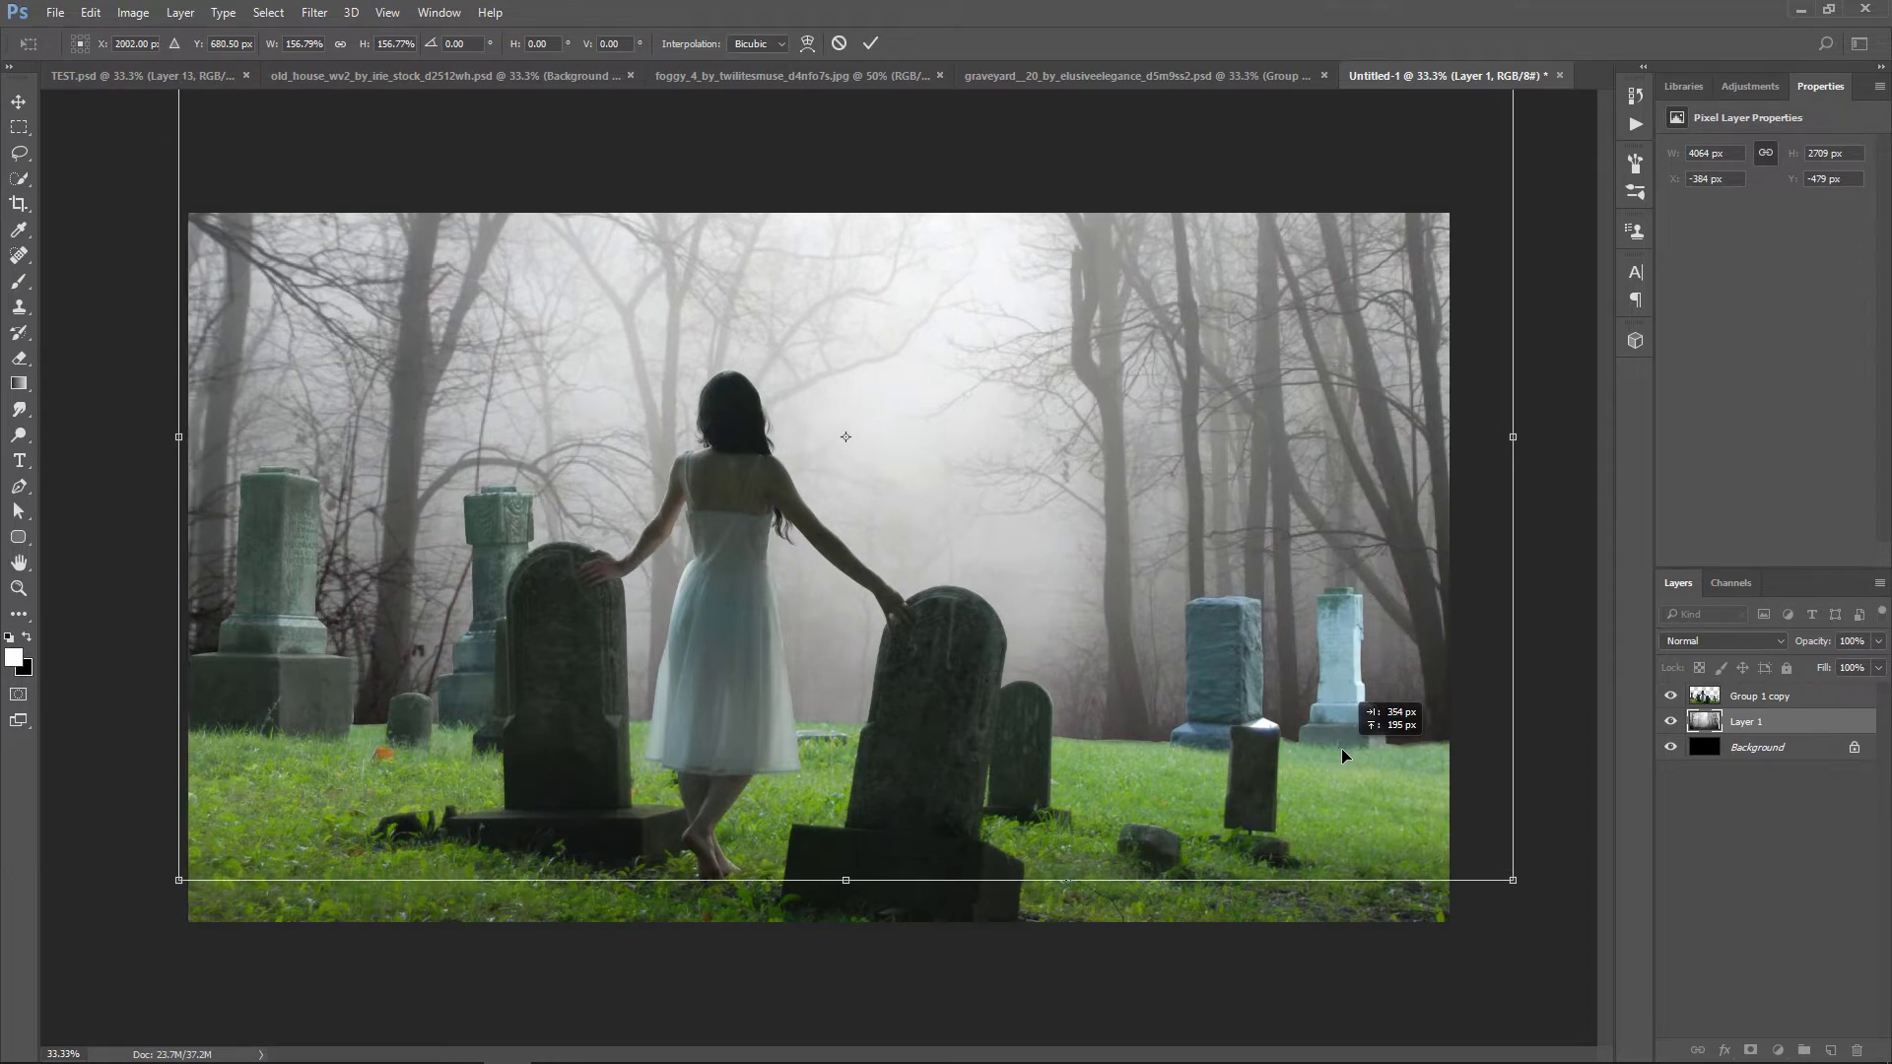
{"action": "left_click_drag", "start_coordinate": [1342, 756], "coordinate": [1342, 756]}
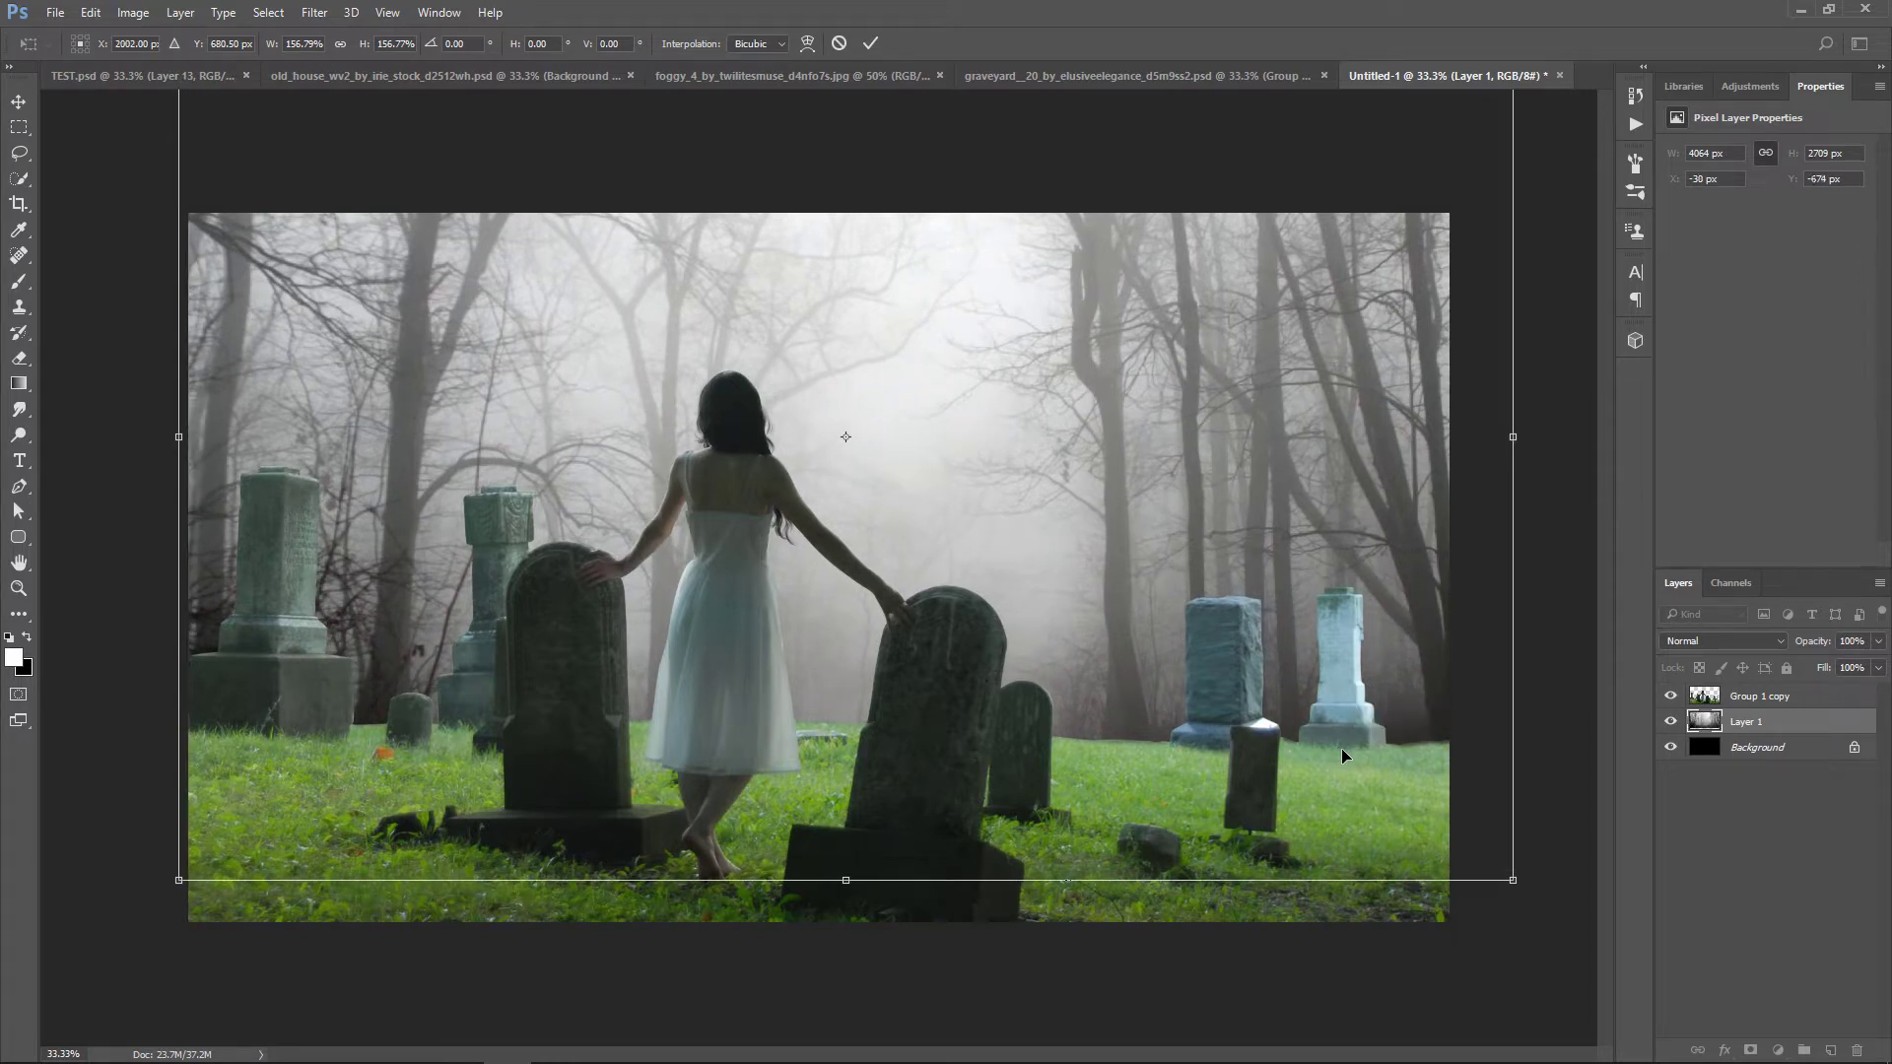
{"action": "key", "text": "Return"}
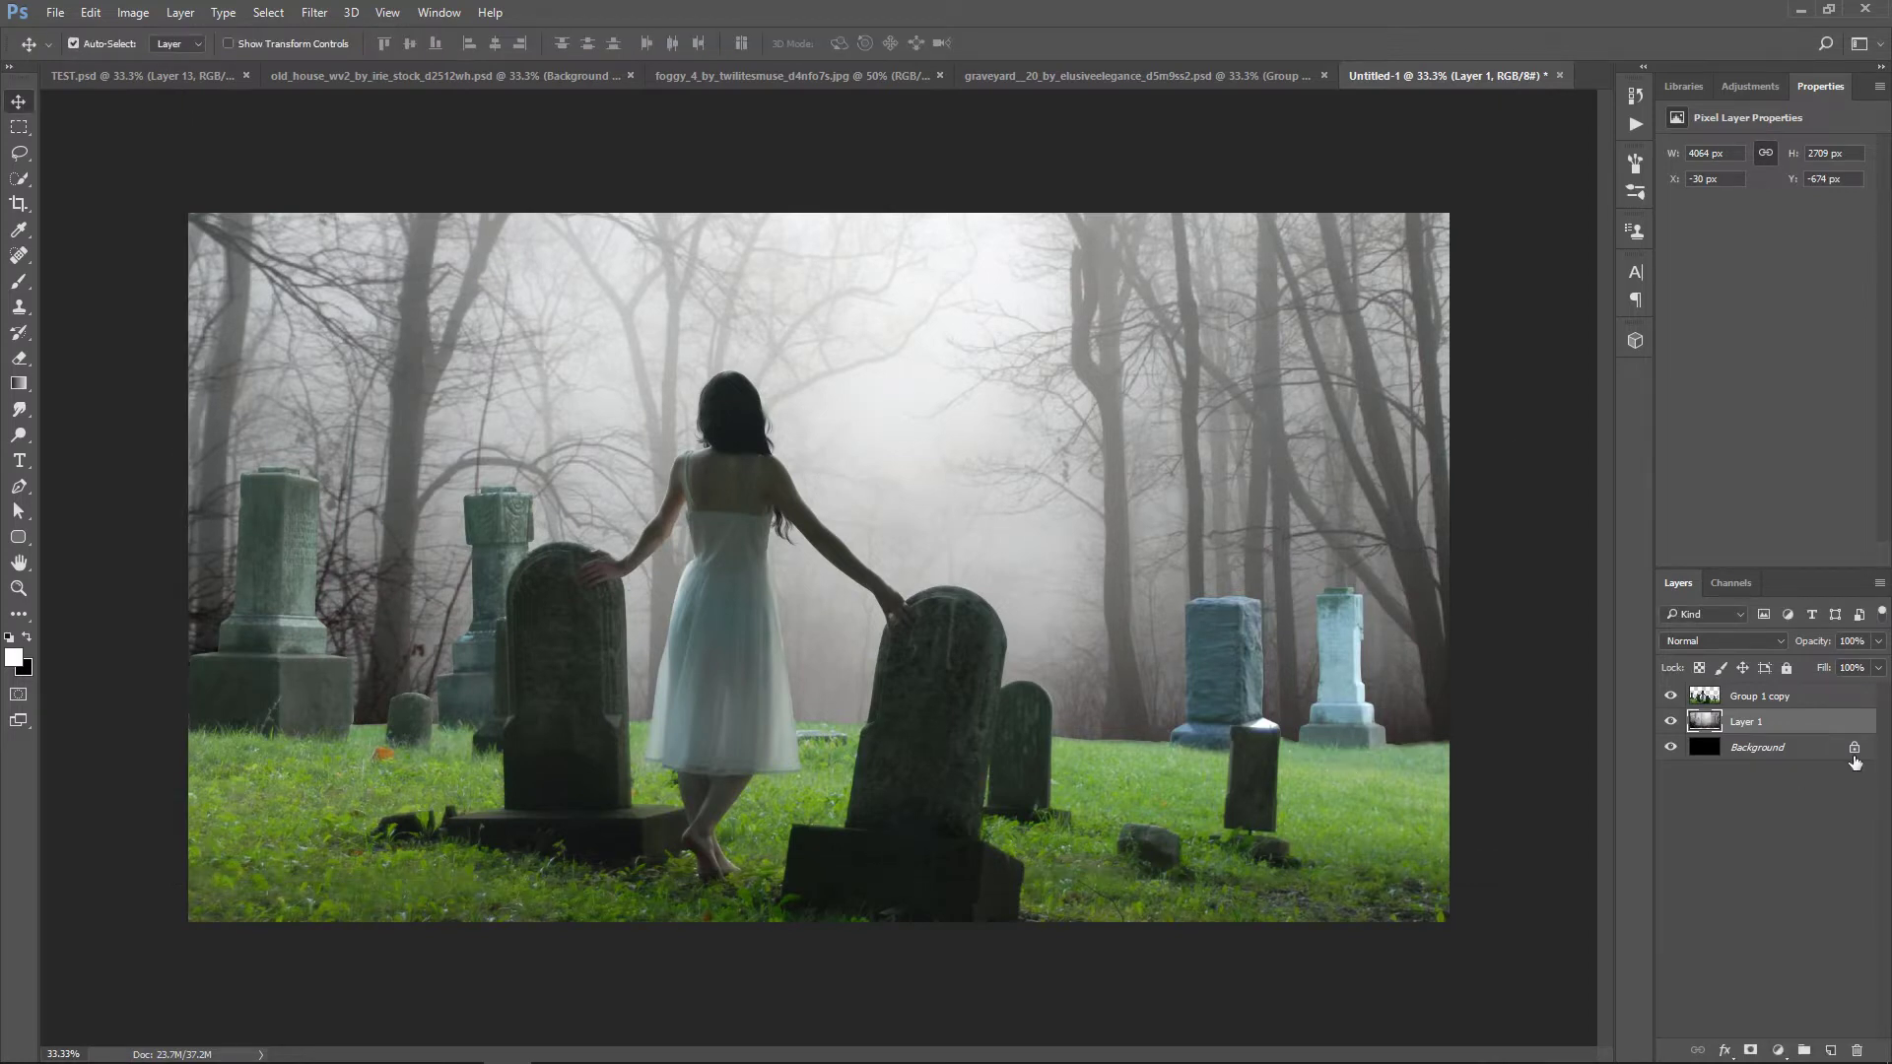
Add a layer mask to Group 1 copy and set up the Brush tool with black at 30% opacity
{"action": "left_click", "coordinate": [1811, 697]}
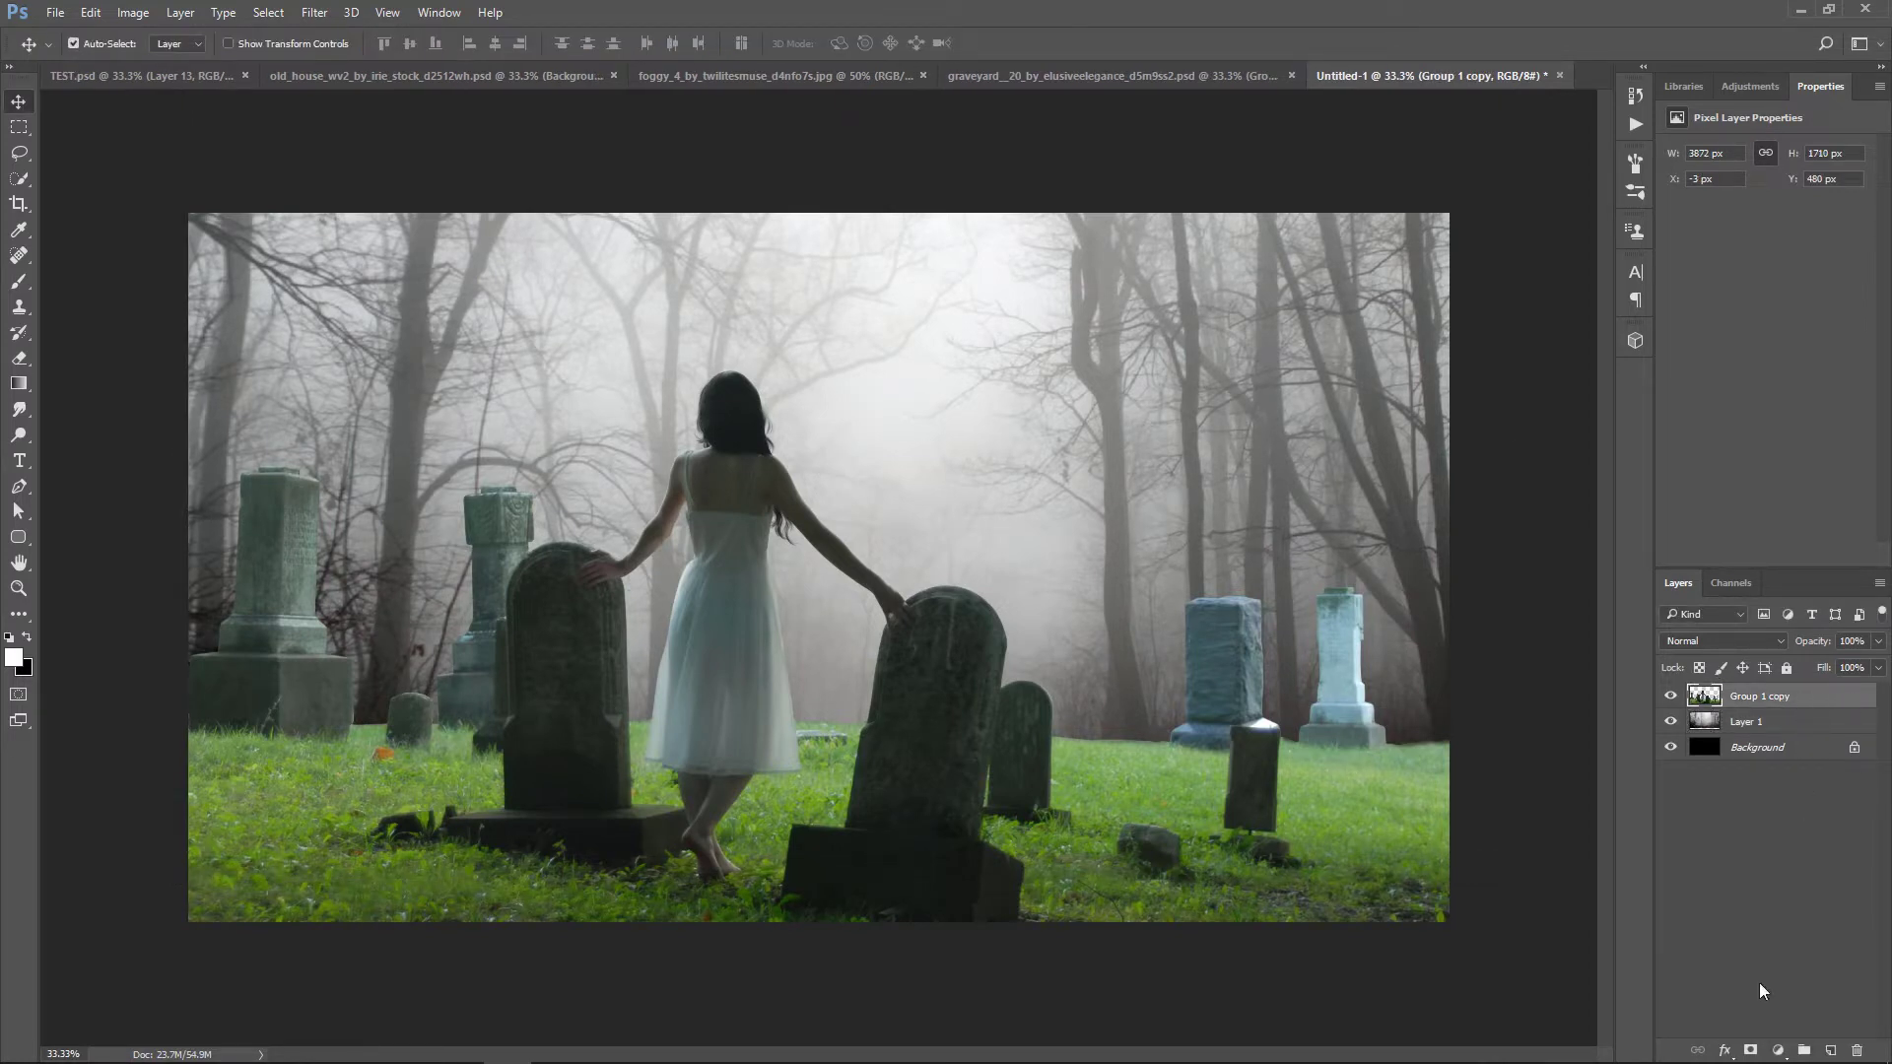
{"action": "left_click", "coordinate": [1749, 1051]}
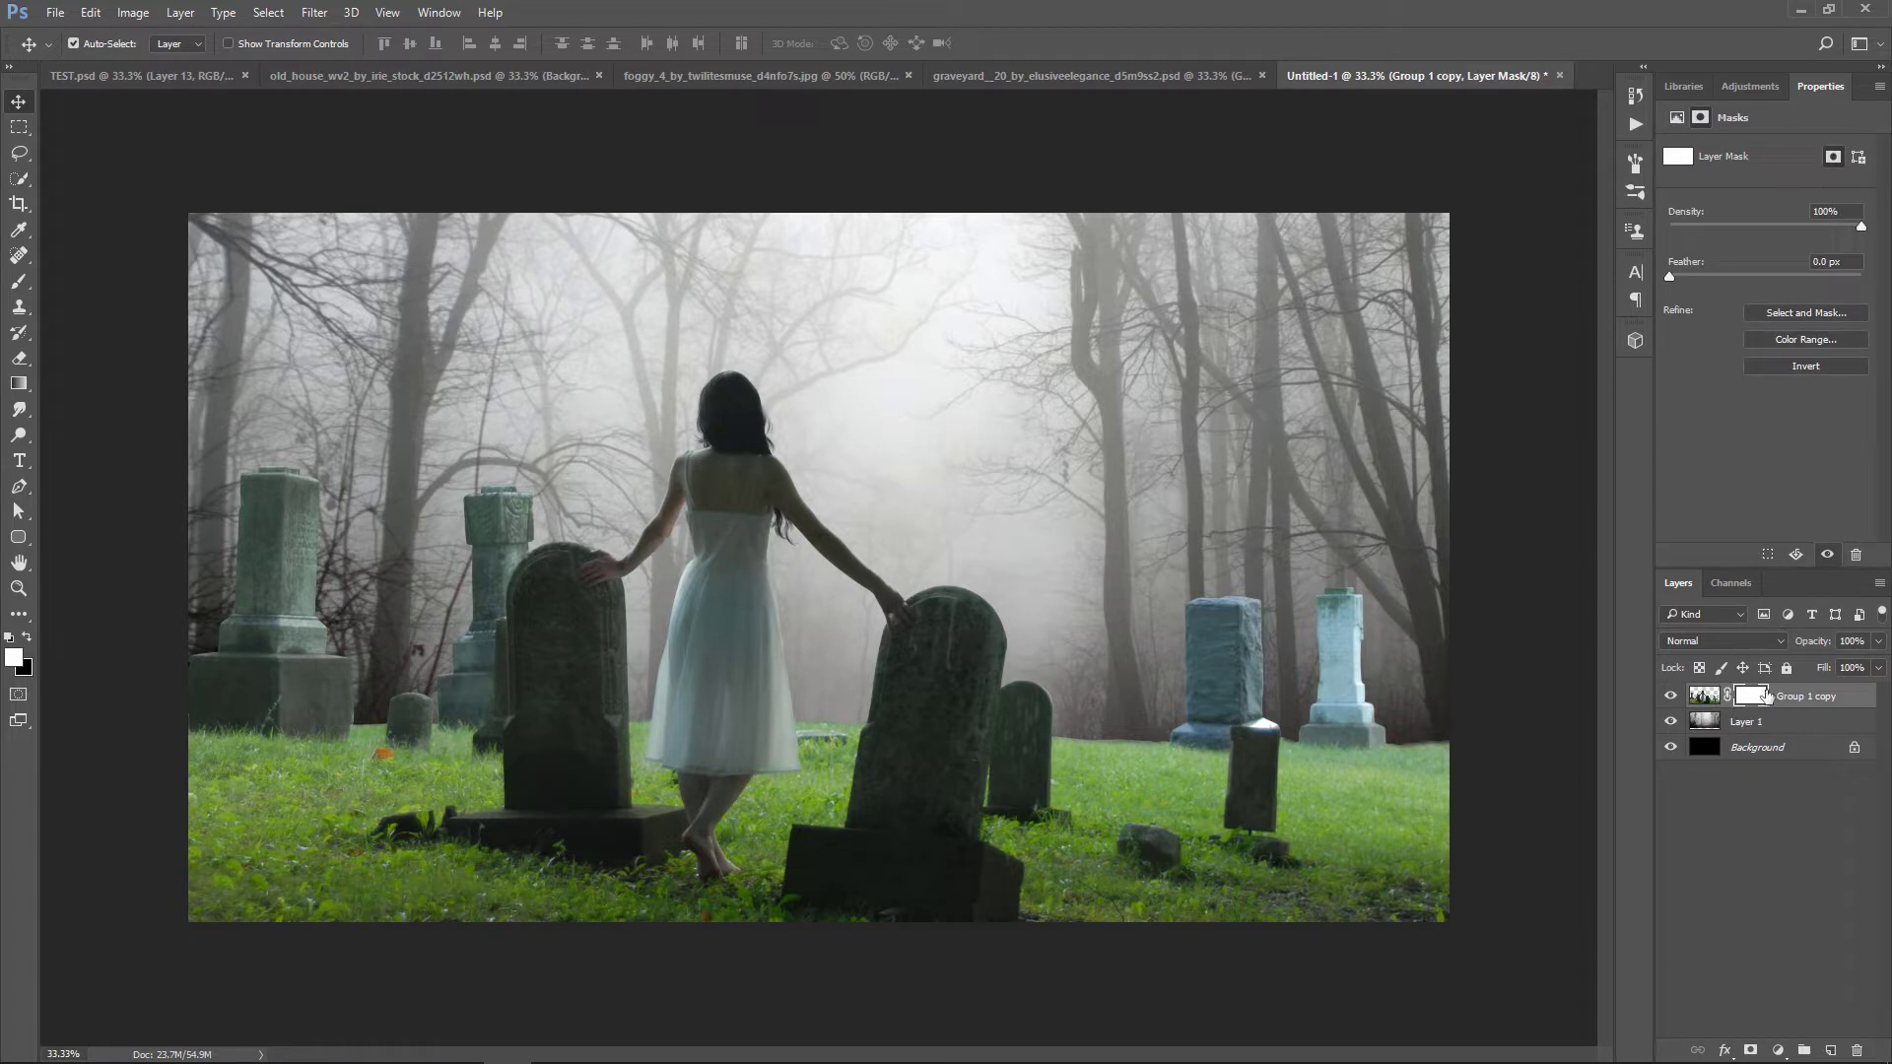
{"action": "left_click", "coordinate": [19, 589]}
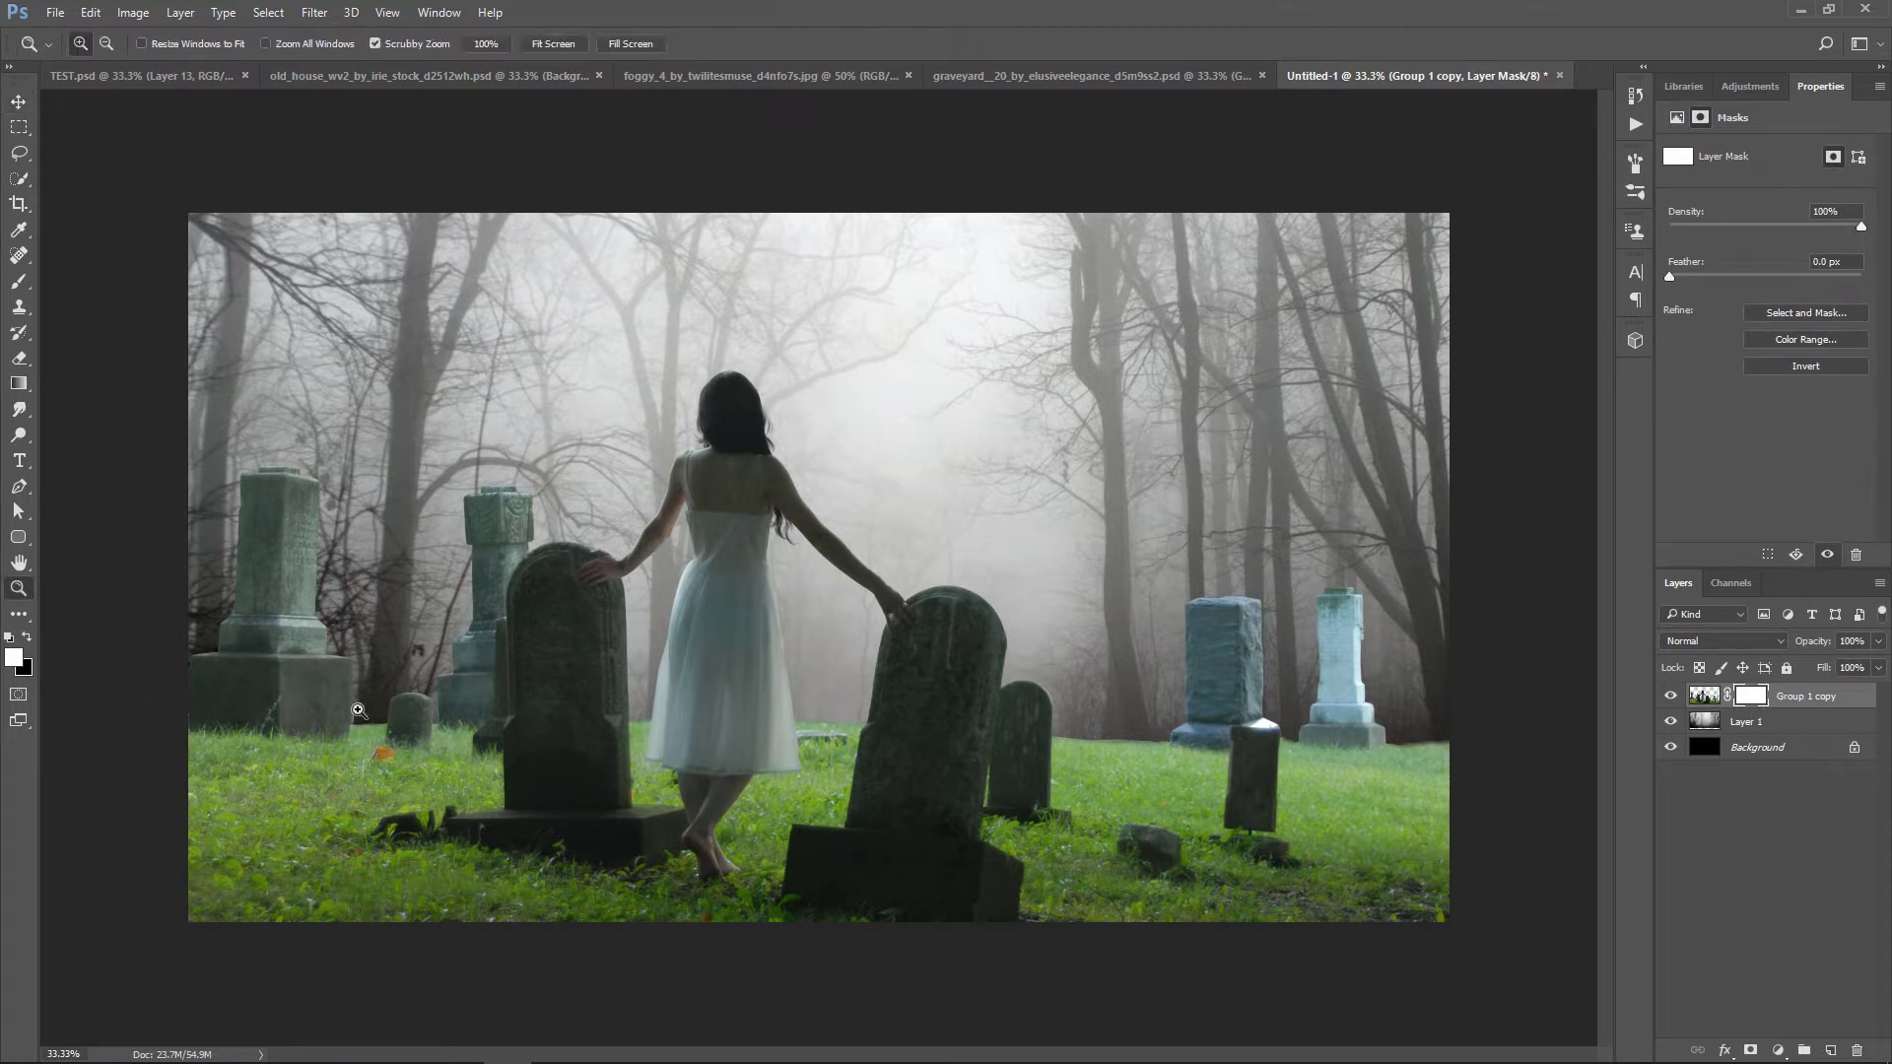
{"action": "left_click_drag", "start_coordinate": [361, 712], "coordinate": [423, 741]}
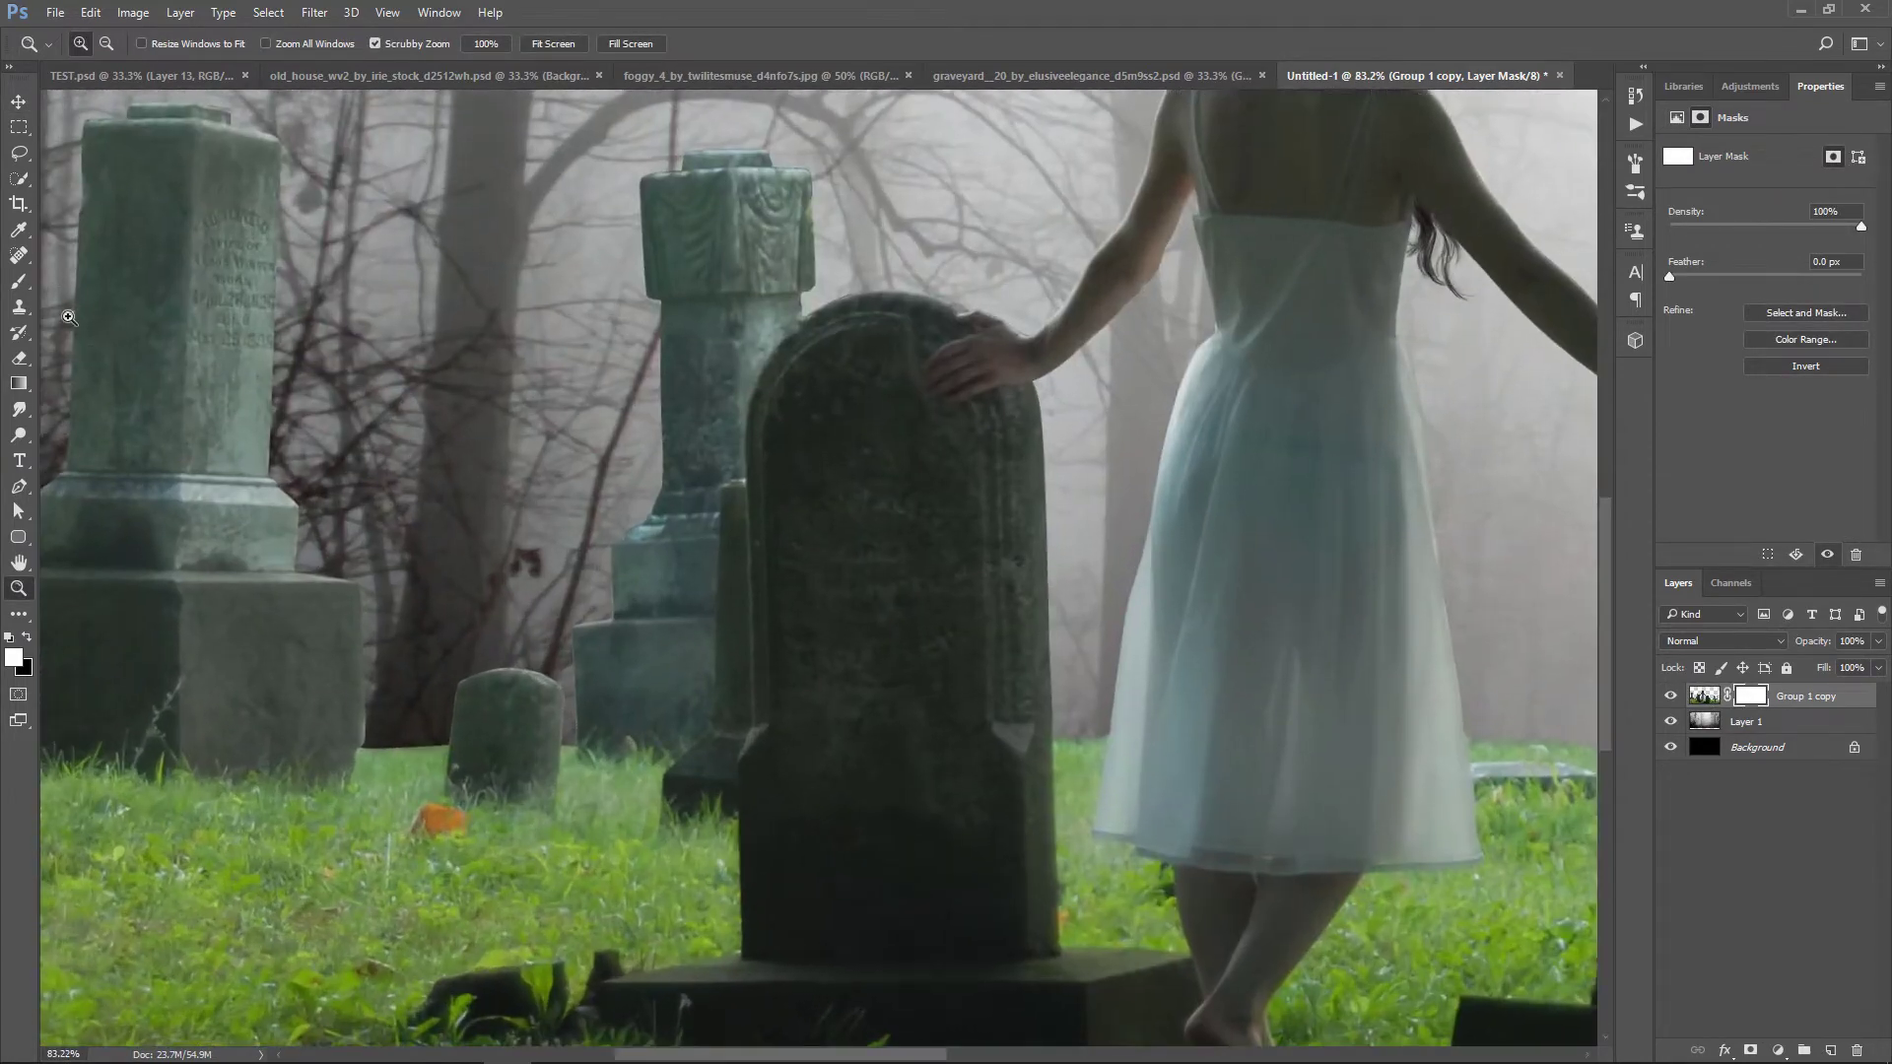
{"action": "left_click", "coordinate": [20, 281]}
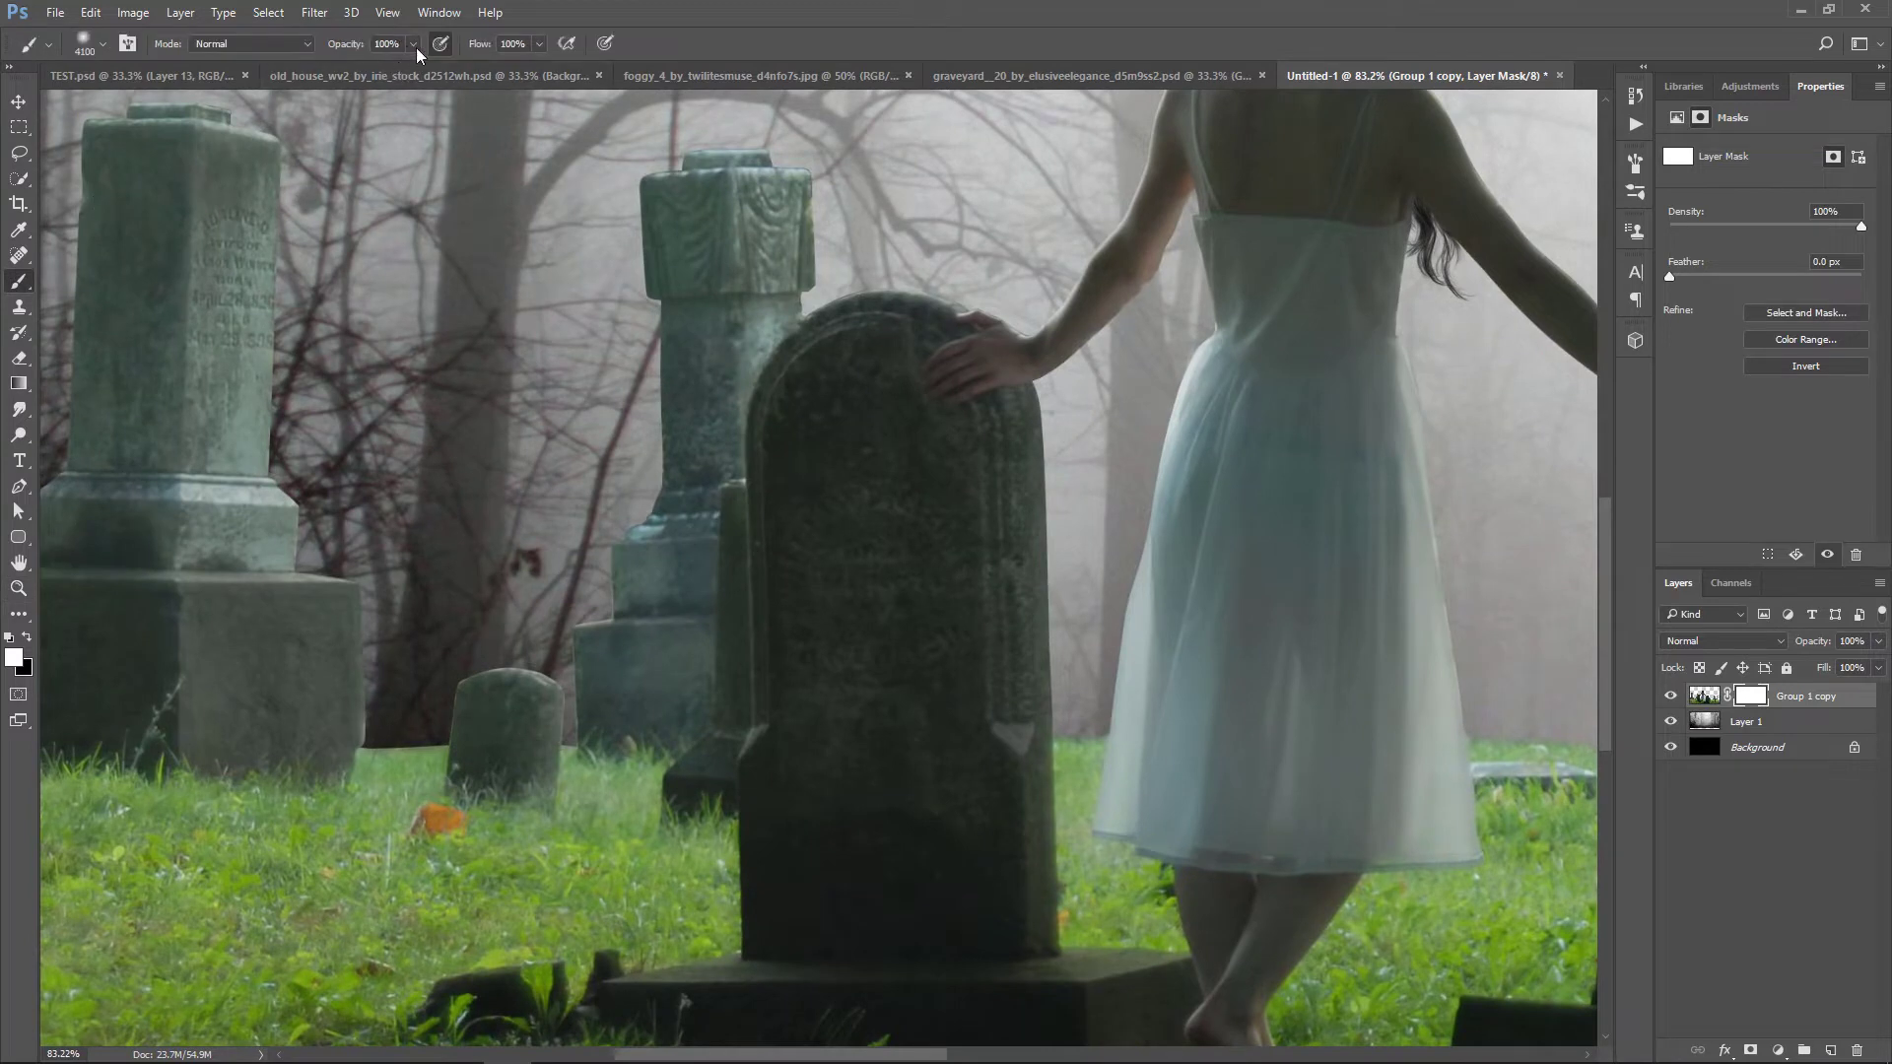
{"action": "left_click", "coordinate": [414, 45]}
{"action": "left_click", "coordinate": [28, 637]}
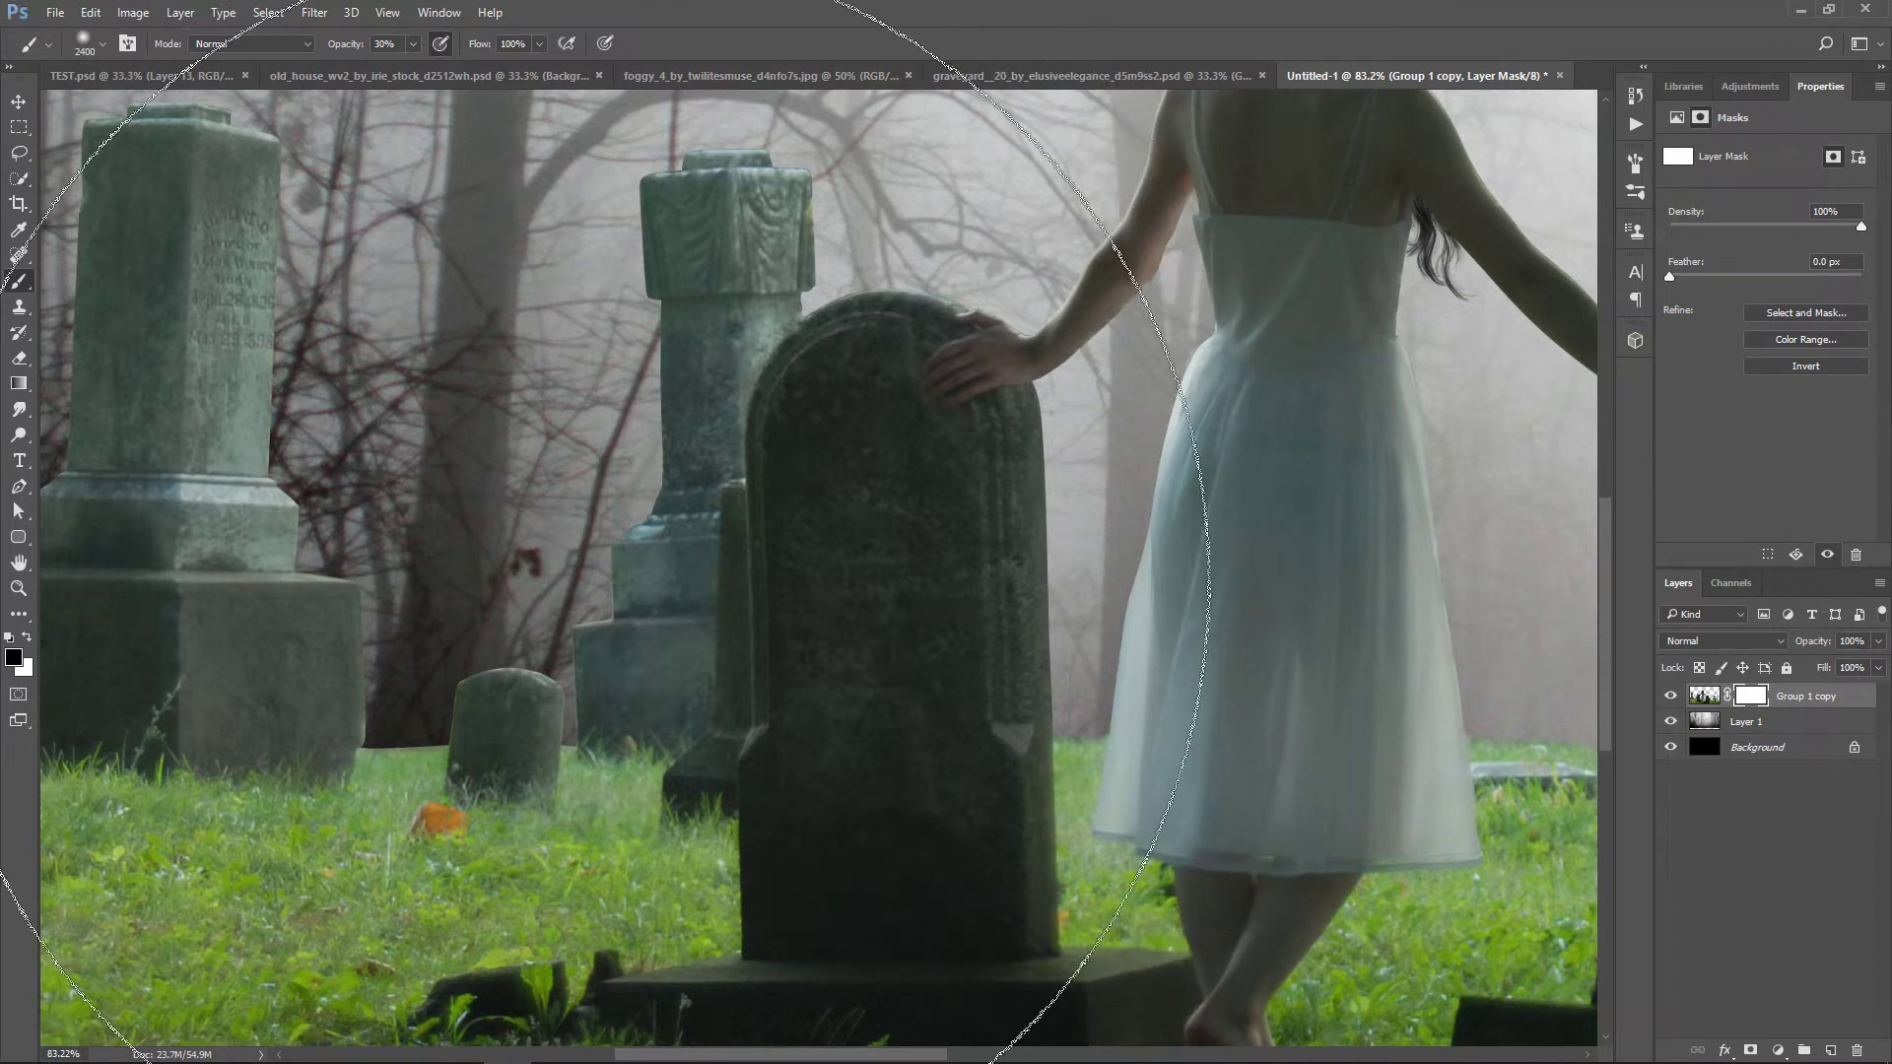
Softly mask the grass edge around the small headstone beside the left monument, using a small brush reduced down to 40 px
{"action": "key", "text": "bracketleft"}
{"action": "key", "text": "bracketleft"}
{"action": "key", "text": "bracketleft"}
{"action": "key", "text": "bracketleft"}
{"action": "key", "text": "bracketleft"}
{"action": "key", "text": "bracketleft"}
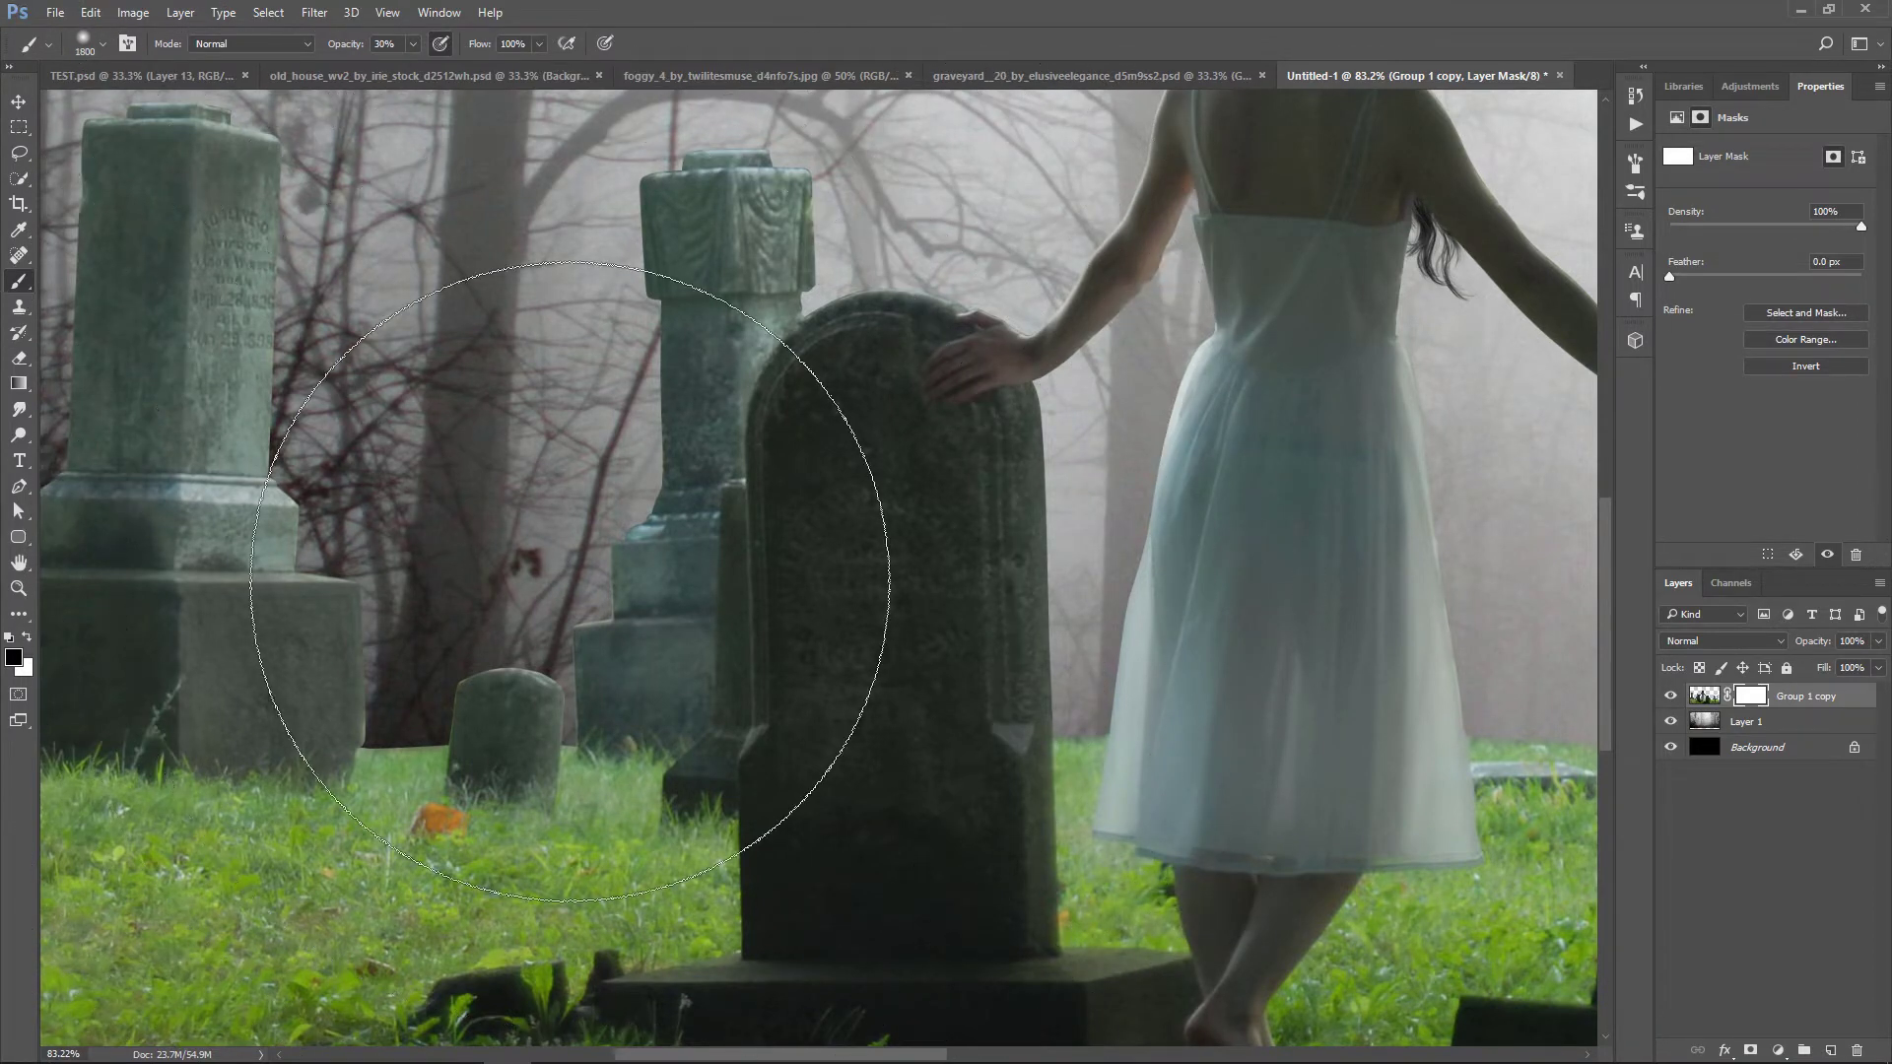
{"action": "key", "text": "bracketleft"}
{"action": "key", "text": "bracketleft"}
{"action": "key", "text": "bracketleft"}
{"action": "key", "text": "bracketleft"}
{"action": "key", "text": "bracketleft"}
{"action": "key", "text": "bracketleft"}
{"action": "key", "text": "bracketleft"}
{"action": "key", "text": "bracketleft"}
{"action": "key", "text": "bracketleft"}
{"action": "key", "text": "bracketleft"}
{"action": "key", "text": "bracketleft"}
{"action": "key", "text": "bracketleft"}
{"action": "key", "text": "bracketleft"}
{"action": "key", "text": "bracketleft"}
{"action": "key", "text": "bracketleft"}
{"action": "key", "text": "bracketleft"}
{"action": "key", "text": "bracketleft"}
{"action": "key", "text": "bracketleft"}
{"action": "key", "text": "bracketleft"}
{"action": "key", "text": "bracketleft"}
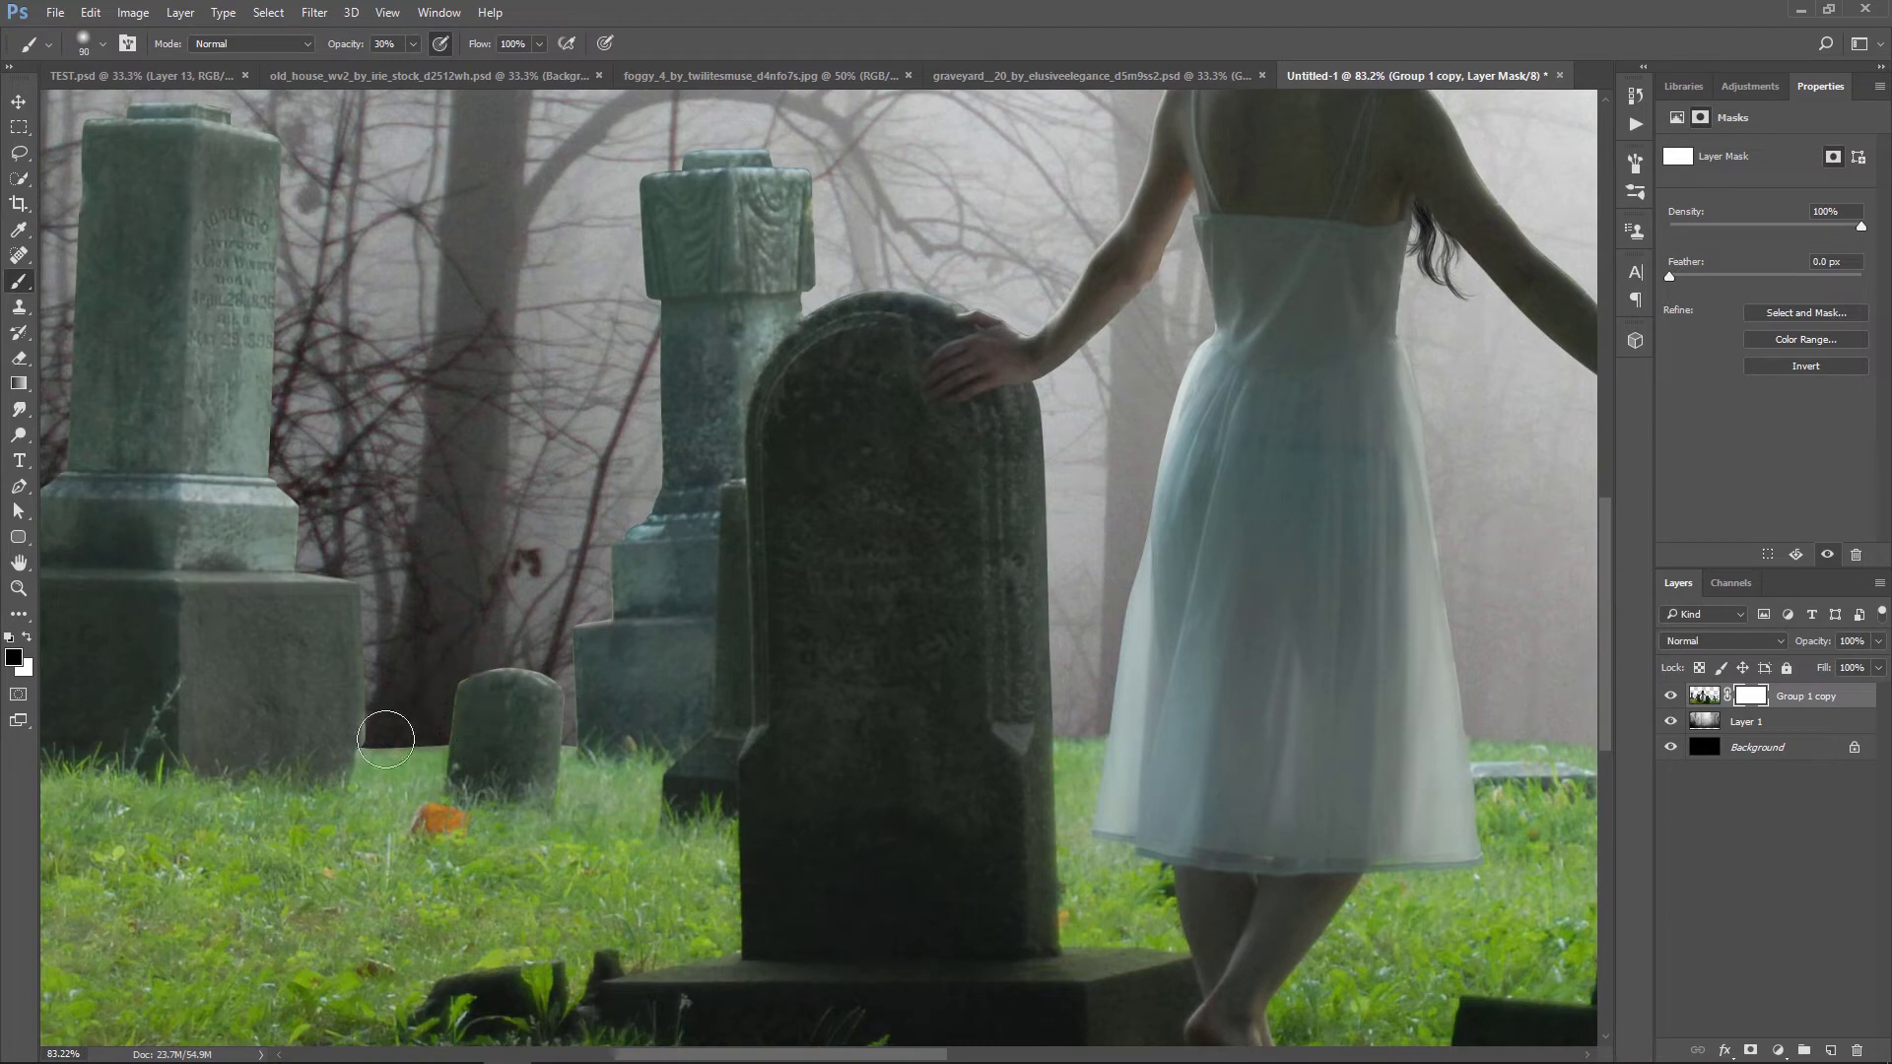
{"action": "key", "text": "bracketleft"}
{"action": "key", "text": "bracketleft"}
{"action": "mouse_move", "coordinate": [387, 740]}
{"action": "left_mouse_down"}
{"action": "mouse_move", "coordinate": [377, 740]}
{"action": "mouse_move", "coordinate": [437, 746]}
{"action": "mouse_move", "coordinate": [421, 759]}
{"action": "mouse_move", "coordinate": [393, 731]}
{"action": "mouse_move", "coordinate": [383, 753]}
{"action": "mouse_move", "coordinate": [424, 772]}
{"action": "mouse_move", "coordinate": [416, 731]}
{"action": "mouse_move", "coordinate": [434, 733]}
{"action": "mouse_move", "coordinate": [425, 754]}
{"action": "mouse_move", "coordinate": [378, 753]}
{"action": "mouse_move", "coordinate": [366, 785]}
{"action": "mouse_move", "coordinate": [387, 788]}
{"action": "mouse_move", "coordinate": [388, 740]}
{"action": "mouse_move", "coordinate": [417, 787]}
{"action": "mouse_move", "coordinate": [368, 795]}
{"action": "mouse_move", "coordinate": [407, 788]}
{"action": "mouse_move", "coordinate": [390, 725]}
{"action": "mouse_move", "coordinate": [388, 780]}
{"action": "mouse_move", "coordinate": [561, 737]}
{"action": "mouse_move", "coordinate": [571, 786]}
{"action": "left_mouse_up"}
{"action": "key", "text": "bracketleft"}
{"action": "key", "text": "bracketleft"}
{"action": "key", "text": "bracketleft"}
{"action": "key", "text": "bracketleft"}
{"action": "key", "text": "bracketright"}
{"action": "key", "text": "bracketleft"}
{"action": "key", "text": "bracketleft"}
{"action": "key", "text": "bracketleft"}
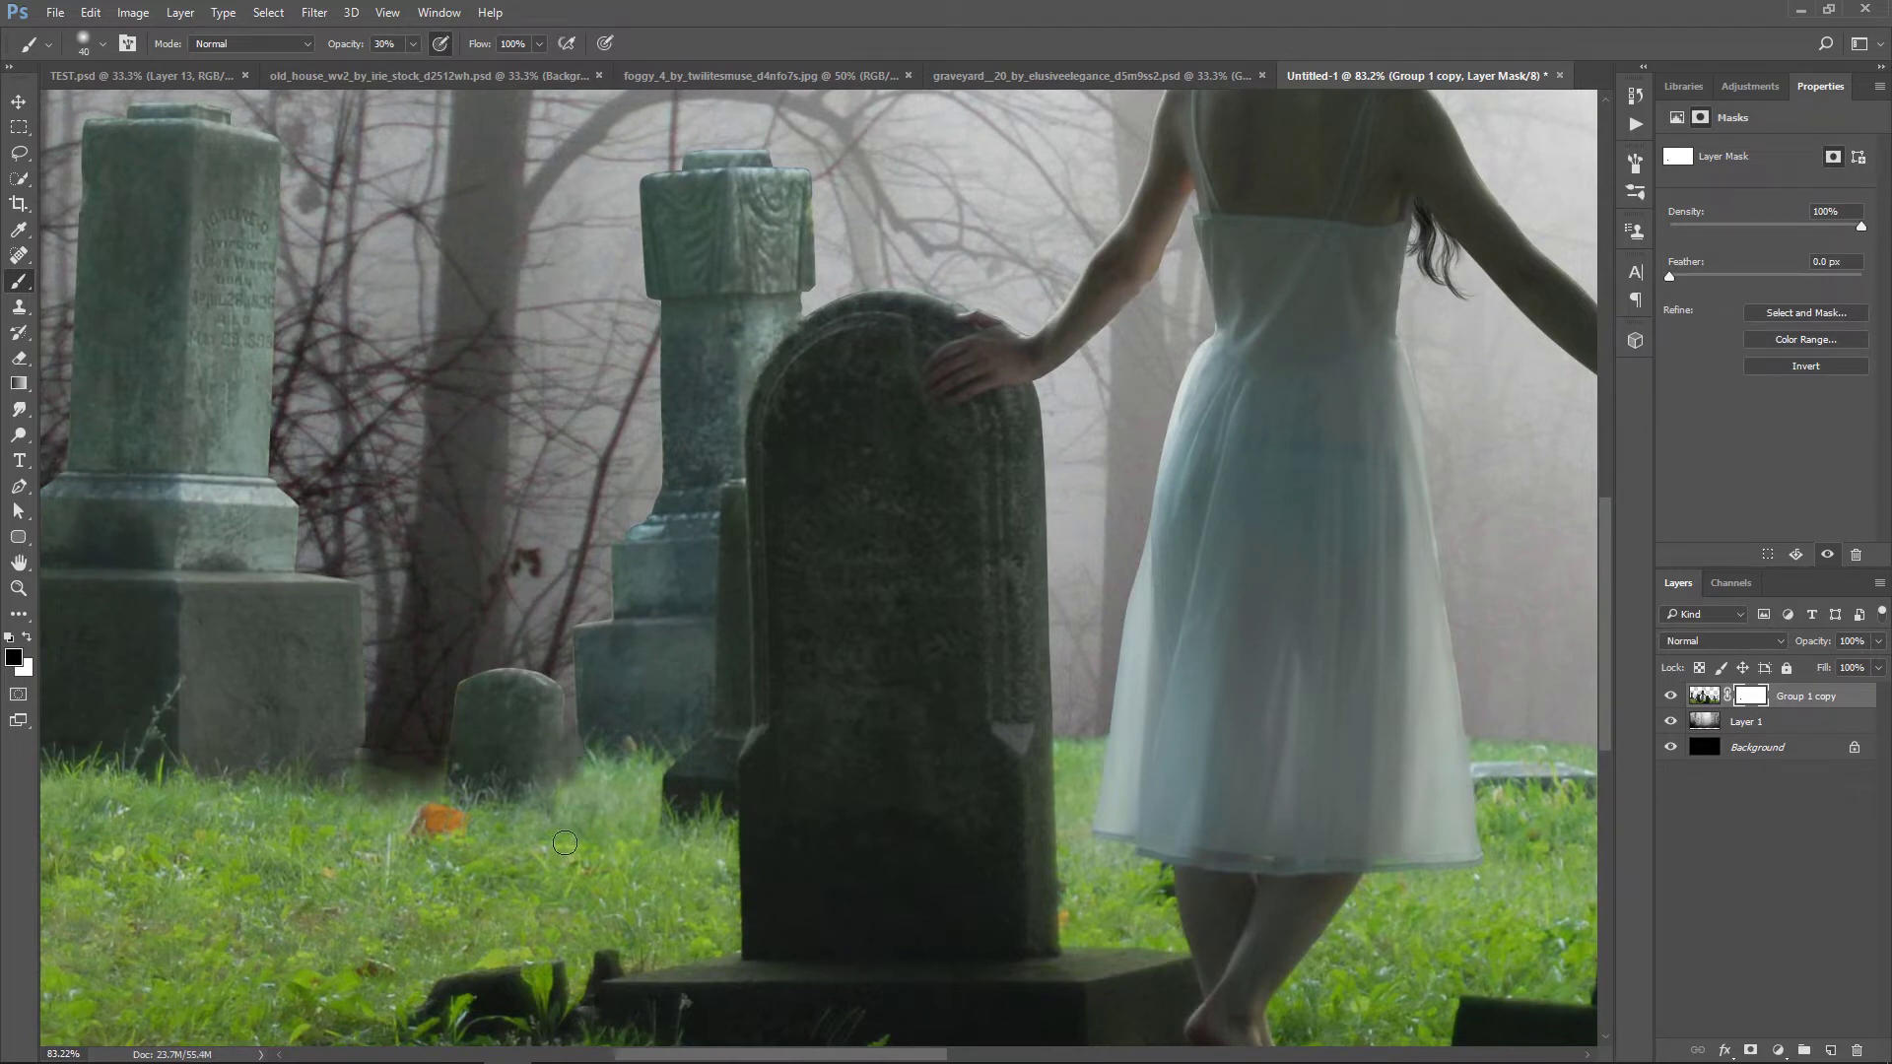
Mask the hard grass edge on both sides of the woman's dress with a 70 px brush
{"action": "mouse_move", "coordinate": [1081, 737]}
{"action": "left_mouse_down"}
{"action": "mouse_move", "coordinate": [1076, 774]}
{"action": "mouse_move", "coordinate": [1081, 759]}
{"action": "left_mouse_up"}
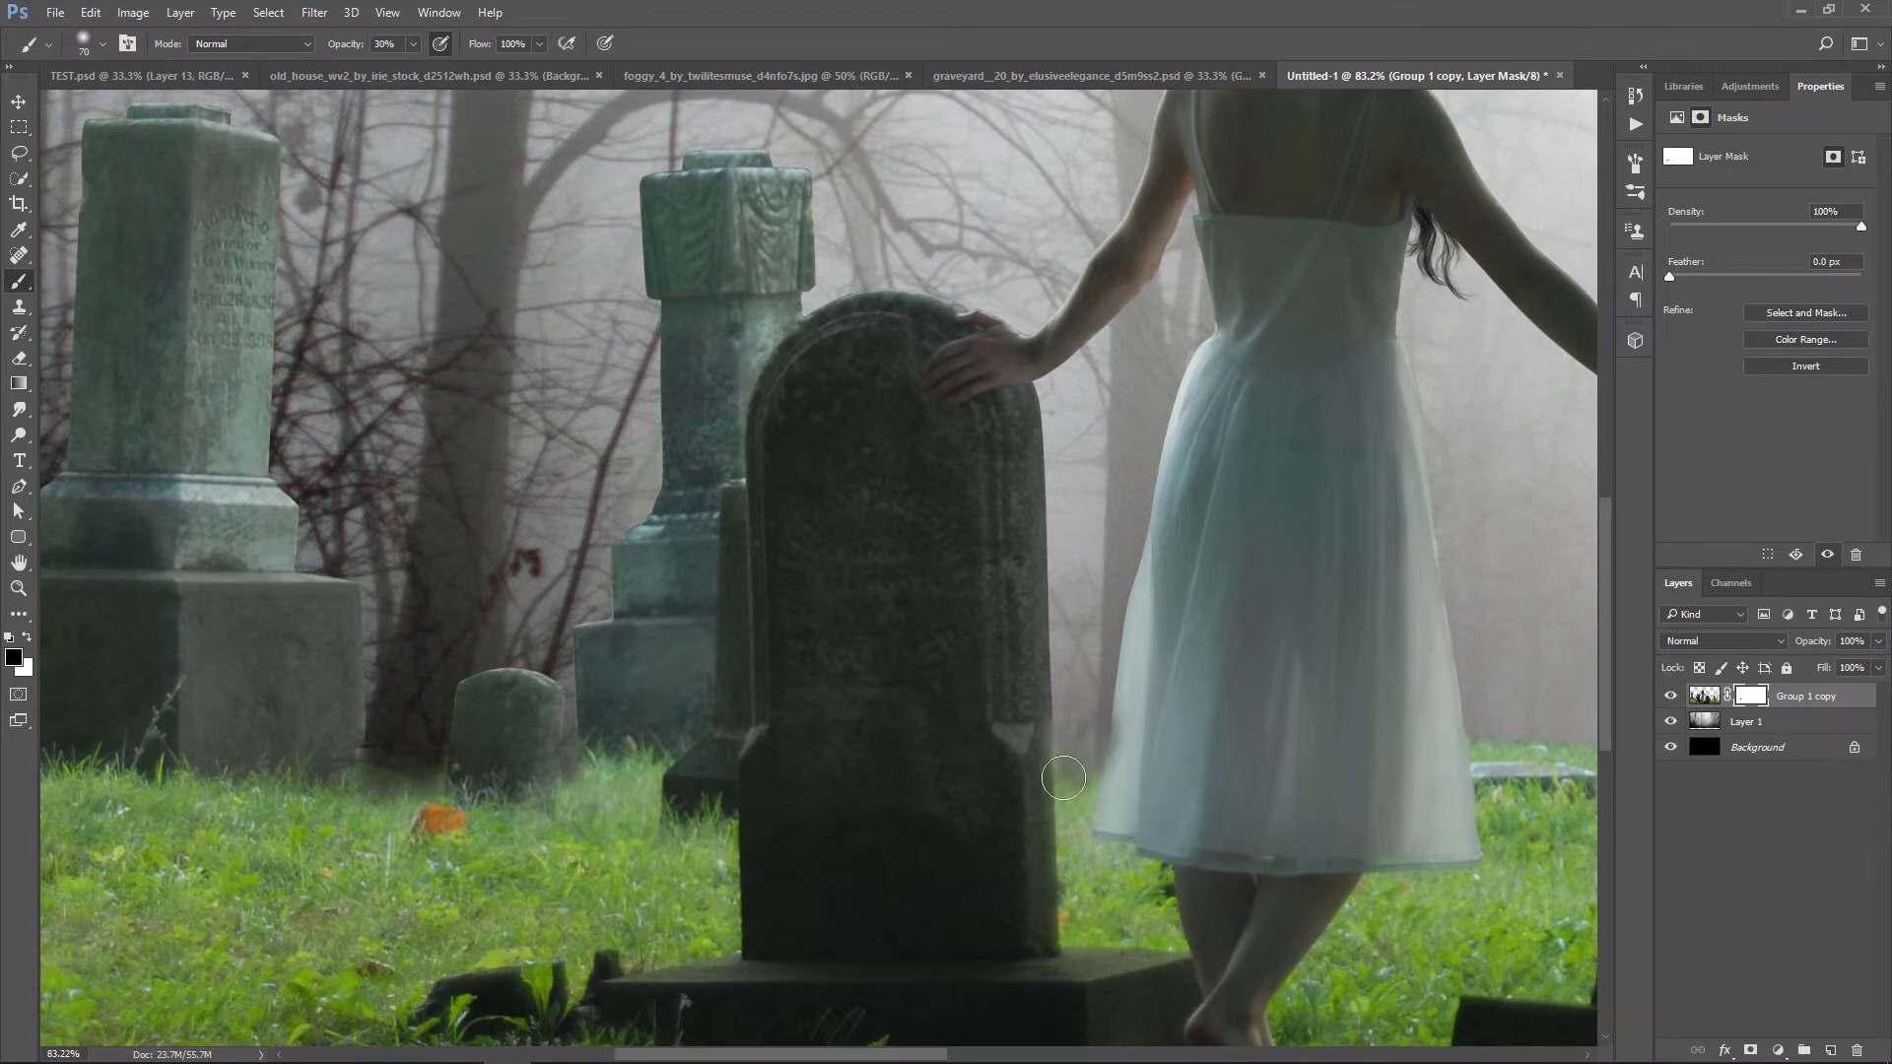
{"action": "left_click_drag", "start_coordinate": [1242, 785], "coordinate": [857, 689]}
{"action": "mouse_move", "coordinate": [1082, 658]}
{"action": "left_mouse_down"}
{"action": "mouse_move", "coordinate": [1223, 663]}
{"action": "mouse_move", "coordinate": [1074, 655]}
{"action": "mouse_move", "coordinate": [1083, 671]}
{"action": "mouse_move", "coordinate": [1201, 663]}
{"action": "mouse_move", "coordinate": [1196, 701]}
{"action": "mouse_move", "coordinate": [1216, 656]}
{"action": "mouse_move", "coordinate": [1201, 678]}
{"action": "mouse_move", "coordinate": [1216, 662]}
{"action": "mouse_move", "coordinate": [1077, 673]}
{"action": "mouse_move", "coordinate": [1191, 667]}
{"action": "left_mouse_up"}
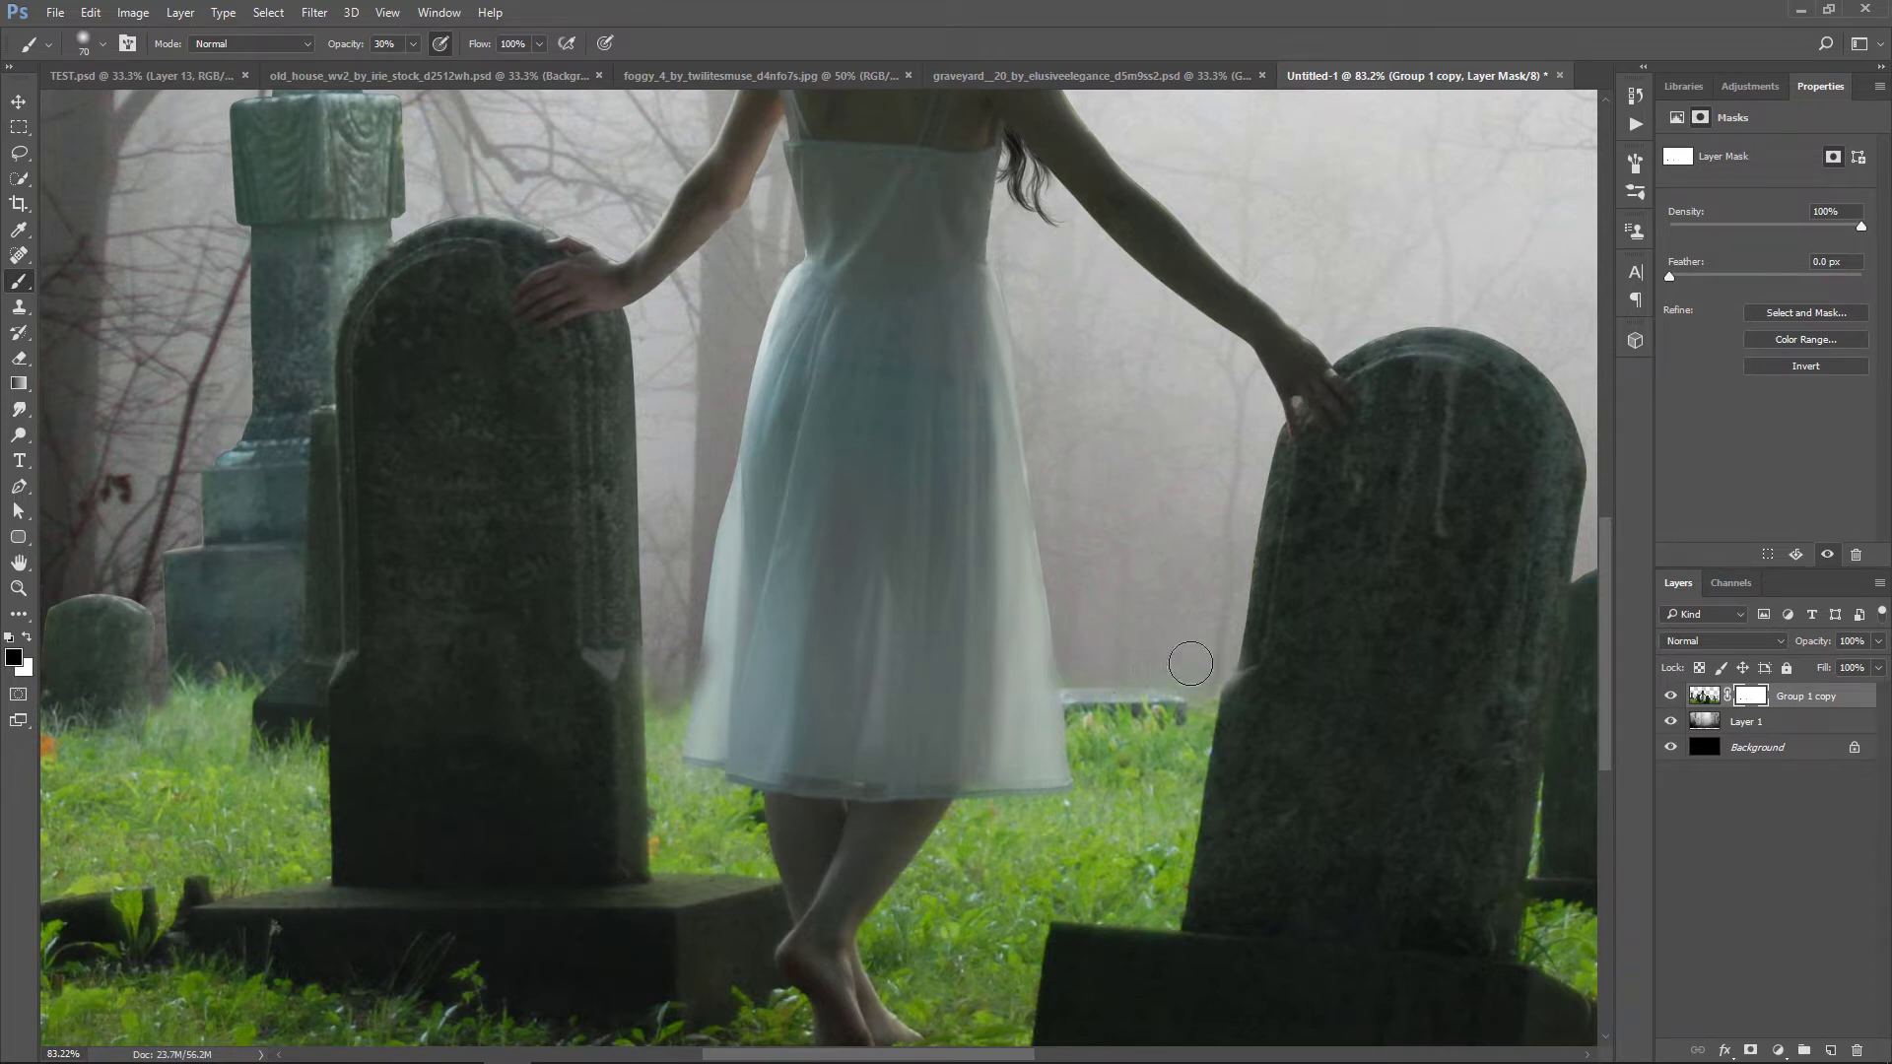
Fade the grass edge between the small headstone and the blue monument with a 100 px brush
{"action": "left_click_drag", "start_coordinate": [952, 701], "coordinate": [368, 652]}
{"action": "mouse_move", "coordinate": [1139, 657]}
{"action": "left_mouse_down"}
{"action": "mouse_move", "coordinate": [1353, 656]}
{"action": "mouse_move", "coordinate": [1315, 668]}
{"action": "left_mouse_up"}
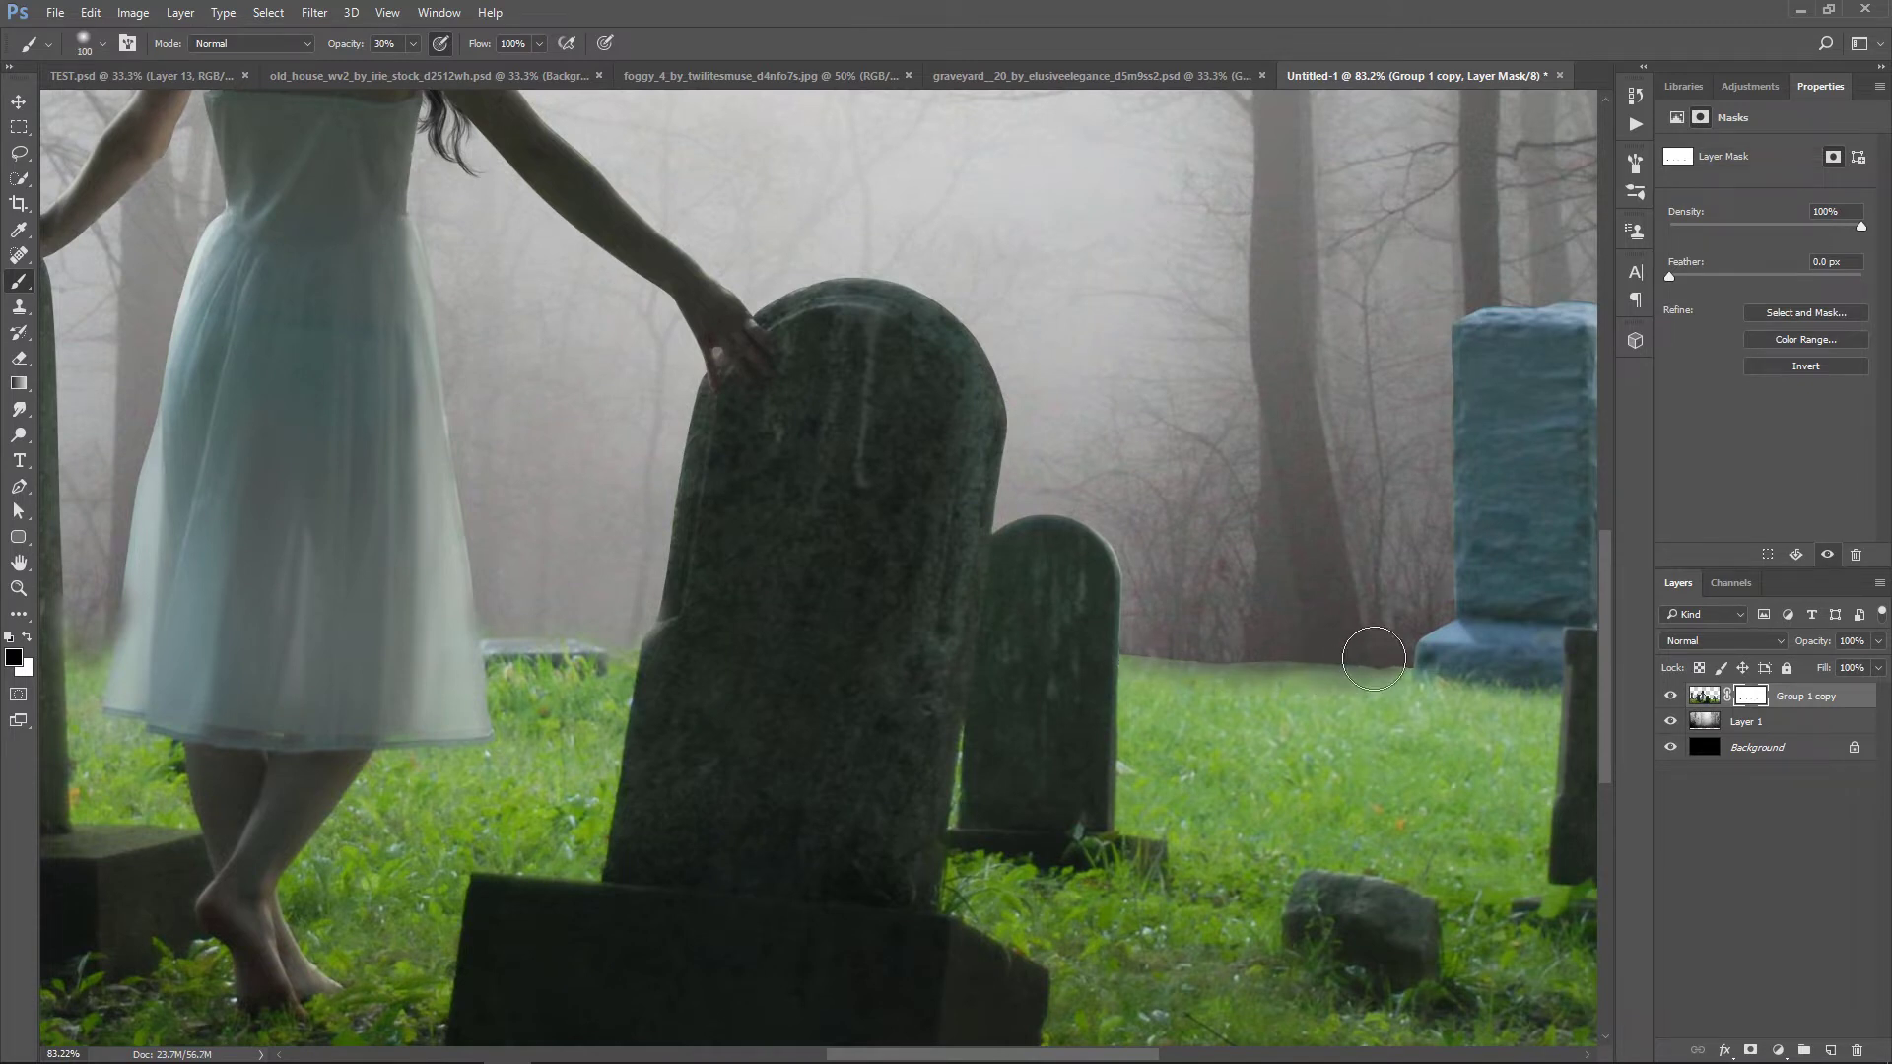
{"action": "key", "text": "bracketright"}
{"action": "key", "text": "bracketright"}
{"action": "key", "text": "bracketright"}
{"action": "mouse_move", "coordinate": [1233, 647]}
{"action": "left_mouse_down"}
{"action": "mouse_move", "coordinate": [1155, 644]}
{"action": "mouse_move", "coordinate": [1386, 649]}
{"action": "mouse_move", "coordinate": [1144, 652]}
{"action": "mouse_move", "coordinate": [1389, 656]}
{"action": "mouse_move", "coordinate": [1251, 685]}
{"action": "mouse_move", "coordinate": [1151, 651]}
{"action": "mouse_move", "coordinate": [1150, 691]}
{"action": "mouse_move", "coordinate": [1226, 712]}
{"action": "mouse_move", "coordinate": [1388, 684]}
{"action": "mouse_move", "coordinate": [1292, 751]}
{"action": "mouse_move", "coordinate": [1130, 739]}
{"action": "left_mouse_up"}
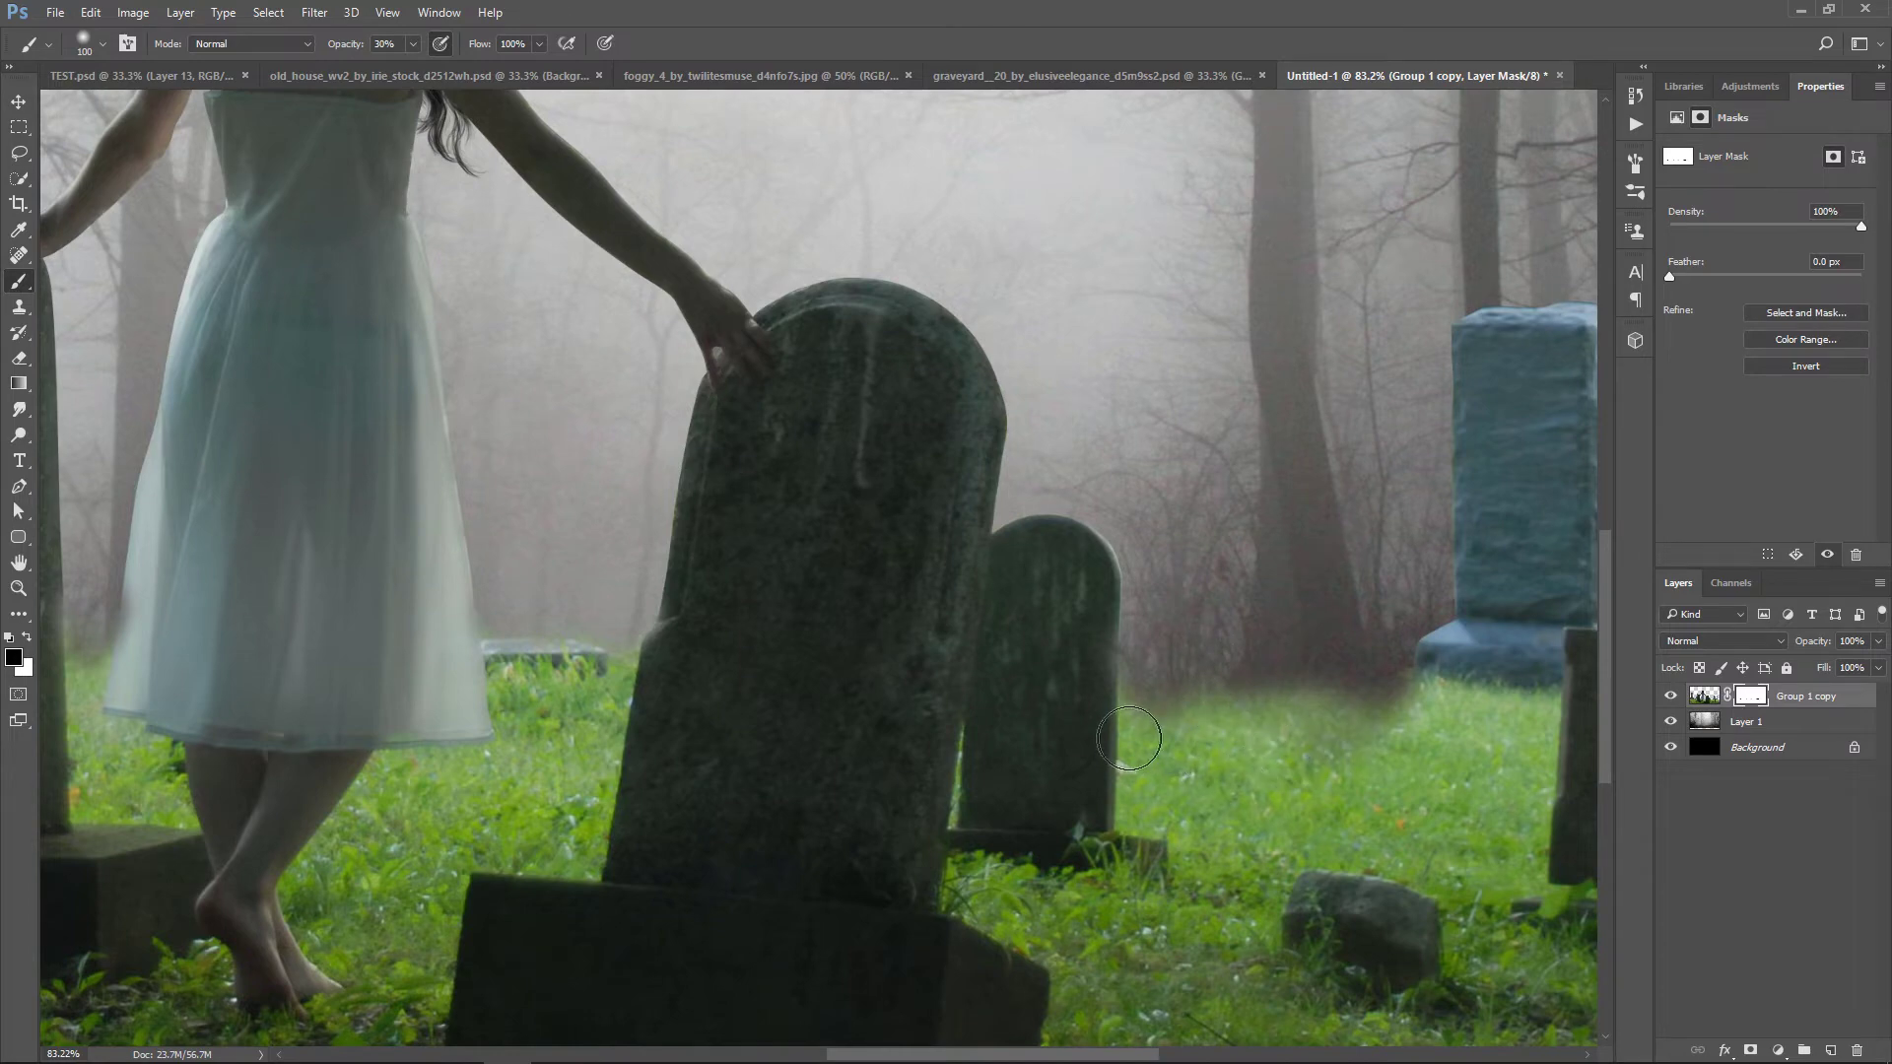
Mask the grass edge between the blue monument and the pale monument with a 70 px brush
{"action": "left_click_drag", "start_coordinate": [1409, 711], "coordinate": [758, 642]}
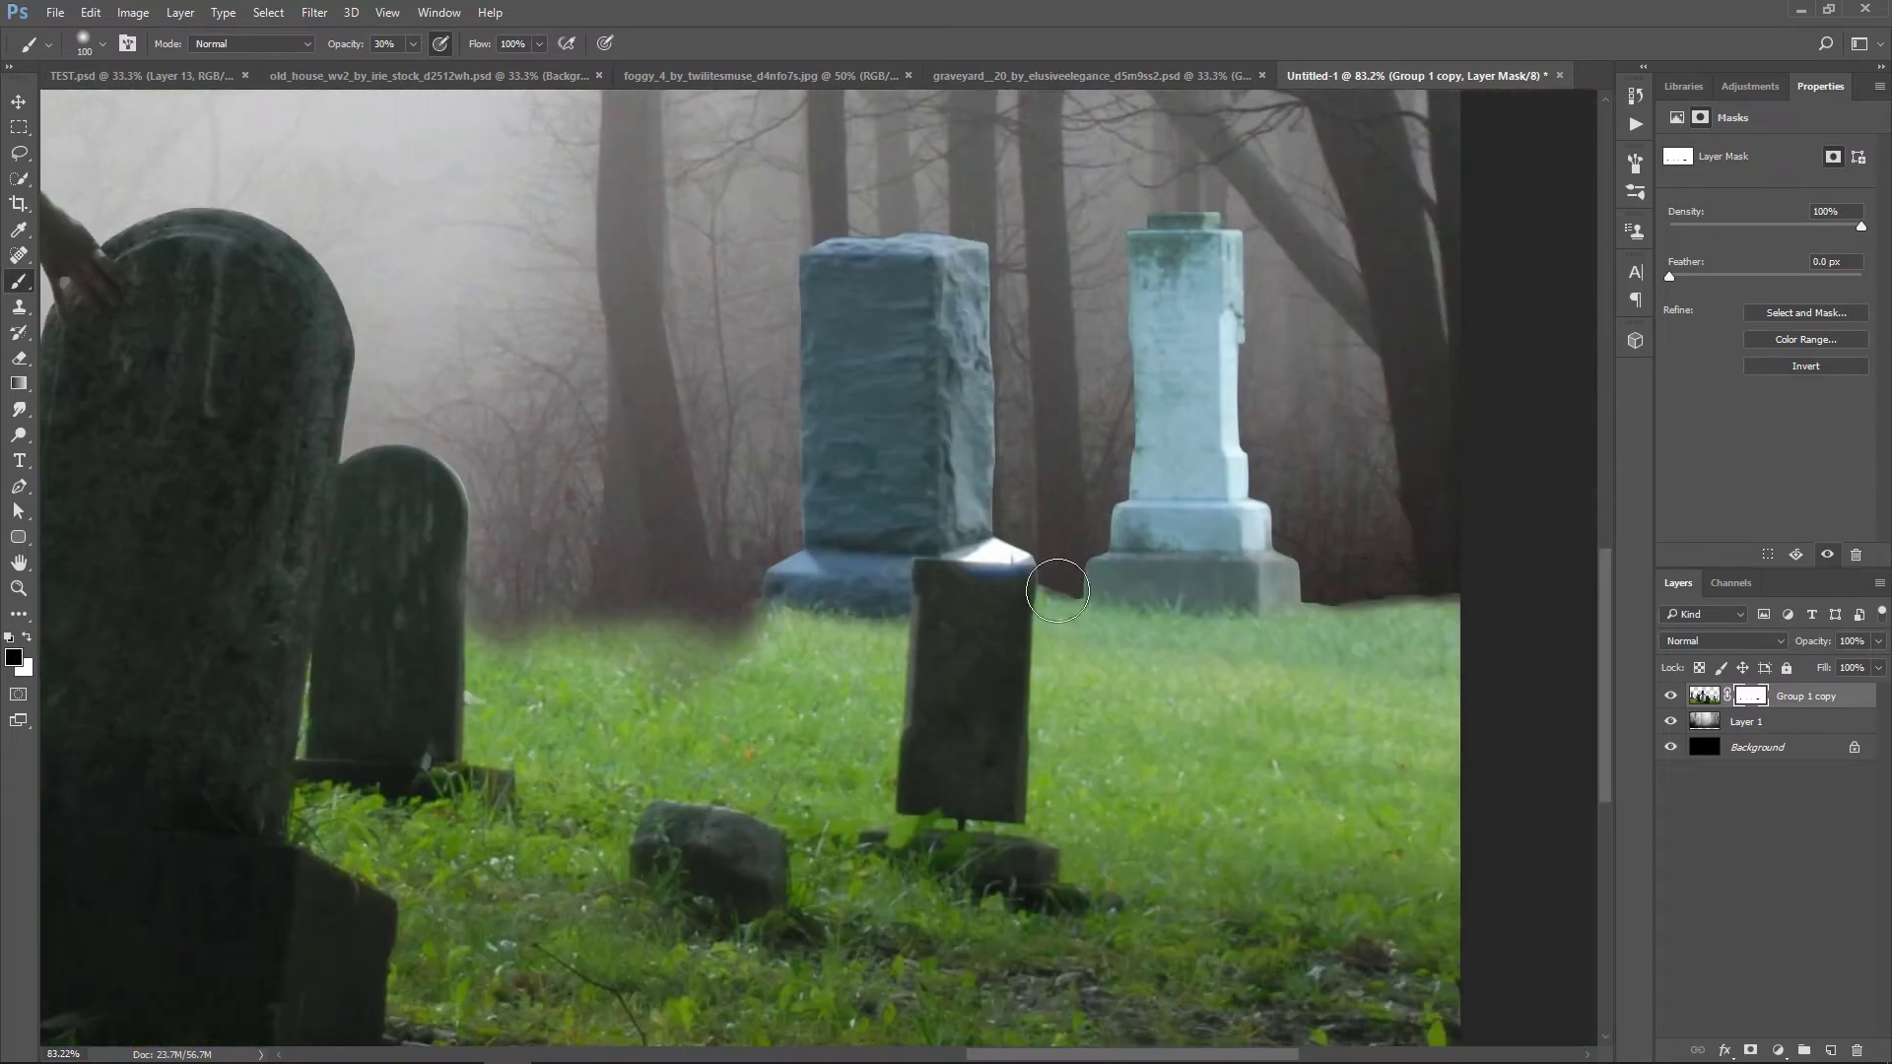
{"action": "key", "text": "bracketleft"}
{"action": "key", "text": "bracketleft"}
{"action": "key", "text": "bracketleft"}
{"action": "mouse_move", "coordinate": [1053, 584]}
{"action": "left_mouse_down"}
{"action": "mouse_move", "coordinate": [1073, 599]}
{"action": "mouse_move", "coordinate": [1037, 591]}
{"action": "mouse_move", "coordinate": [1069, 606]}
{"action": "mouse_move", "coordinate": [1035, 582]}
{"action": "mouse_move", "coordinate": [1064, 600]}
{"action": "mouse_move", "coordinate": [1048, 592]}
{"action": "left_mouse_up"}
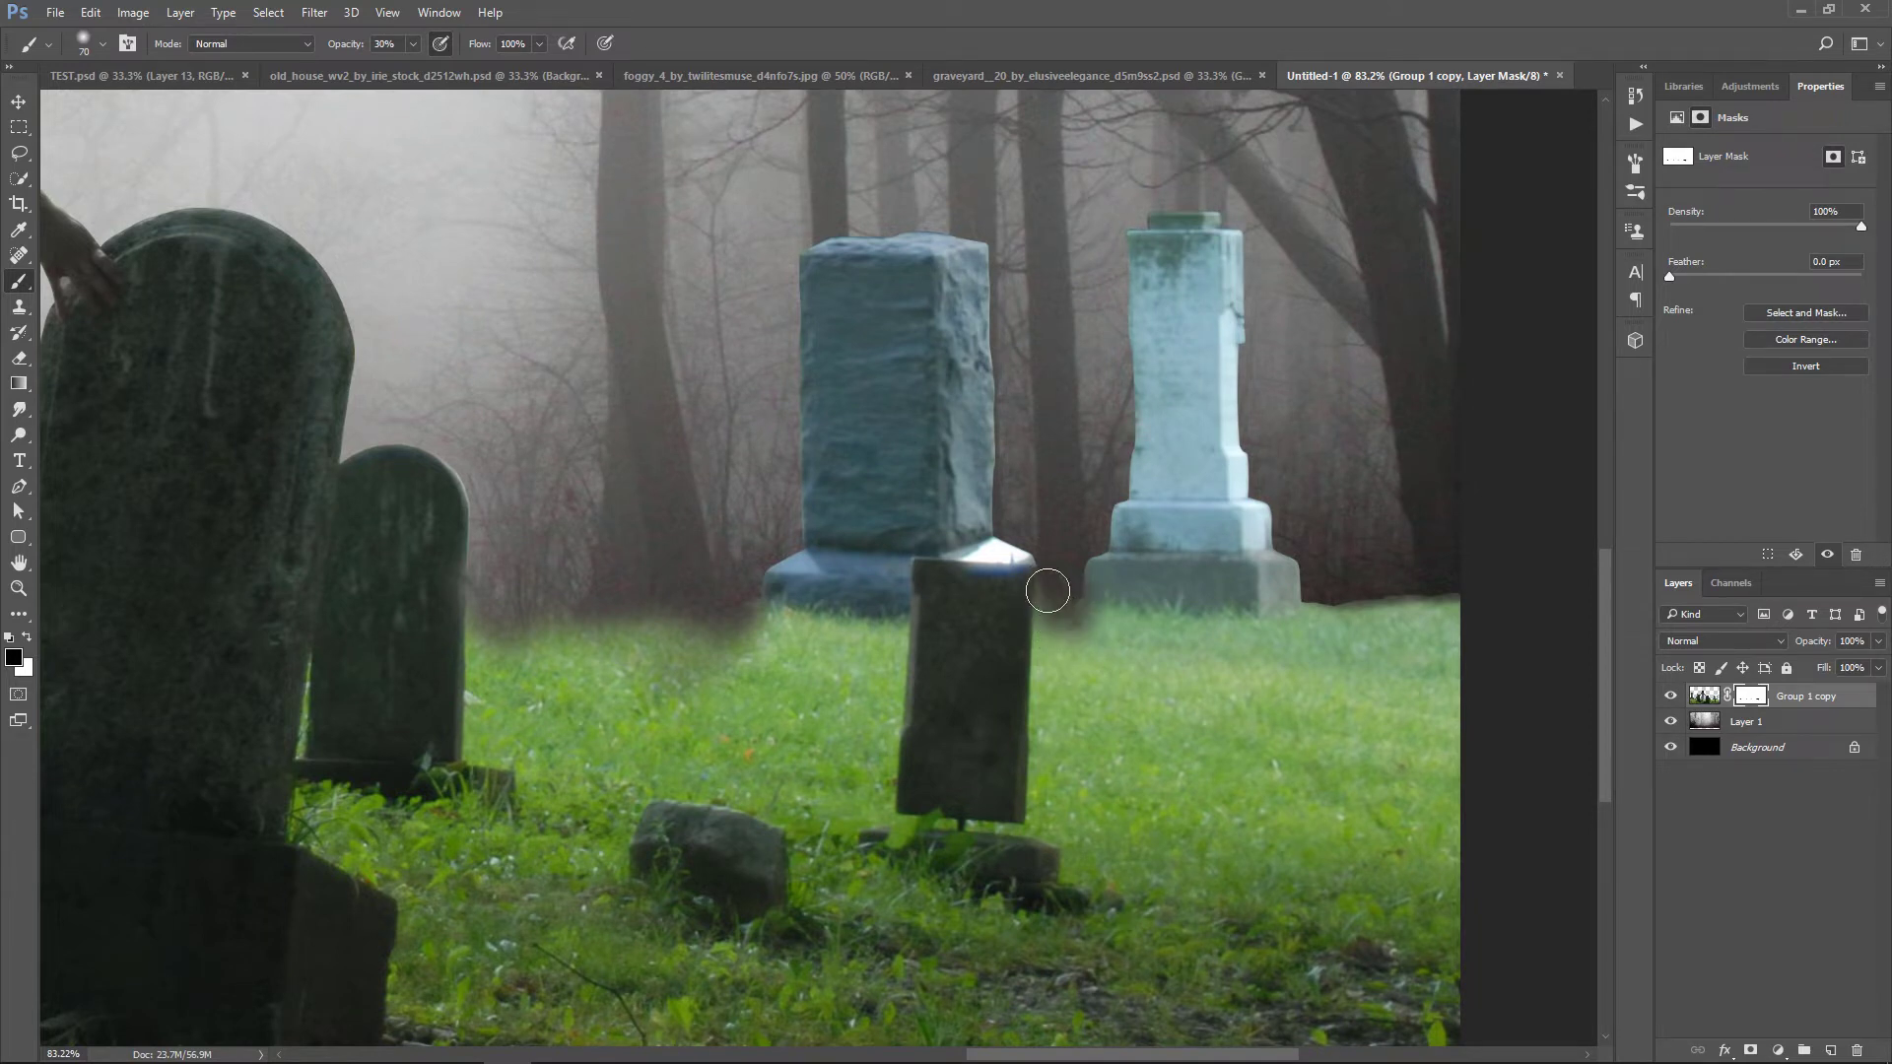
Fade the grass edge from the pale monument to the canvas's right edge with a larger brush
{"action": "key", "text": "bracketright"}
{"action": "key", "text": "bracketright"}
{"action": "mouse_move", "coordinate": [1321, 603]}
{"action": "left_mouse_down"}
{"action": "mouse_move", "coordinate": [1480, 597]}
{"action": "mouse_move", "coordinate": [1306, 588]}
{"action": "mouse_move", "coordinate": [1388, 590]}
{"action": "mouse_move", "coordinate": [1338, 591]}
{"action": "left_mouse_up"}
{"action": "key", "text": "bracketright"}
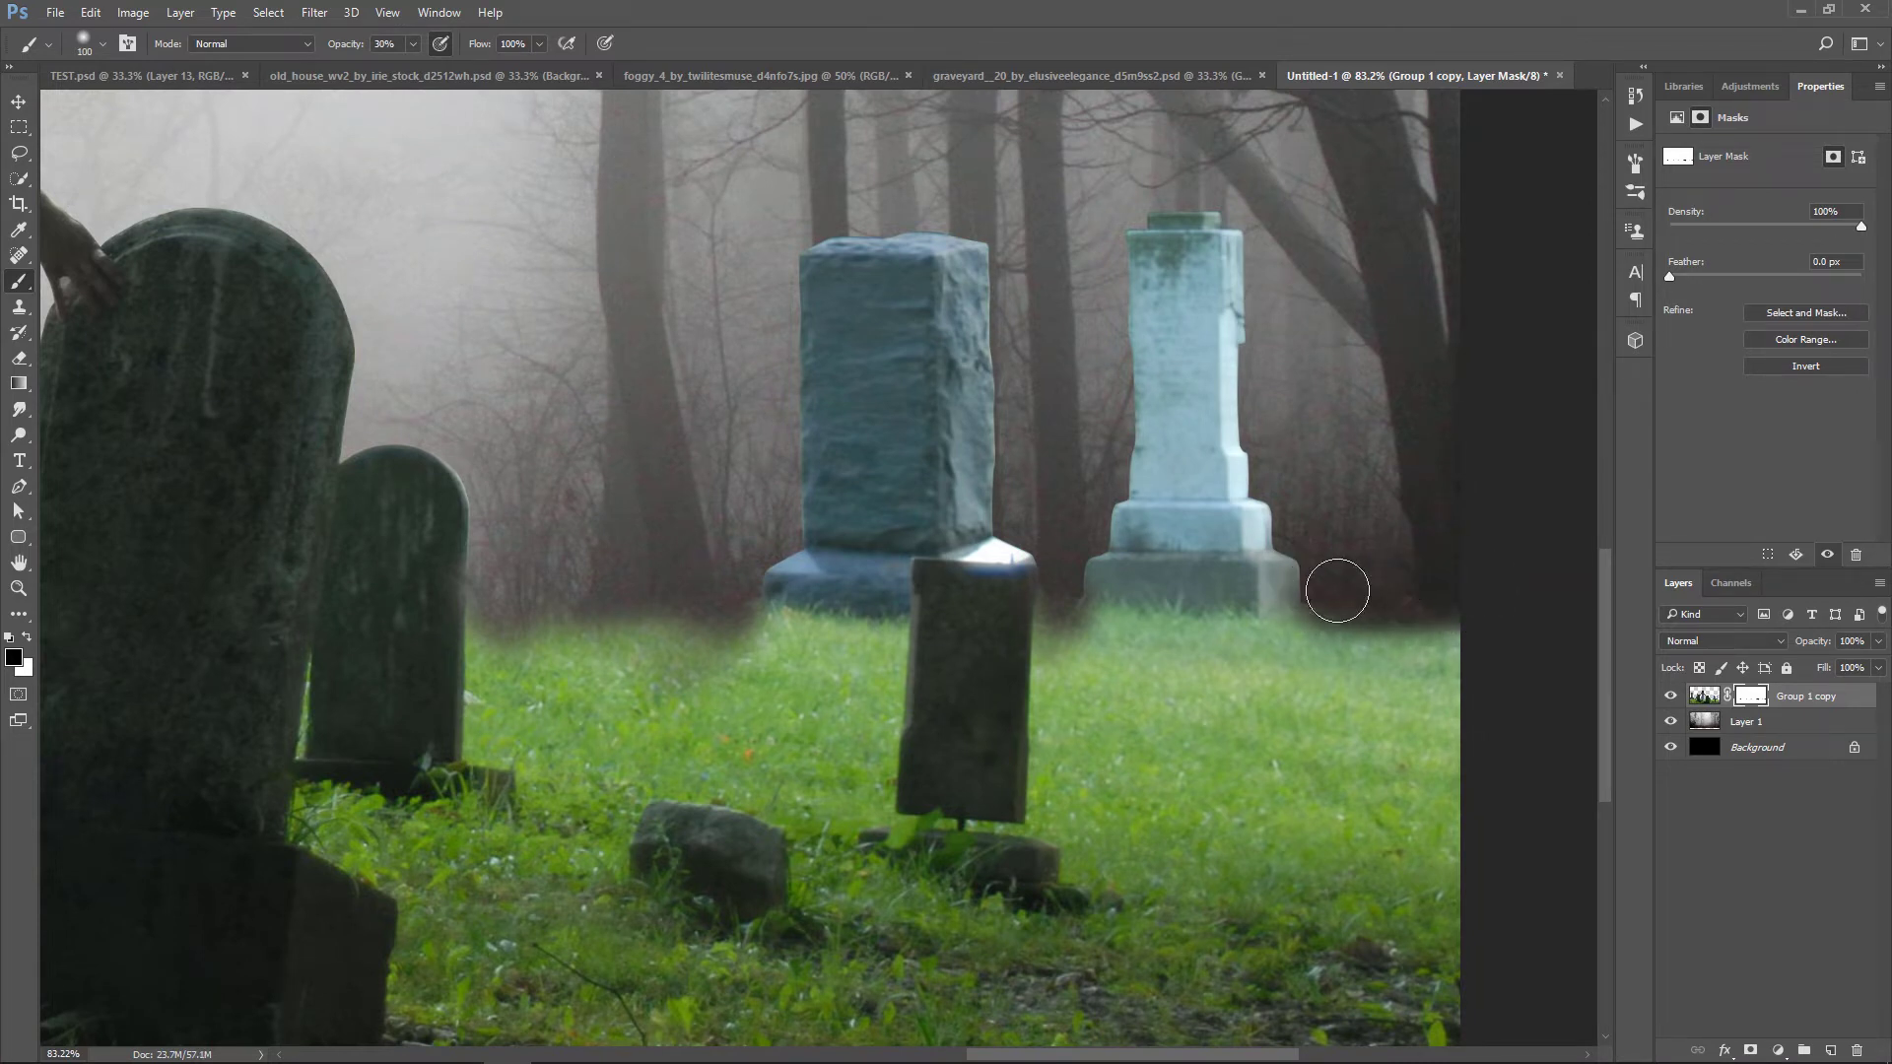
{"action": "key", "text": "ctrl+minus"}
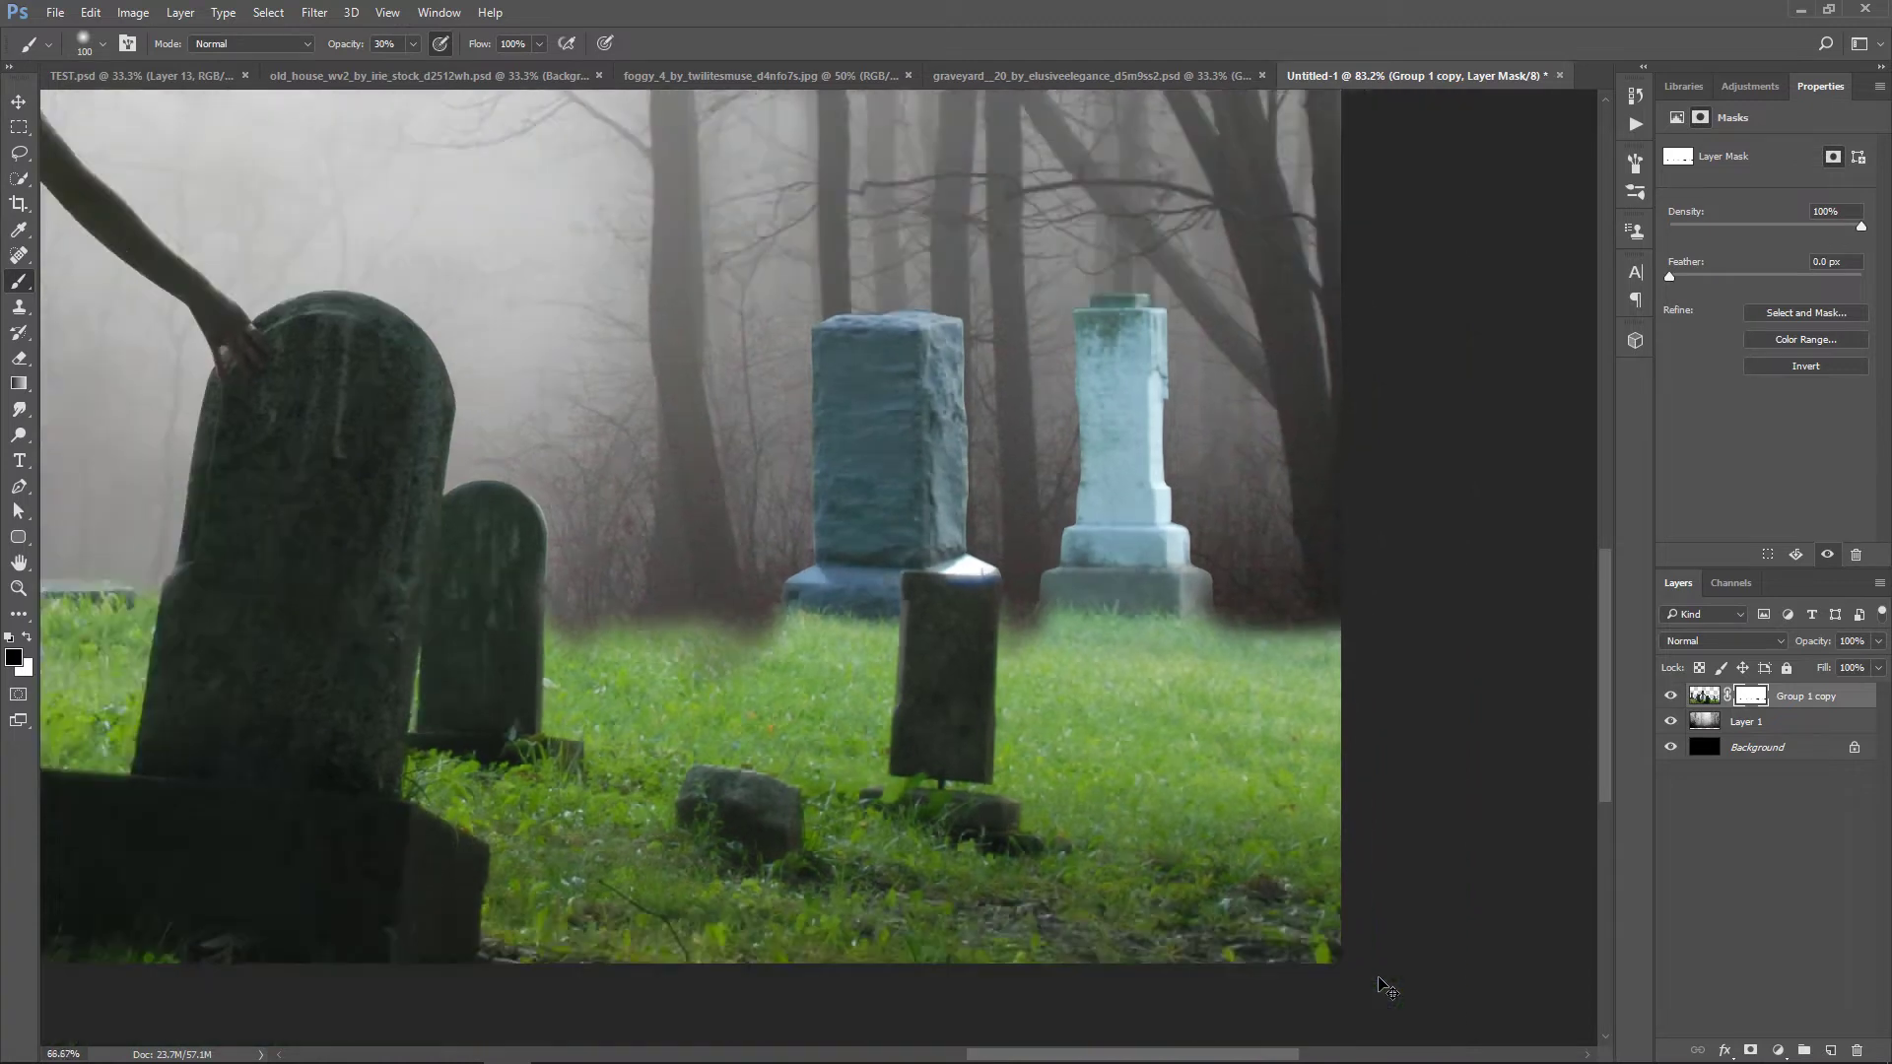
{"action": "key", "text": "ctrl+minus"}
{"action": "key", "text": "ctrl+minus"}
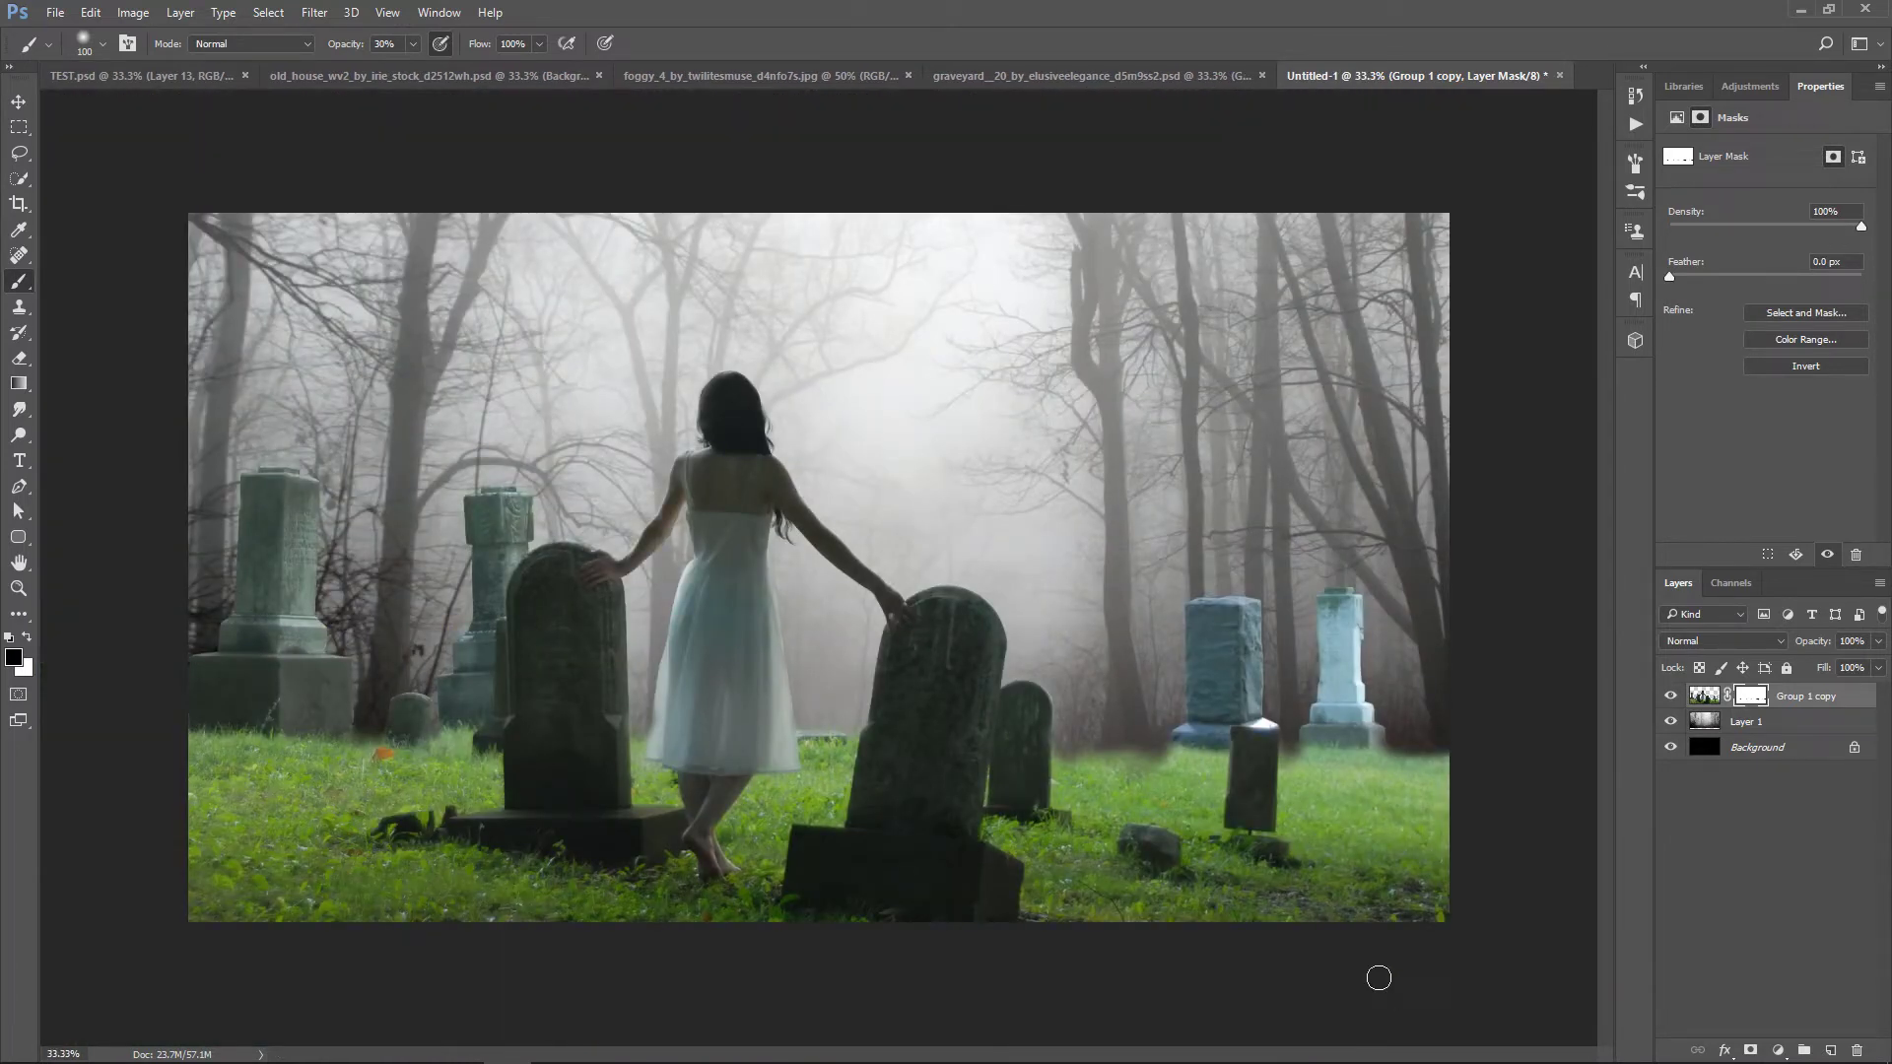
Create a new layer above the forest and paint white mist along the horizon with a 1000 px brush at 30% opacity
{"action": "left_click", "coordinate": [1798, 724]}
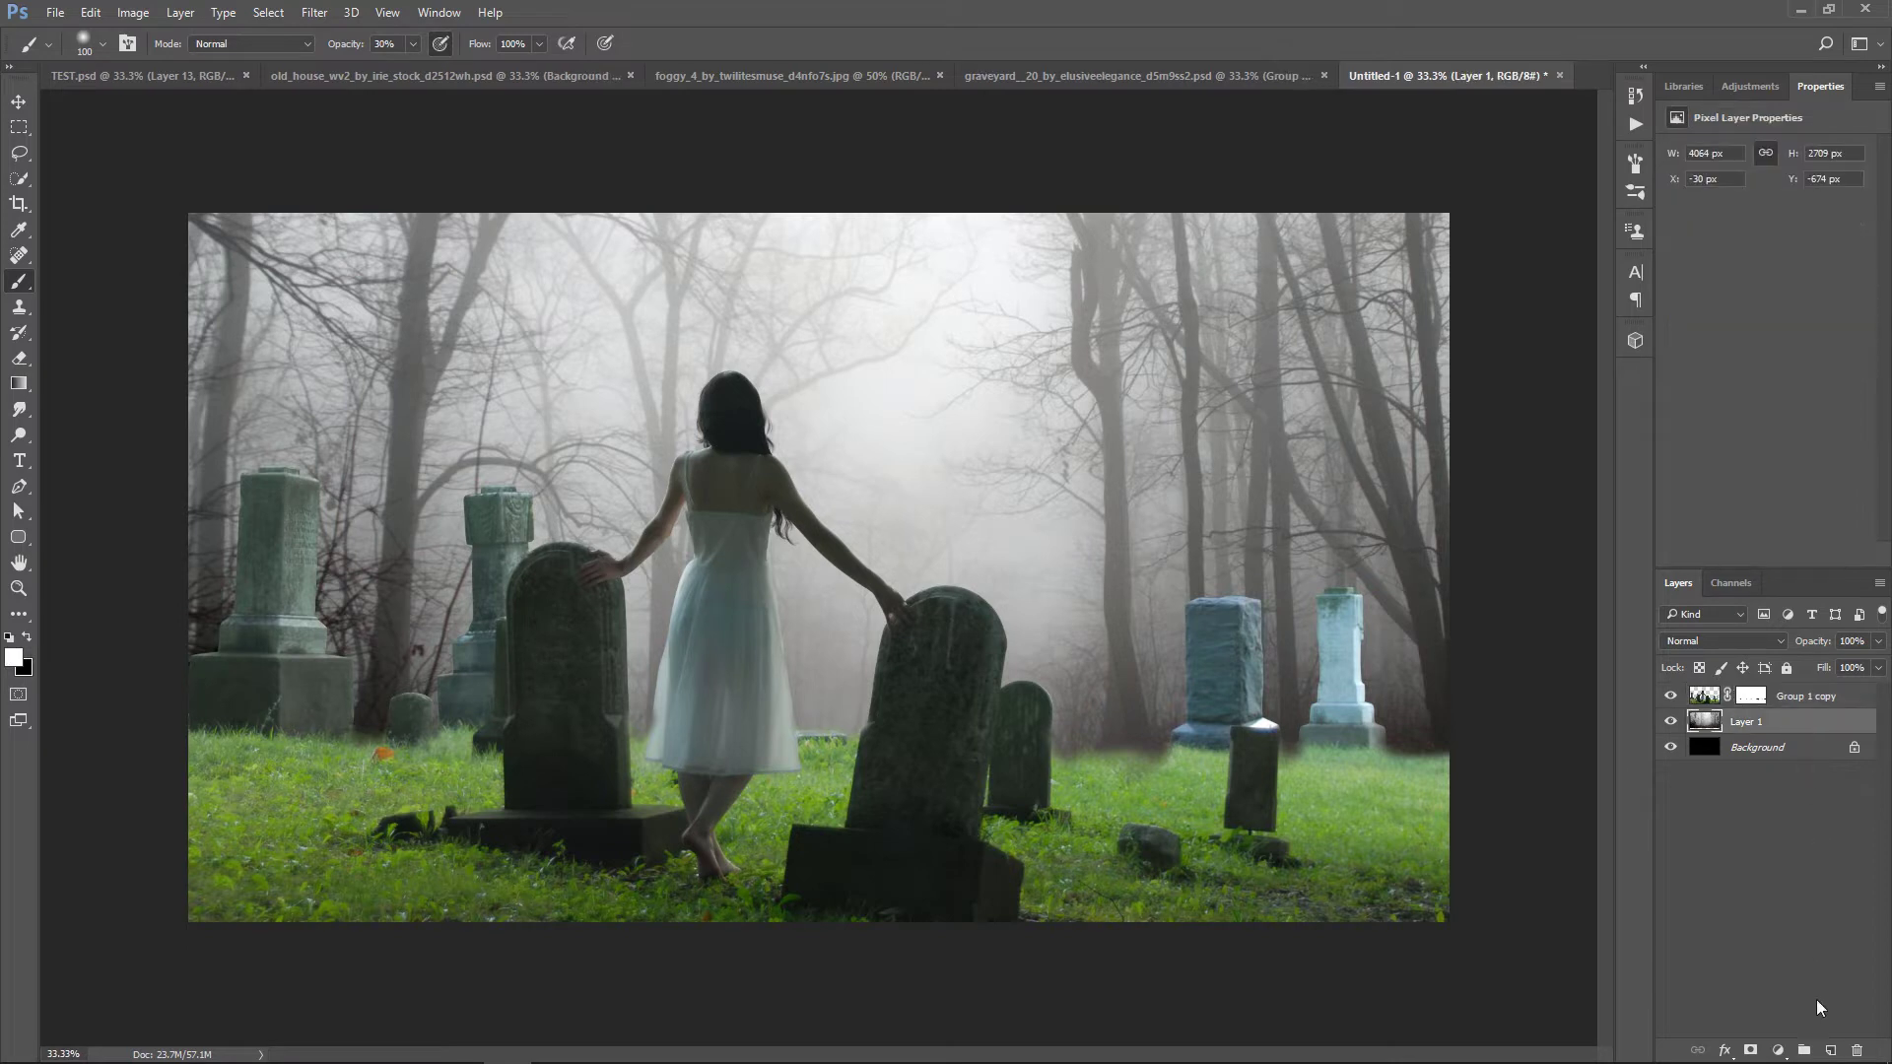
{"action": "left_click", "coordinate": [1830, 1051]}
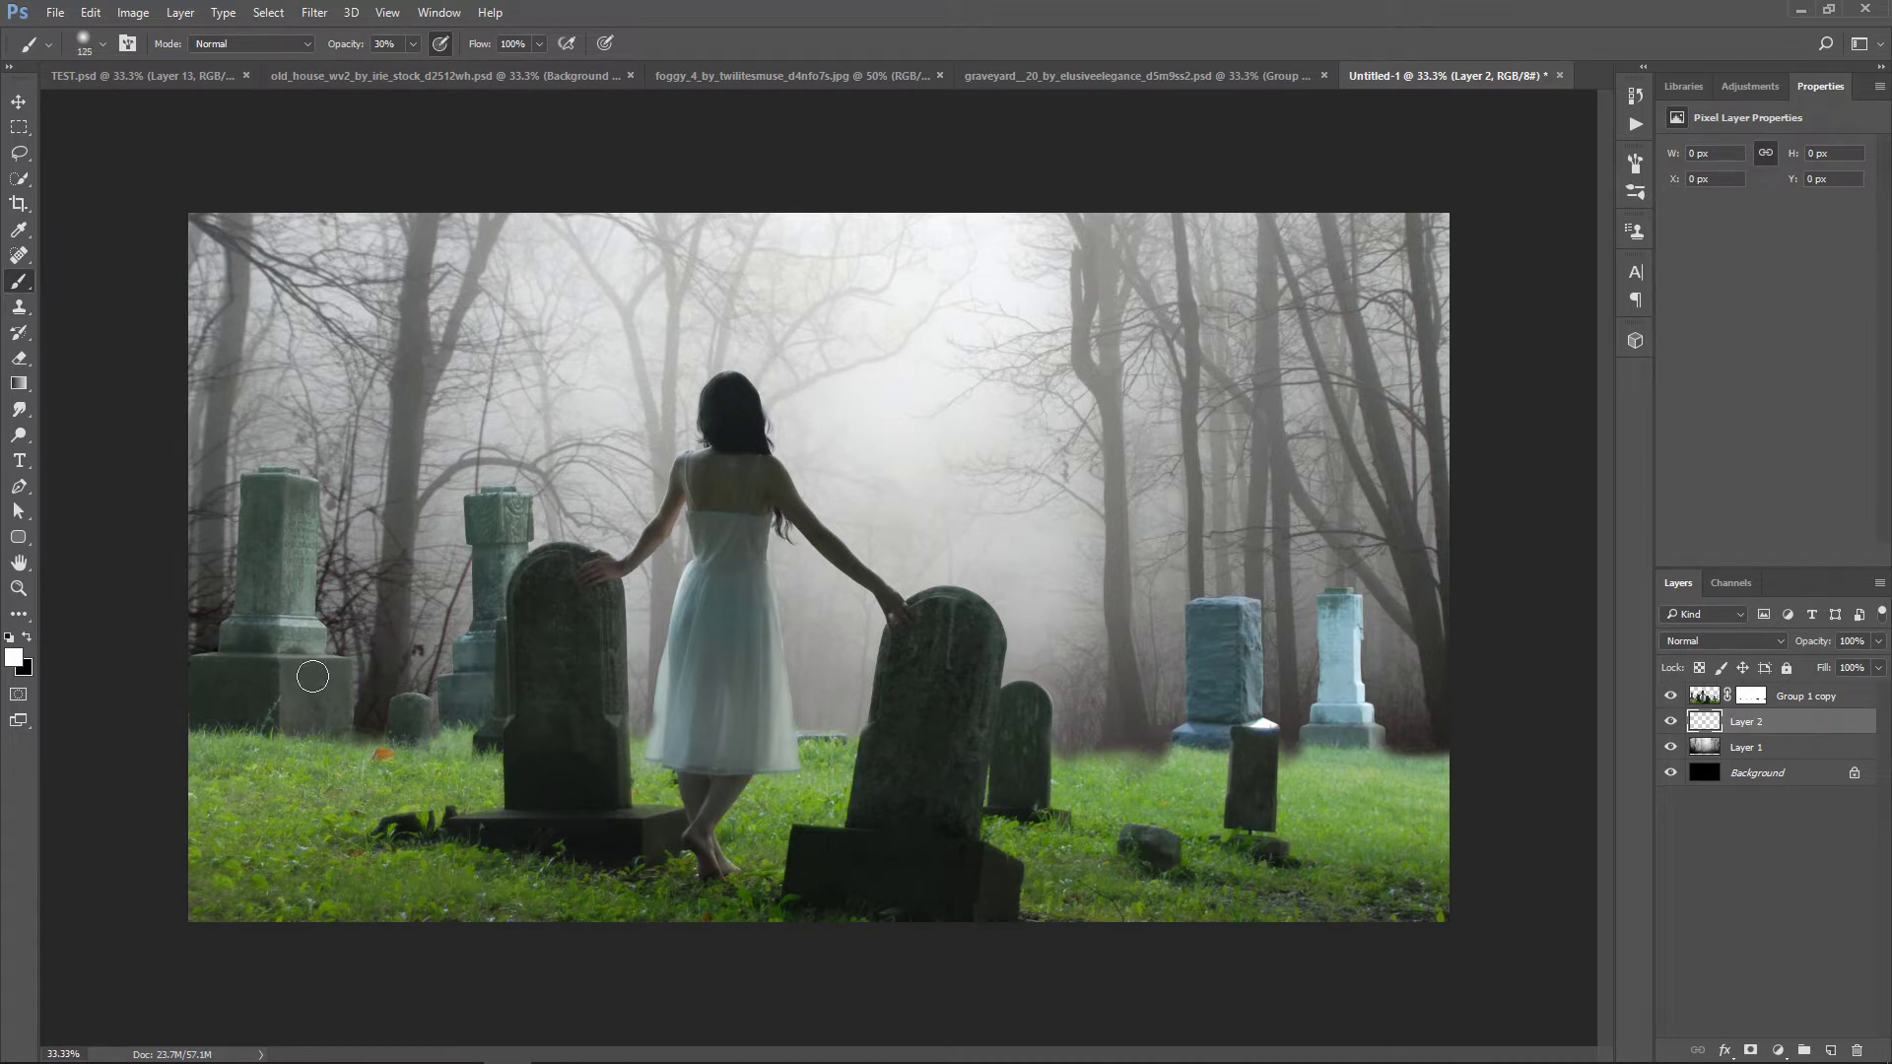
{"action": "key", "text": "bracketright"}
{"action": "key", "text": "bracketright"}
{"action": "key", "text": "bracketright"}
{"action": "key", "text": "bracketright"}
{"action": "key", "text": "bracketright"}
{"action": "key", "text": "bracketright"}
{"action": "key", "text": "bracketright"}
{"action": "key", "text": "bracketright"}
{"action": "key", "text": "bracketright"}
{"action": "key", "text": "bracketright"}
{"action": "key", "text": "bracketright"}
{"action": "key", "text": "bracketright"}
{"action": "mouse_move", "coordinate": [304, 694]}
{"action": "left_mouse_down"}
{"action": "mouse_move", "coordinate": [574, 689]}
{"action": "mouse_move", "coordinate": [1207, 757]}
{"action": "mouse_move", "coordinate": [1711, 802]}
{"action": "left_mouse_up"}
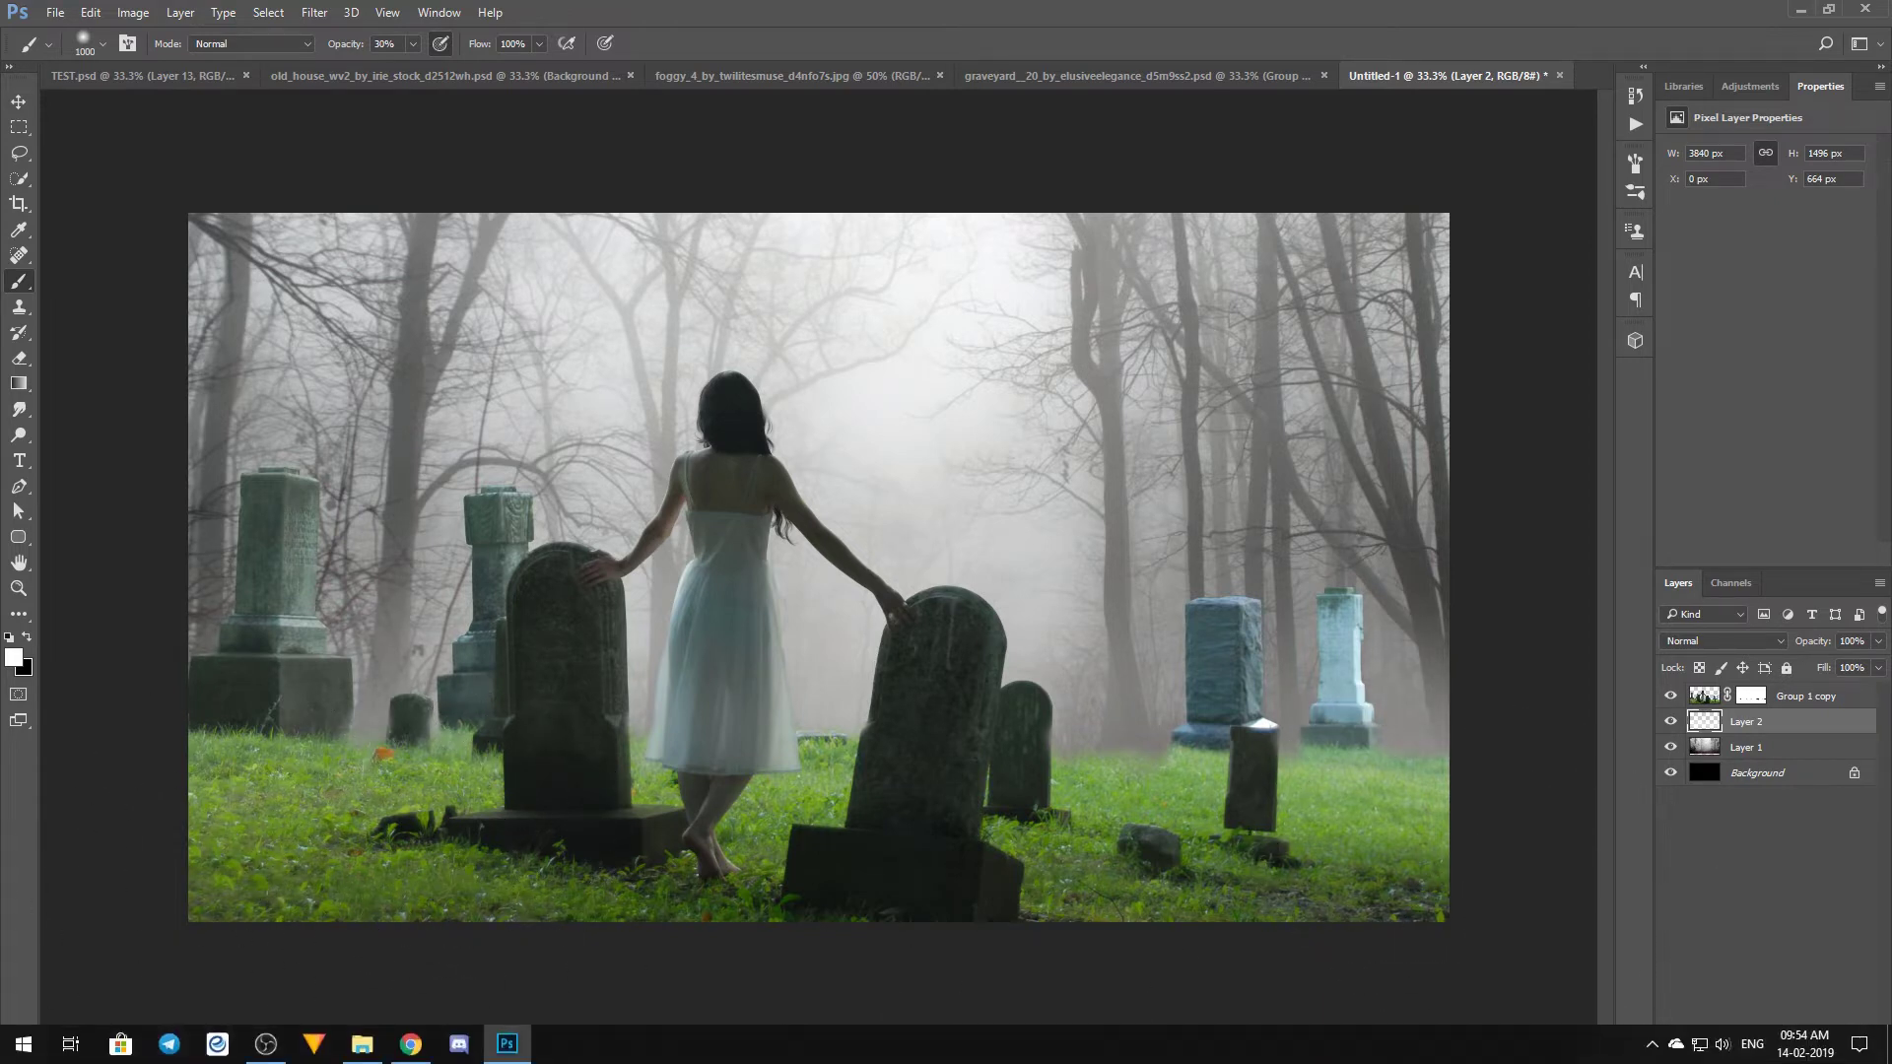
Add a Hue/Saturation adjustment layer above Group 1 copy
{"action": "left_click", "coordinate": [19, 101]}
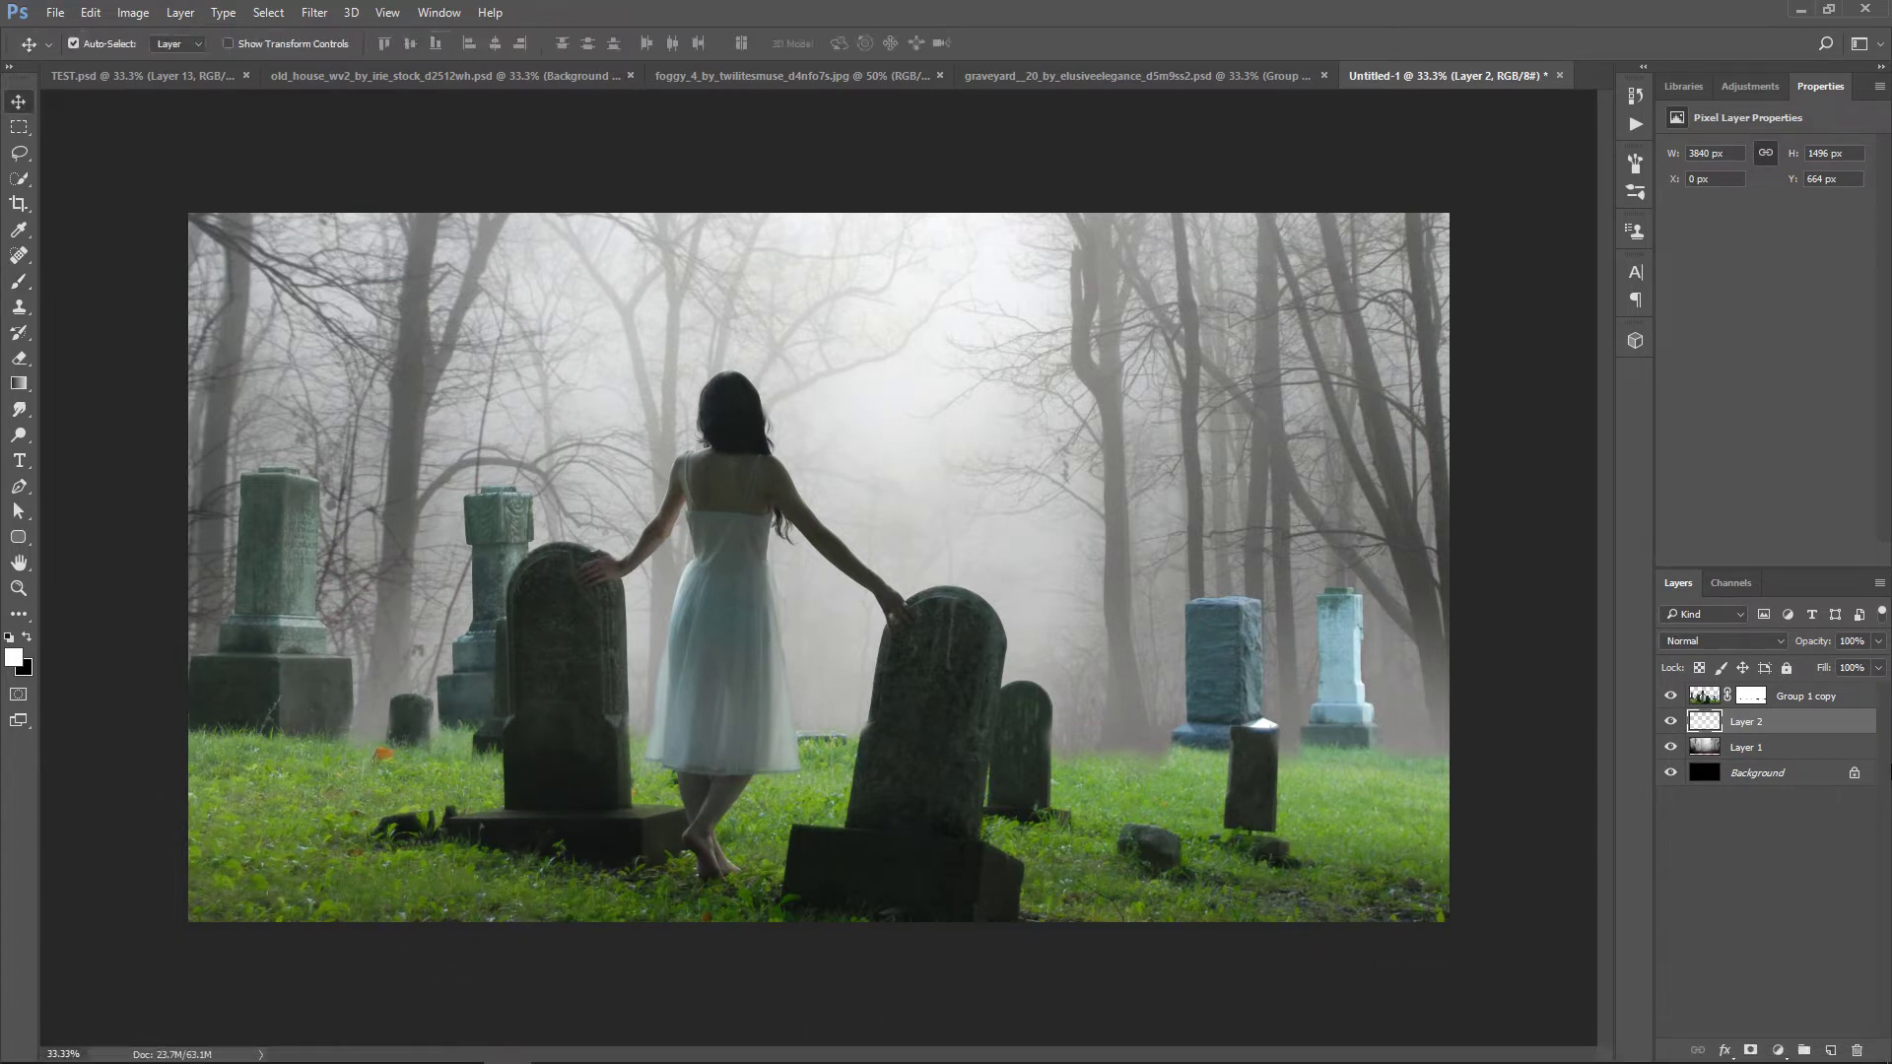
{"action": "left_click", "coordinate": [1824, 699]}
{"action": "left_click", "coordinate": [1778, 1048]}
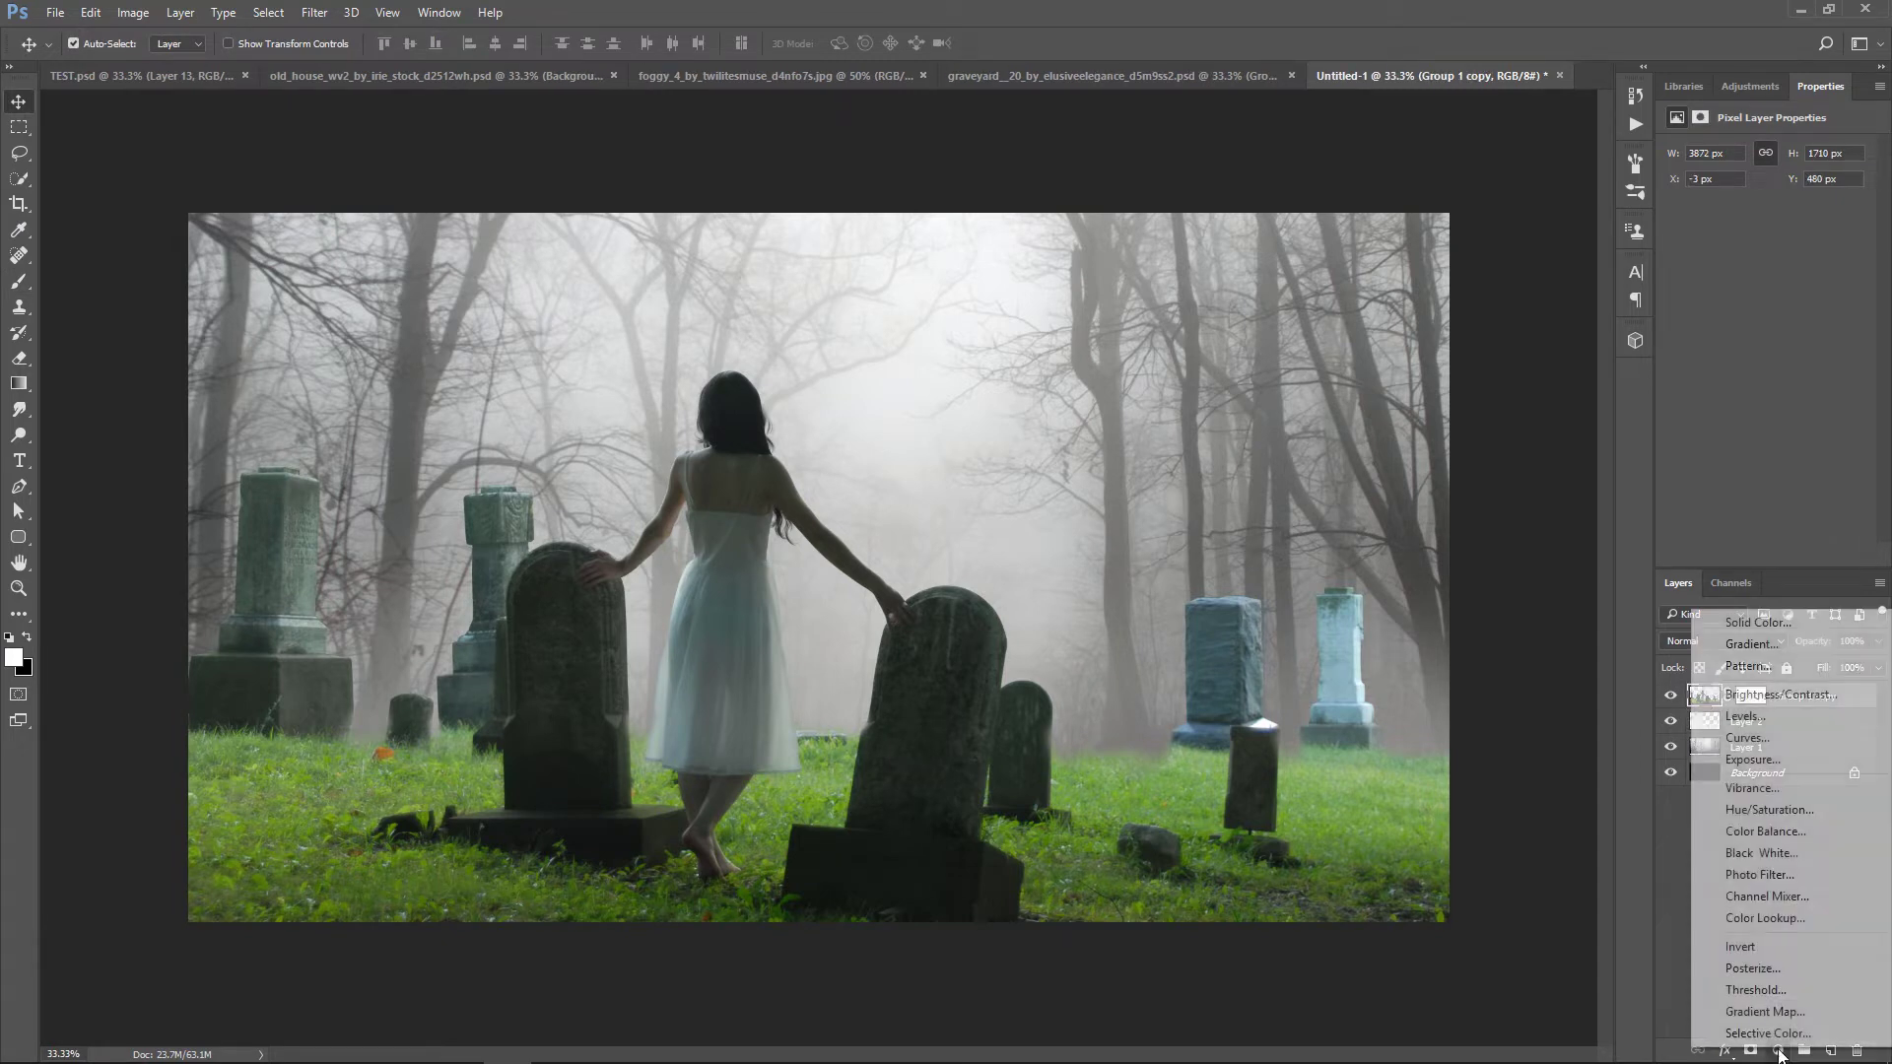
{"action": "left_click", "coordinate": [1795, 810]}
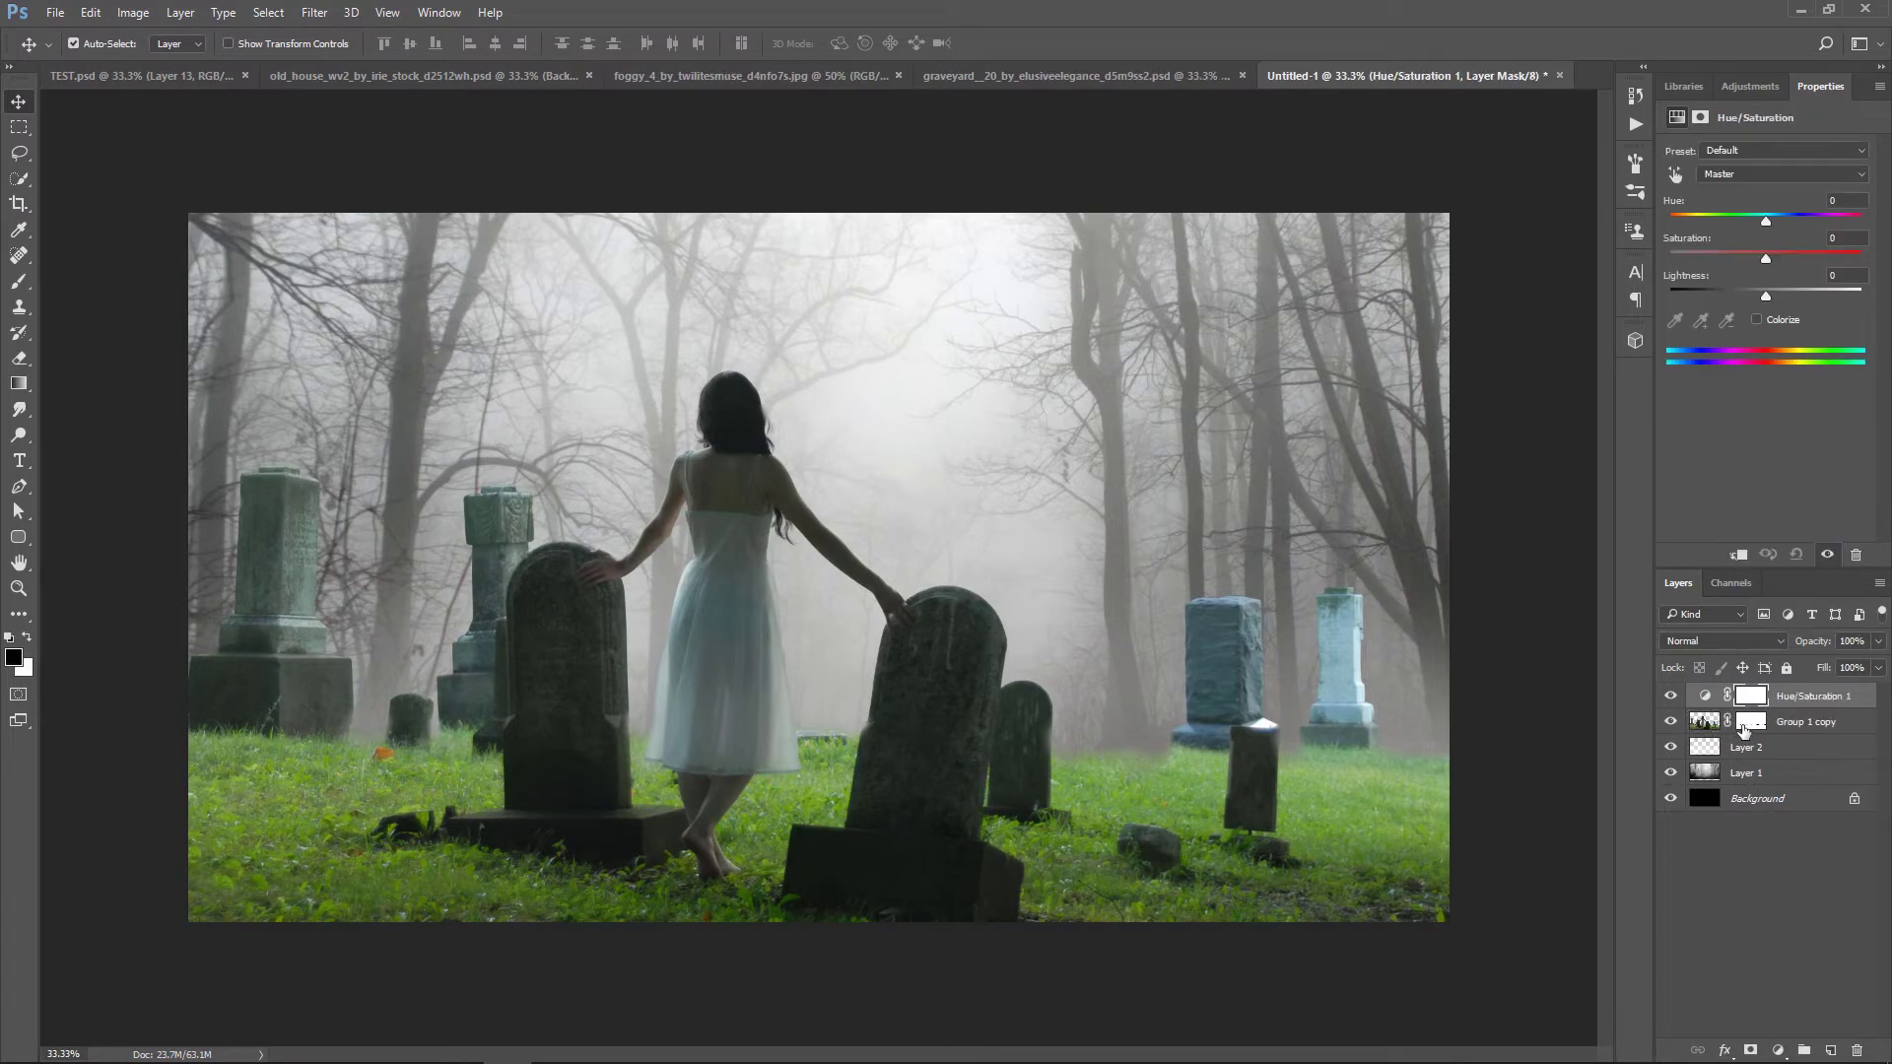
Clip the Hue/Saturation adjustment to Group 1 copy and set its saturation to -81 and lightness to +1
{"action": "left_click", "coordinate": [1738, 557]}
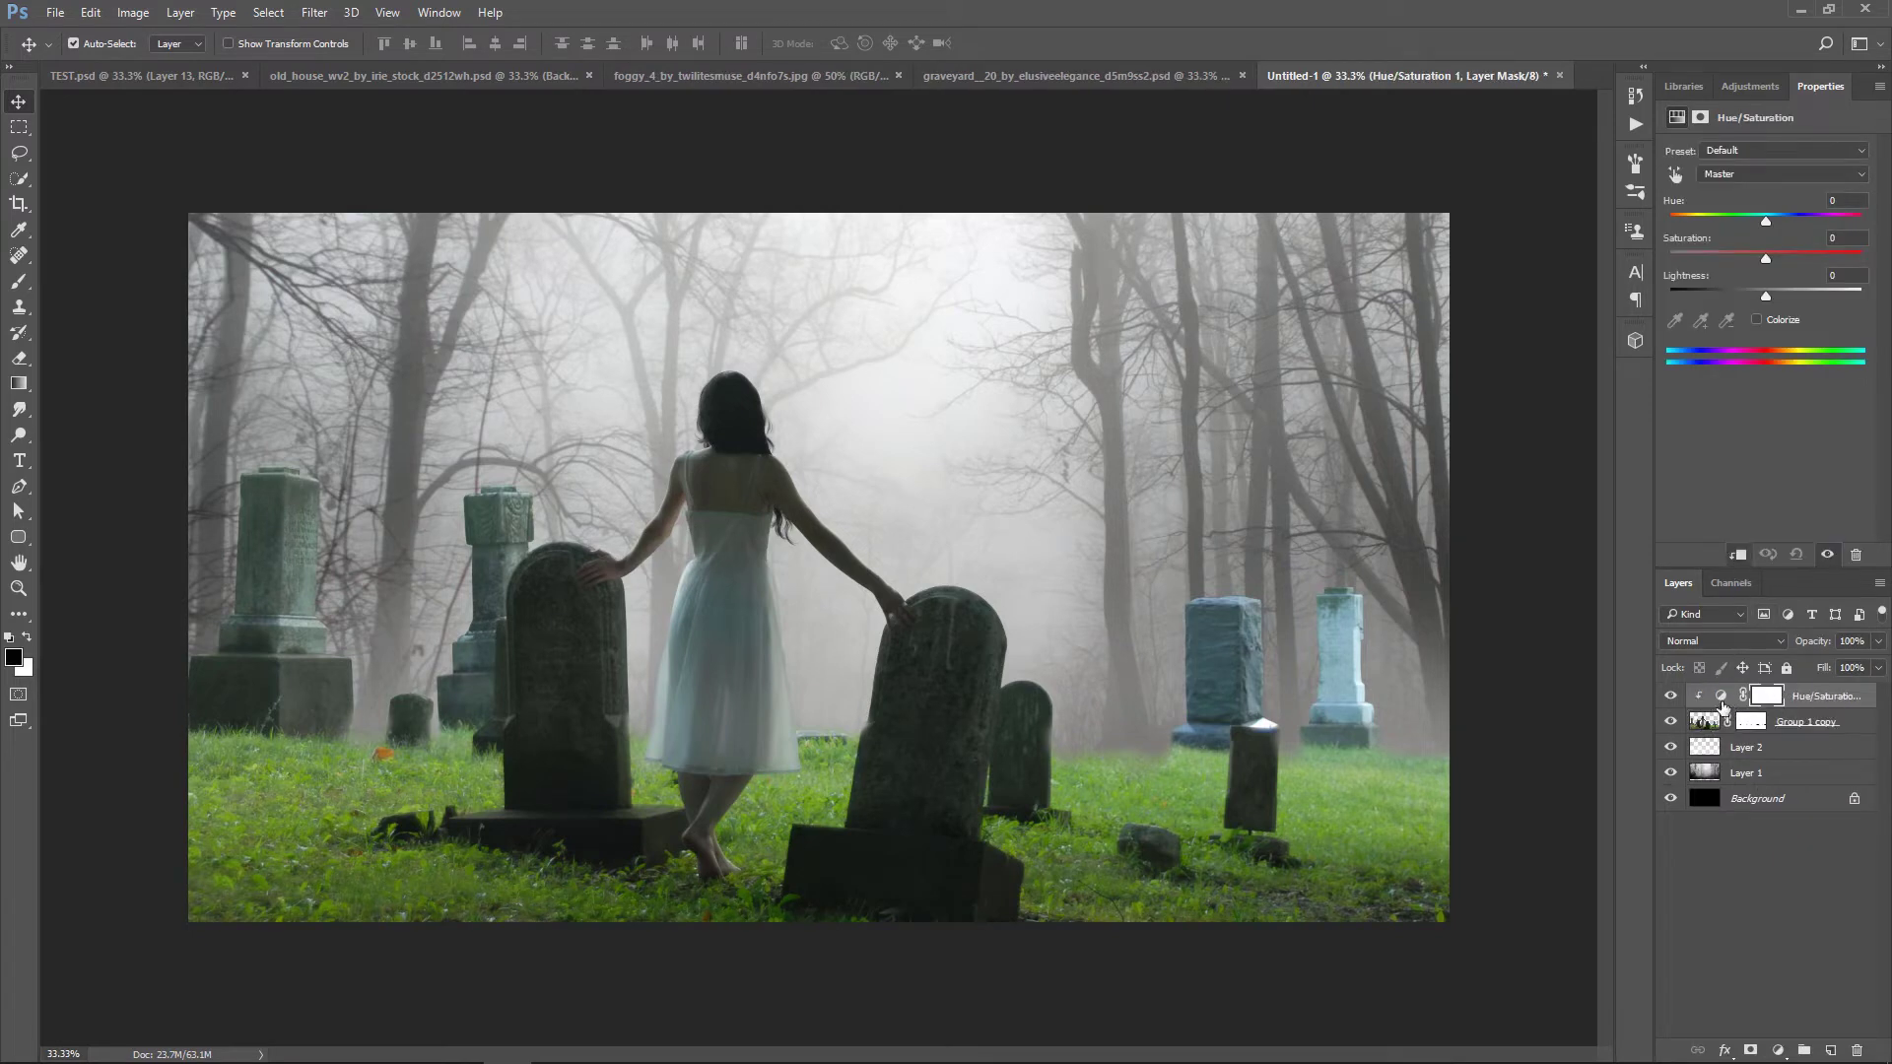
{"action": "left_click_drag", "start_coordinate": [1766, 254], "coordinate": [1687, 254]}
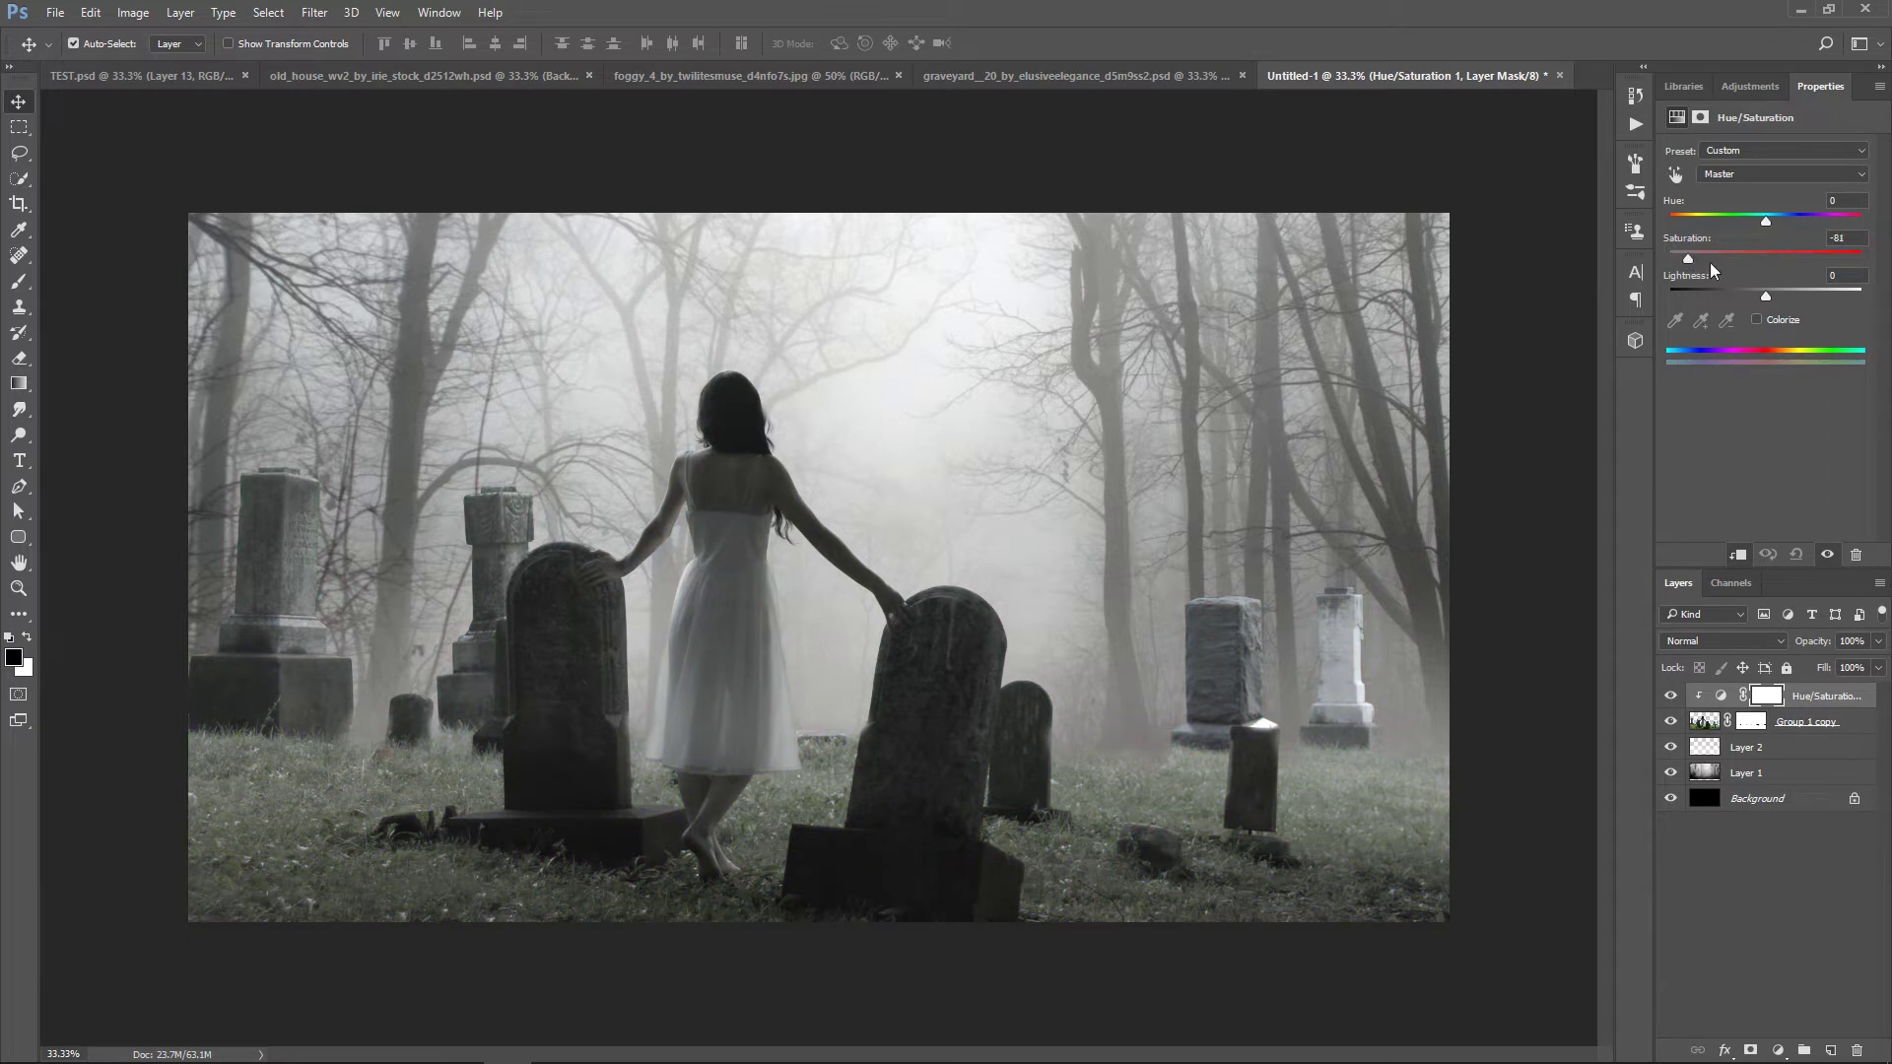
{"action": "left_click_drag", "start_coordinate": [1760, 296], "coordinate": [1765, 296]}
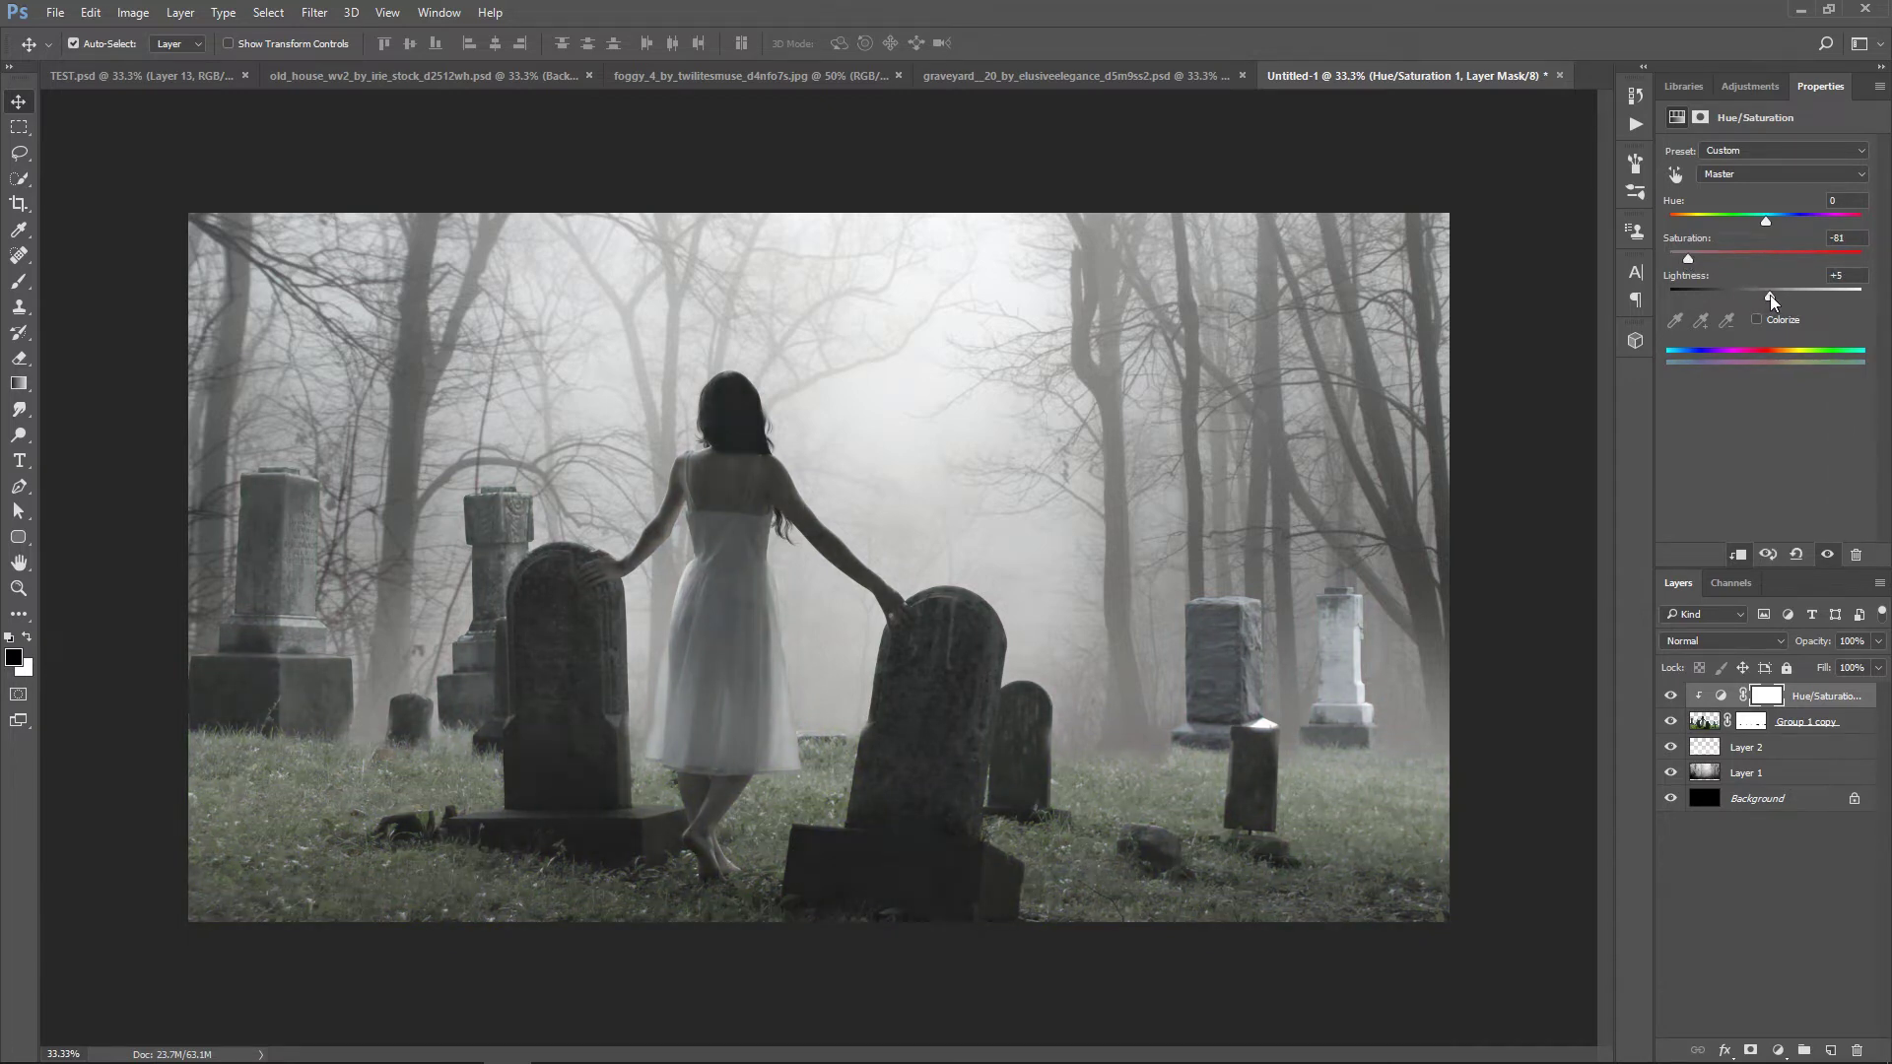
{"action": "left_click_drag", "start_coordinate": [1768, 300], "coordinate": [1767, 301]}
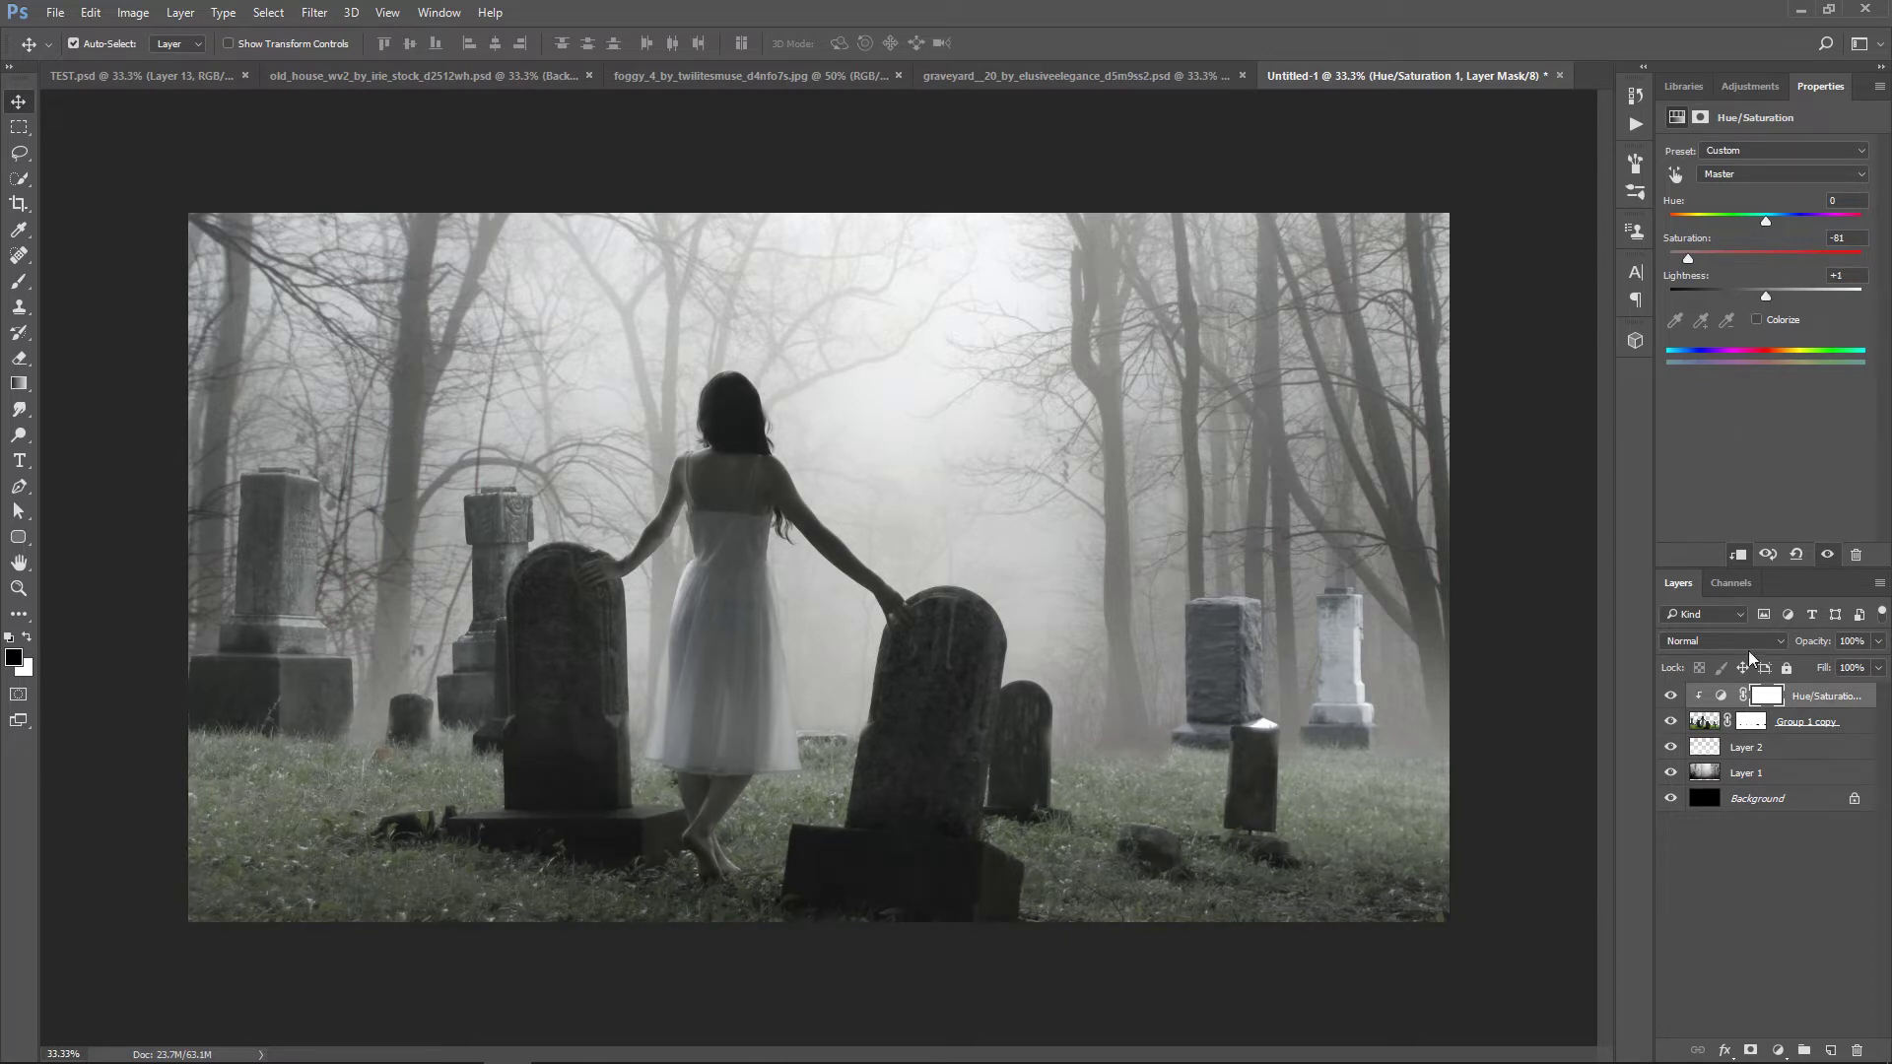
Apply the Camera Raw filter to Group 1 copy, adjusting its clarity and highlights
{"action": "left_click", "coordinate": [1705, 725]}
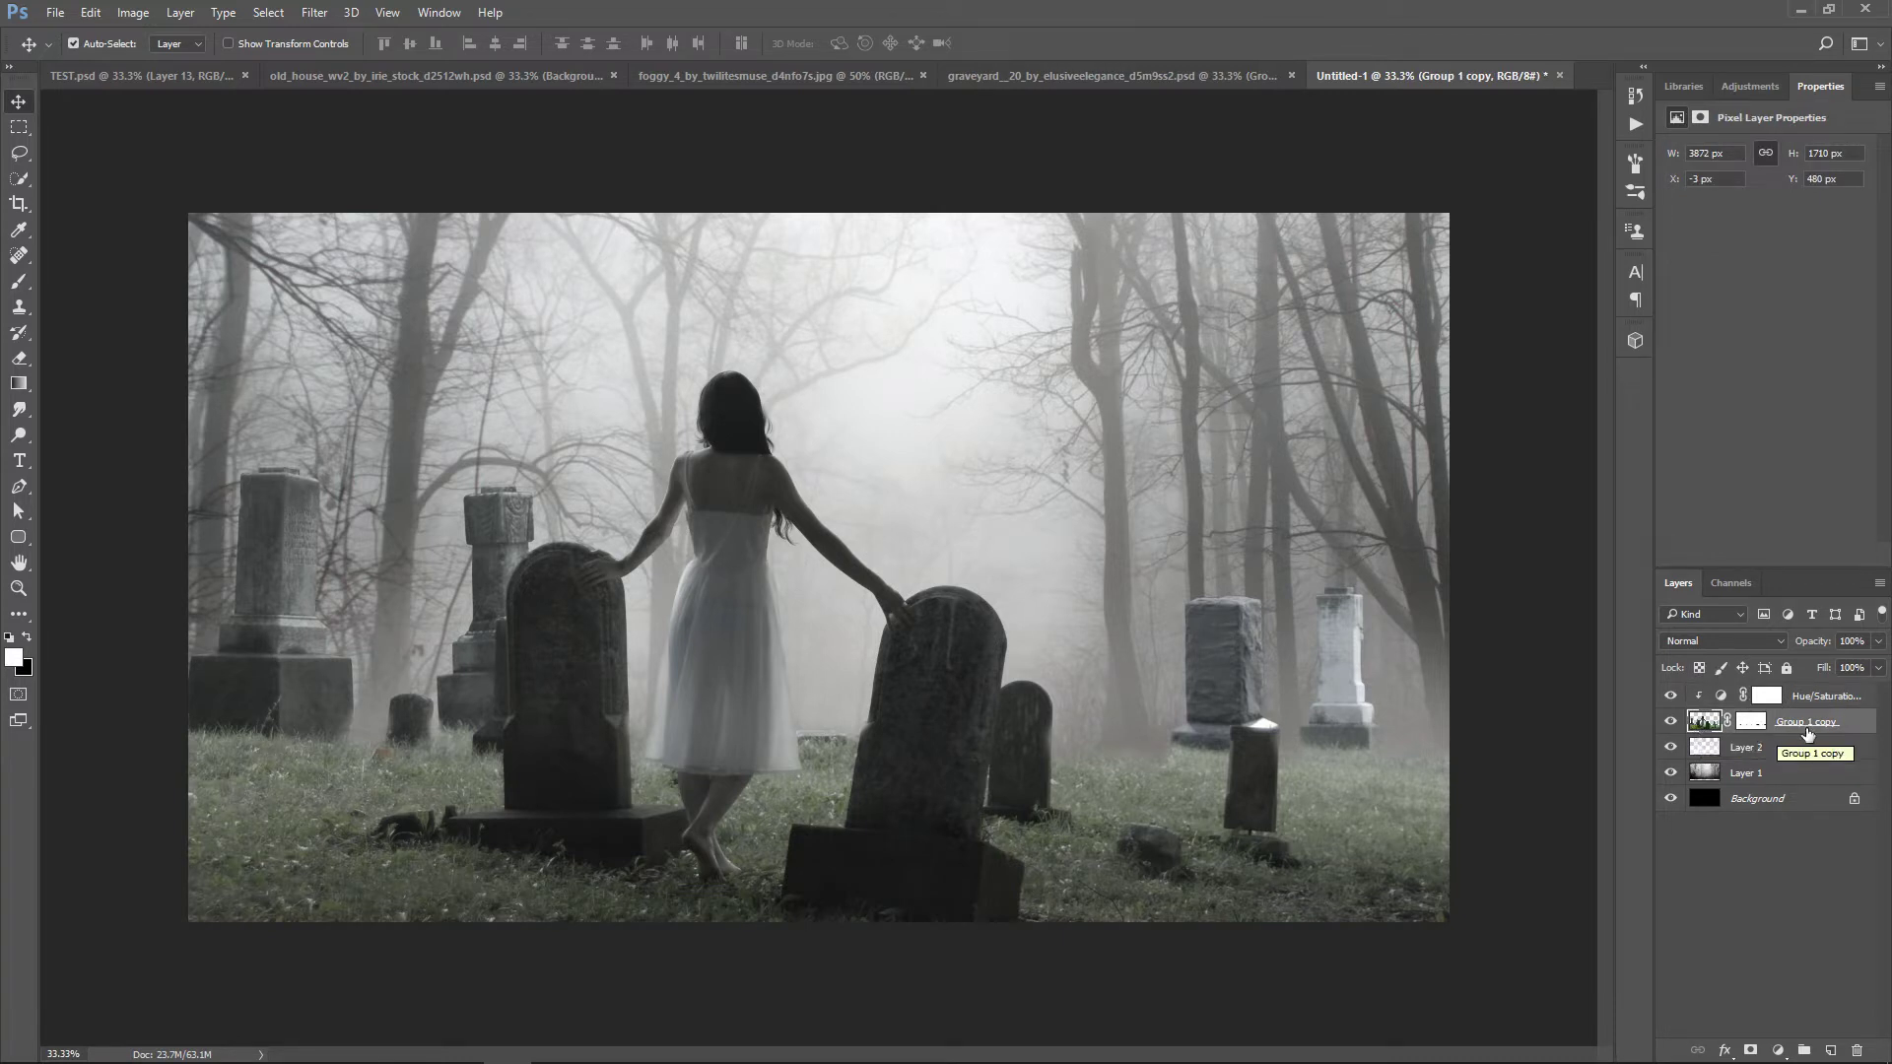
{"action": "left_click", "coordinate": [321, 17]}
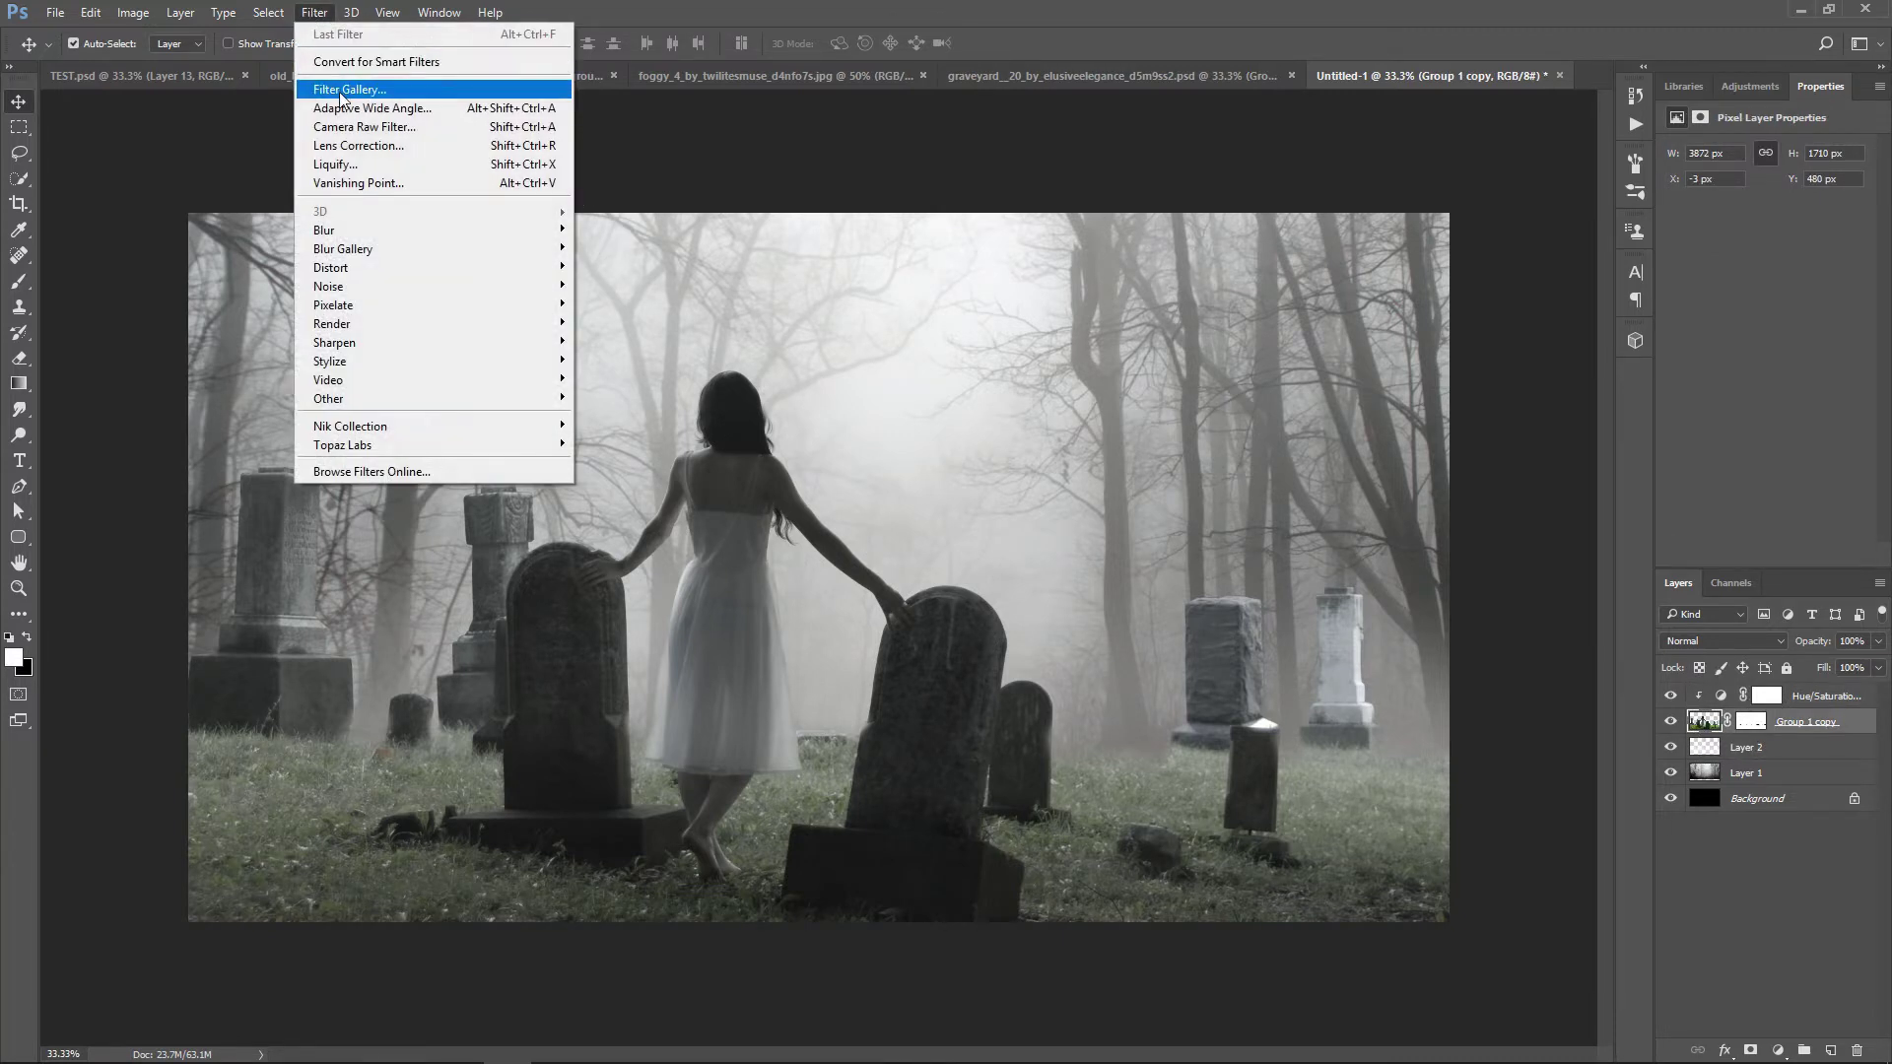
{"action": "left_click", "coordinate": [375, 126]}
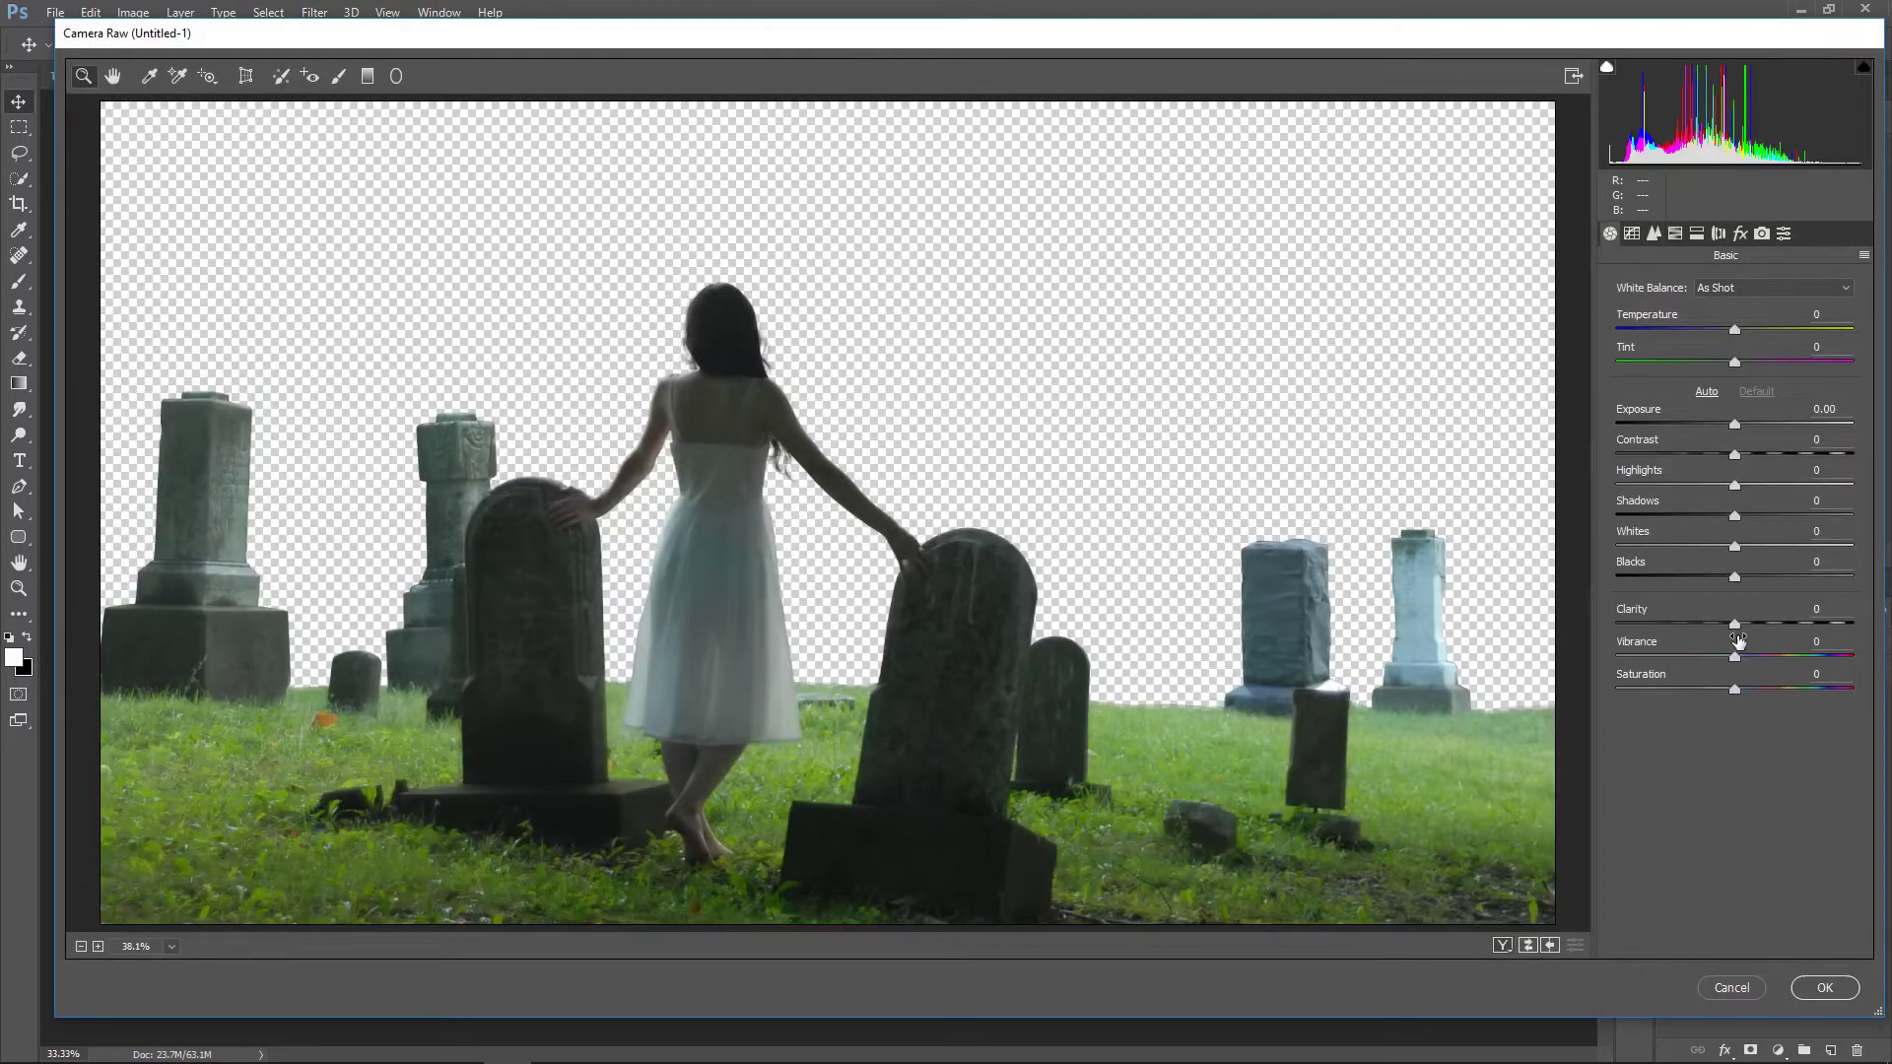
{"action": "left_click_drag", "start_coordinate": [1772, 623], "coordinate": [1681, 490]}
{"action": "left_click", "coordinate": [1826, 987]}
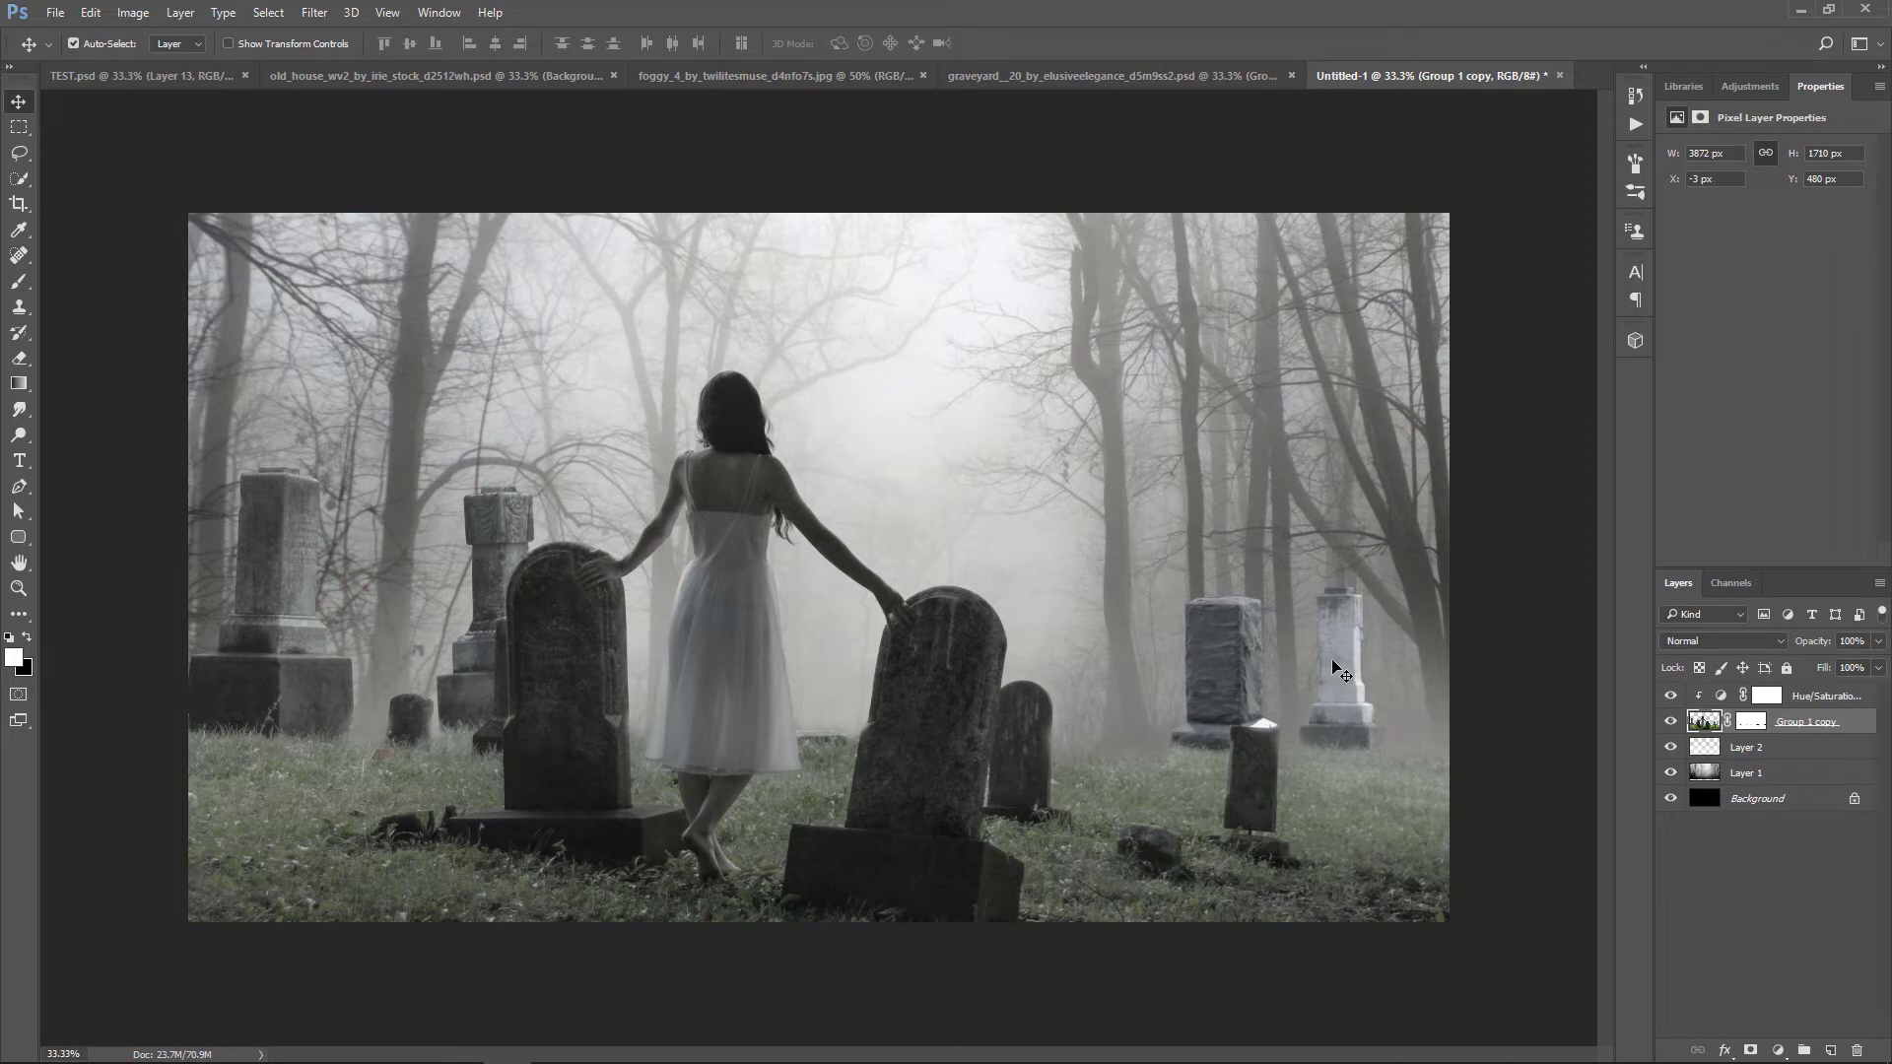
Add an Exposure adjustment clipped to the forest layer, with exposure at +0.31 and a reduced gamma correction
{"action": "left_click", "coordinate": [1769, 774]}
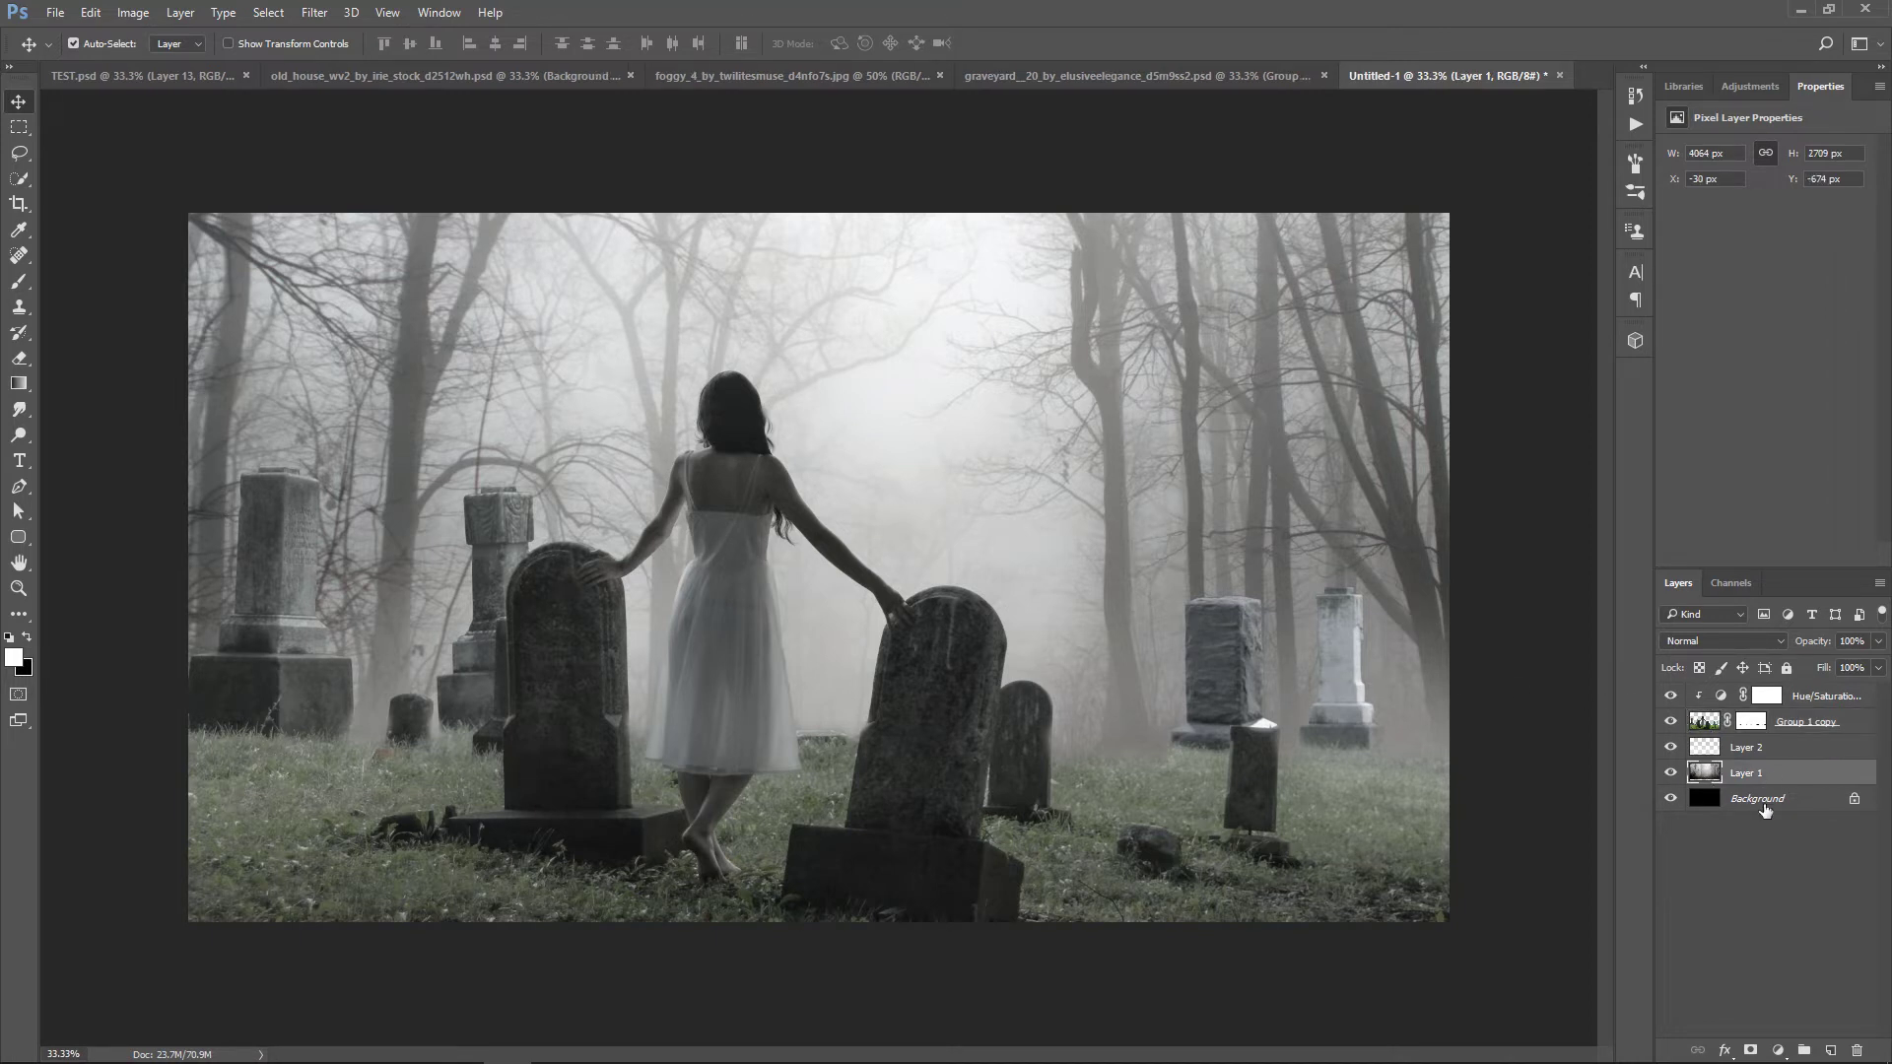
{"action": "left_click", "coordinate": [1778, 1051]}
{"action": "left_click", "coordinate": [1804, 778]}
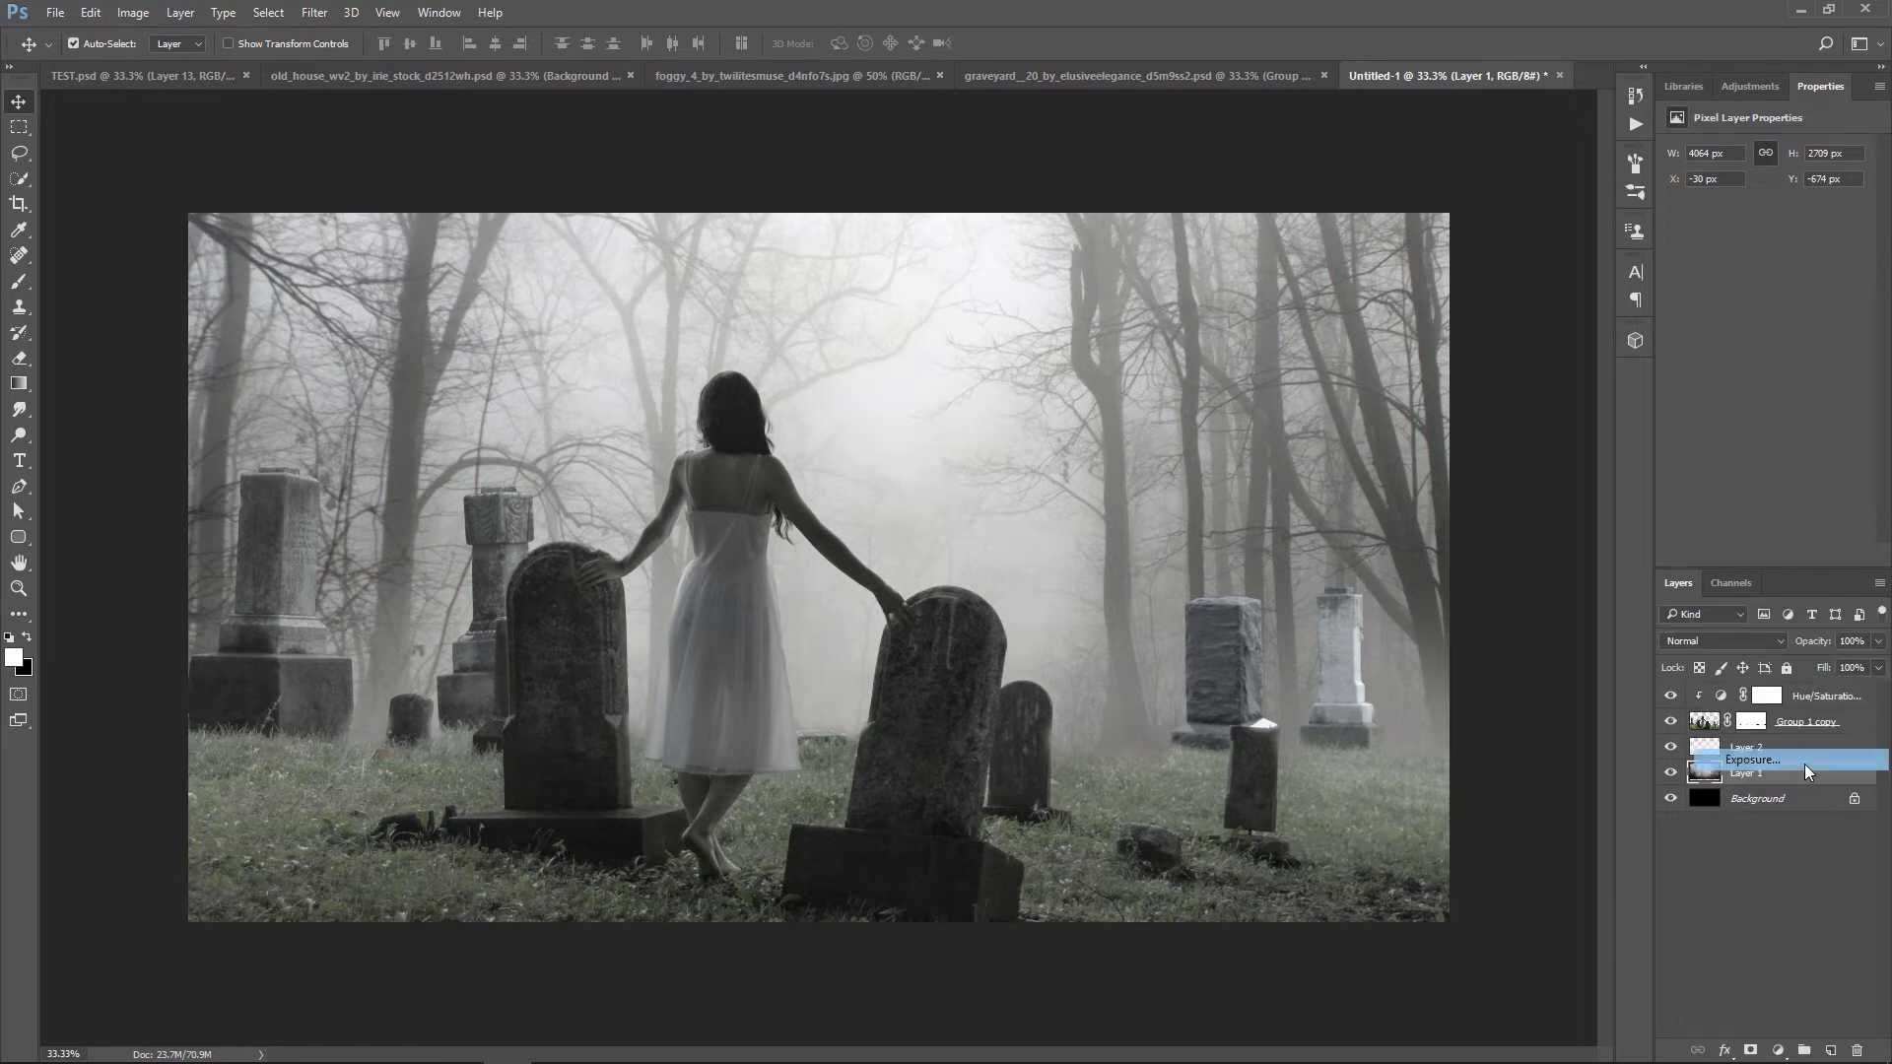
{"action": "left_click", "coordinate": [1742, 557]}
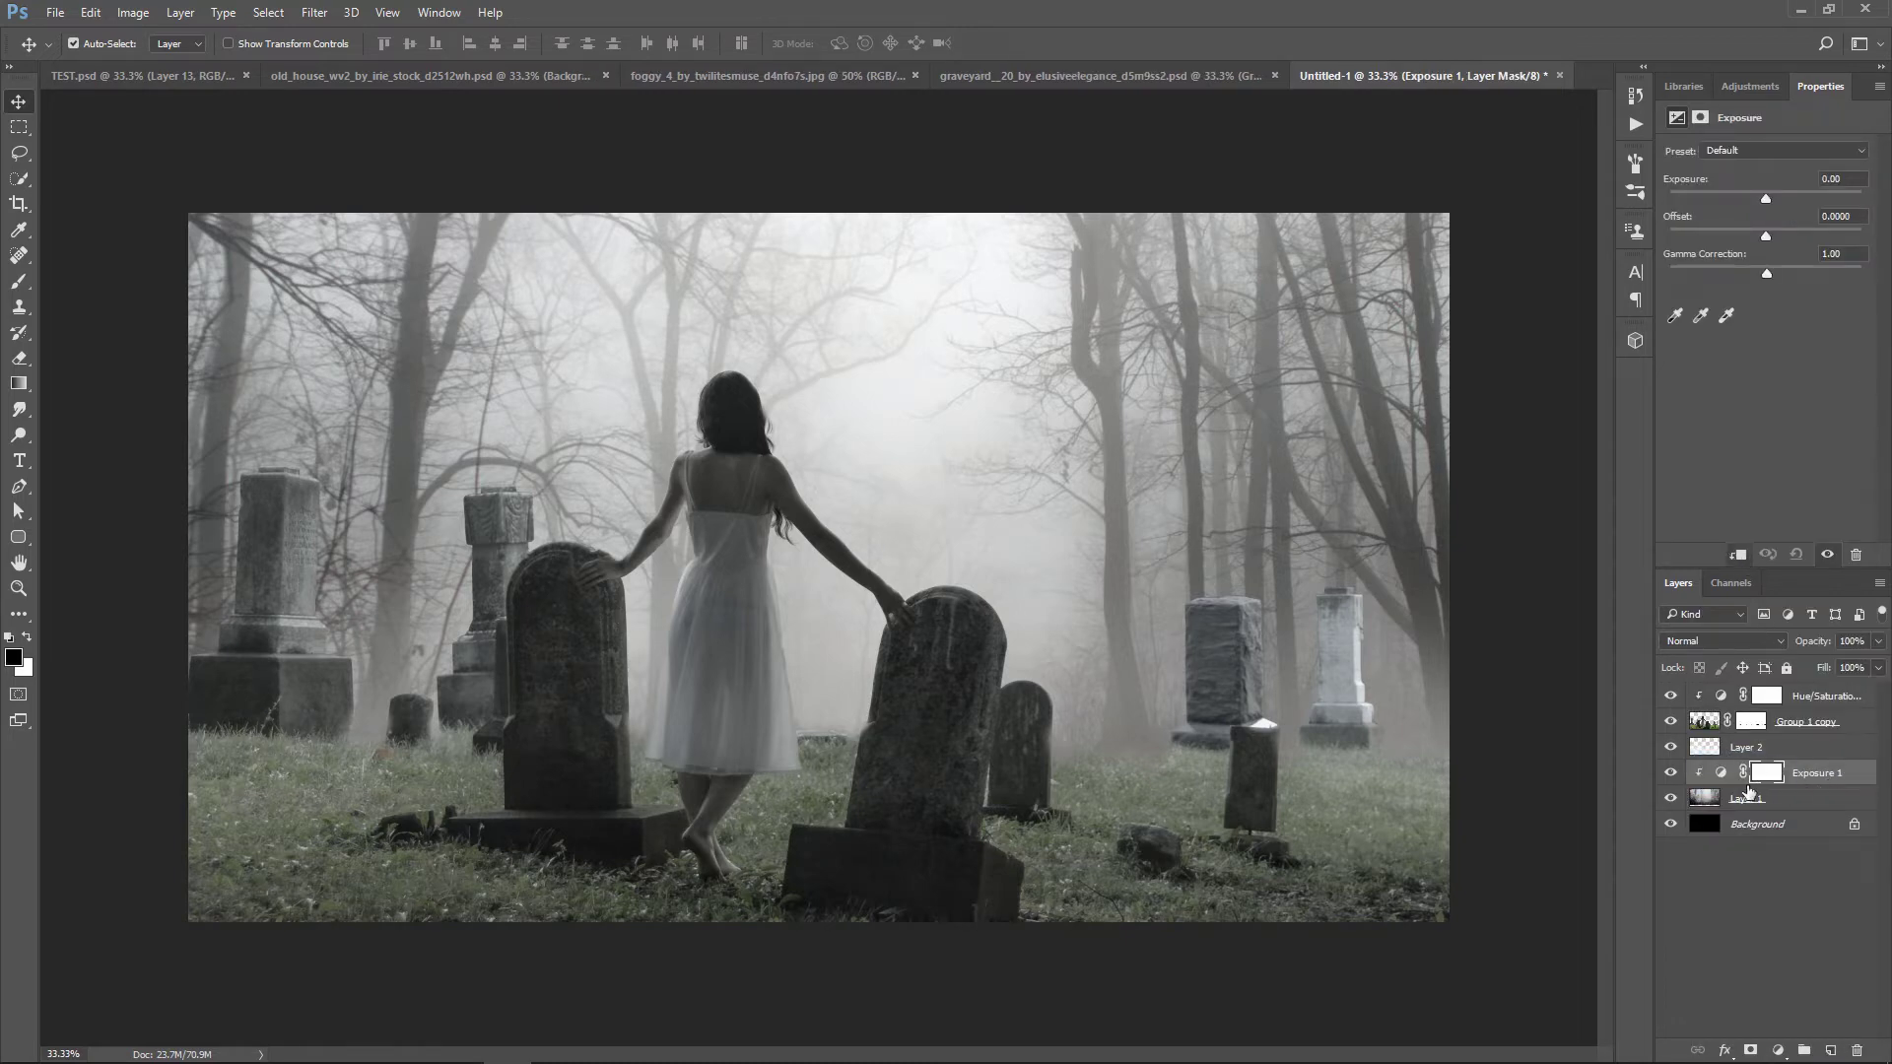
{"action": "left_click_drag", "start_coordinate": [1771, 273], "coordinate": [1777, 277]}
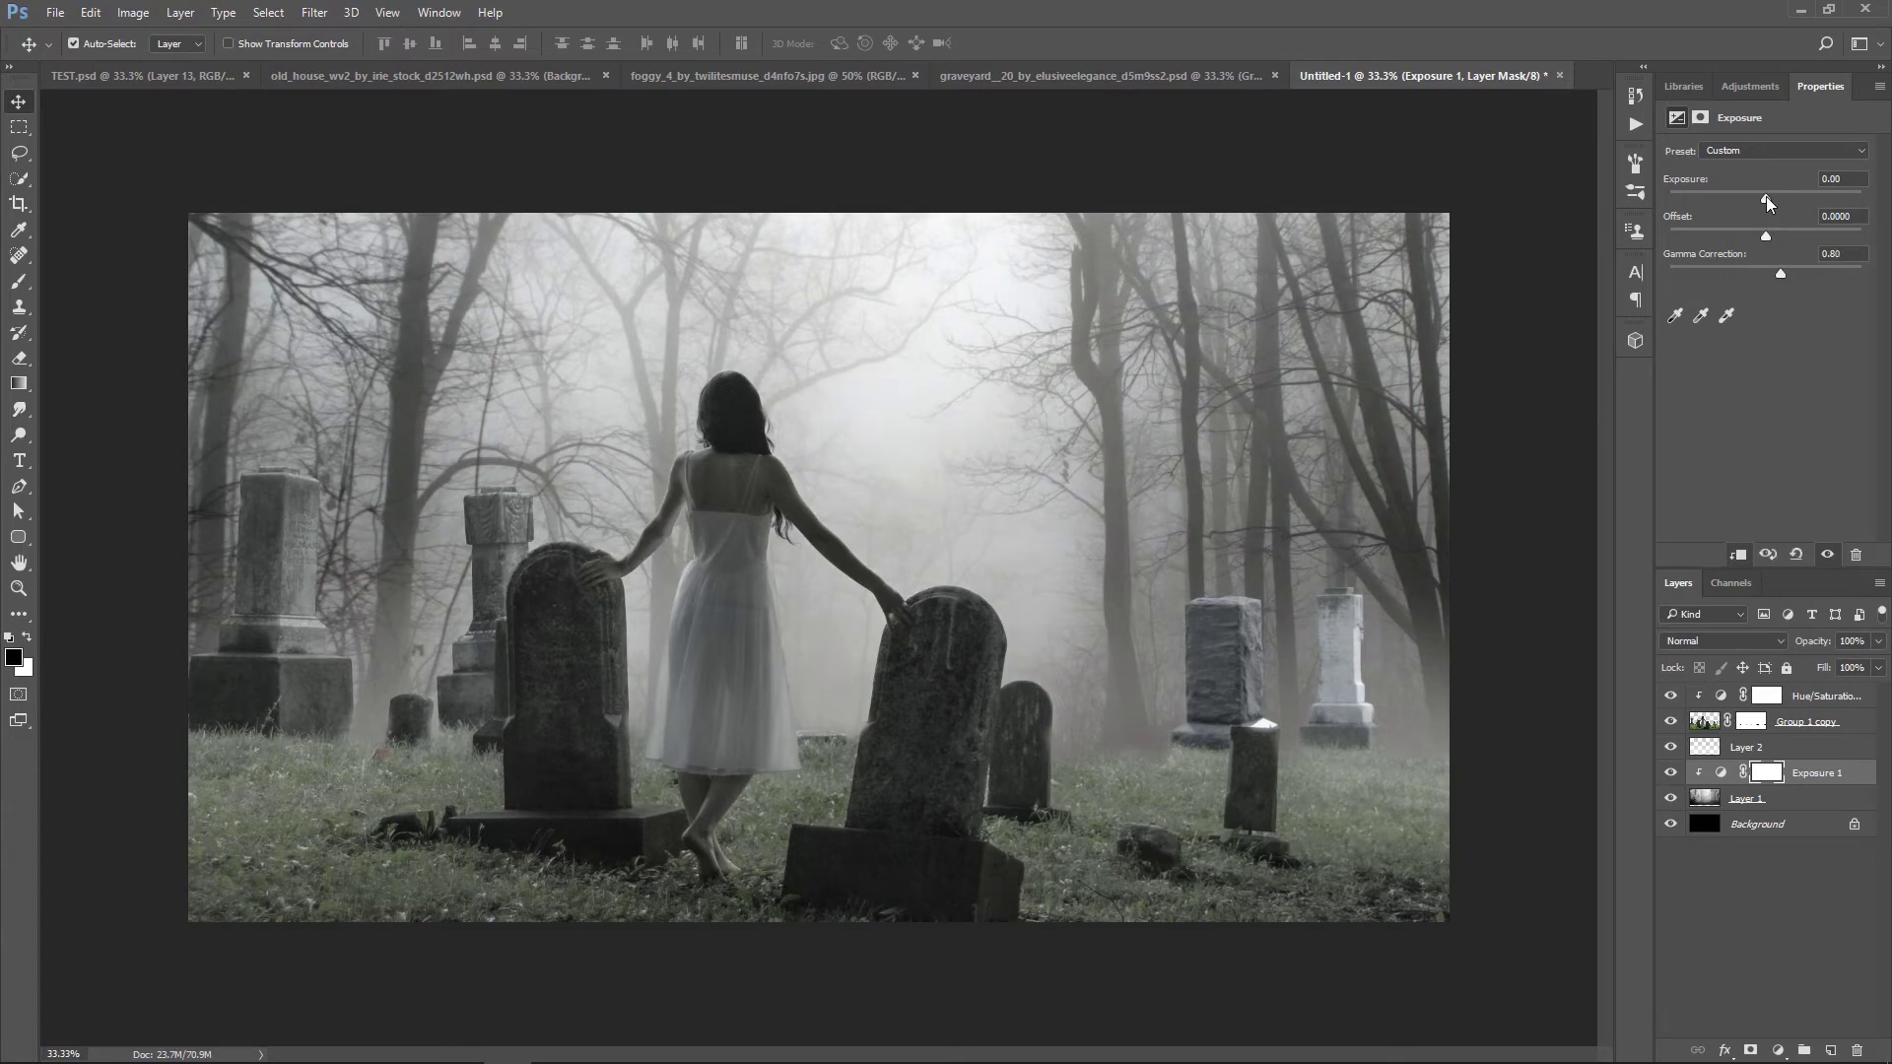
{"action": "left_click_drag", "start_coordinate": [1766, 198], "coordinate": [1771, 195]}
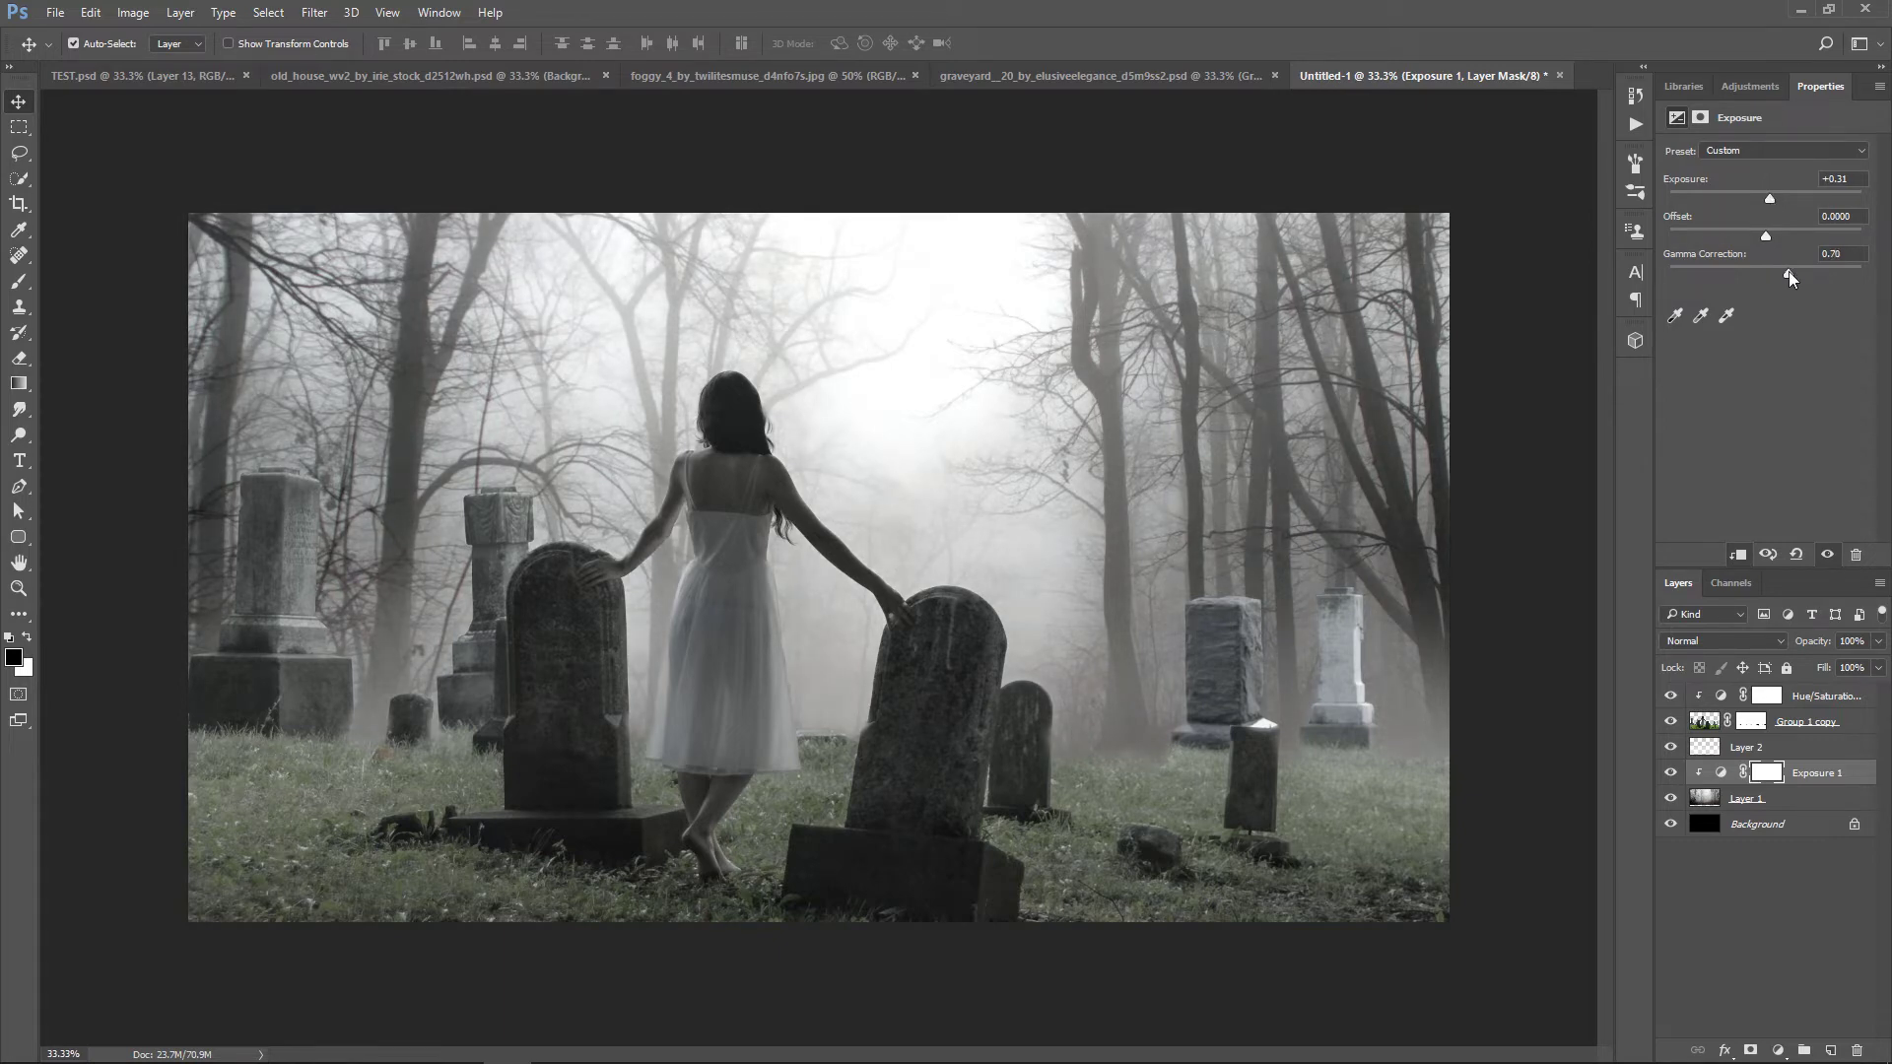
{"action": "left_click_drag", "start_coordinate": [1789, 270], "coordinate": [1794, 270]}
Bring the cut-out house from the old_house_wv2 document into the composite, directly above Layer 2
{"action": "left_click", "coordinate": [1828, 699]}
{"action": "left_click", "coordinate": [1829, 749]}
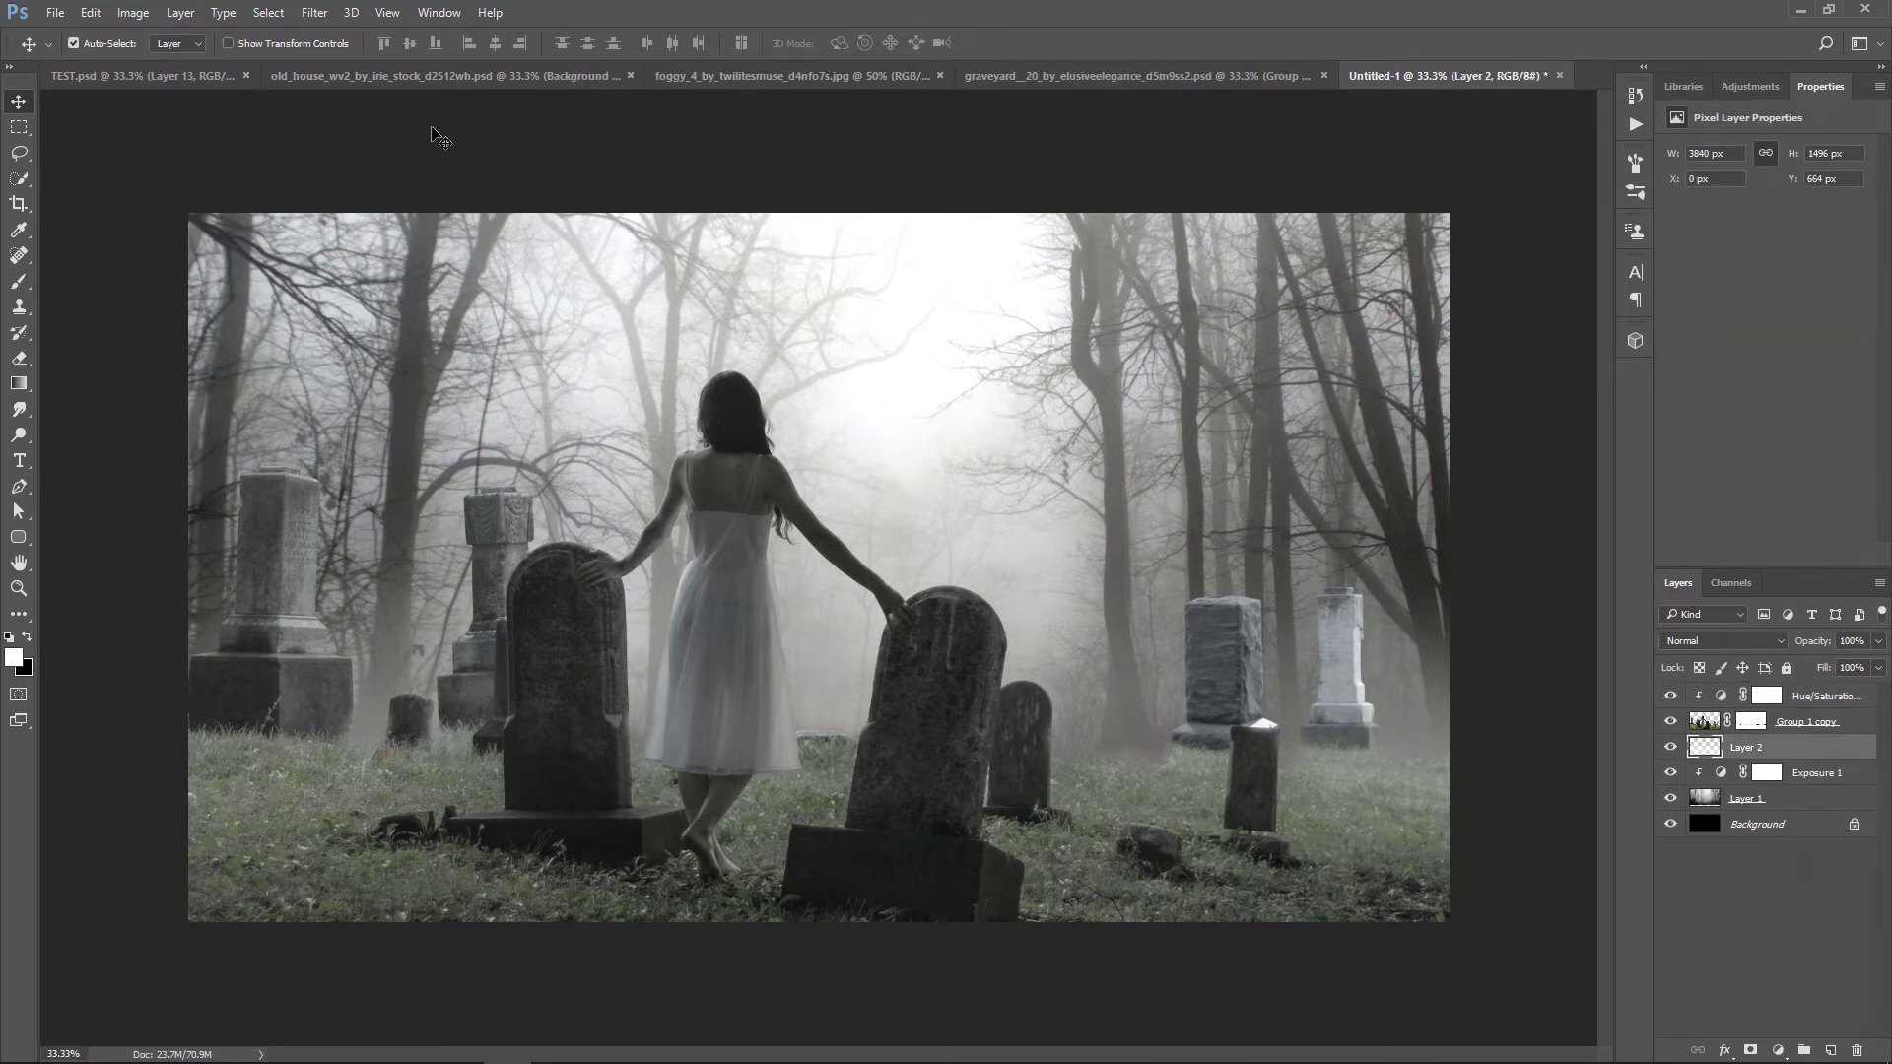
{"action": "left_click", "coordinate": [436, 78]}
{"action": "left_click_drag", "start_coordinate": [879, 437], "coordinate": [920, 528]}
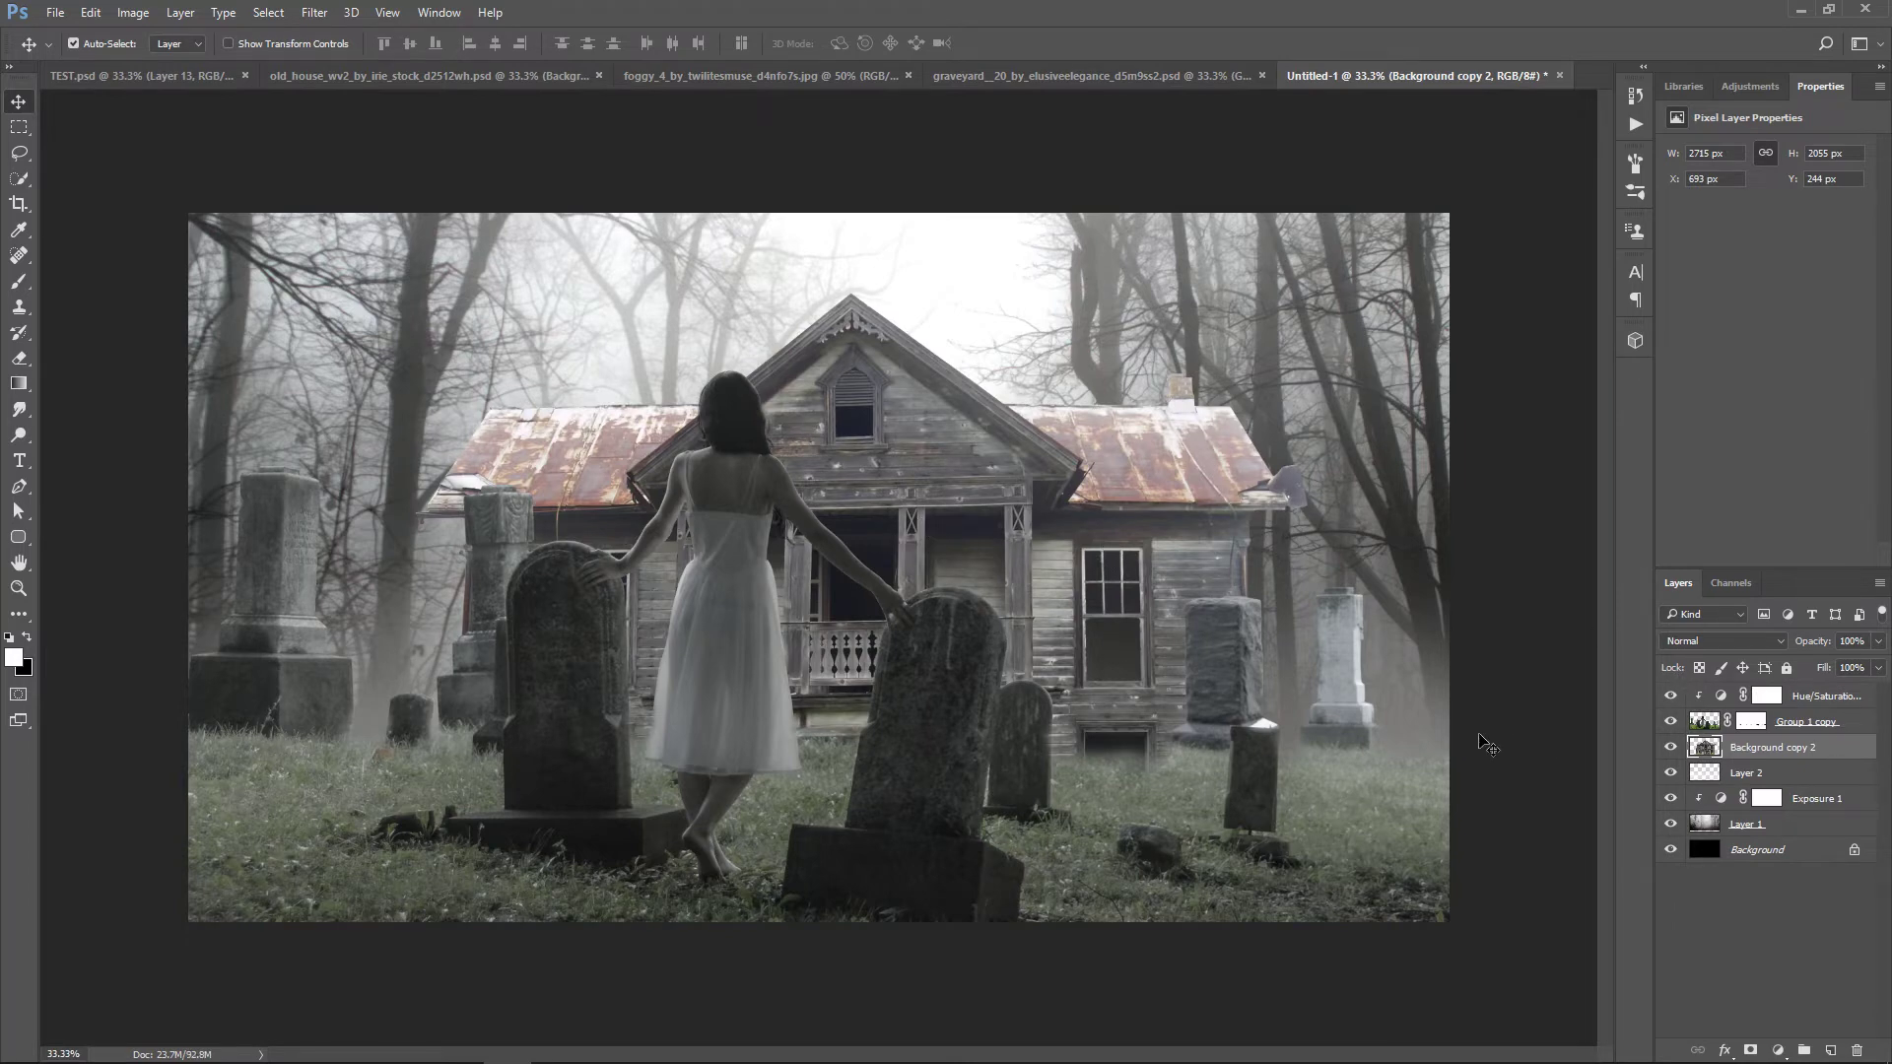
Scale the house to about 57.7% and place it in the misty clearing behind the woman and the leaning gravestone
{"action": "key", "text": "ctrl"}
{"action": "key", "text": "ctrl+t"}
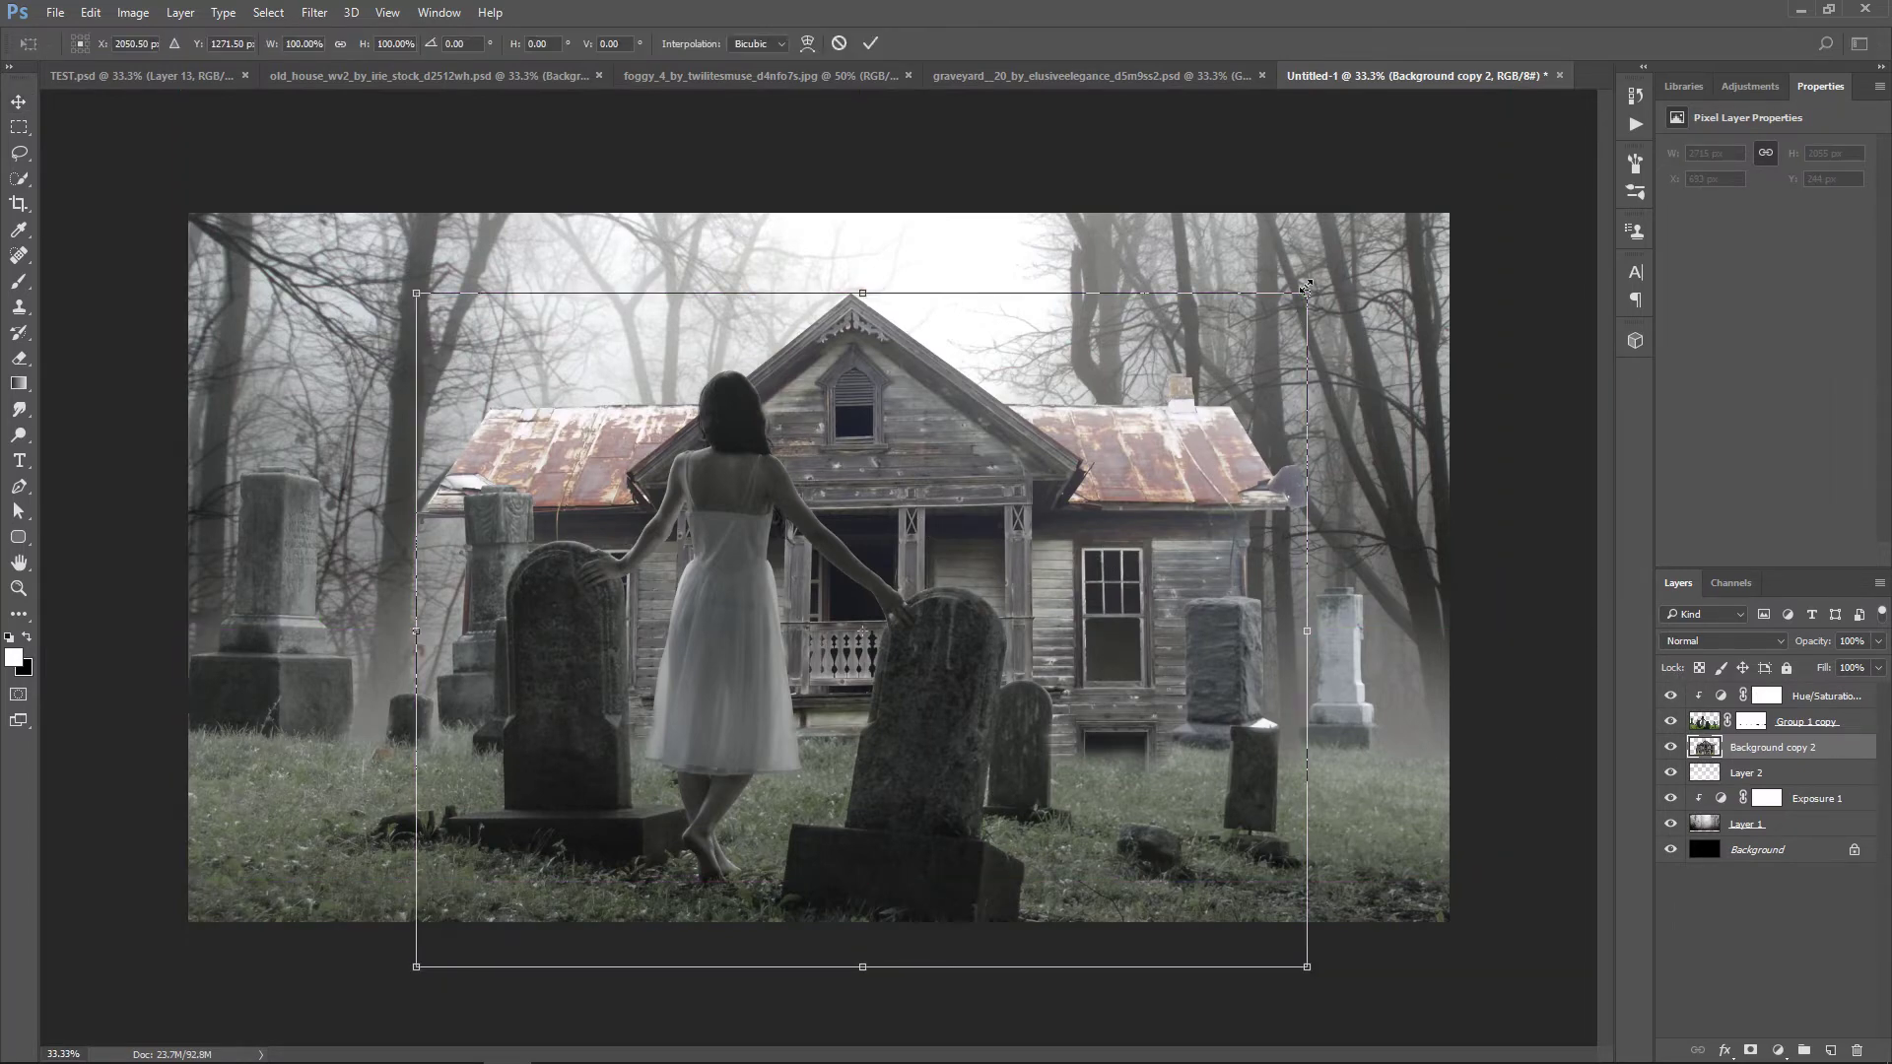
{"action": "left_click_drag", "start_coordinate": [1306, 286], "coordinate": [1218, 388]}
{"action": "left_click_drag", "start_coordinate": [1031, 489], "coordinate": [1041, 434]}
{"action": "left_click_drag", "start_coordinate": [1161, 357], "coordinate": [1124, 358]}
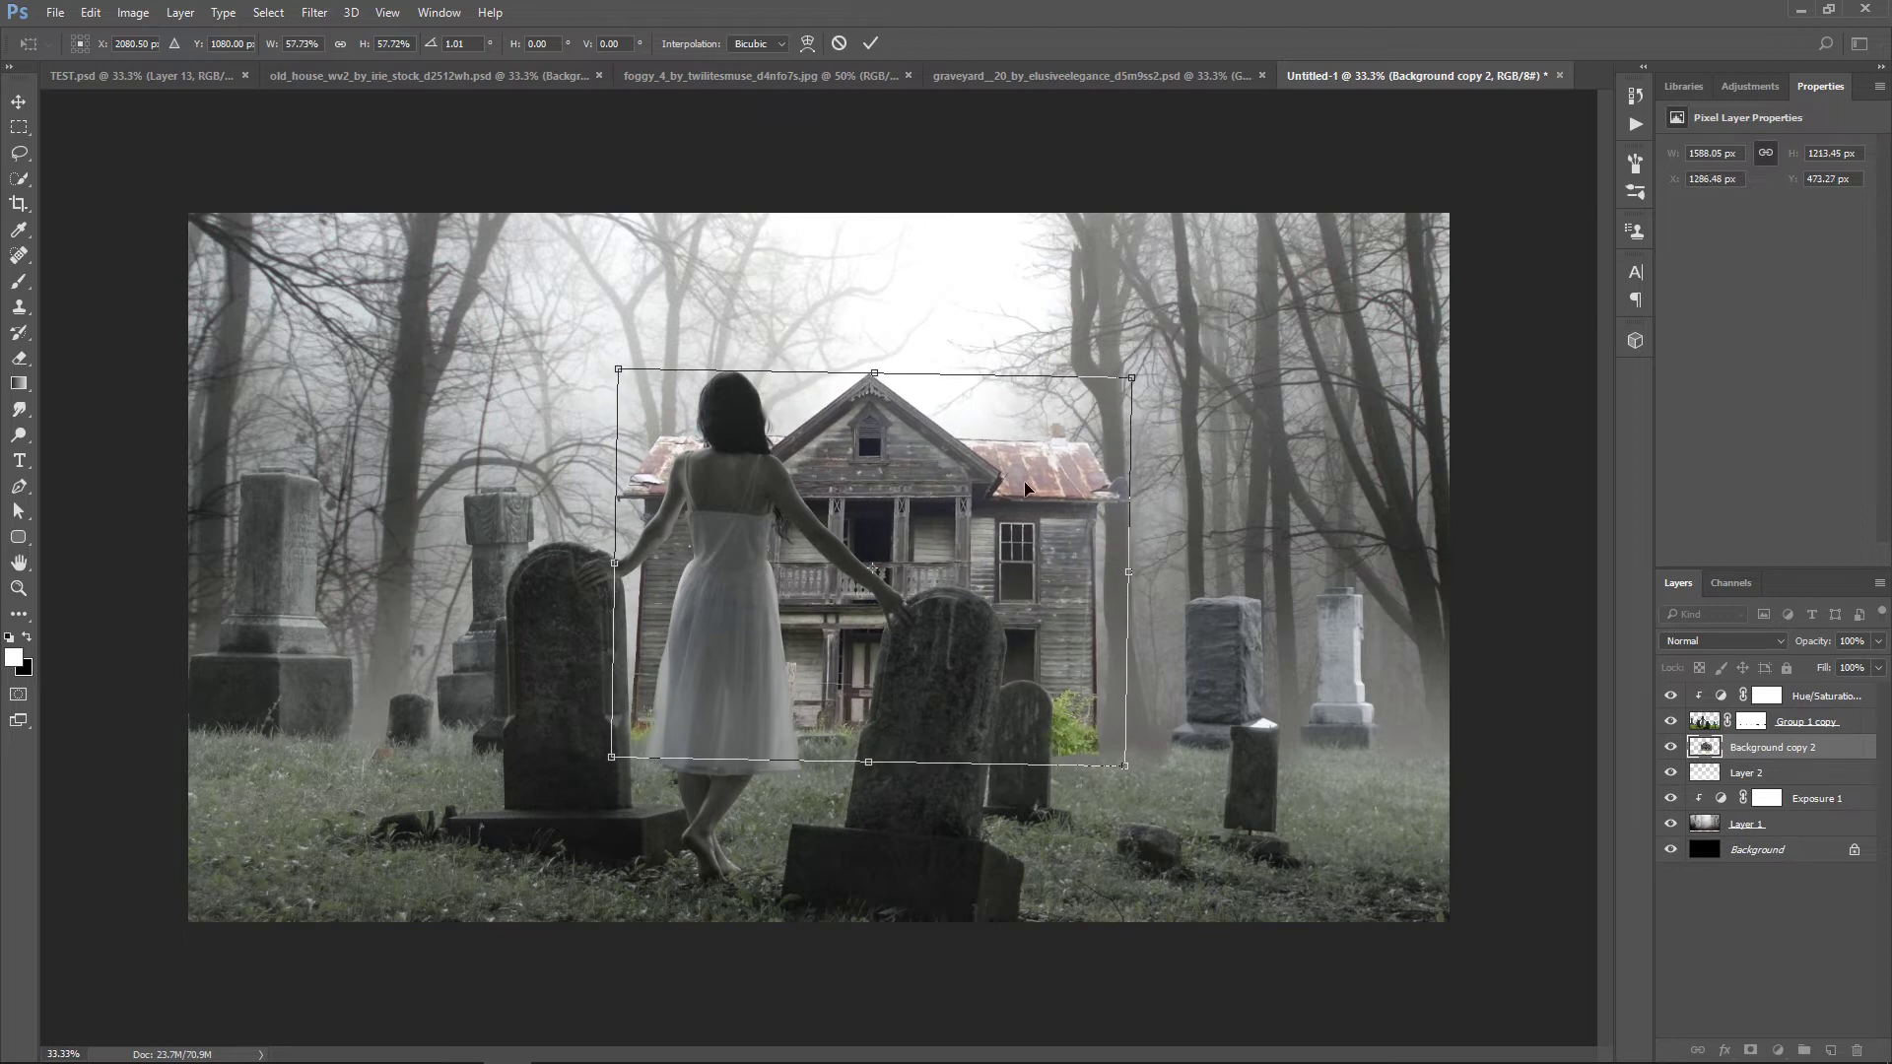
{"action": "left_click_drag", "start_coordinate": [1025, 483], "coordinate": [1063, 474]}
{"action": "key", "text": "Return"}
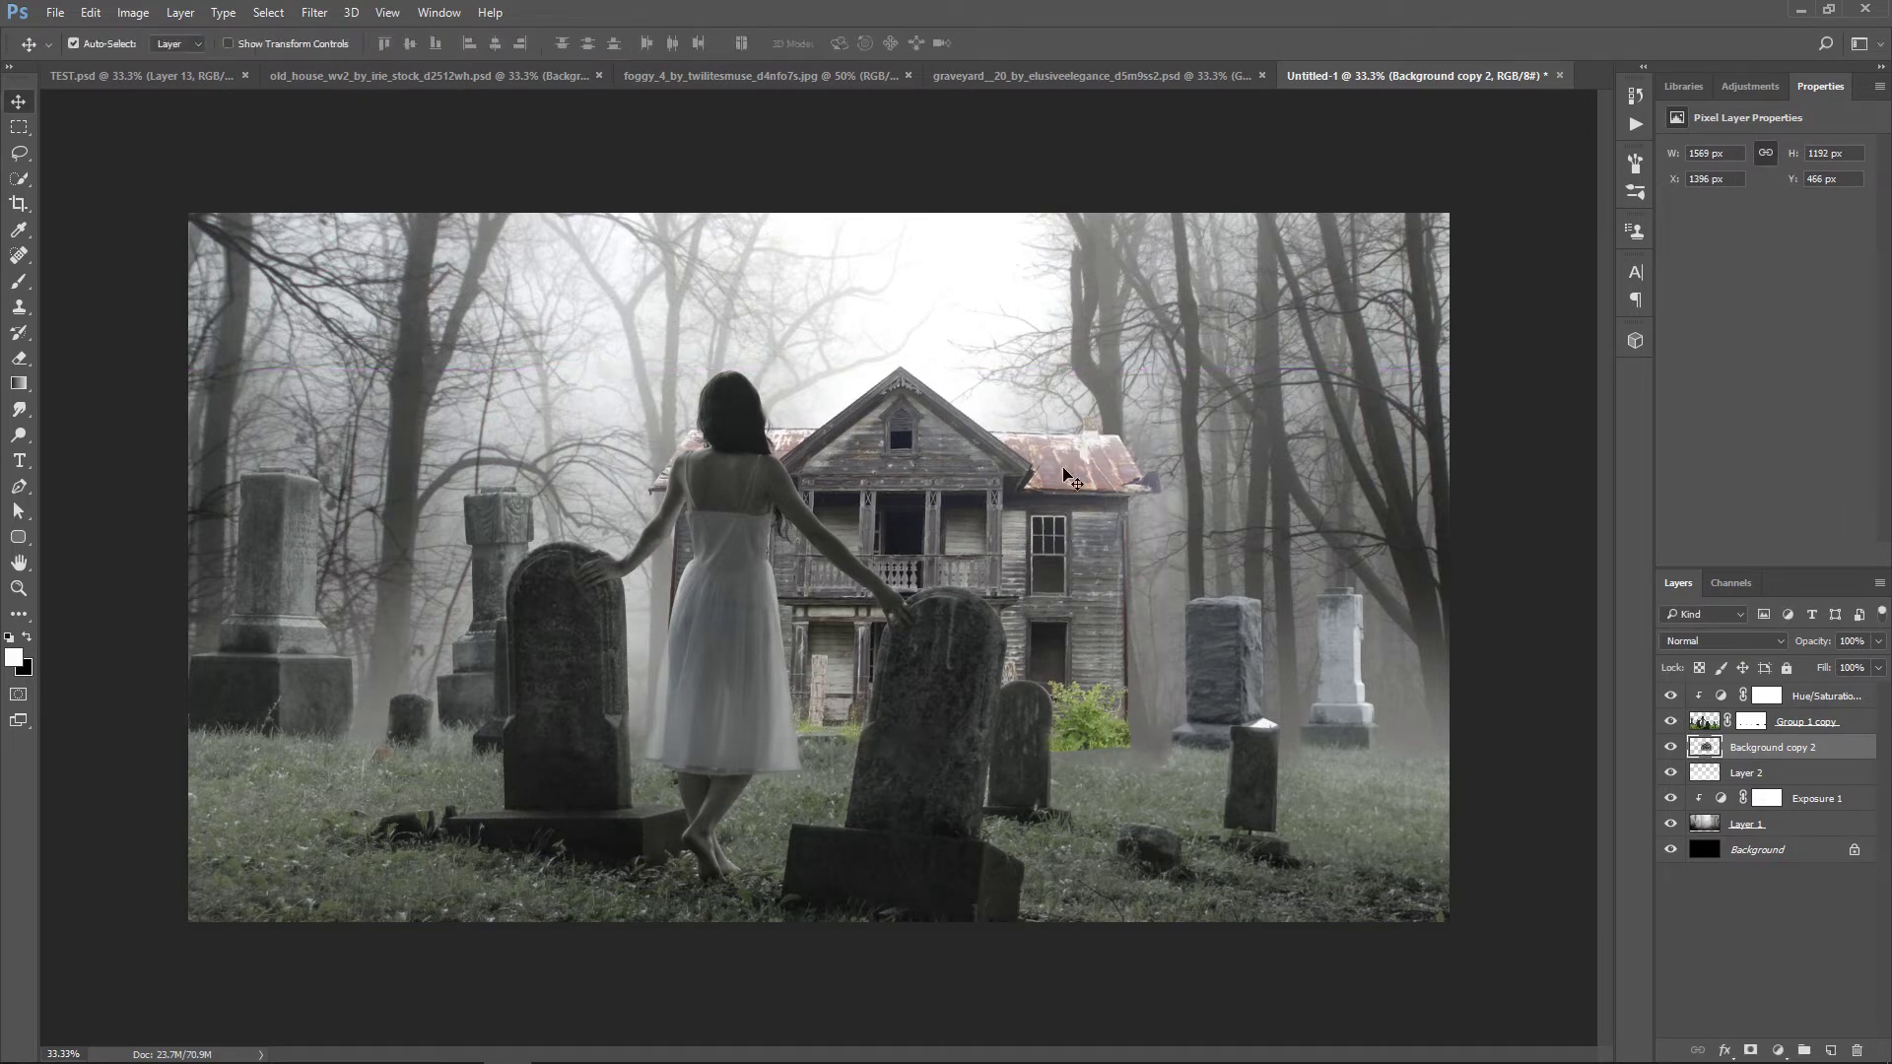
Add a layer mask to the house and fade its base with a 1000 px black brush at 30% opacity
{"action": "left_click", "coordinate": [1750, 1050]}
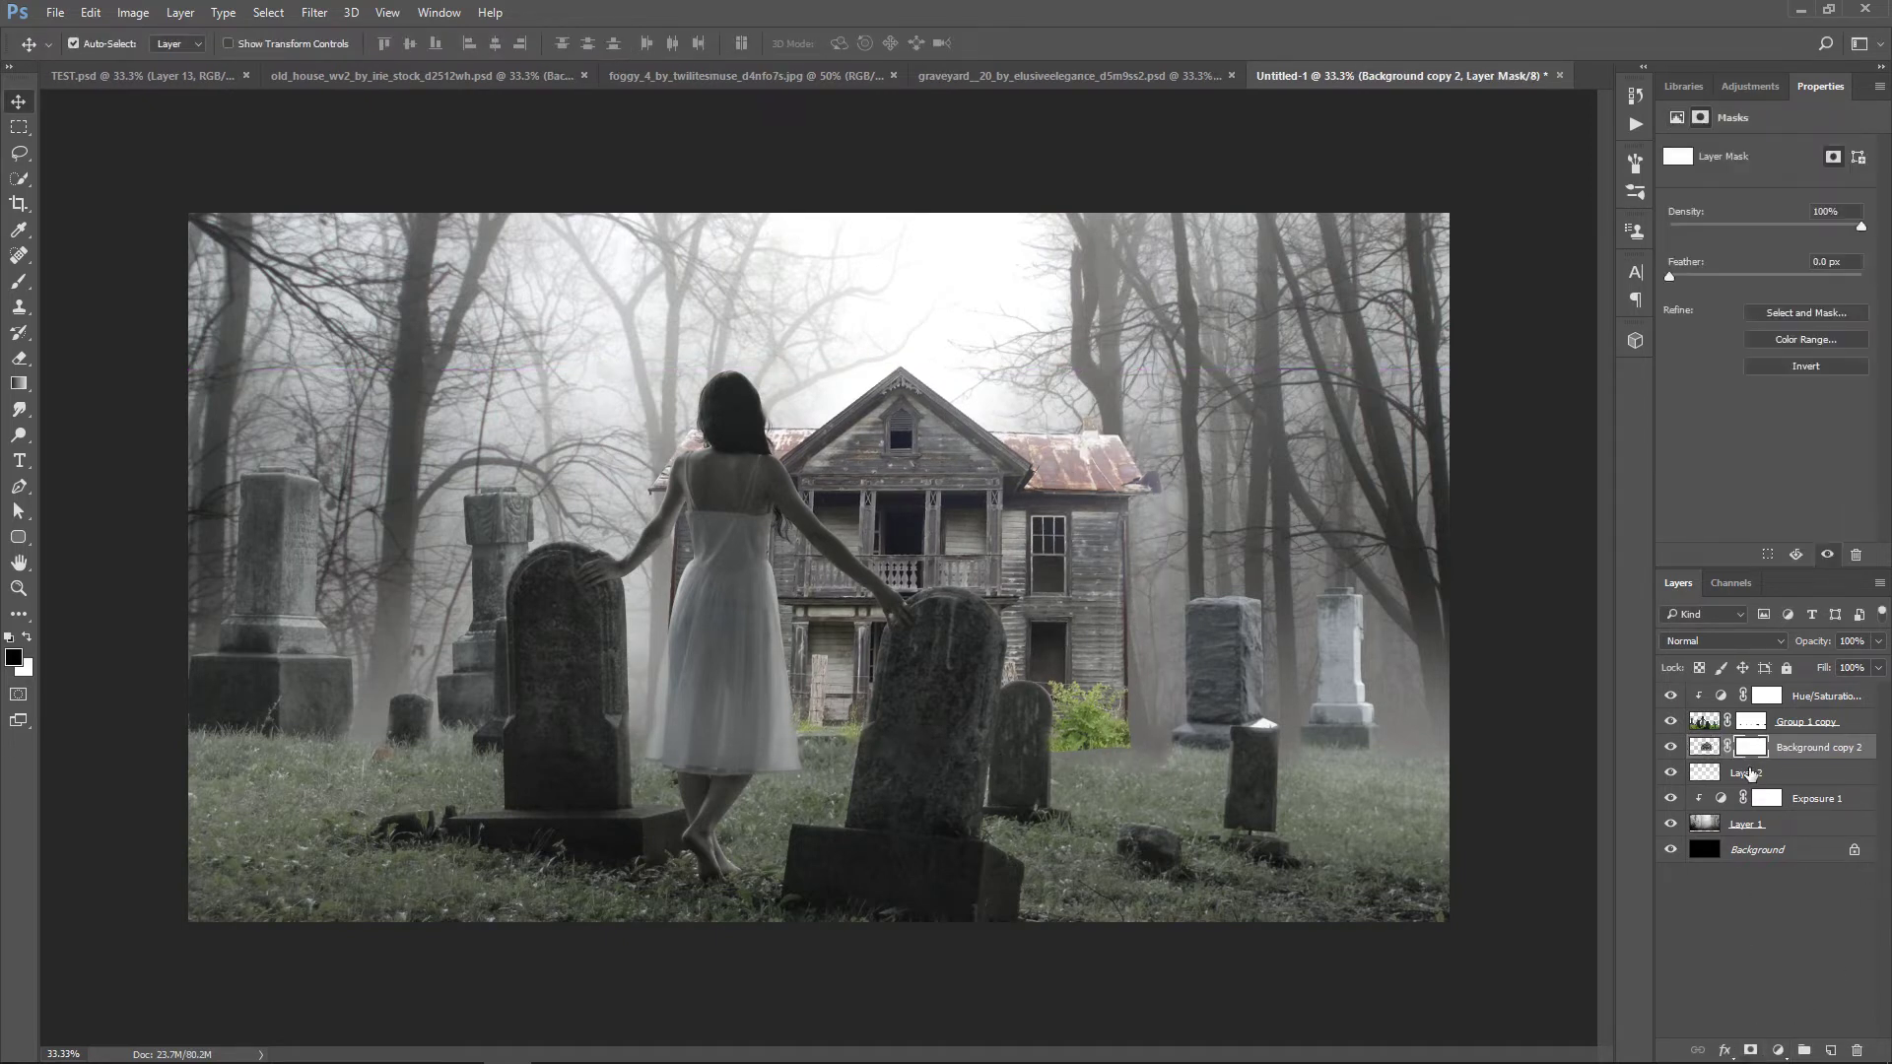
{"action": "key", "text": "x"}
{"action": "left_click", "coordinate": [19, 281]}
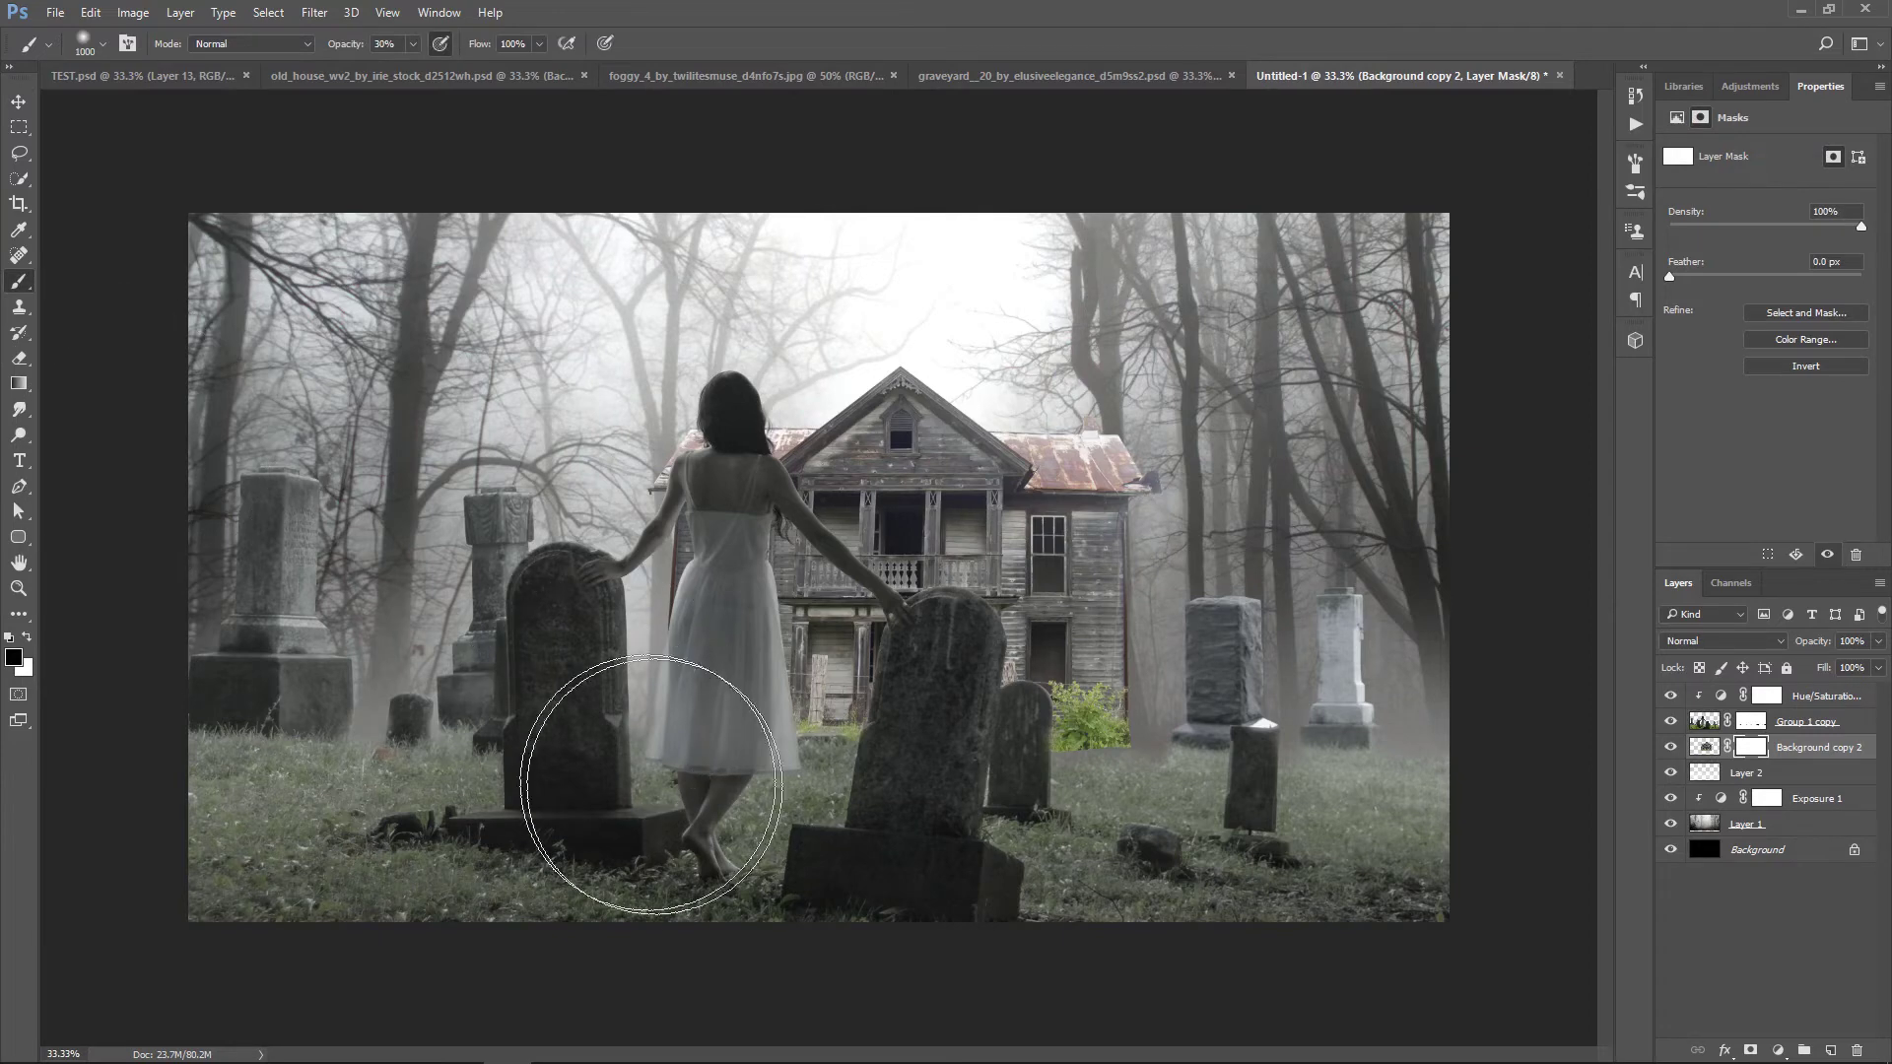
{"action": "mouse_move", "coordinate": [660, 786]}
{"action": "left_mouse_down"}
{"action": "mouse_move", "coordinate": [755, 824]}
{"action": "mouse_move", "coordinate": [1155, 833]}
{"action": "left_mouse_up"}
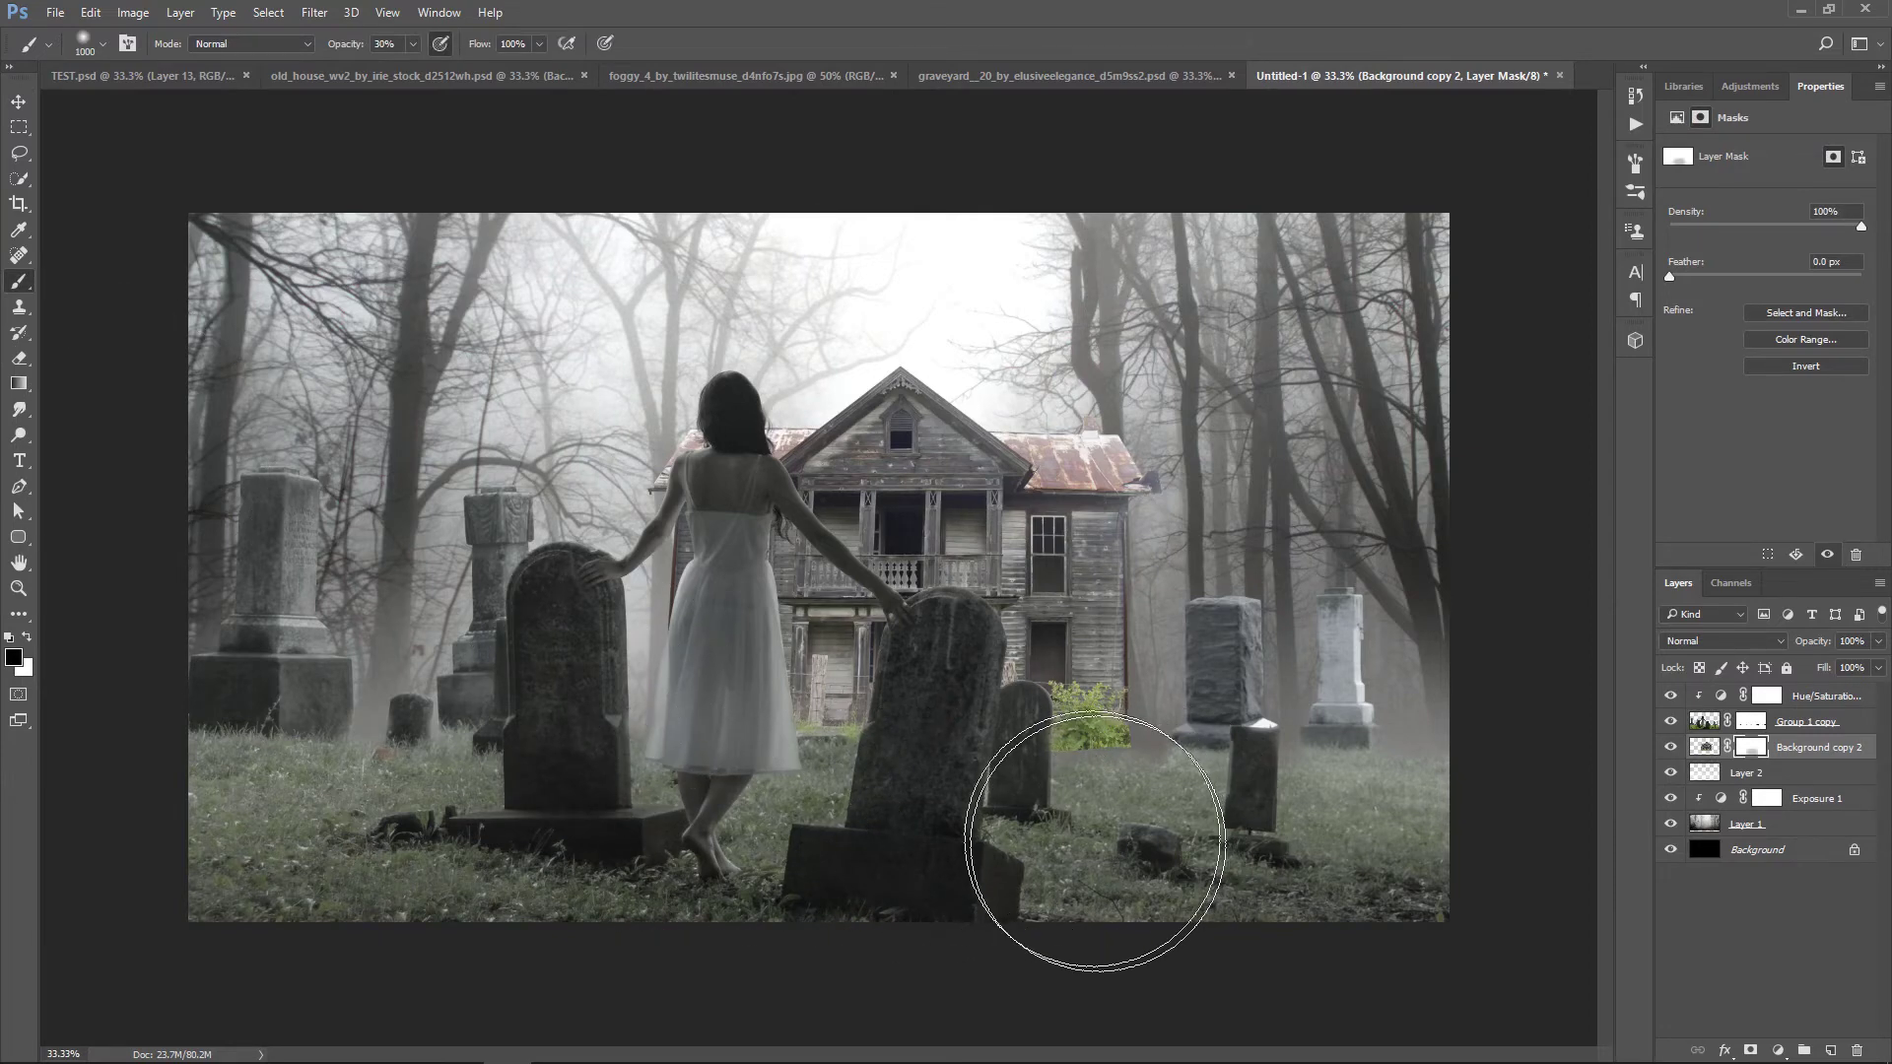
Fade the bushes at the house's base and both its side edges on the mask, using a 600 px brush at 64% opacity
{"action": "left_click", "coordinate": [414, 45]}
{"action": "left_click_drag", "start_coordinate": [431, 71], "coordinate": [449, 69]}
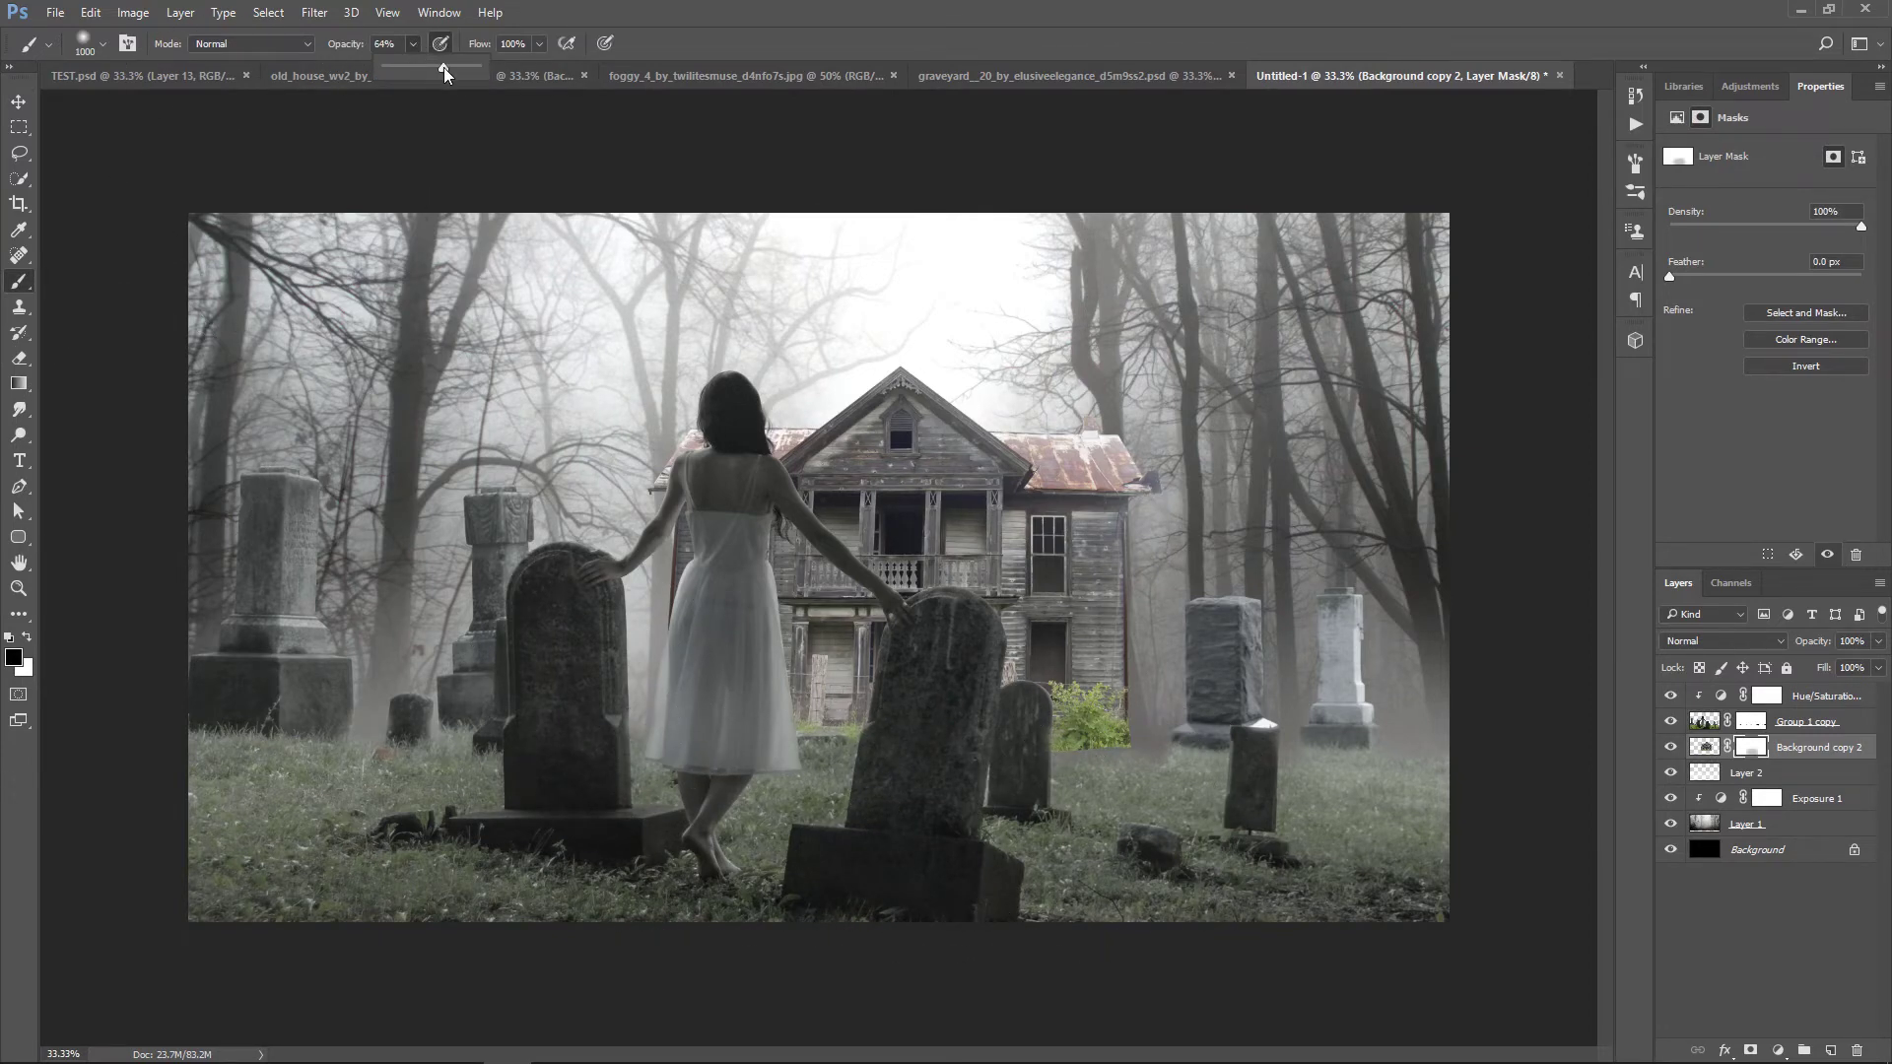
{"action": "key", "text": "bracketleft"}
{"action": "key", "text": "bracketleft"}
{"action": "key", "text": "bracketleft"}
{"action": "key", "text": "bracketleft"}
{"action": "mouse_move", "coordinate": [1005, 791]}
{"action": "left_mouse_down"}
{"action": "mouse_move", "coordinate": [1068, 794]}
{"action": "mouse_move", "coordinate": [785, 798]}
{"action": "mouse_move", "coordinate": [1213, 820]}
{"action": "mouse_move", "coordinate": [821, 814]}
{"action": "mouse_move", "coordinate": [1147, 789]}
{"action": "mouse_move", "coordinate": [1077, 783]}
{"action": "mouse_move", "coordinate": [1281, 825]}
{"action": "left_mouse_up"}
{"action": "mouse_move", "coordinate": [1187, 467]}
{"action": "left_mouse_down"}
{"action": "mouse_move", "coordinate": [1199, 751]}
{"action": "mouse_move", "coordinate": [1164, 442]}
{"action": "mouse_move", "coordinate": [1178, 762]}
{"action": "mouse_move", "coordinate": [1106, 724]}
{"action": "mouse_move", "coordinate": [1131, 768]}
{"action": "mouse_move", "coordinate": [1010, 858]}
{"action": "mouse_move", "coordinate": [1146, 421]}
{"action": "mouse_move", "coordinate": [1214, 912]}
{"action": "mouse_move", "coordinate": [1170, 890]}
{"action": "mouse_move", "coordinate": [1151, 705]}
{"action": "mouse_move", "coordinate": [1213, 906]}
{"action": "left_mouse_up"}
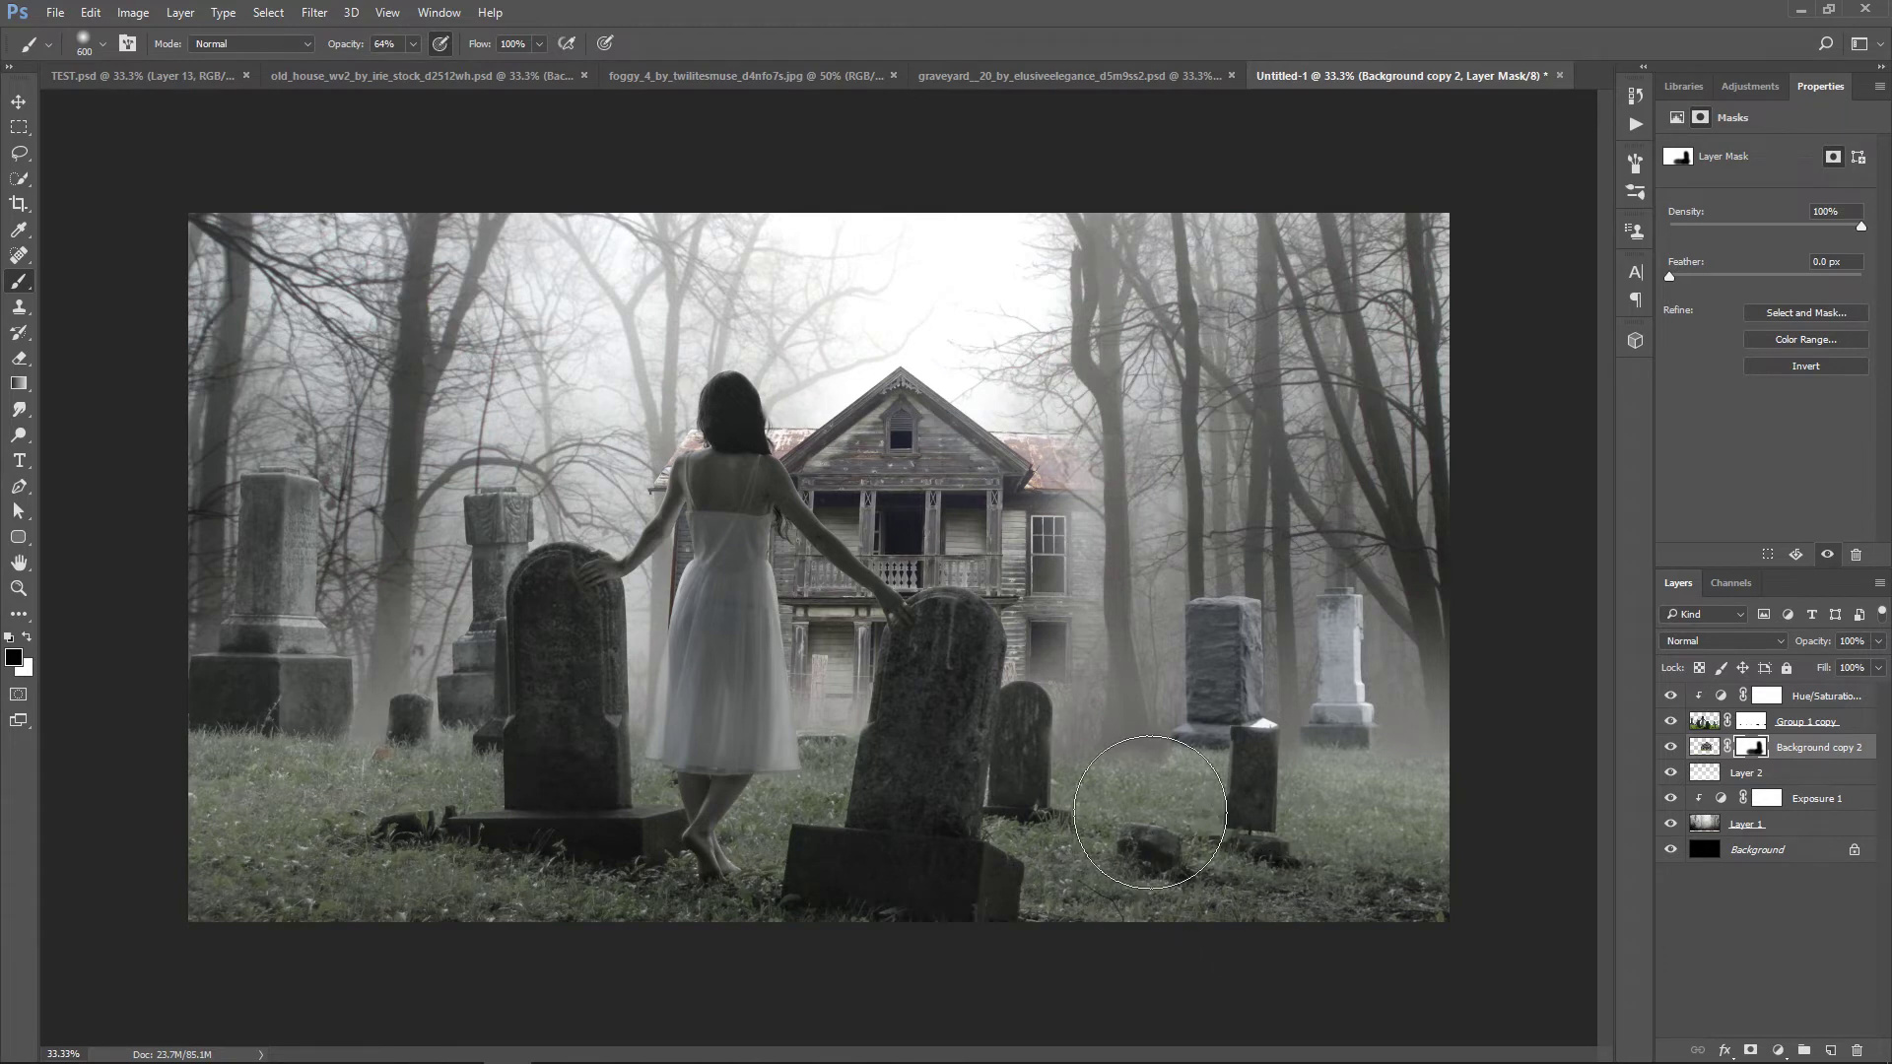
{"action": "mouse_move", "coordinate": [637, 510]}
{"action": "left_mouse_down"}
{"action": "mouse_move", "coordinate": [634, 572]}
{"action": "mouse_move", "coordinate": [639, 439]}
{"action": "mouse_move", "coordinate": [586, 824]}
{"action": "left_mouse_up"}
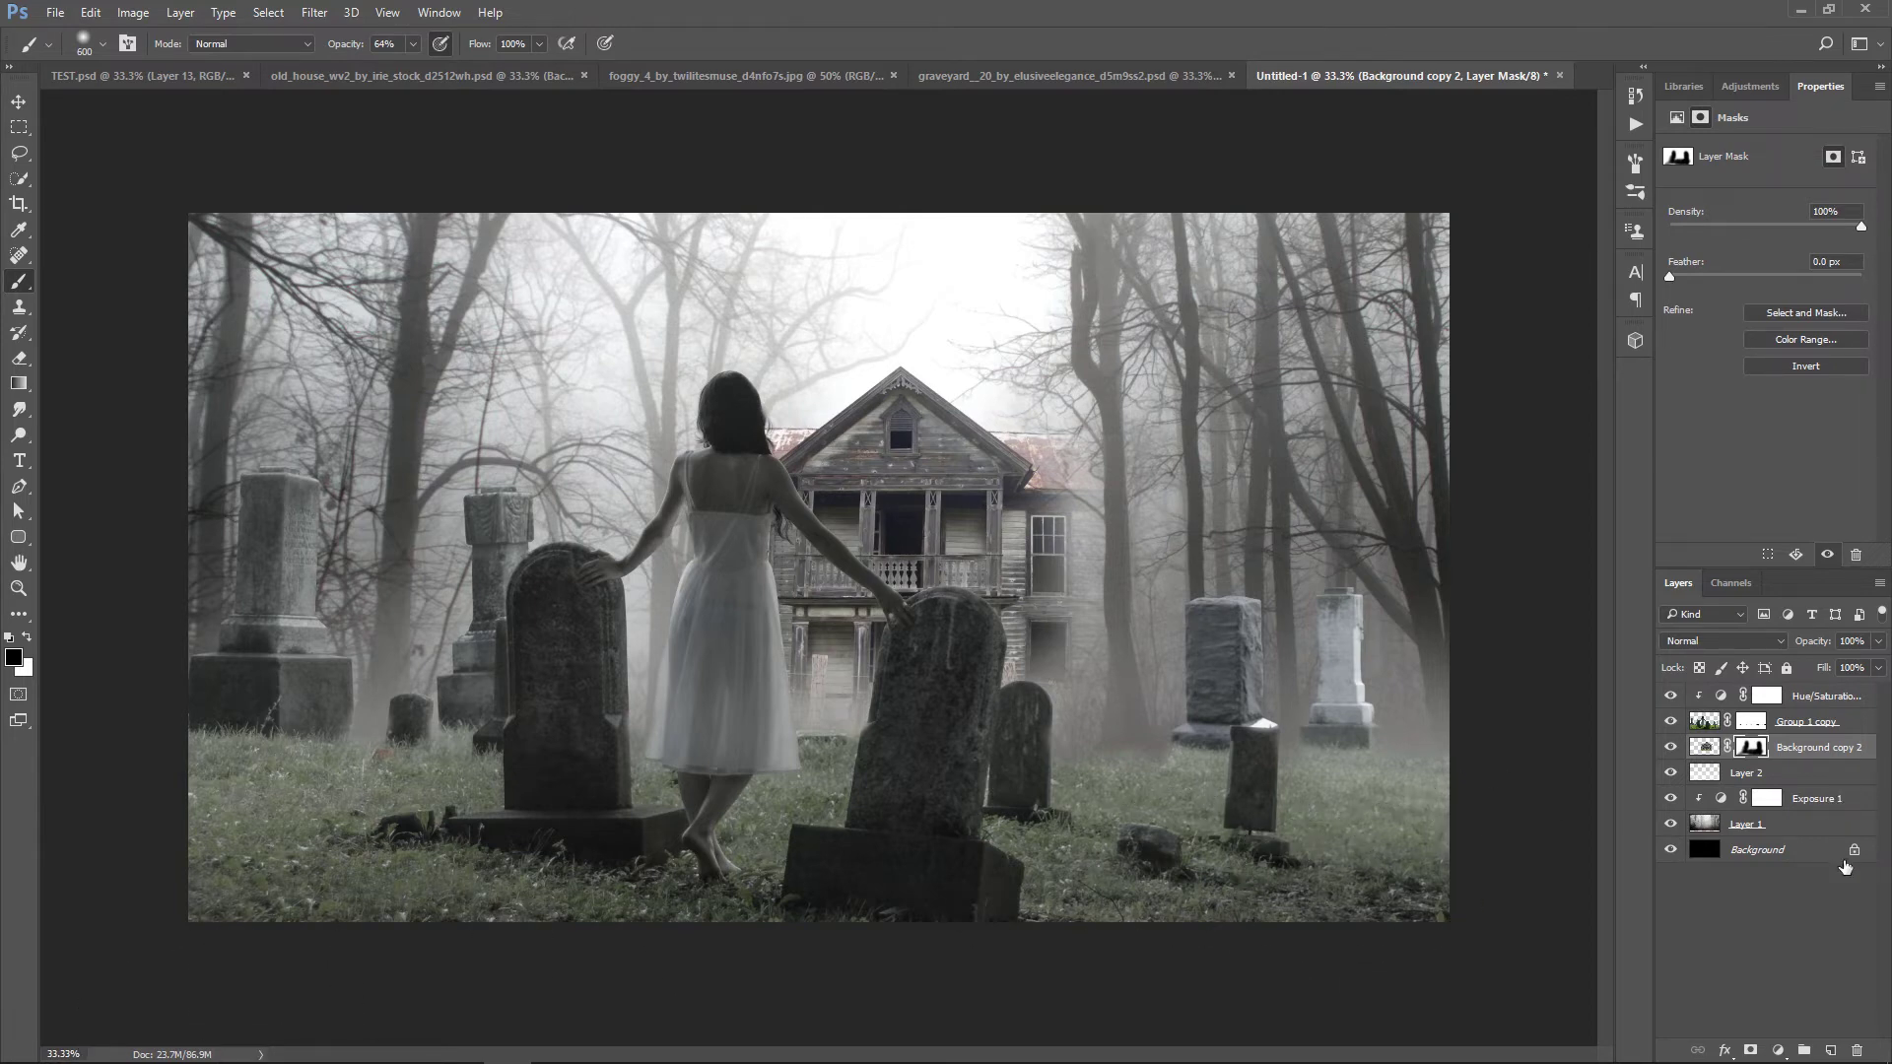
Add a Hue/Saturation adjustment clipped to the house, with saturation -18 and lightness +28
{"action": "left_click", "coordinate": [1778, 1051]}
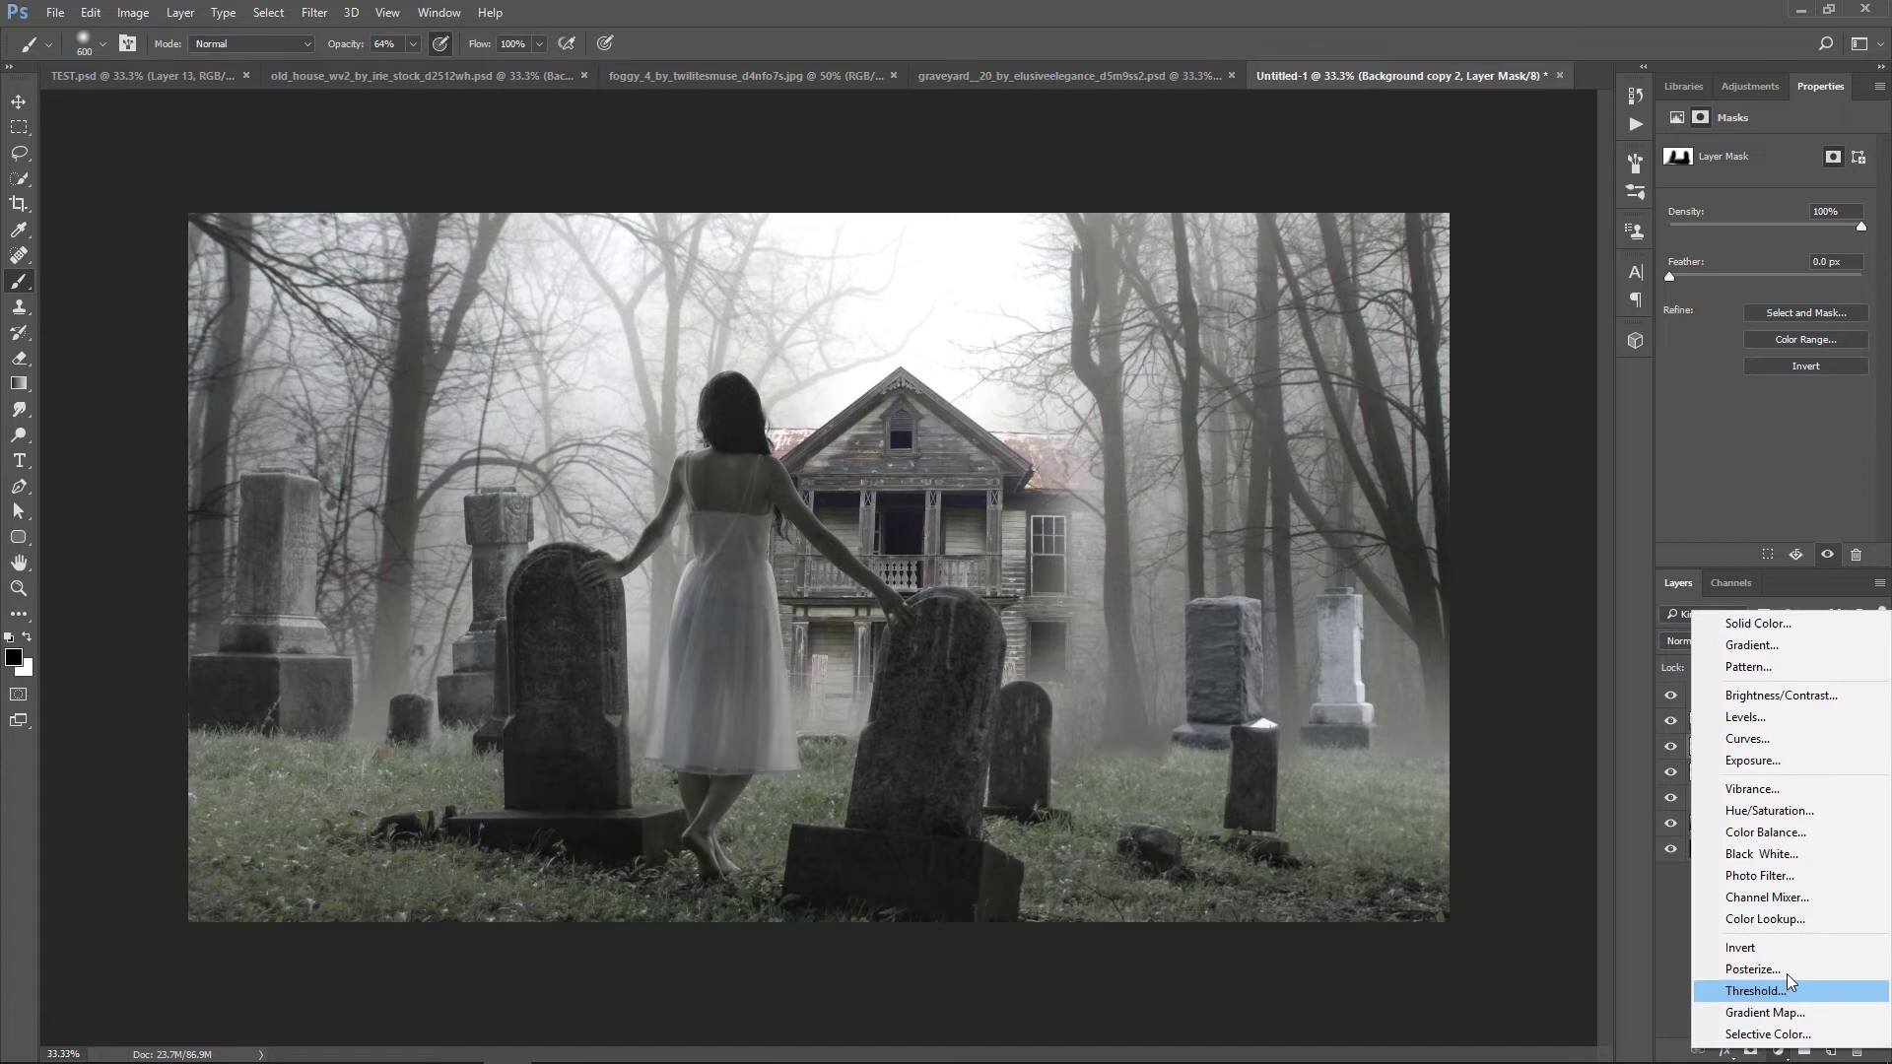
{"action": "left_click", "coordinate": [1789, 813]}
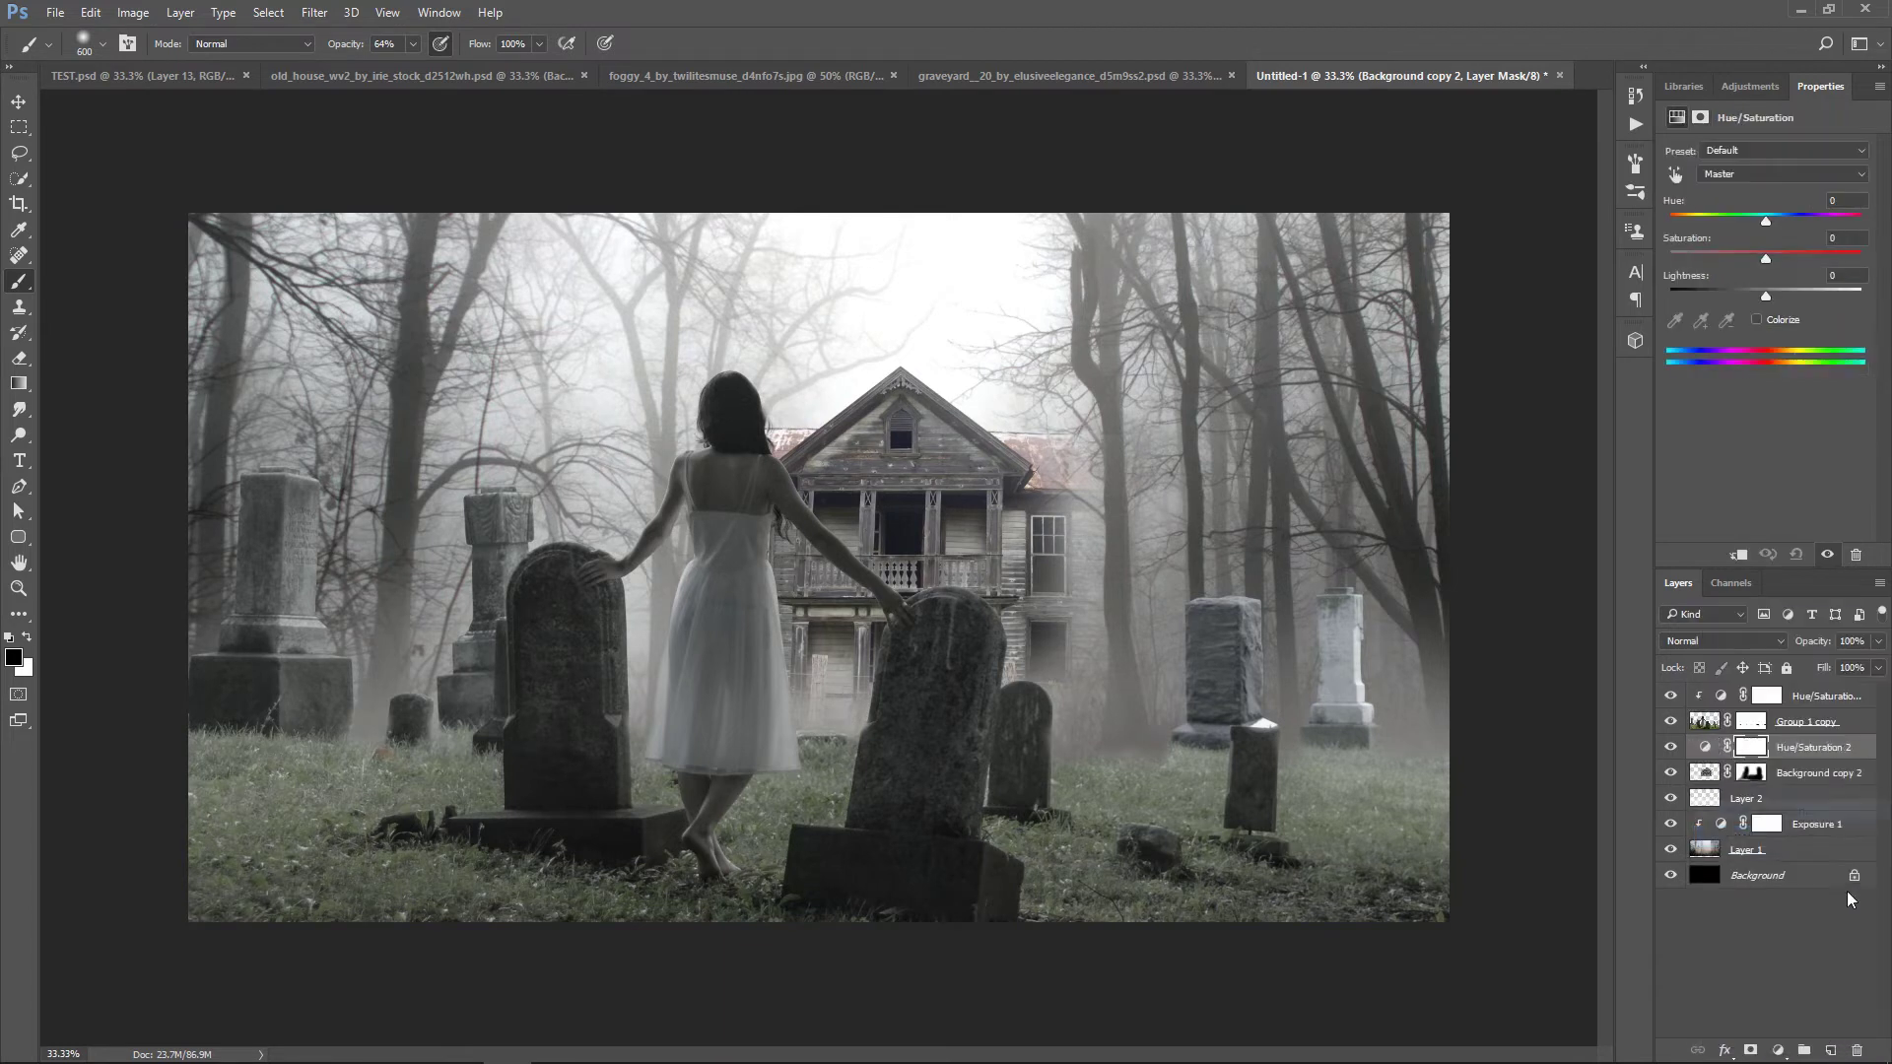
{"action": "left_click", "coordinate": [1740, 556]}
{"action": "left_click_drag", "start_coordinate": [1767, 262], "coordinate": [1795, 293]}
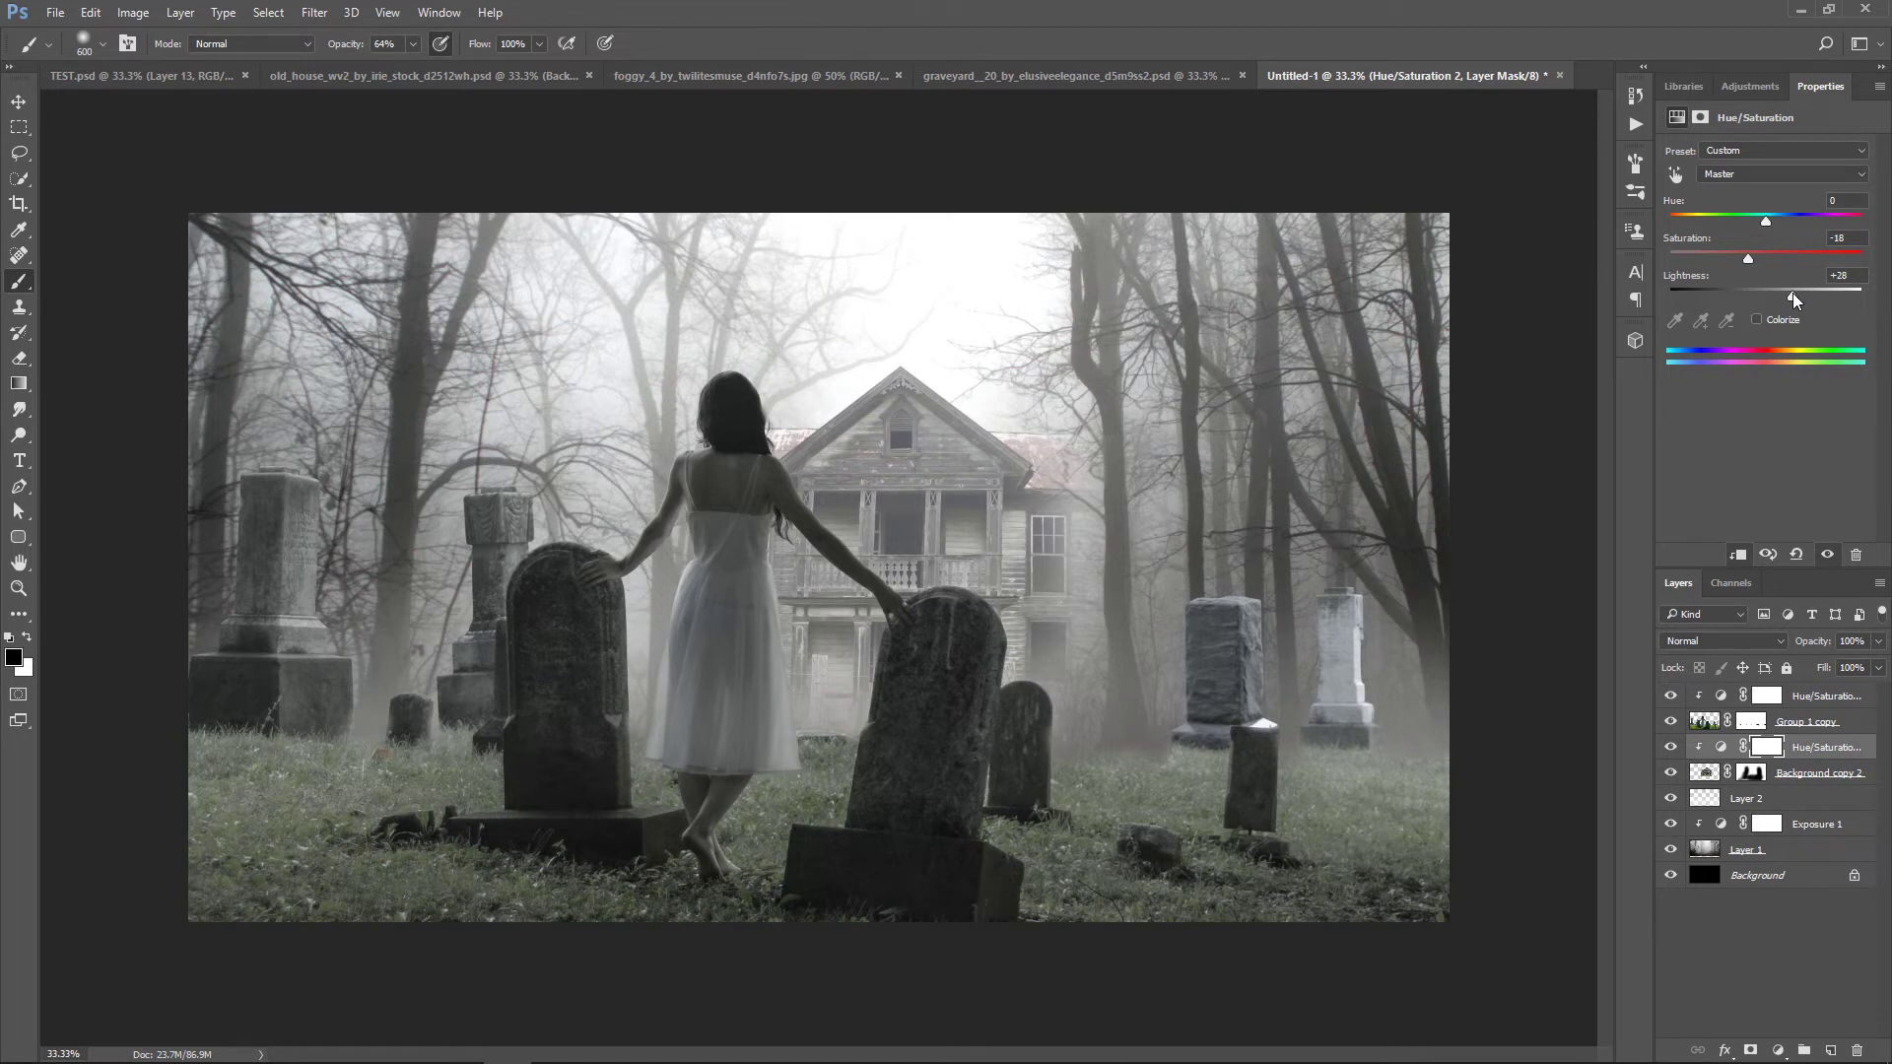
Create a new topmost layer and paint white mist across the gravestones with a 600 px brush at 17% opacity
{"action": "left_click", "coordinate": [1838, 702]}
{"action": "left_click", "coordinate": [1830, 1051]}
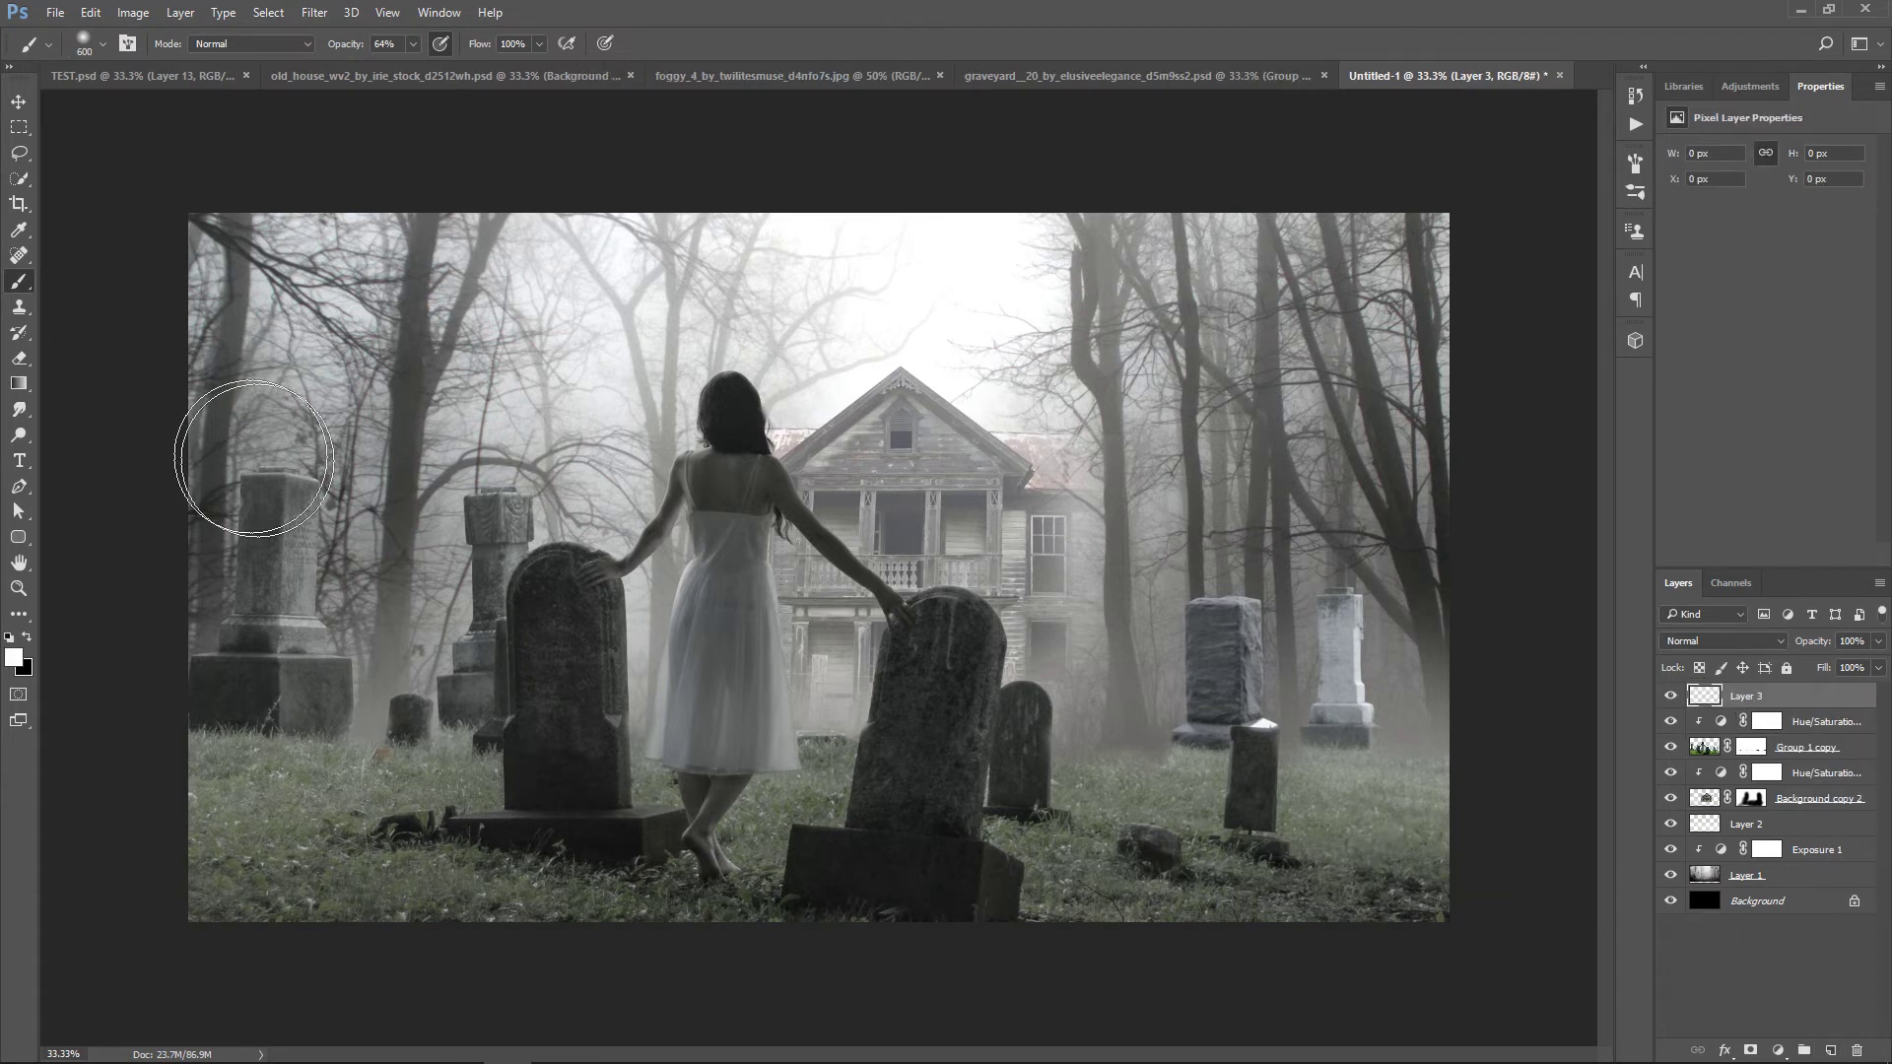
{"action": "key", "text": "x"}
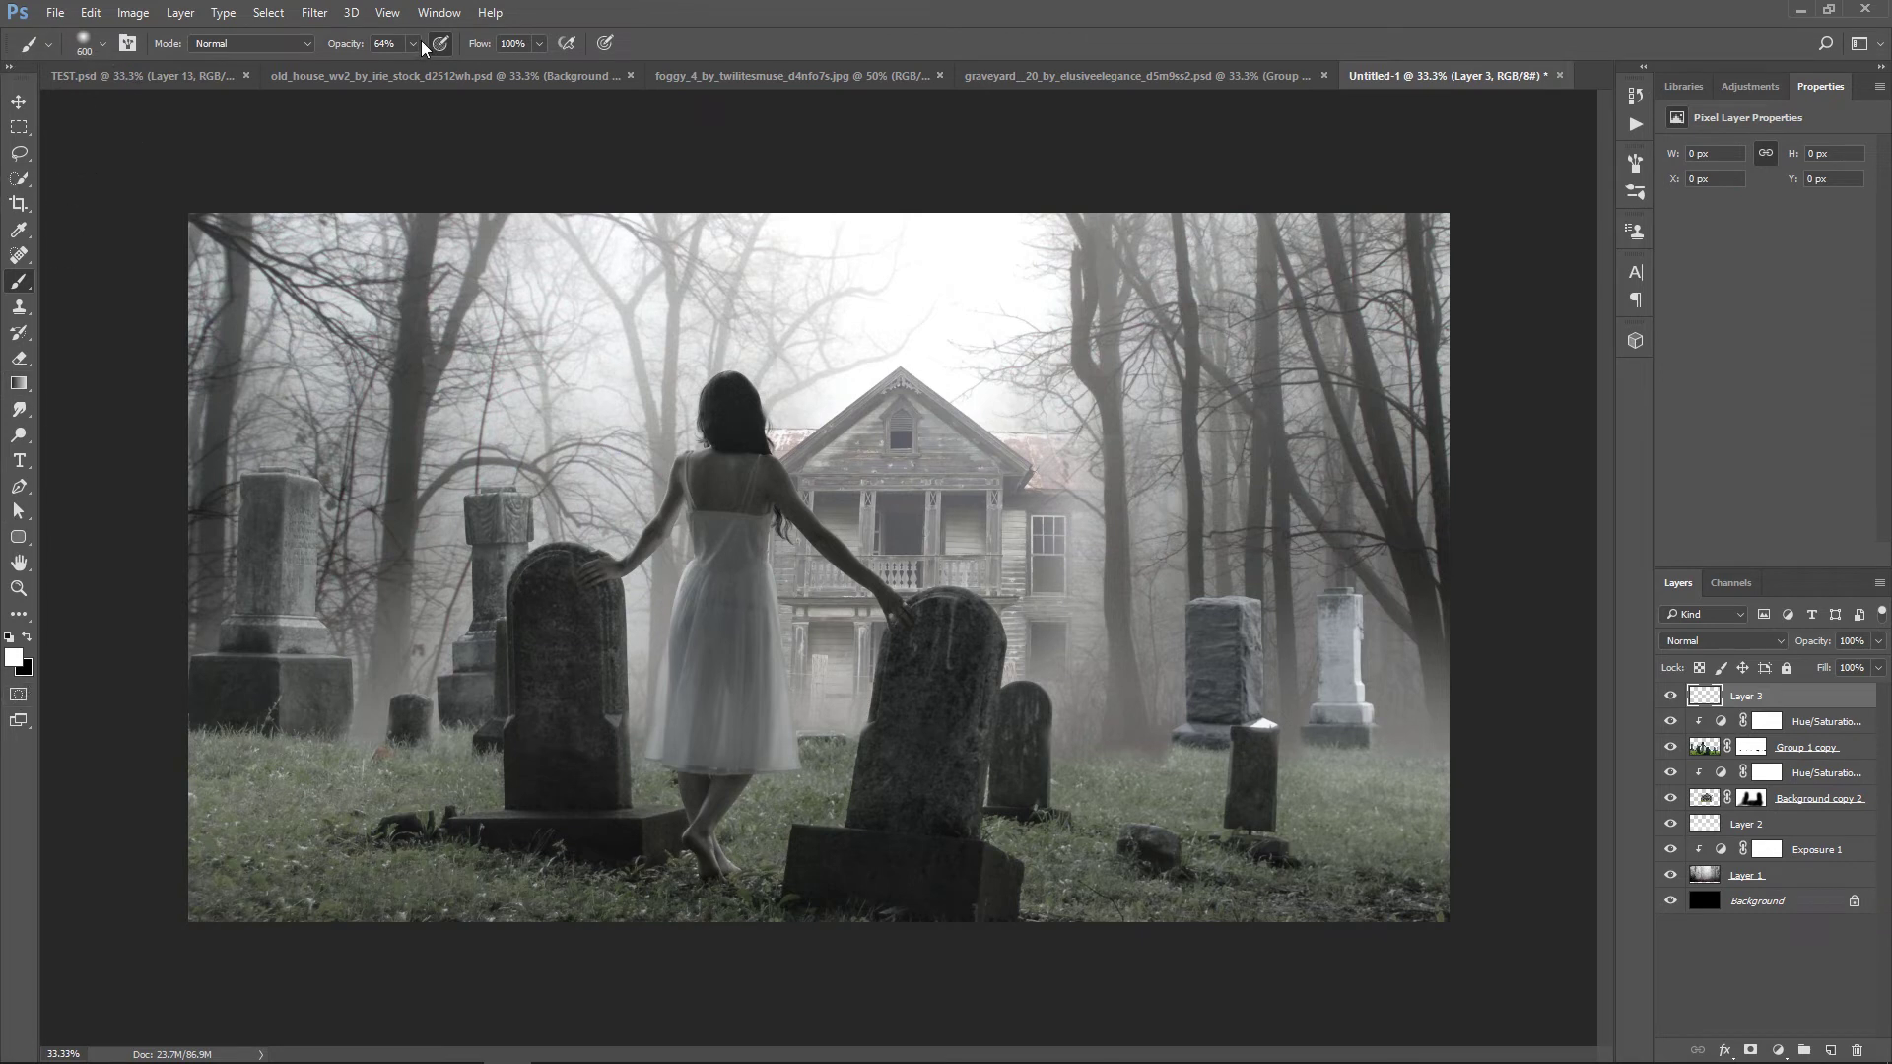
{"action": "left_click_drag", "start_coordinate": [381, 69], "coordinate": [370, 69]}
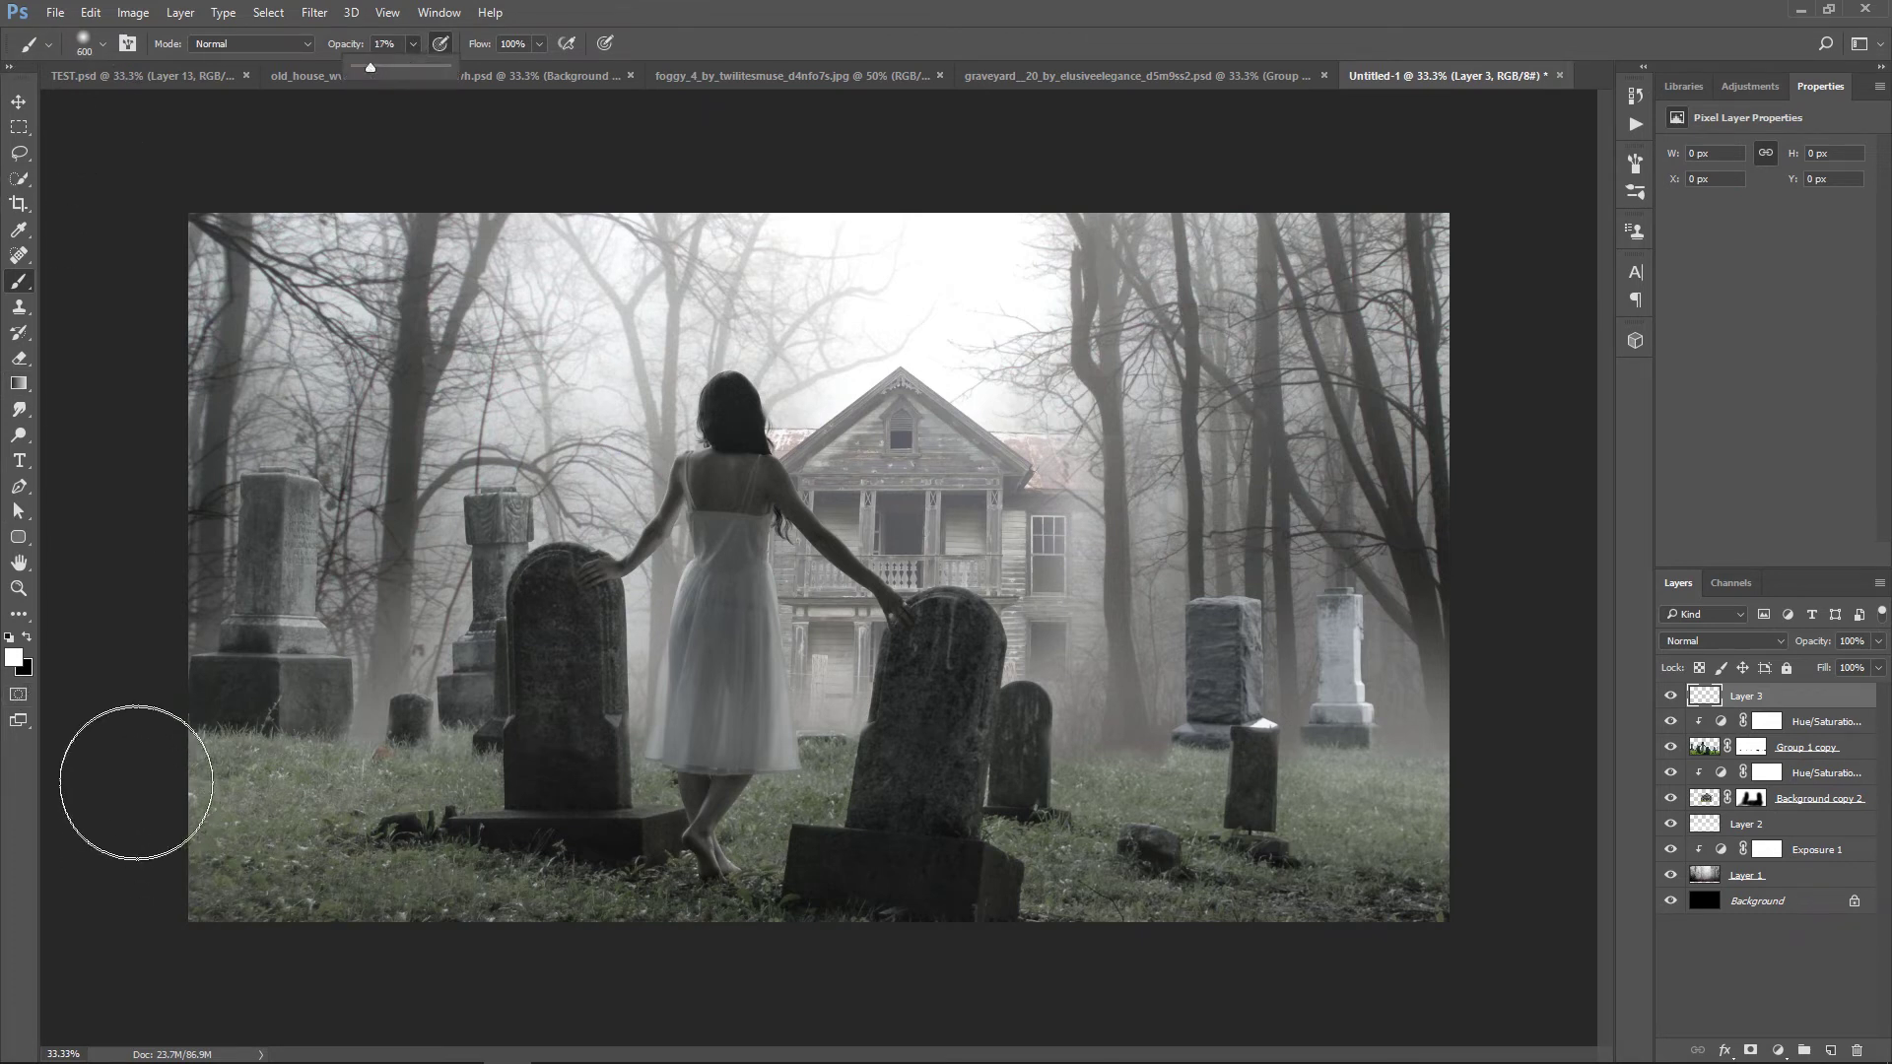
{"action": "mouse_move", "coordinate": [190, 697]}
{"action": "left_mouse_down"}
{"action": "mouse_move", "coordinate": [570, 706]}
{"action": "mouse_move", "coordinate": [933, 789]}
{"action": "mouse_move", "coordinate": [878, 744]}
{"action": "mouse_move", "coordinate": [937, 705]}
{"action": "mouse_move", "coordinate": [1400, 735]}
{"action": "left_mouse_up"}
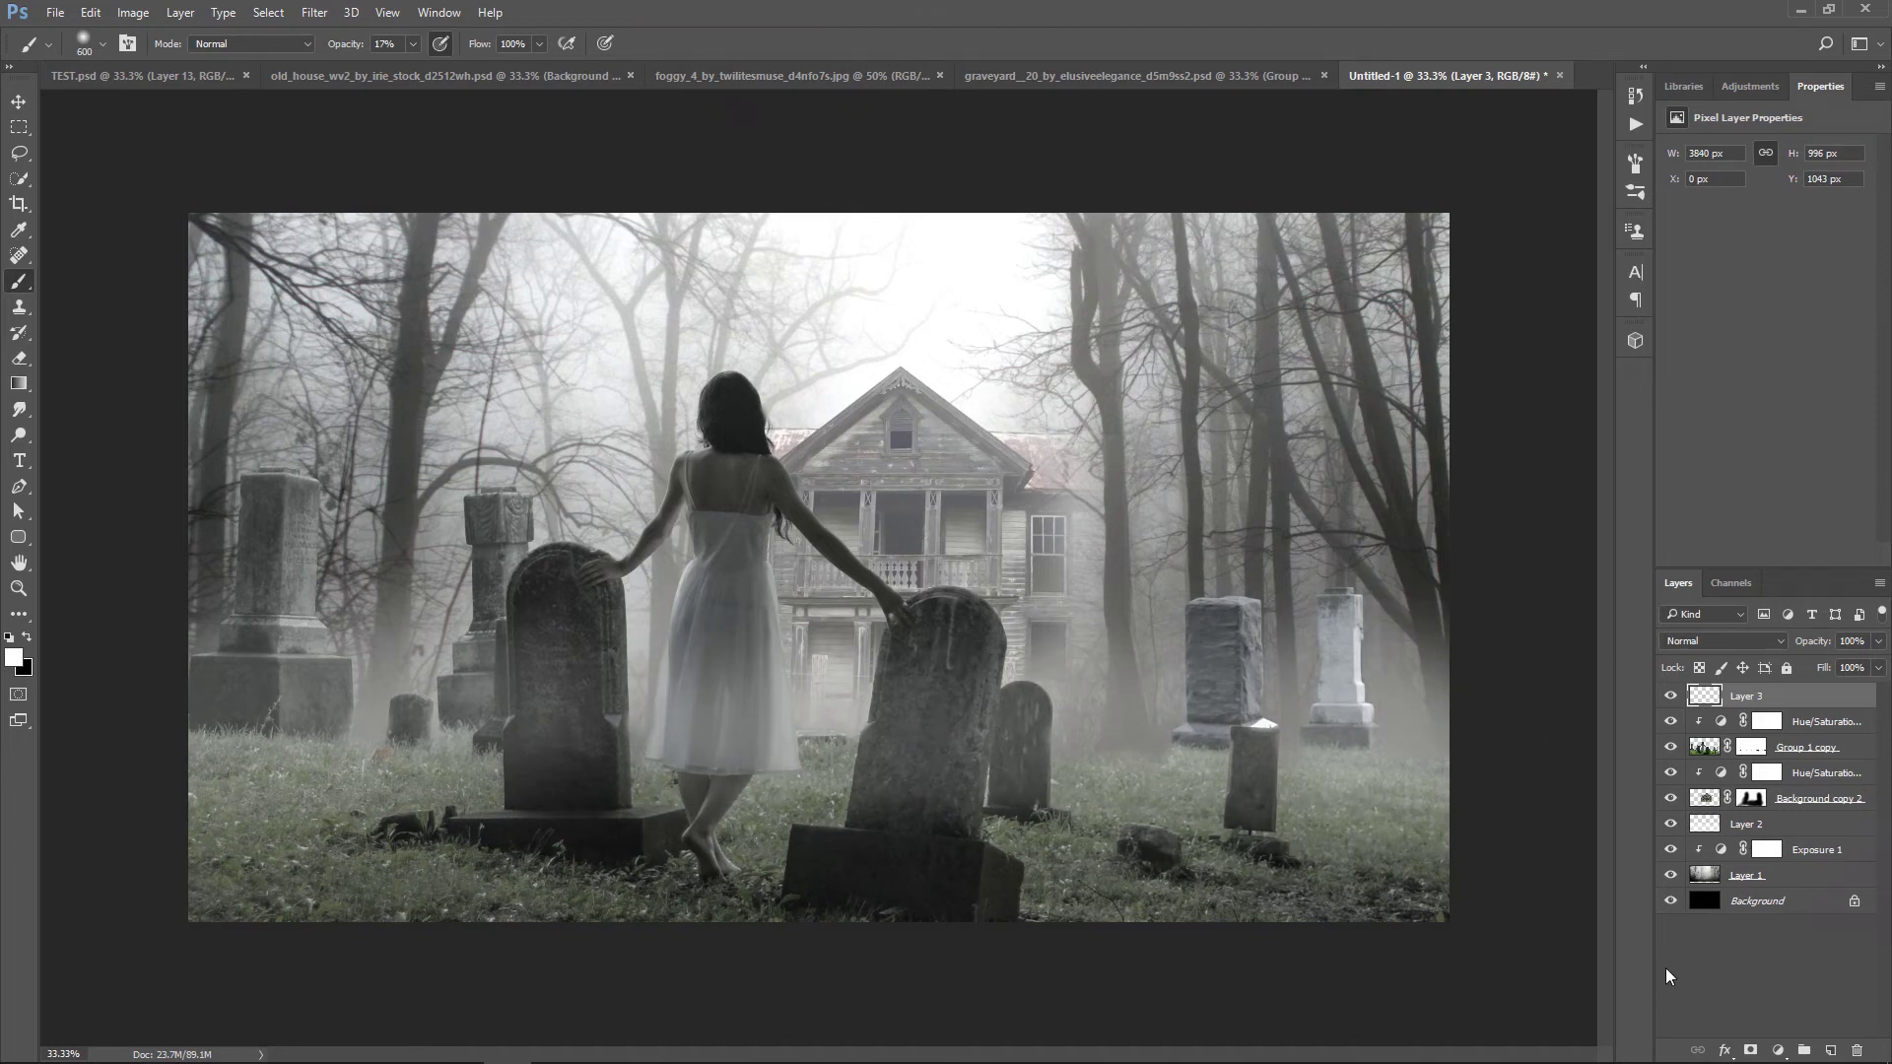
Darken the grass along the canvas's lower edge with an 1100 px black brush on the top layer
{"action": "left_click", "coordinate": [27, 638]}
{"action": "key", "text": "bracketright"}
{"action": "key", "text": "bracketright"}
{"action": "key", "text": "bracketright"}
{"action": "key", "text": "bracketright"}
{"action": "key", "text": "bracketright"}
{"action": "mouse_move", "coordinate": [509, 942]}
{"action": "left_mouse_down"}
{"action": "mouse_move", "coordinate": [1336, 961]}
{"action": "mouse_move", "coordinate": [1360, 986]}
{"action": "left_mouse_up"}
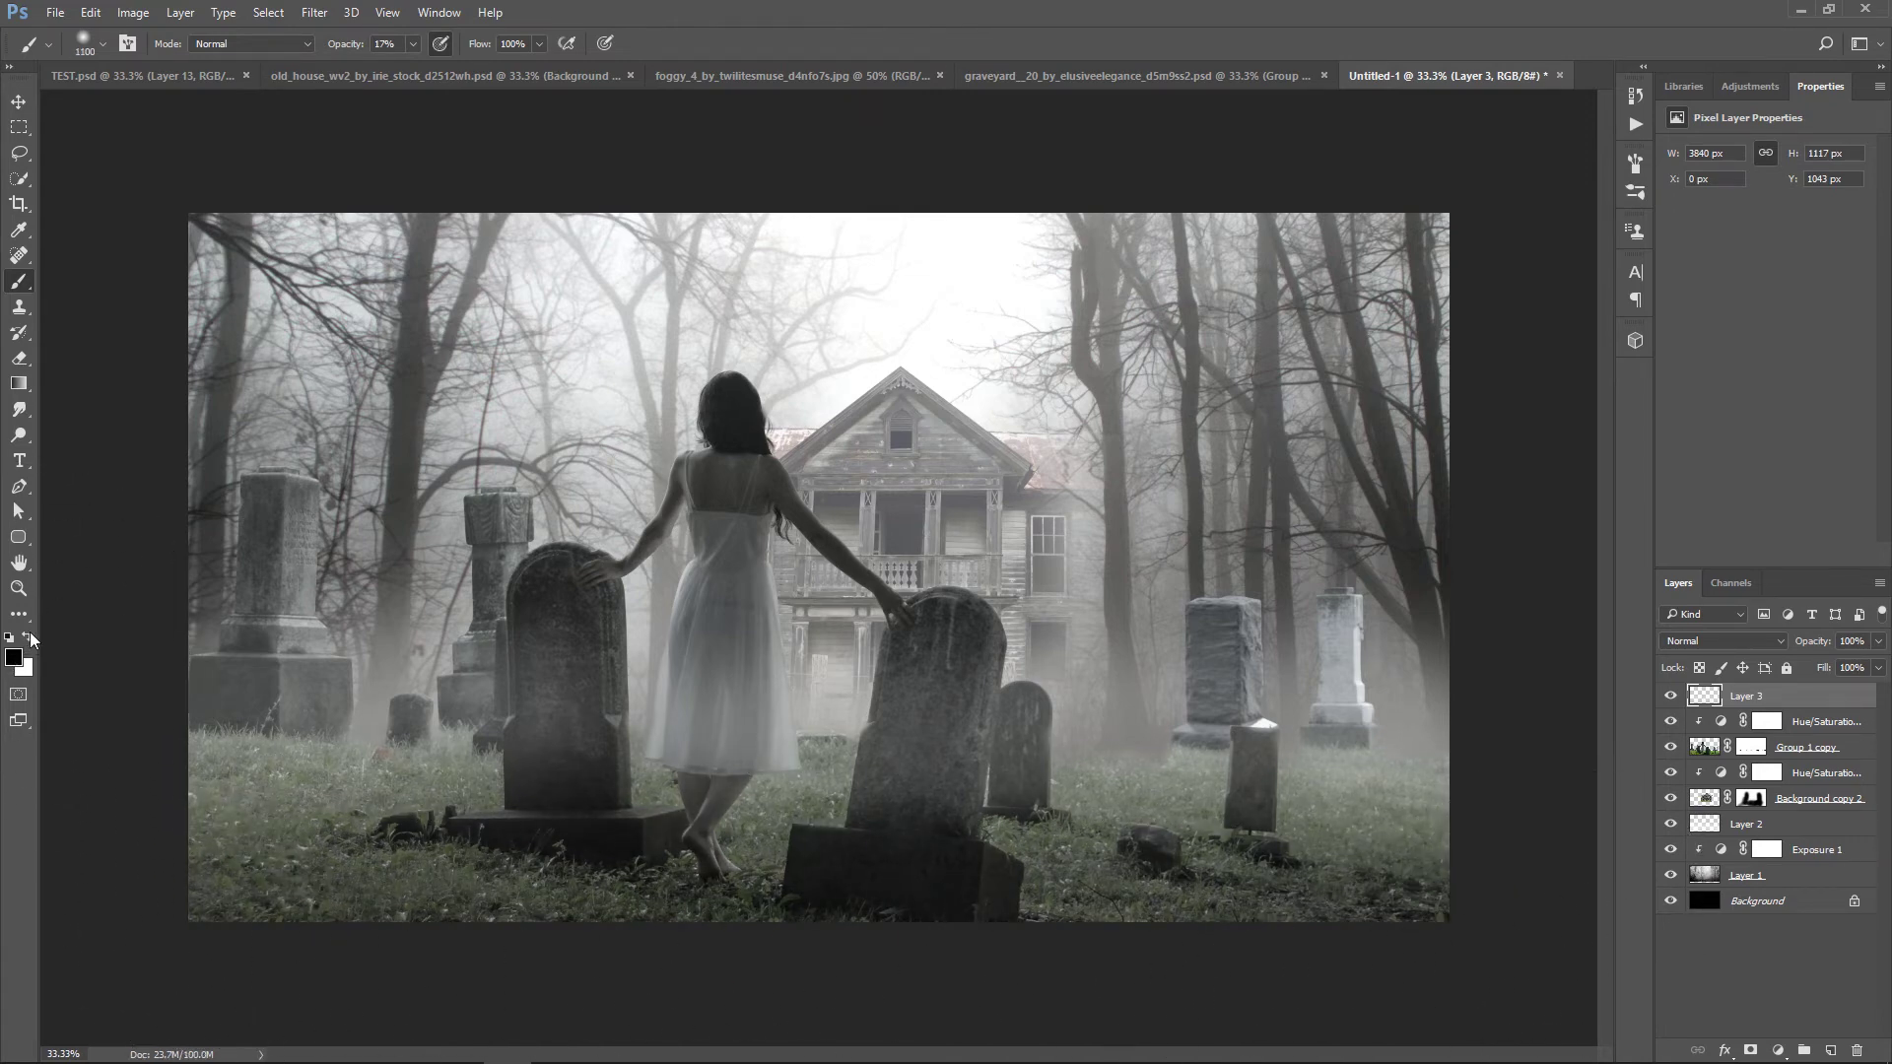
Paint a white glow over the bright sky above the house with a 2100 px brush on the top layer
{"action": "left_click", "coordinate": [29, 637]}
{"action": "key", "text": "bracketright"}
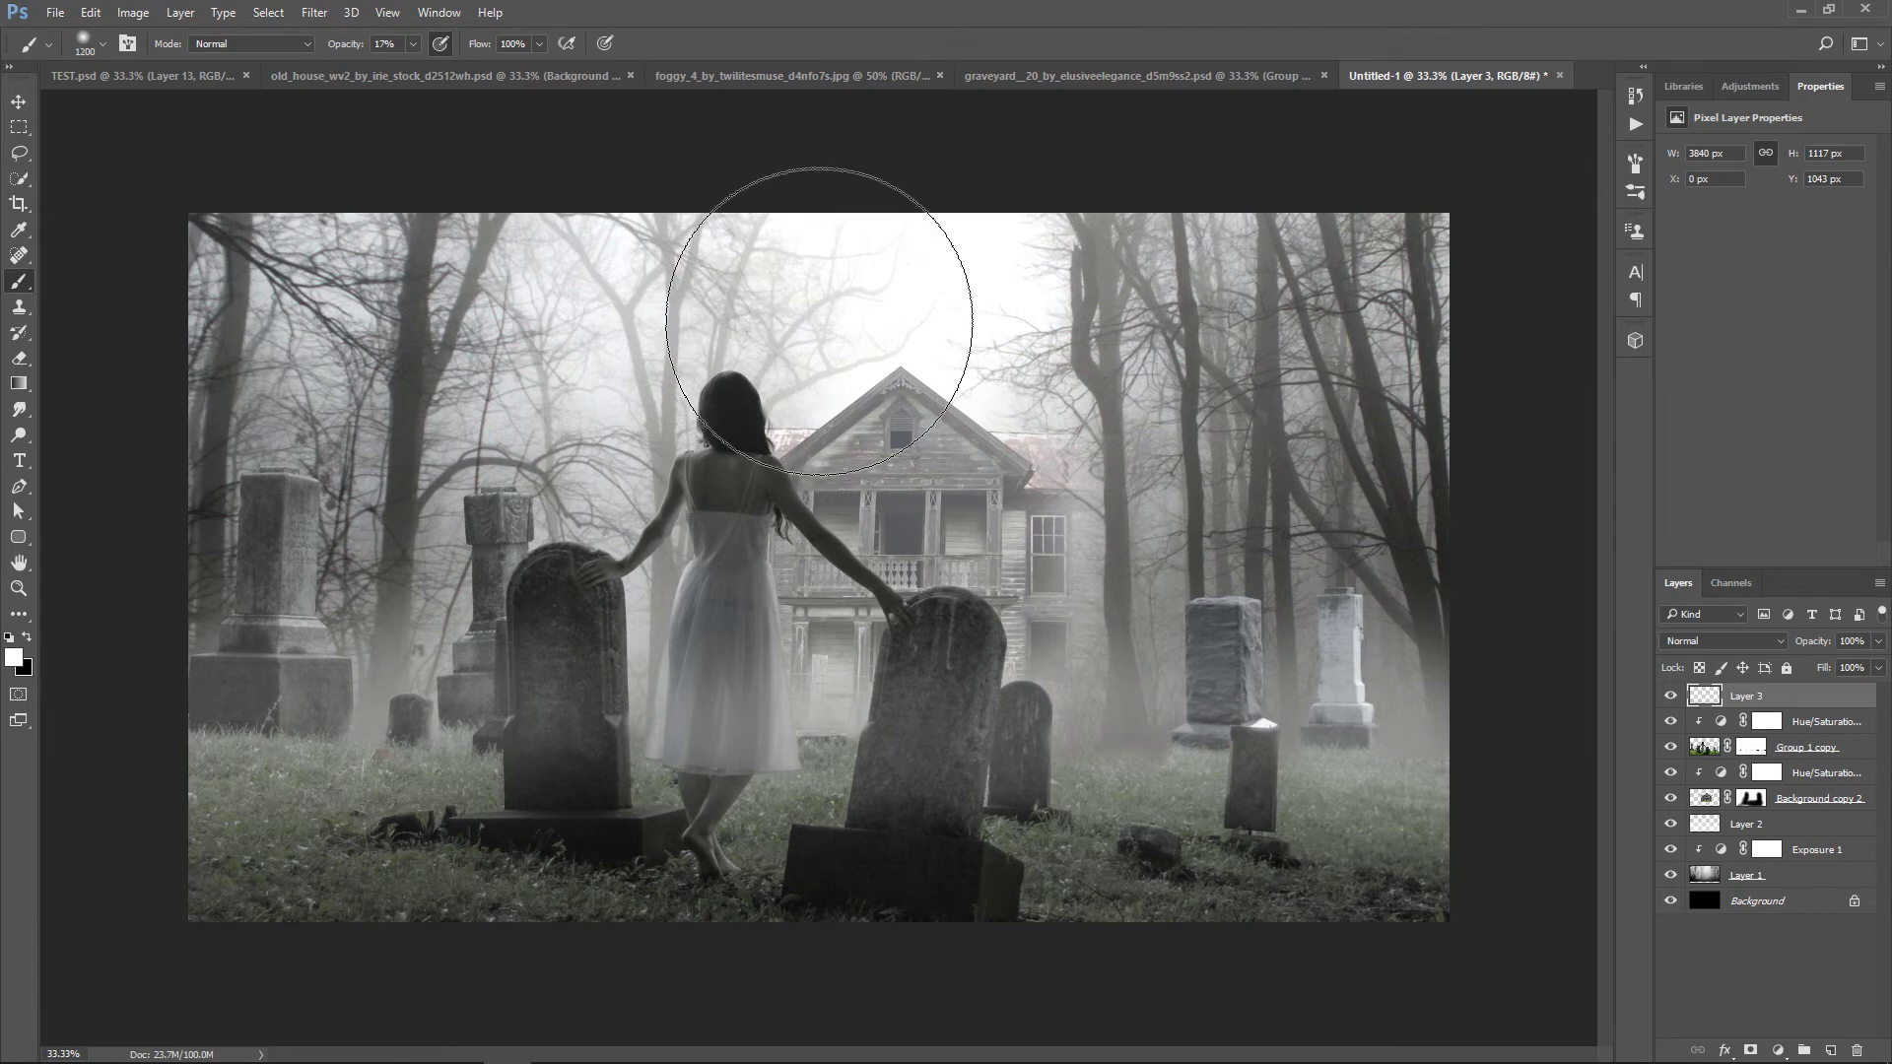
{"action": "key", "text": "bracketright"}
{"action": "key", "text": "bracketright"}
{"action": "key", "text": "bracketright"}
{"action": "key", "text": "bracketright"}
{"action": "key", "text": "bracketright"}
{"action": "key", "text": "bracketright"}
{"action": "key", "text": "bracketright"}
{"action": "key", "text": "bracketright"}
{"action": "key", "text": "bracketright"}
{"action": "left_click", "coordinate": [850, 282]}
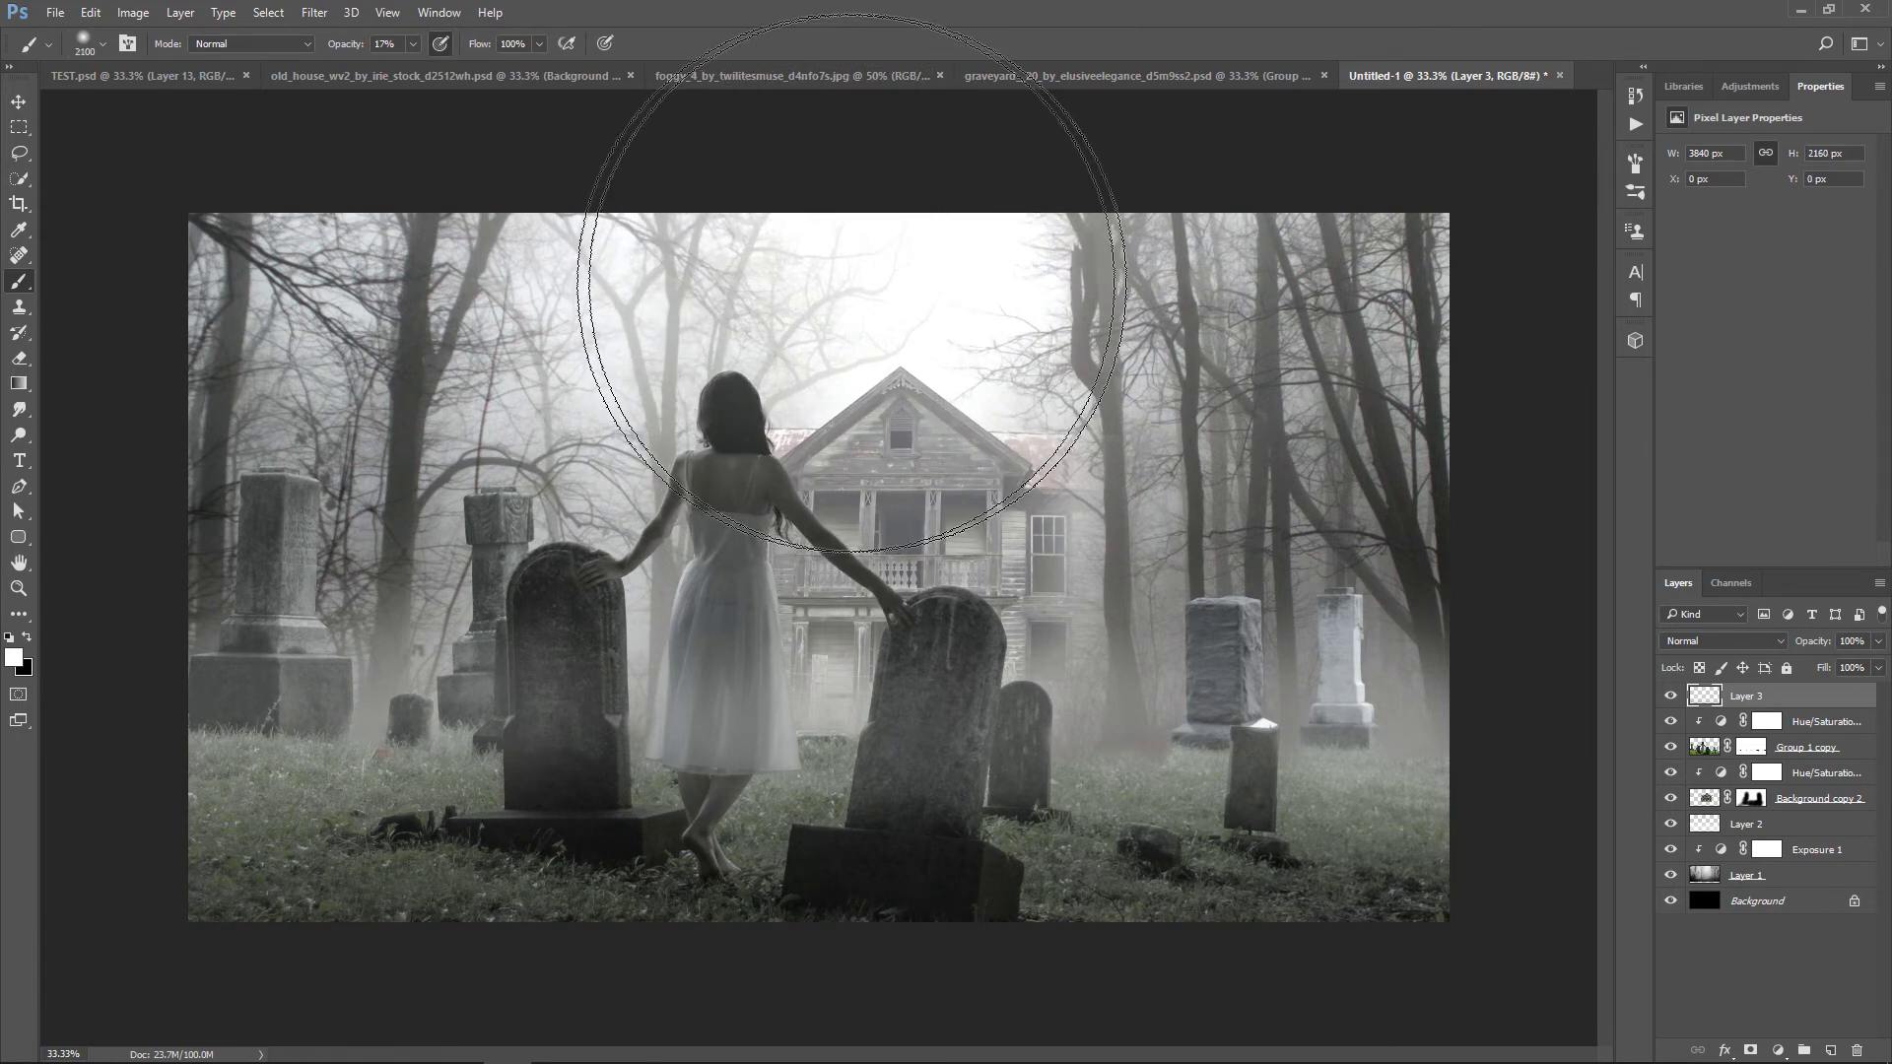
{"action": "left_click", "coordinate": [936, 286]}
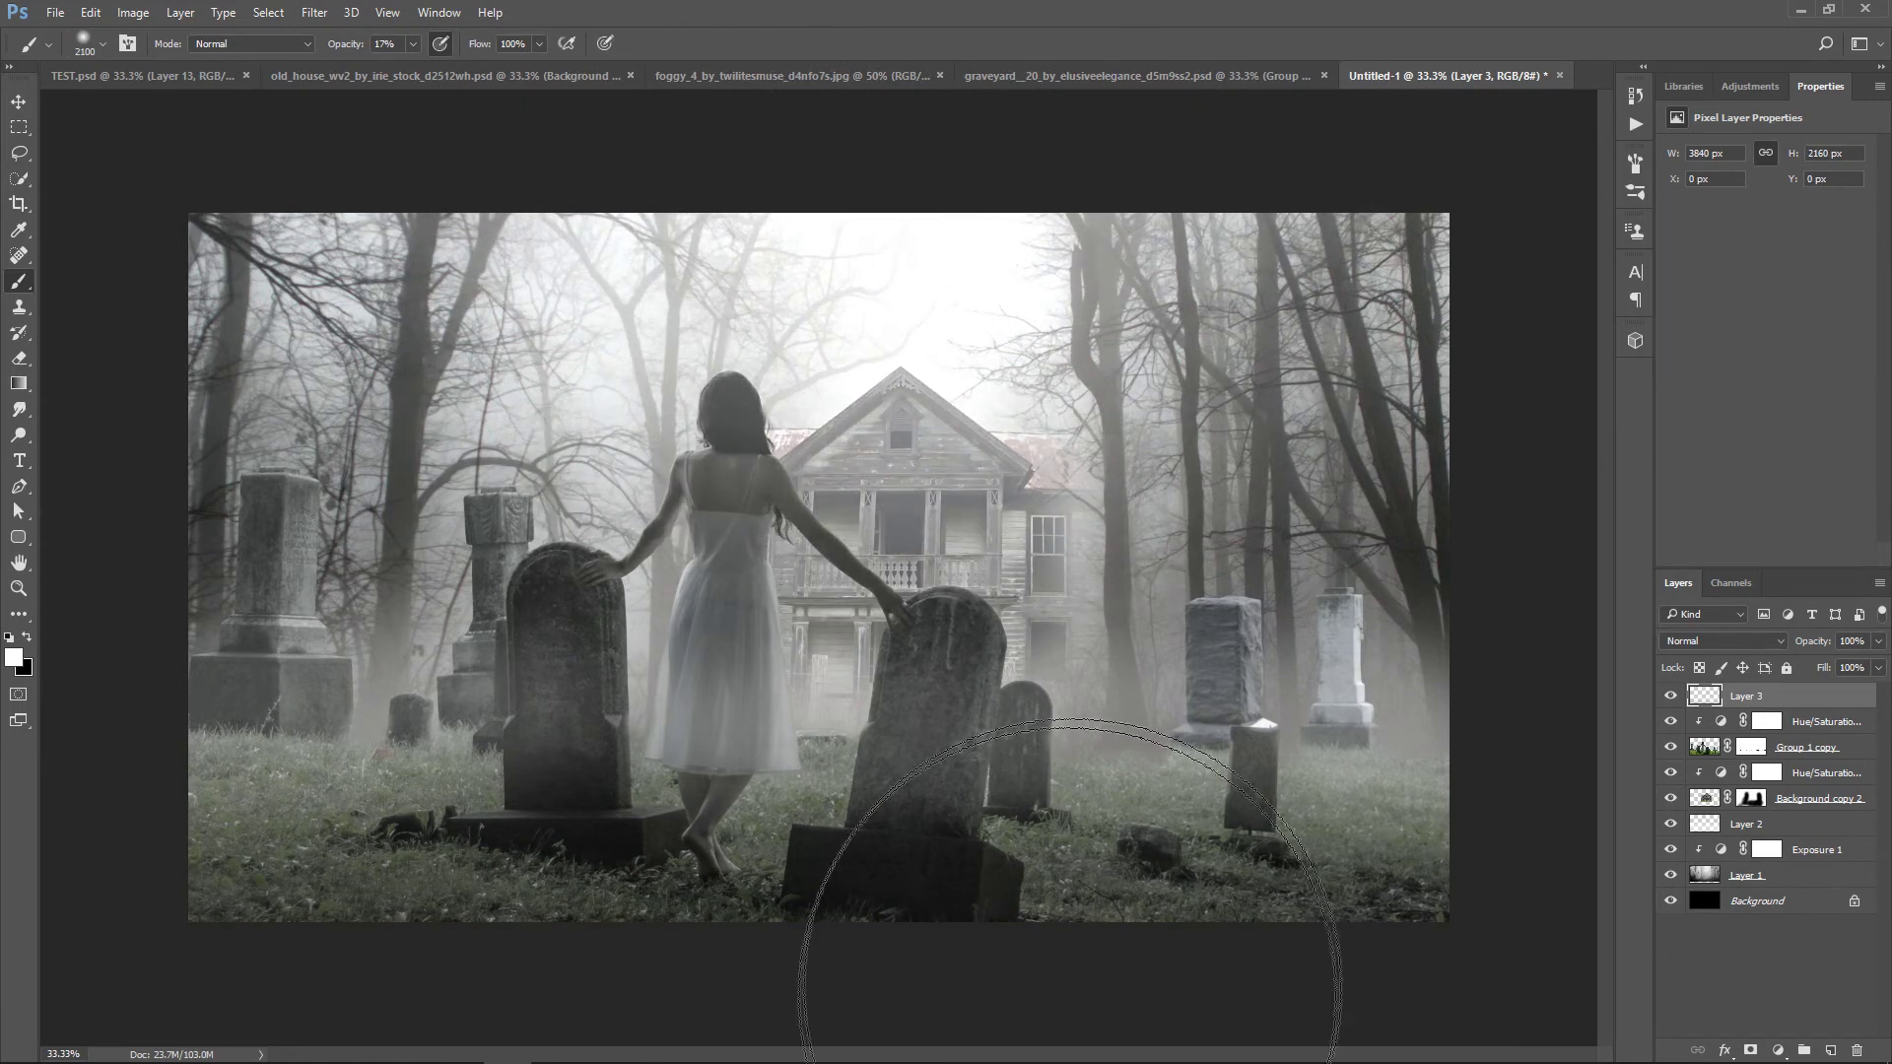
Add a Gradient Fill layer above the painted mist and glow layer
{"action": "left_click", "coordinate": [20, 105]}
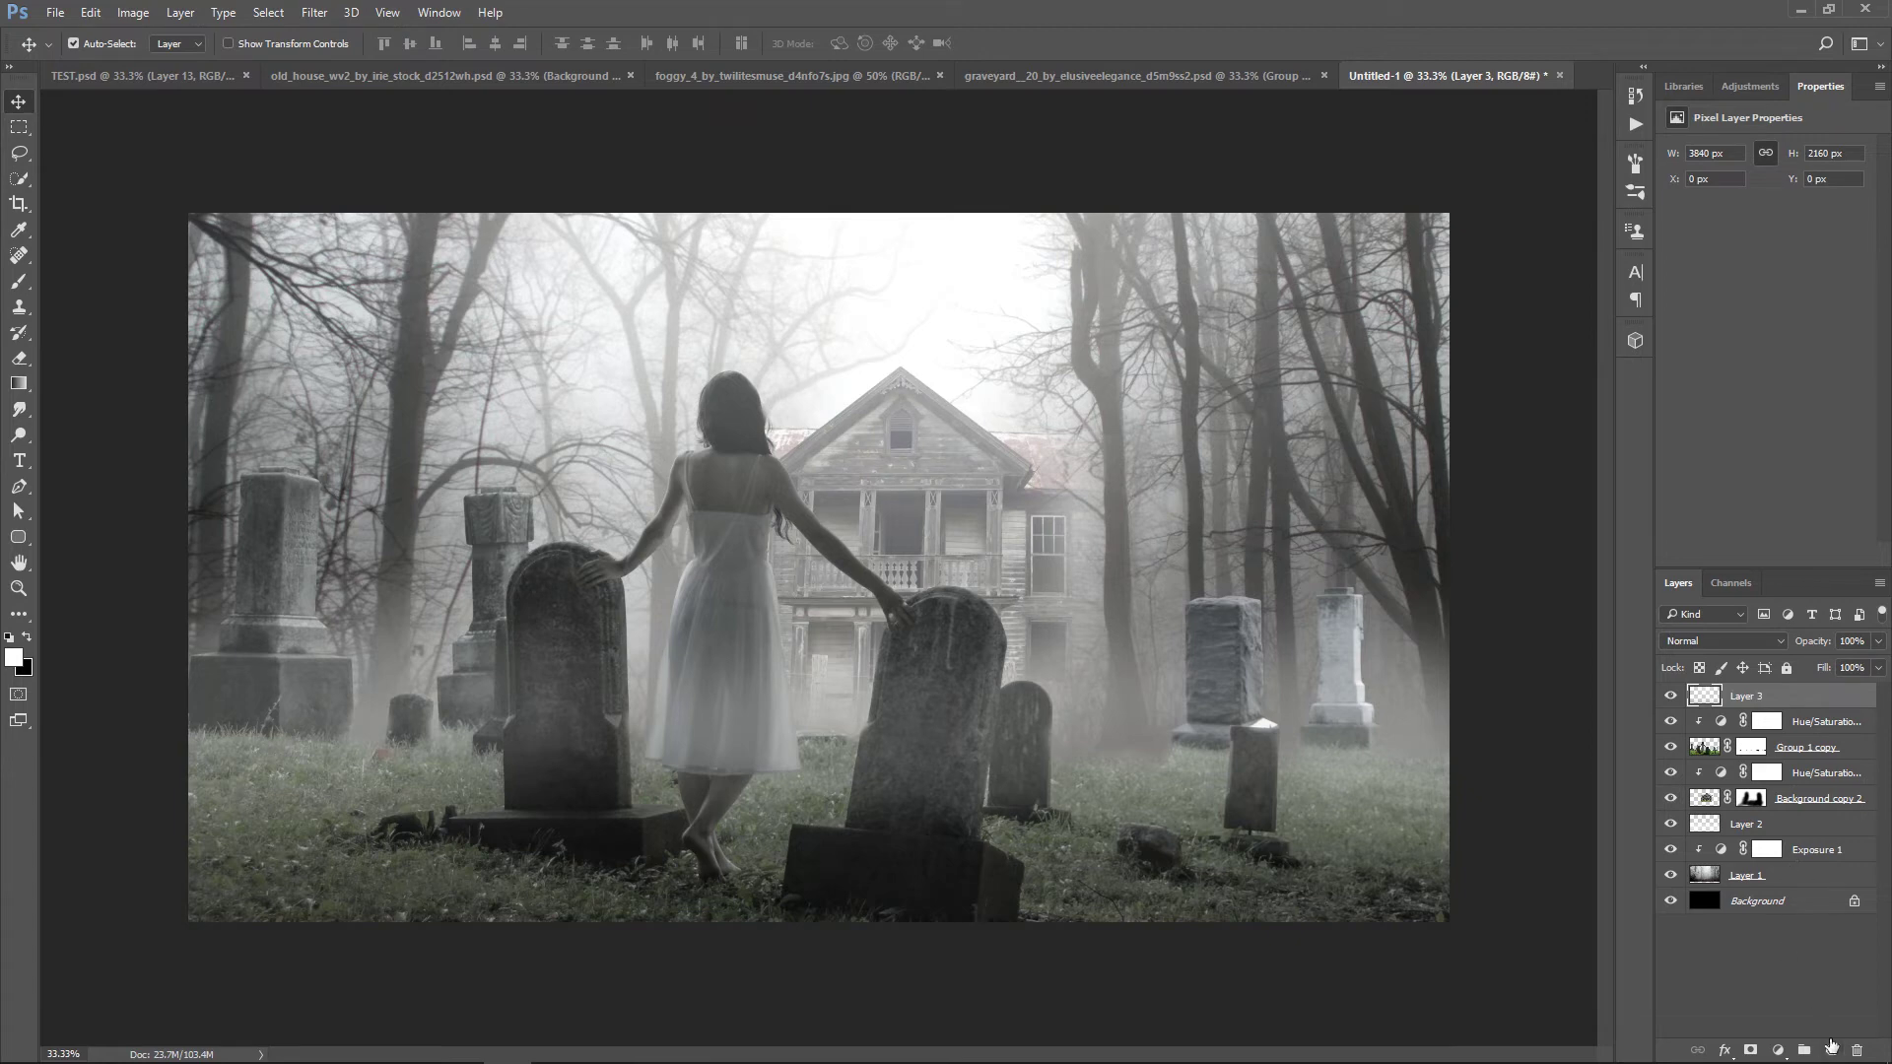
{"action": "left_click", "coordinate": [1779, 1052]}
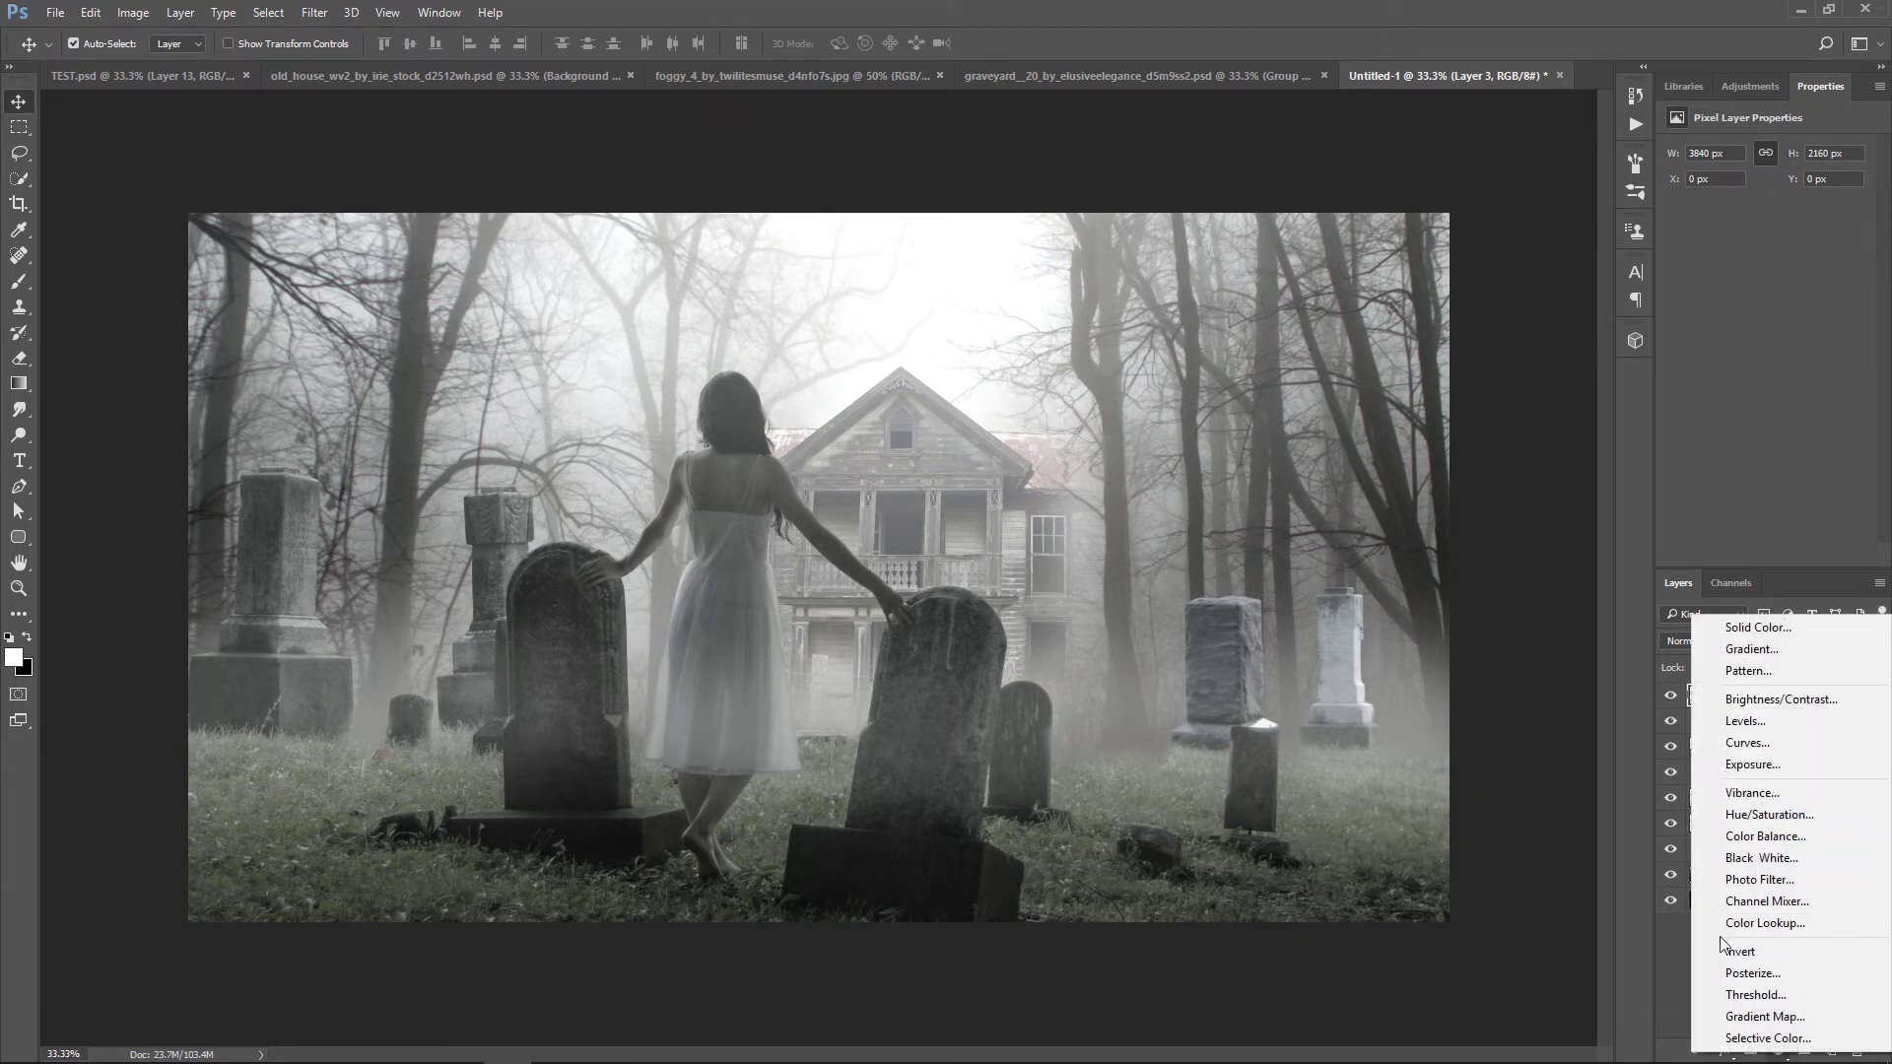
{"action": "left_click", "coordinate": [1672, 977]}
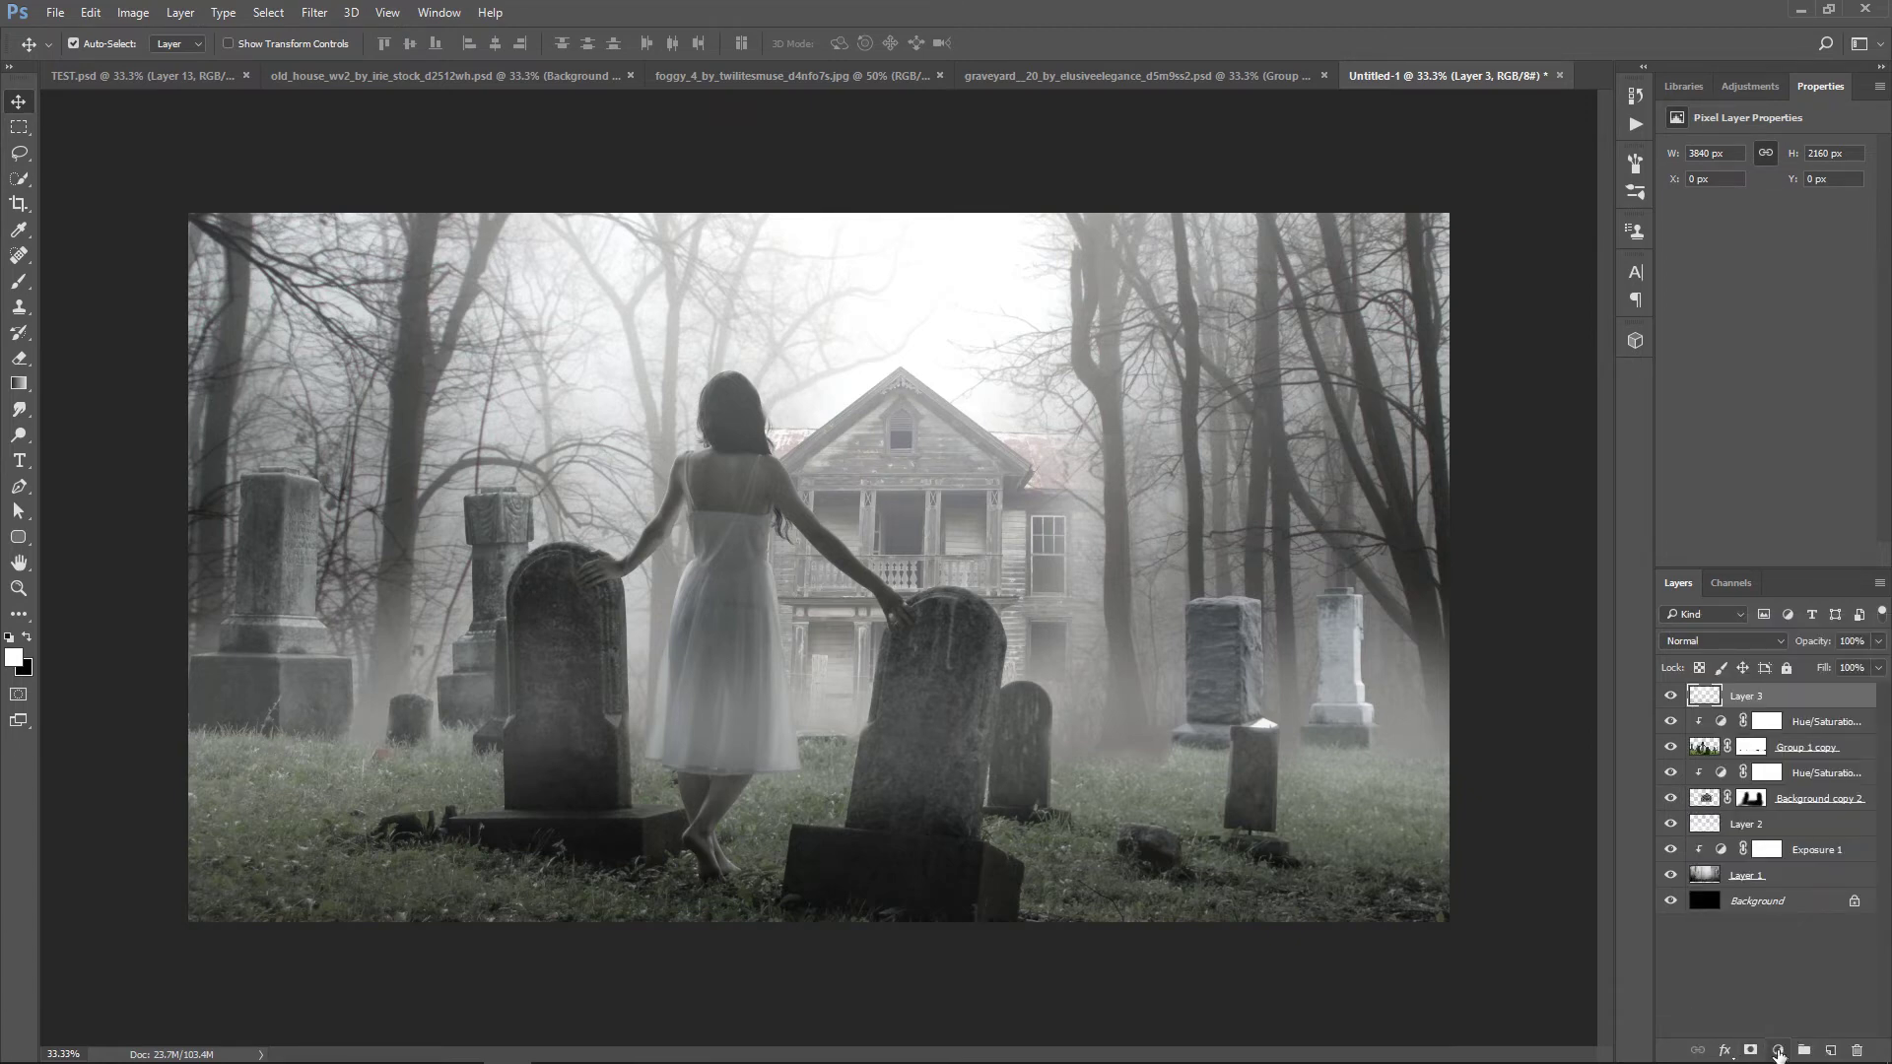
{"action": "left_click", "coordinate": [1779, 1052]}
{"action": "left_click", "coordinate": [1772, 651]}
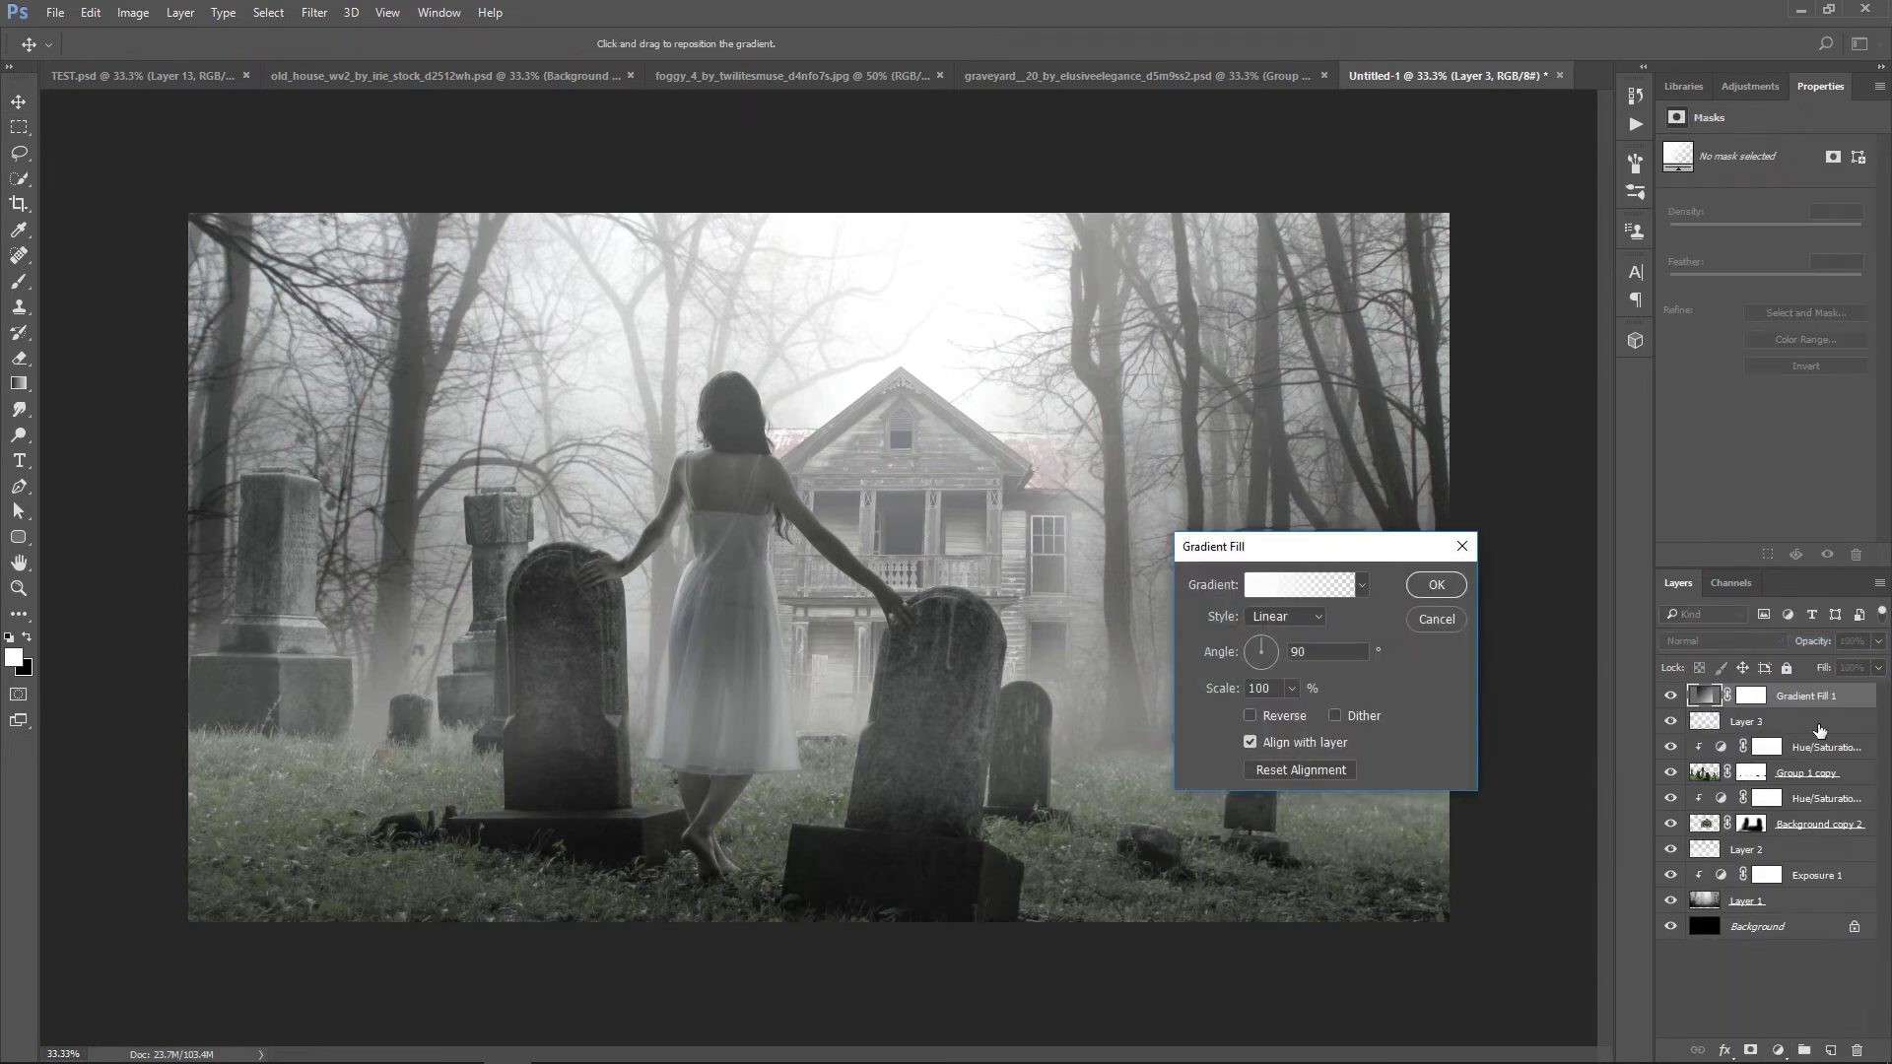
Set both colour stops of the fill's gradient to black (000000), keeping the fade to transparency
{"action": "left_click", "coordinate": [1305, 587]}
{"action": "left_click", "coordinate": [297, 589]}
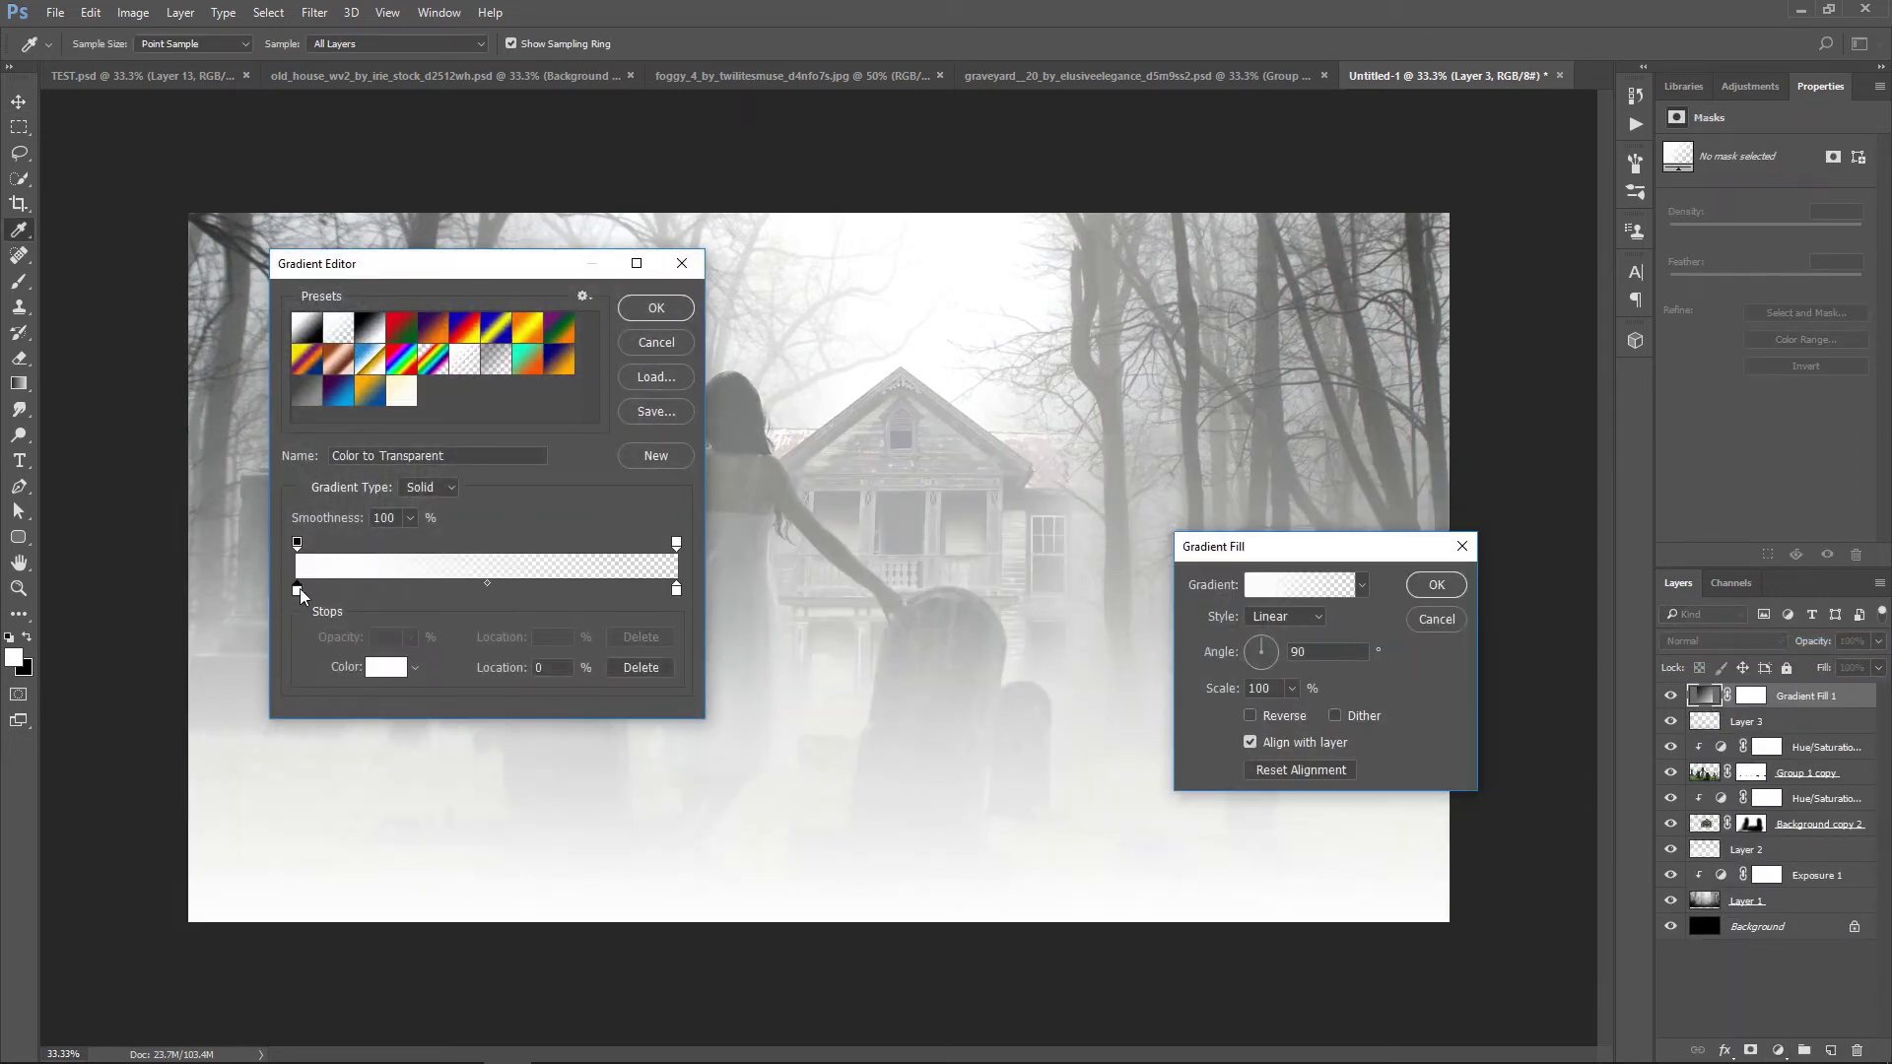
{"action": "left_click", "coordinate": [375, 669]}
{"action": "left_click", "coordinate": [1165, 743]}
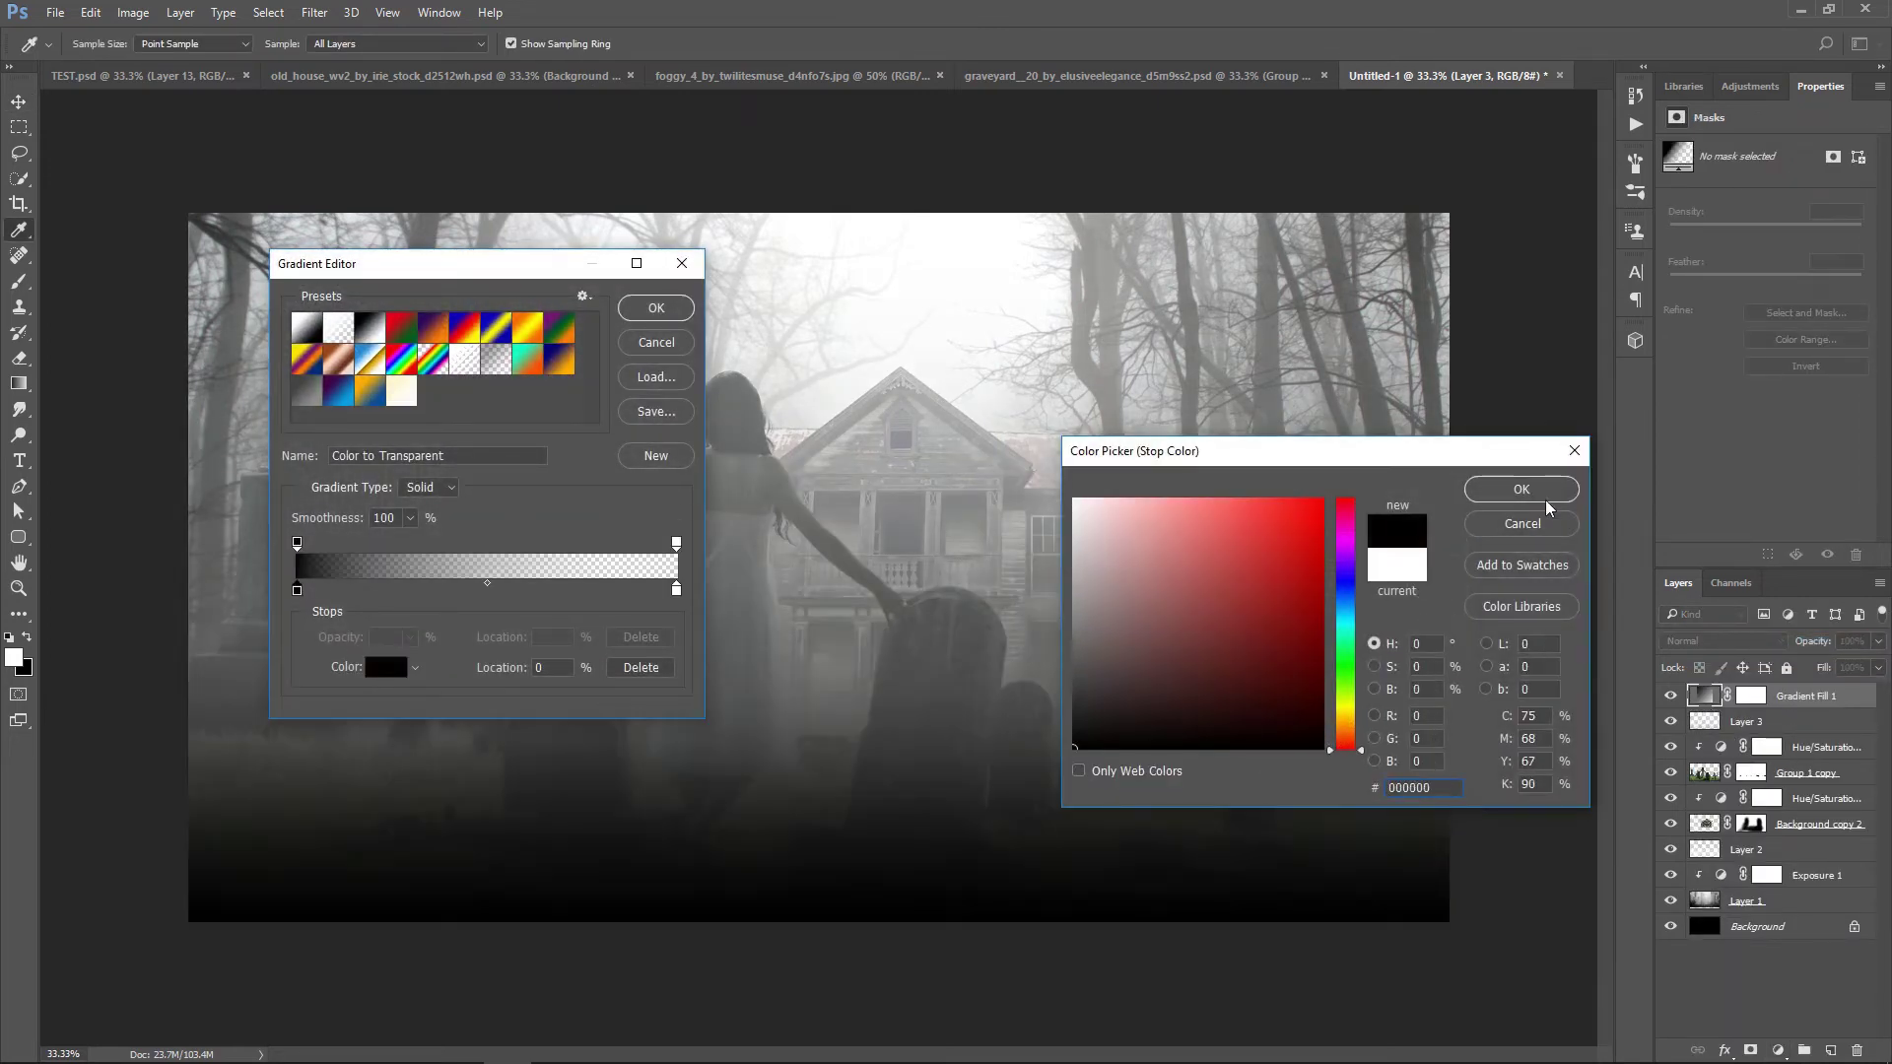
{"action": "left_click", "coordinate": [1518, 492]}
{"action": "left_click", "coordinate": [676, 589]}
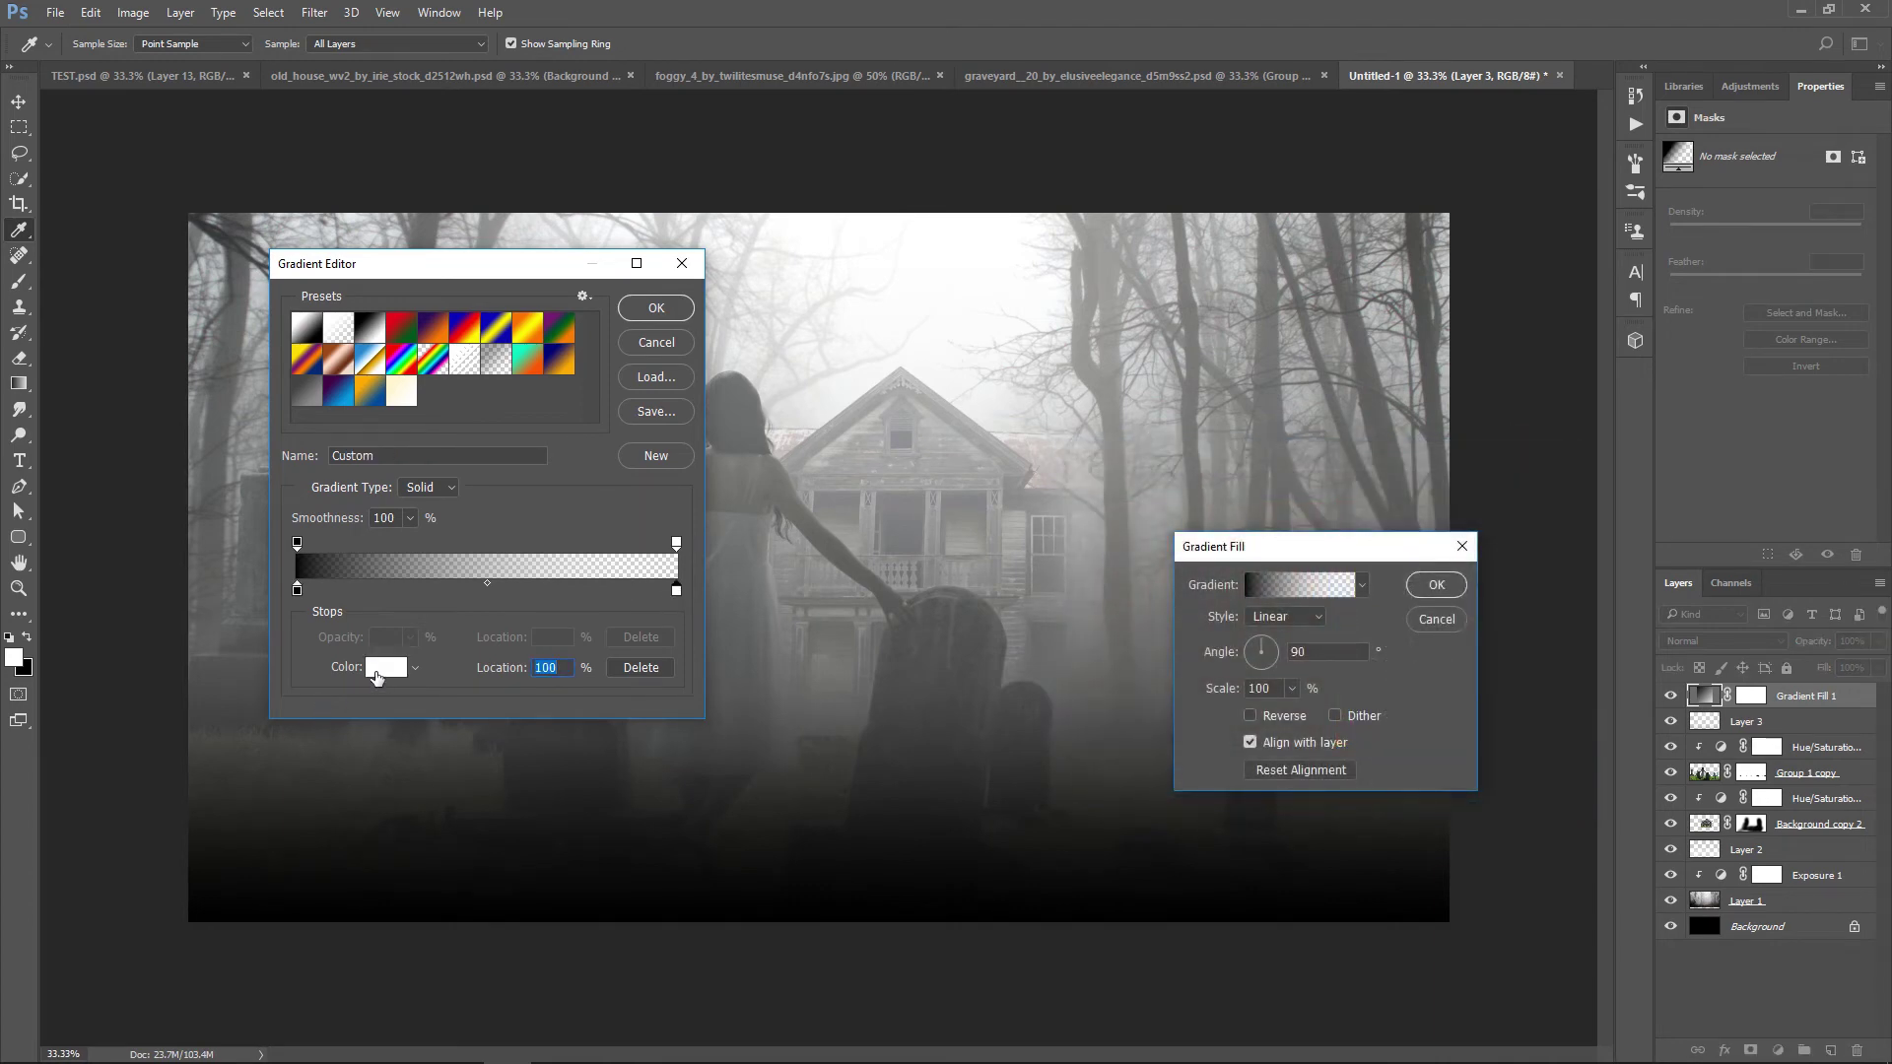
{"action": "left_click", "coordinate": [375, 669]}
{"action": "left_click", "coordinate": [1073, 747]}
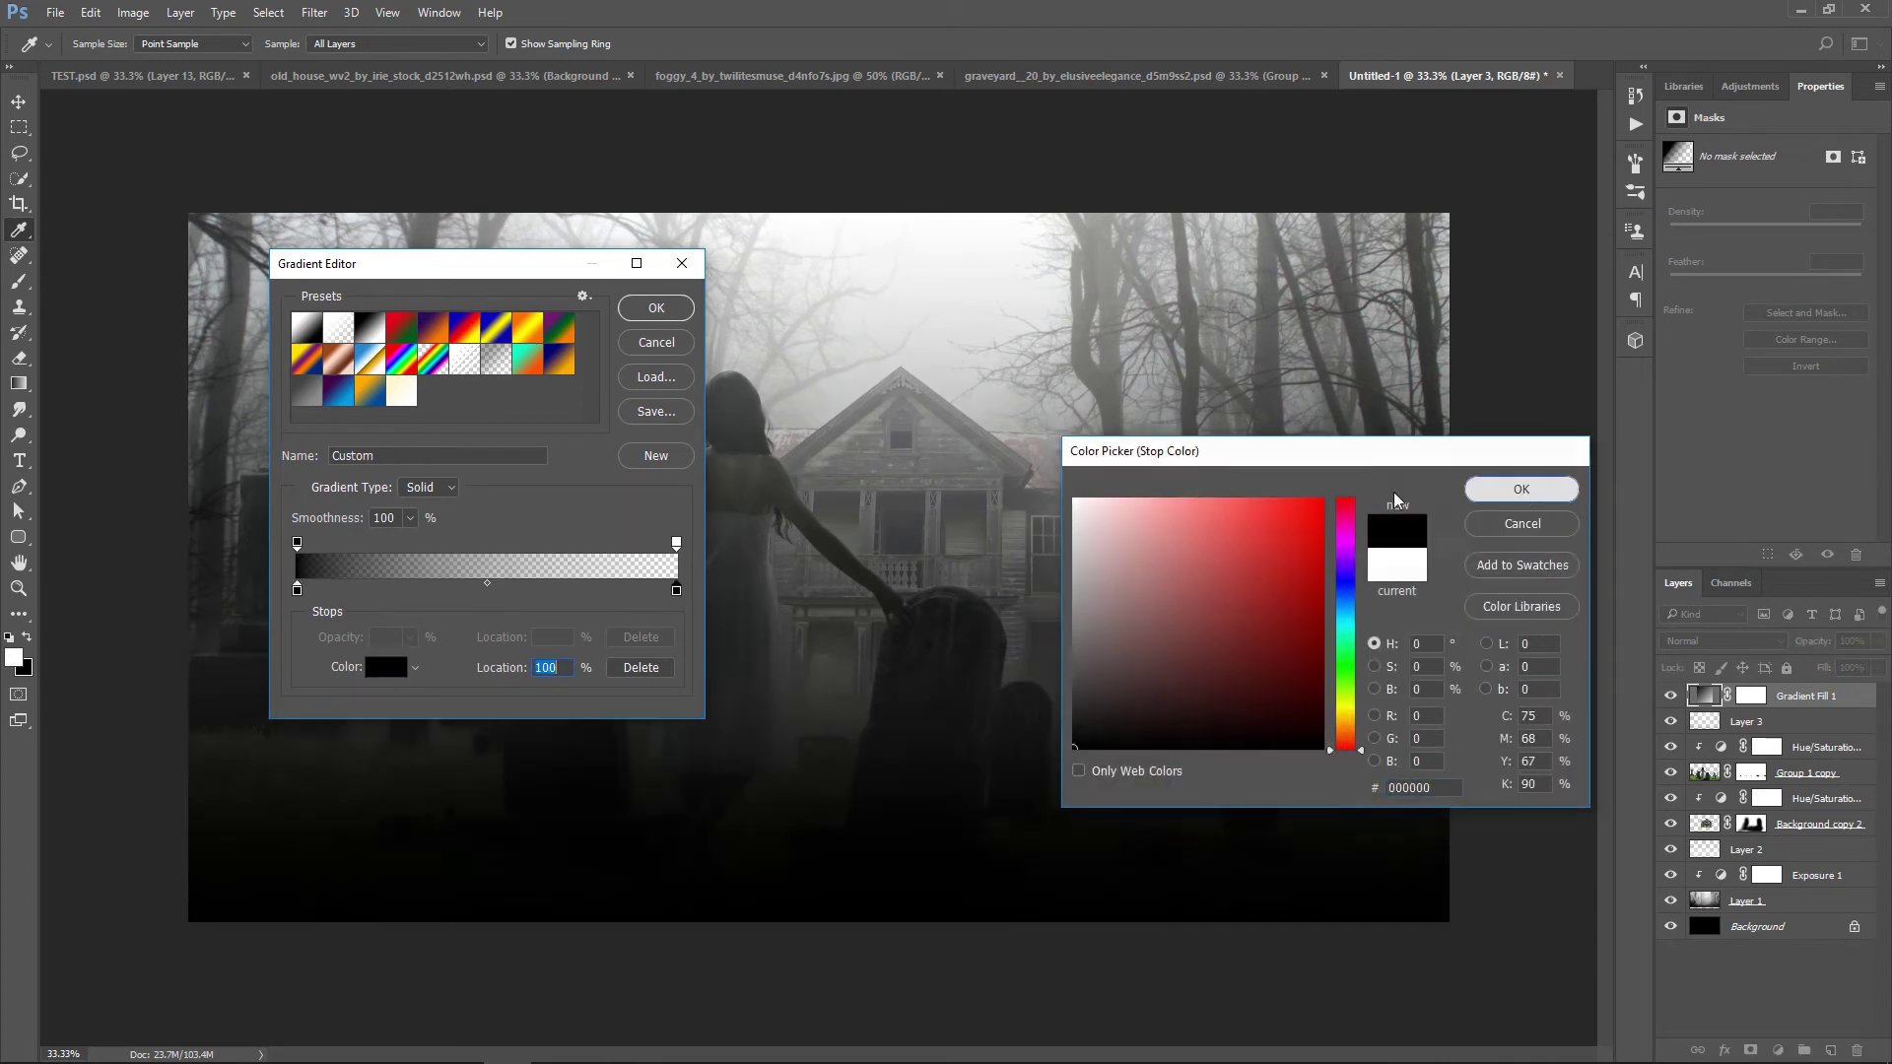
{"action": "left_click", "coordinate": [1522, 489]}
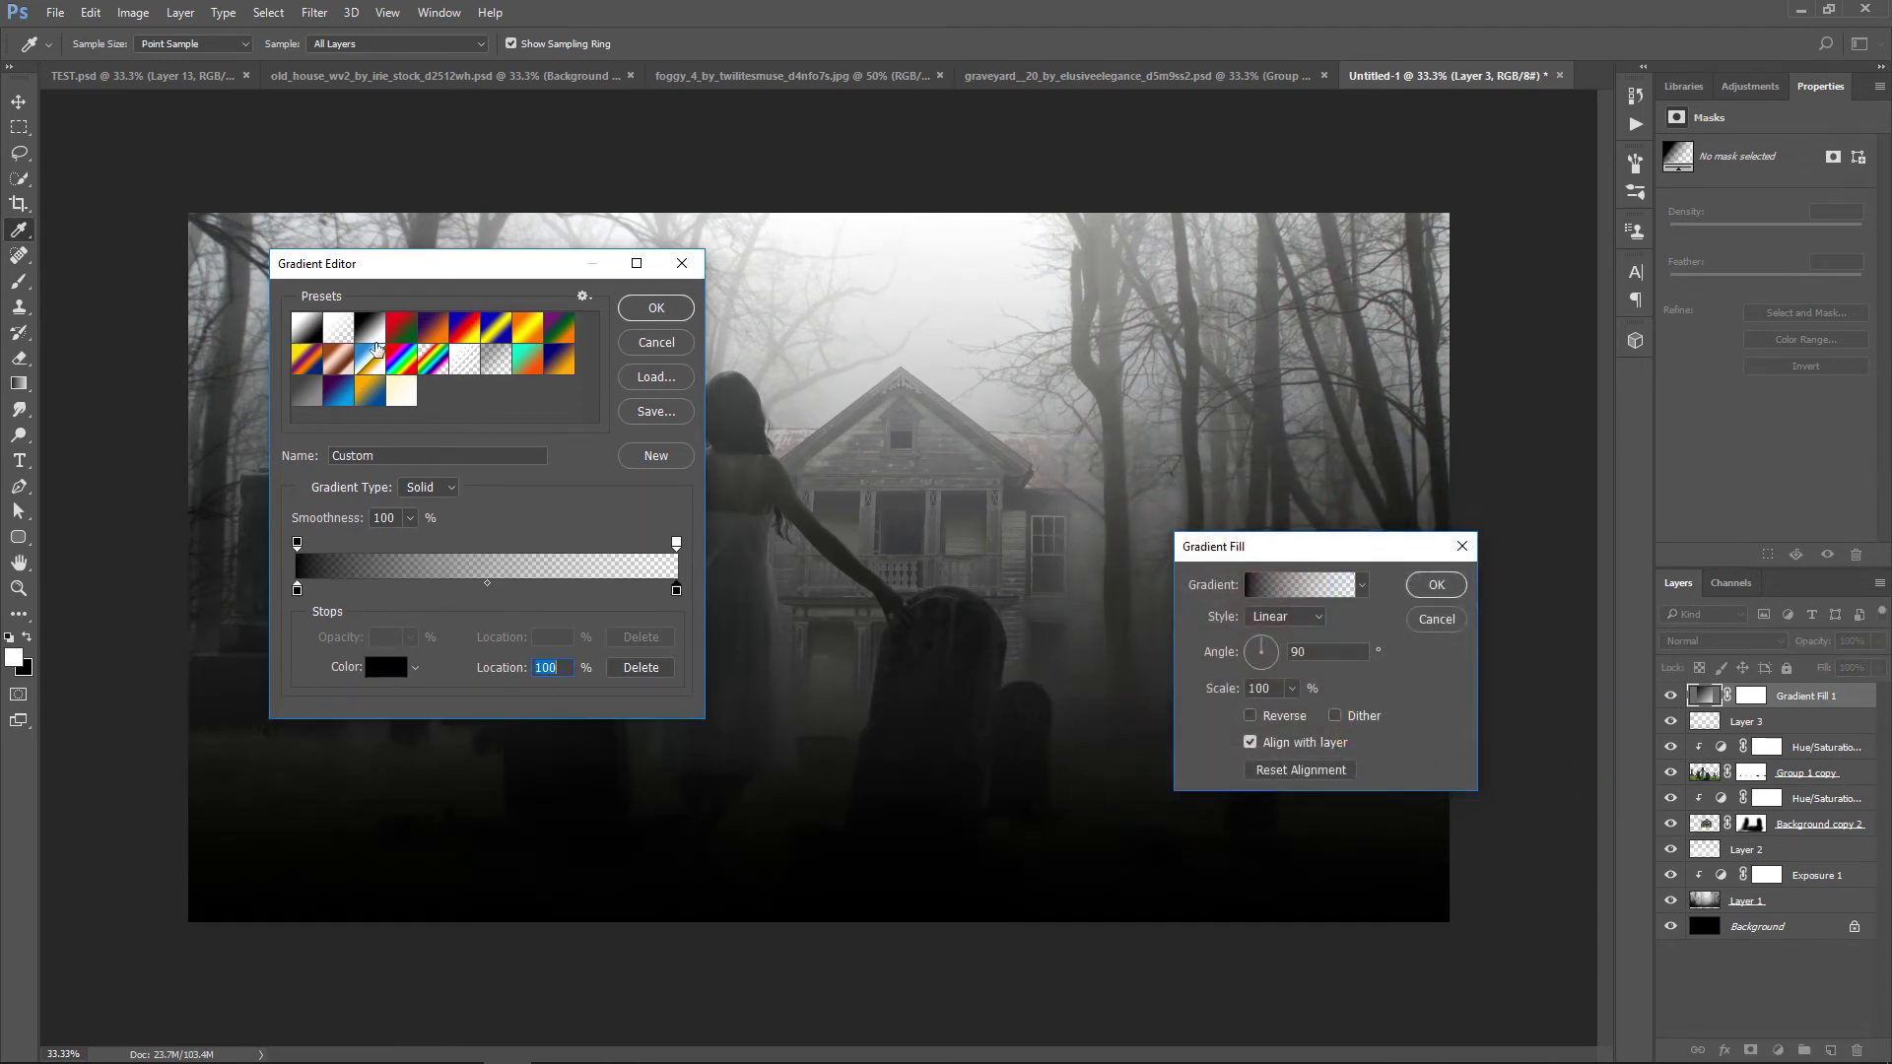
{"action": "left_click", "coordinate": [656, 309]}
Make the gradient fill a reversed radial vignette at 429% scale and apply it
{"action": "left_click", "coordinate": [1307, 613]}
{"action": "left_click", "coordinate": [1301, 650]}
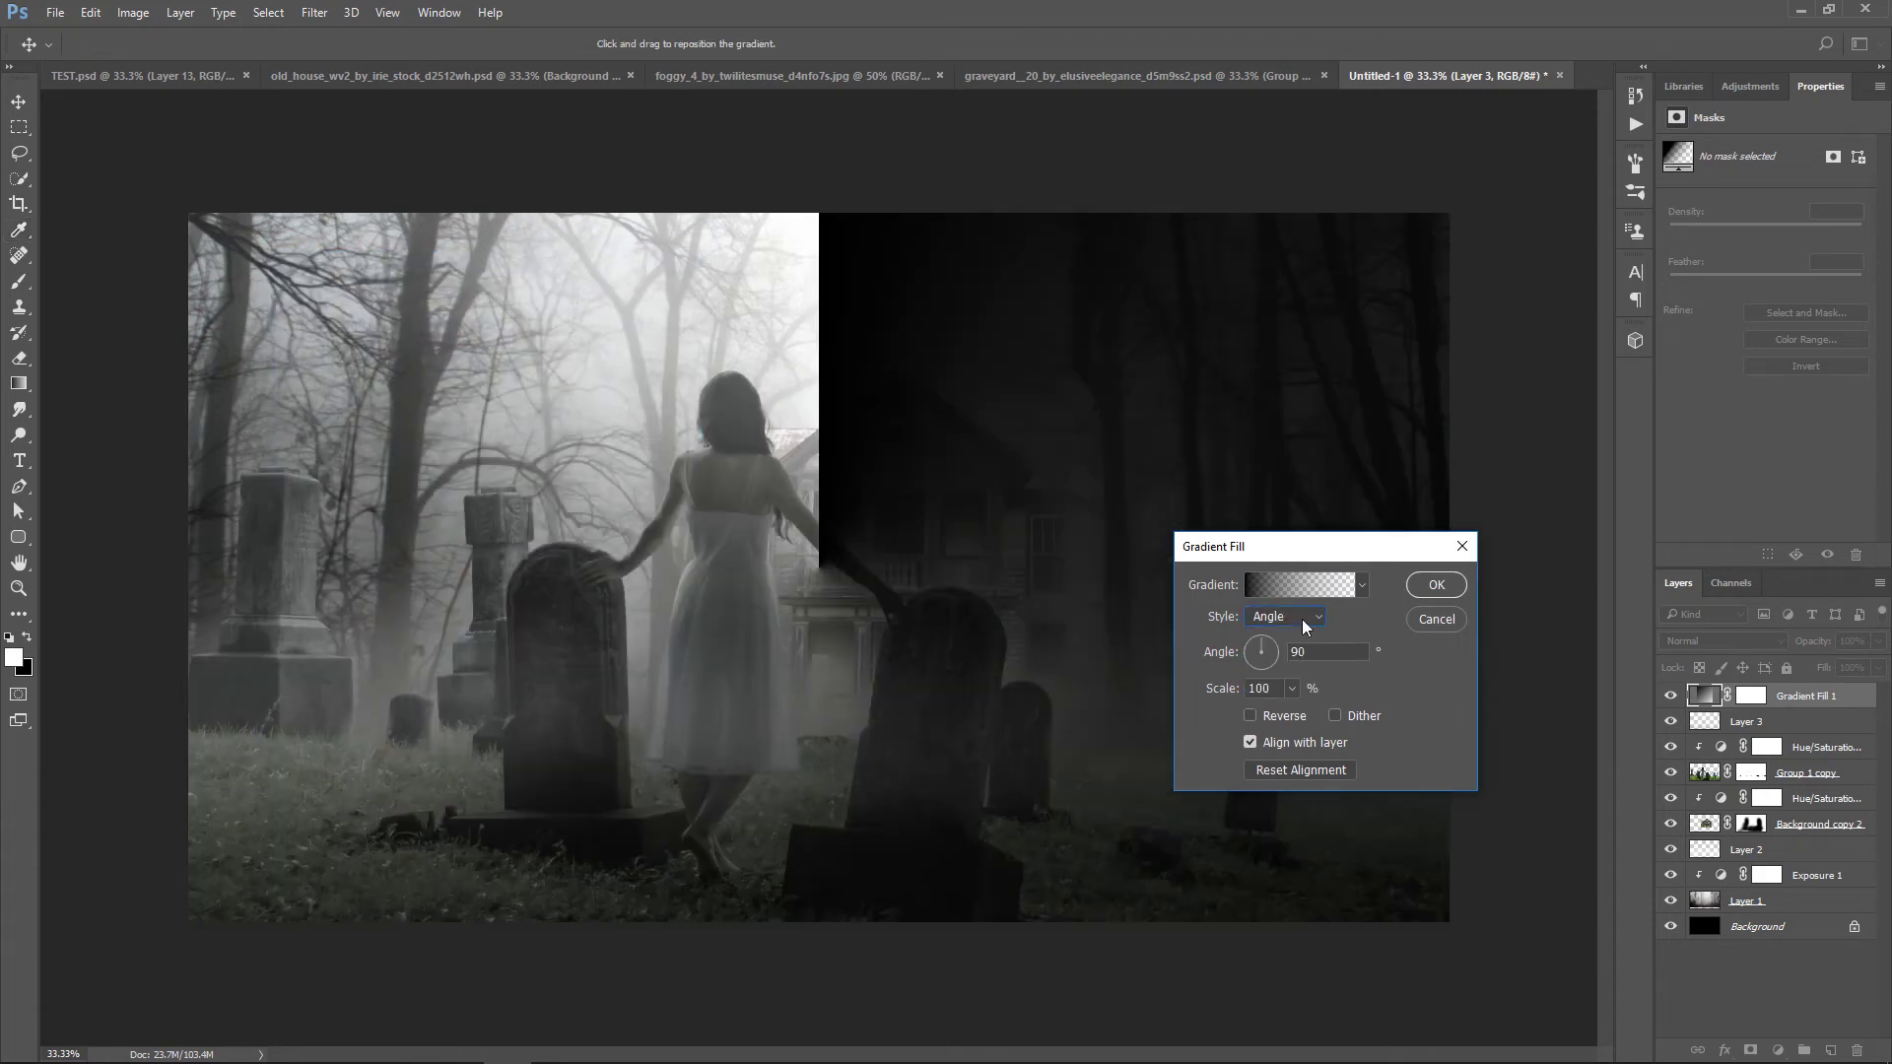
{"action": "left_click", "coordinate": [1284, 616]}
{"action": "left_click", "coordinate": [1271, 643]}
{"action": "left_click", "coordinate": [1250, 715]}
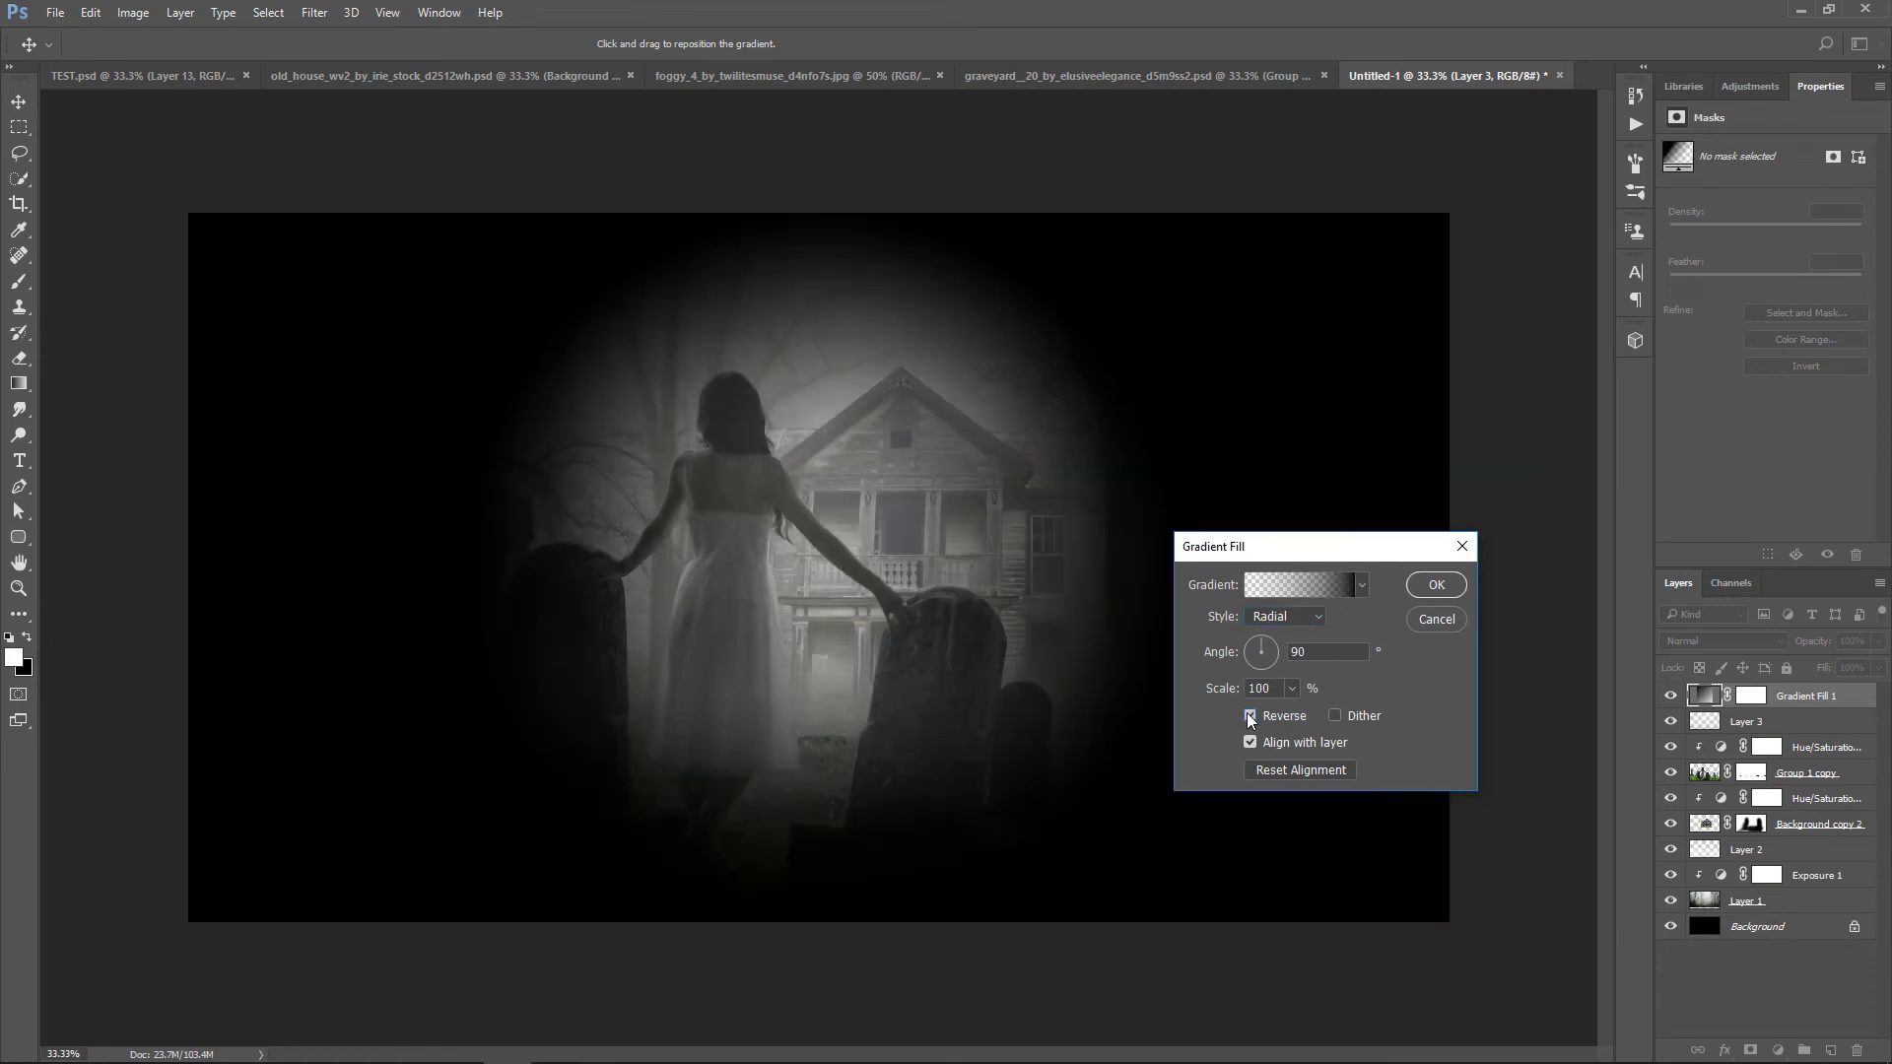
{"action": "left_click", "coordinate": [1292, 689]}
{"action": "left_click_drag", "start_coordinate": [1291, 708], "coordinate": [1322, 713]}
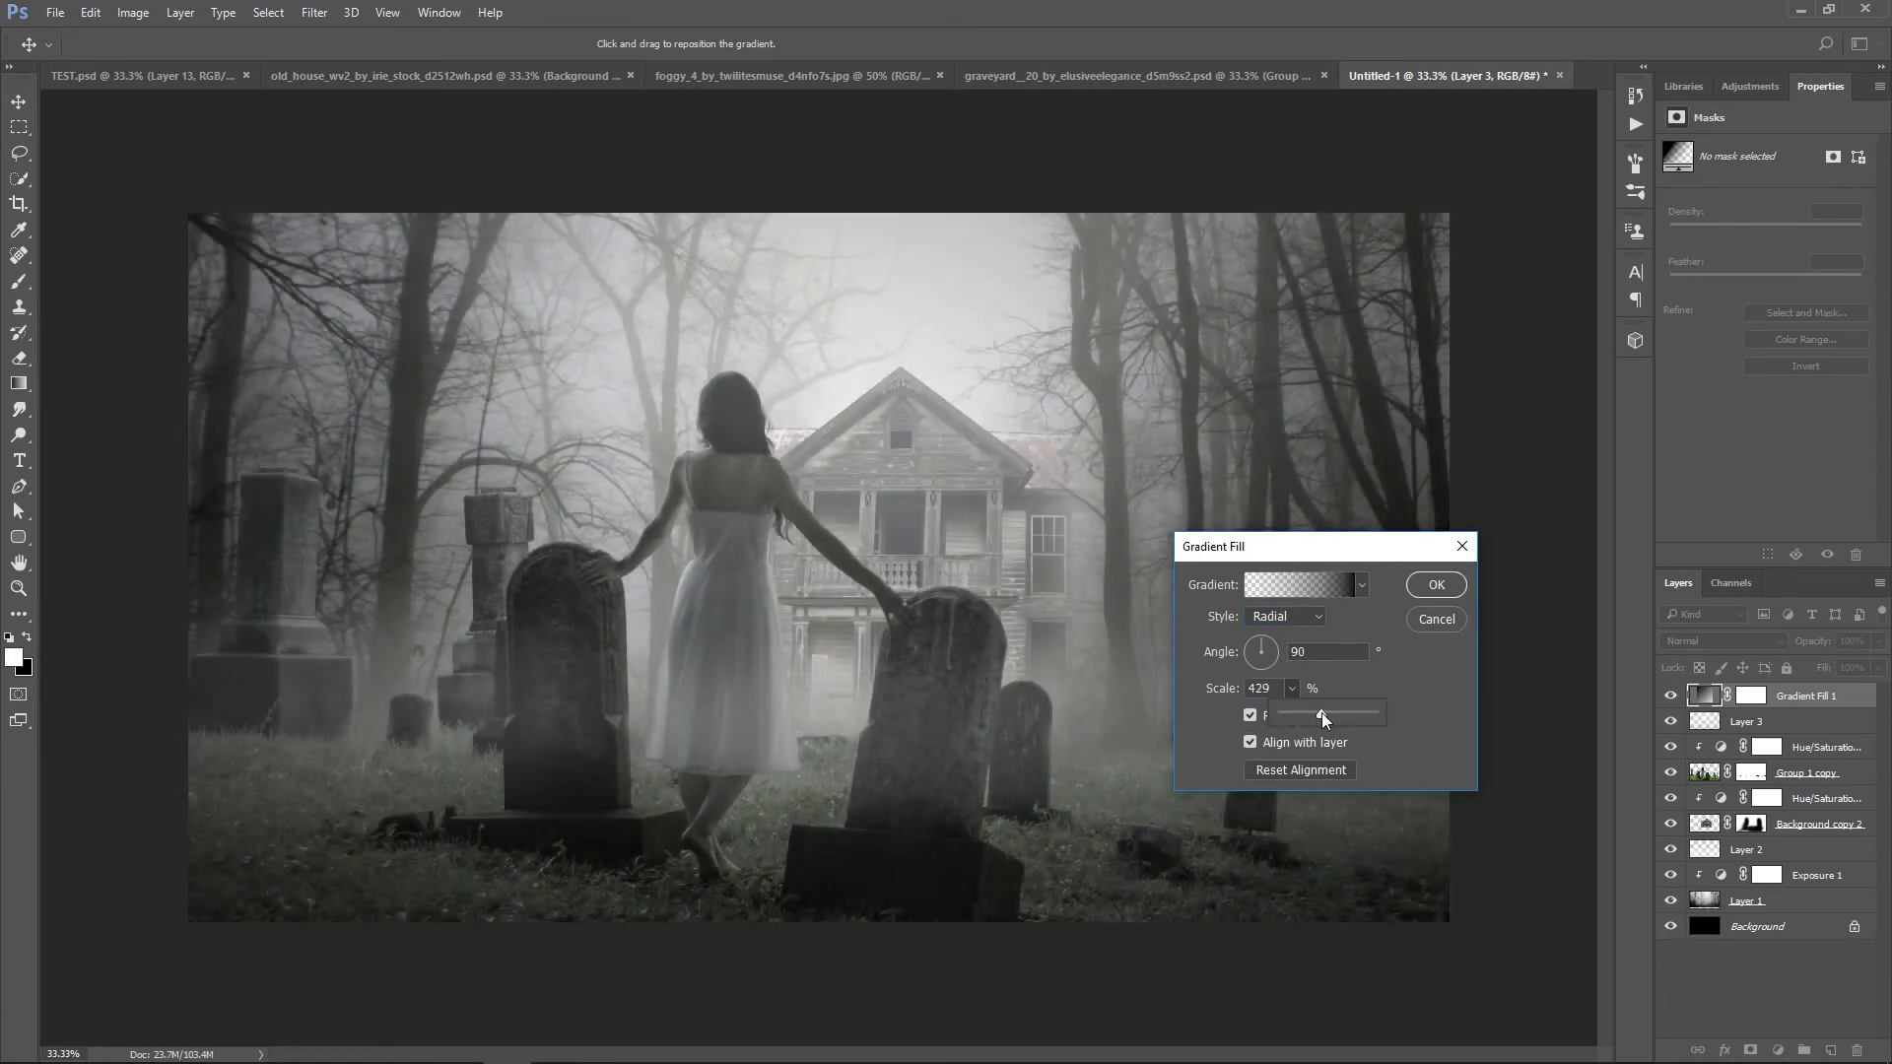
{"action": "left_click", "coordinate": [1436, 585]}
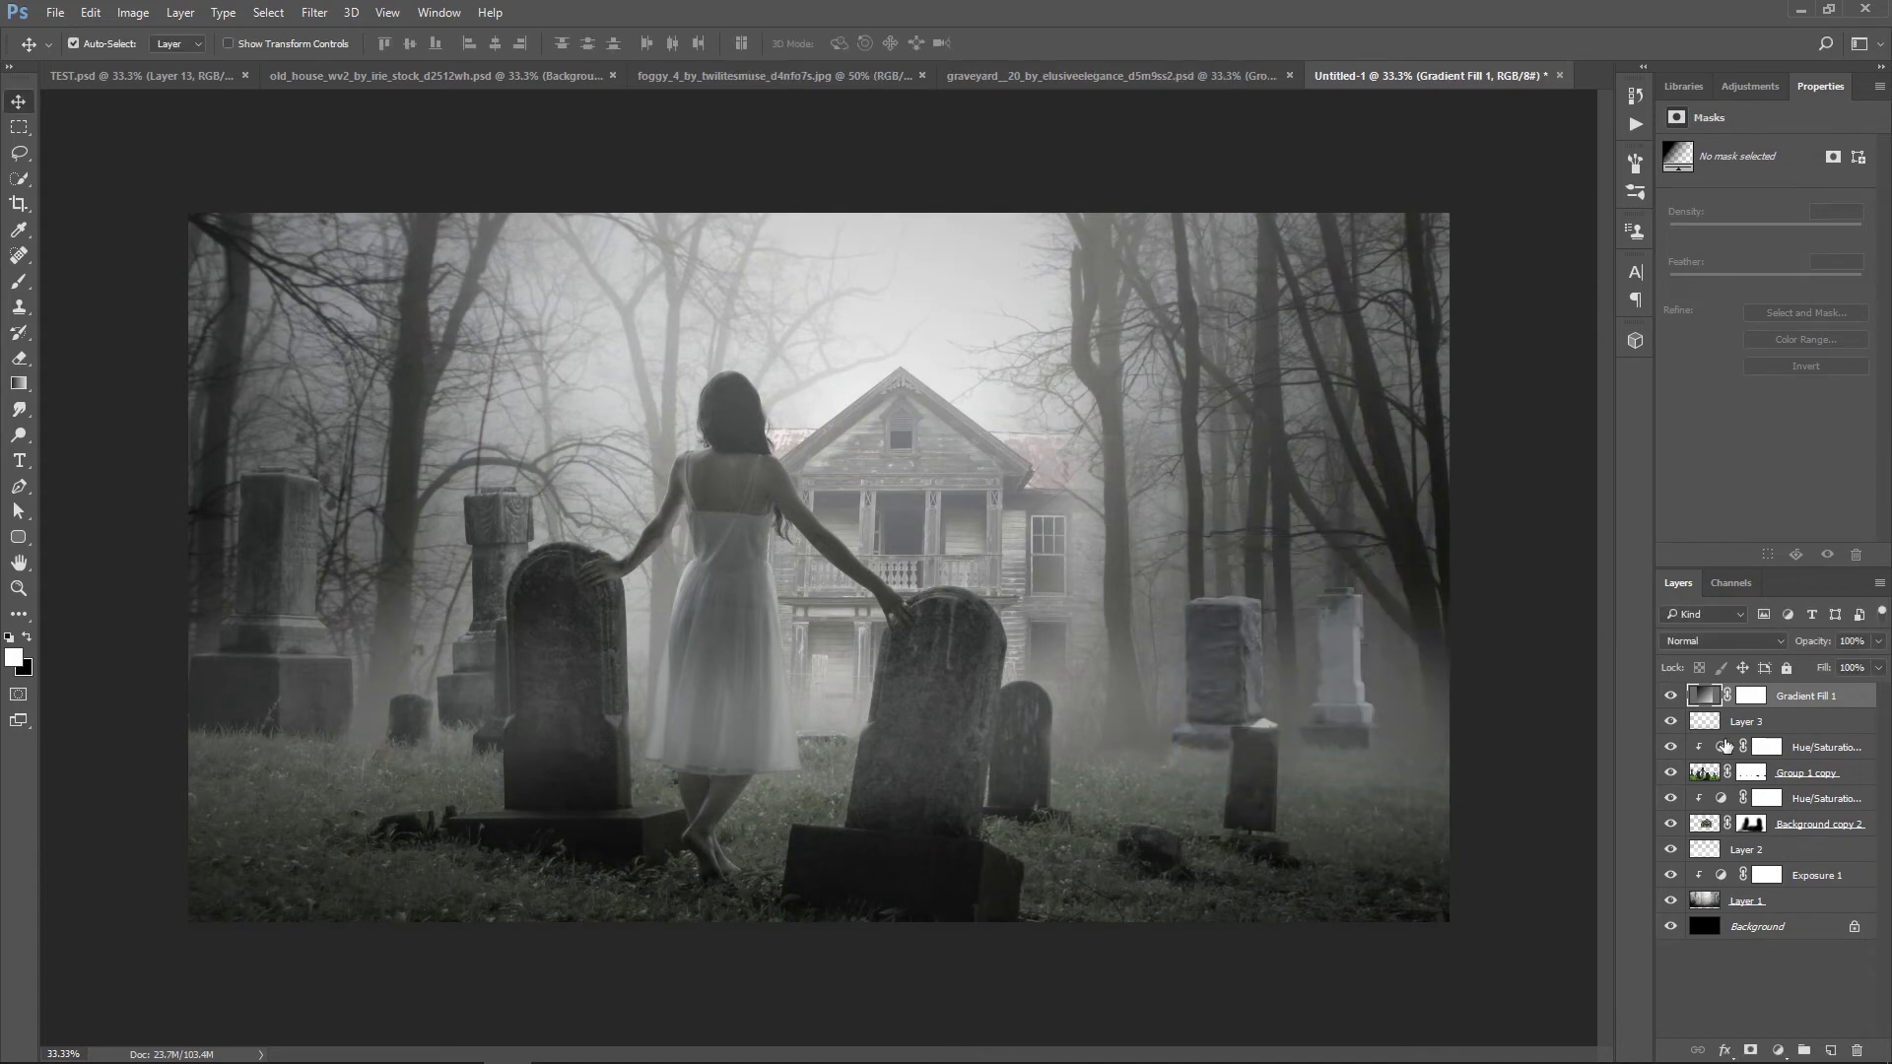
Compare the image with and without the vignette and set the gradient fill layer's opacity to 66%
{"action": "left_click", "coordinate": [1670, 695]}
{"action": "left_click", "coordinate": [1669, 697]}
{"action": "left_click_drag", "start_coordinate": [1874, 668], "coordinate": [1848, 670]}
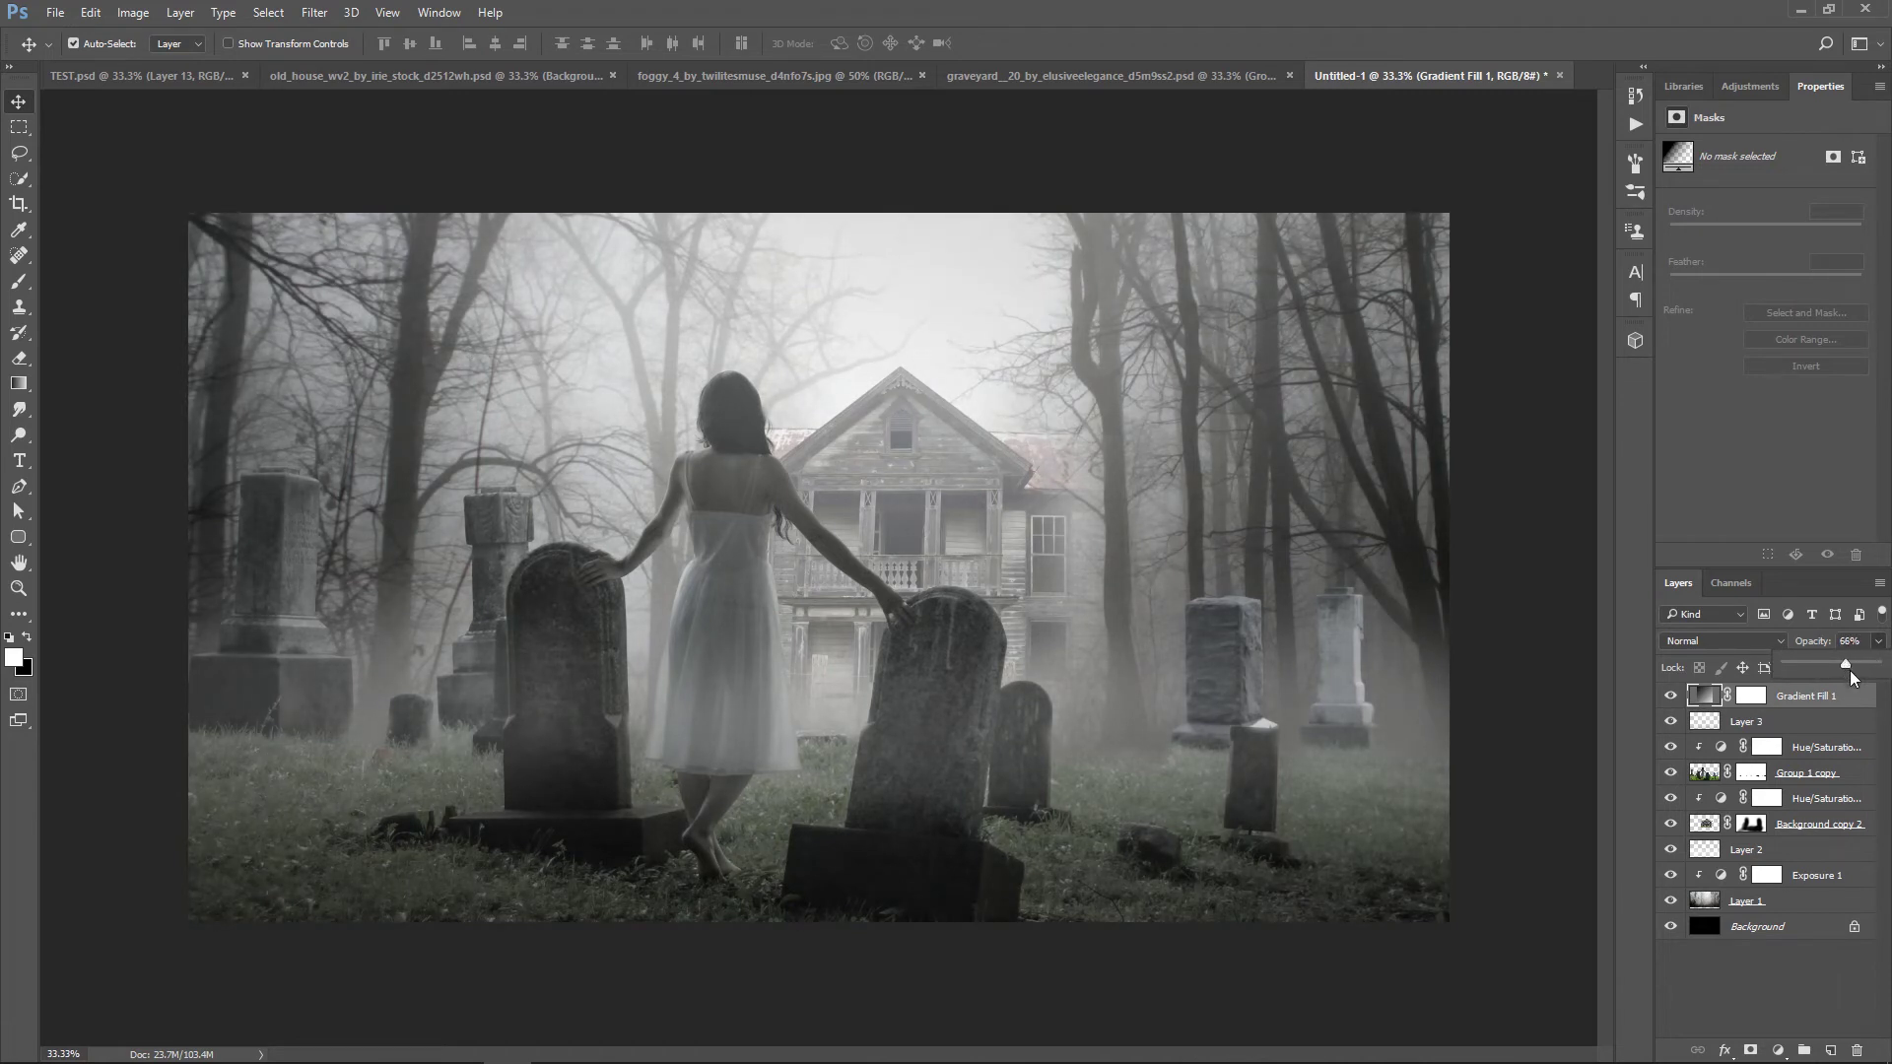
Stamp all visible layers onto a new top layer and cool it in Camera Raw with temperature -20 and tint +17
{"action": "left_click", "coordinate": [1830, 1051]}
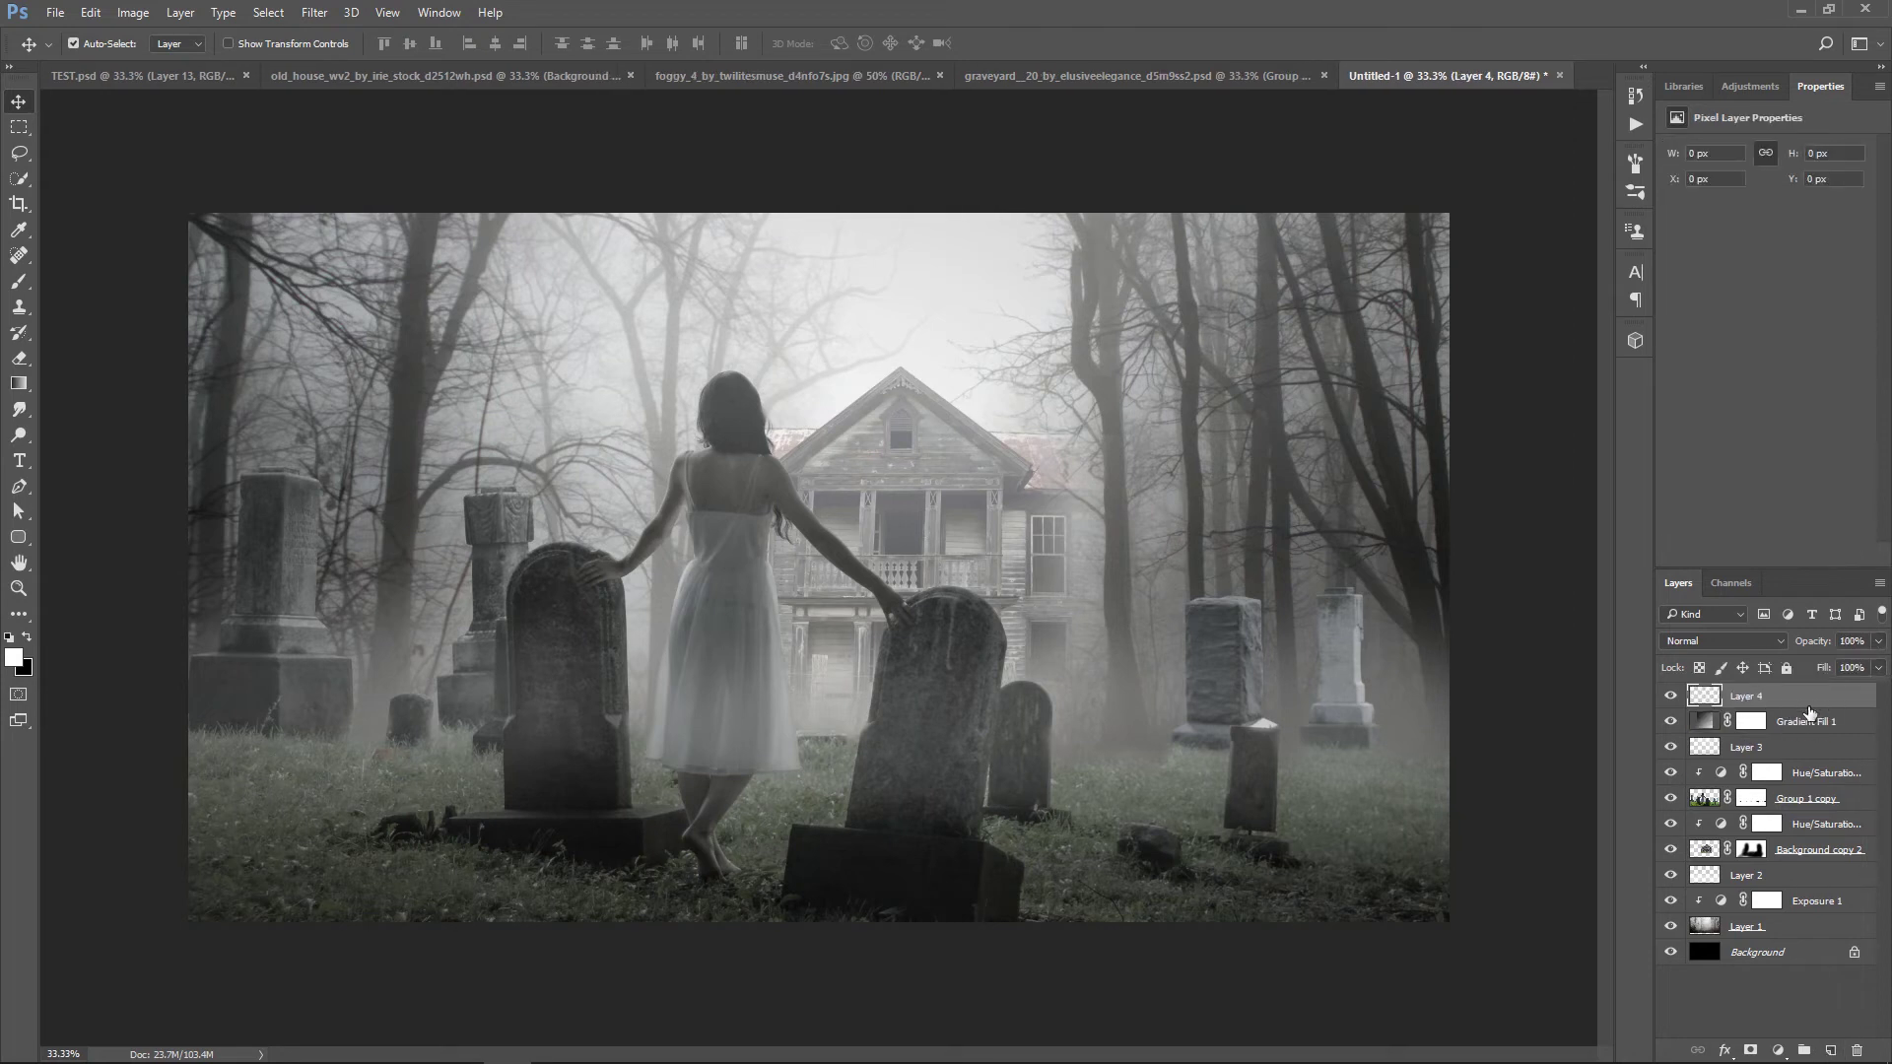
{"action": "key", "text": "ctrl+alt+shift+e"}
{"action": "left_click", "coordinate": [316, 14]}
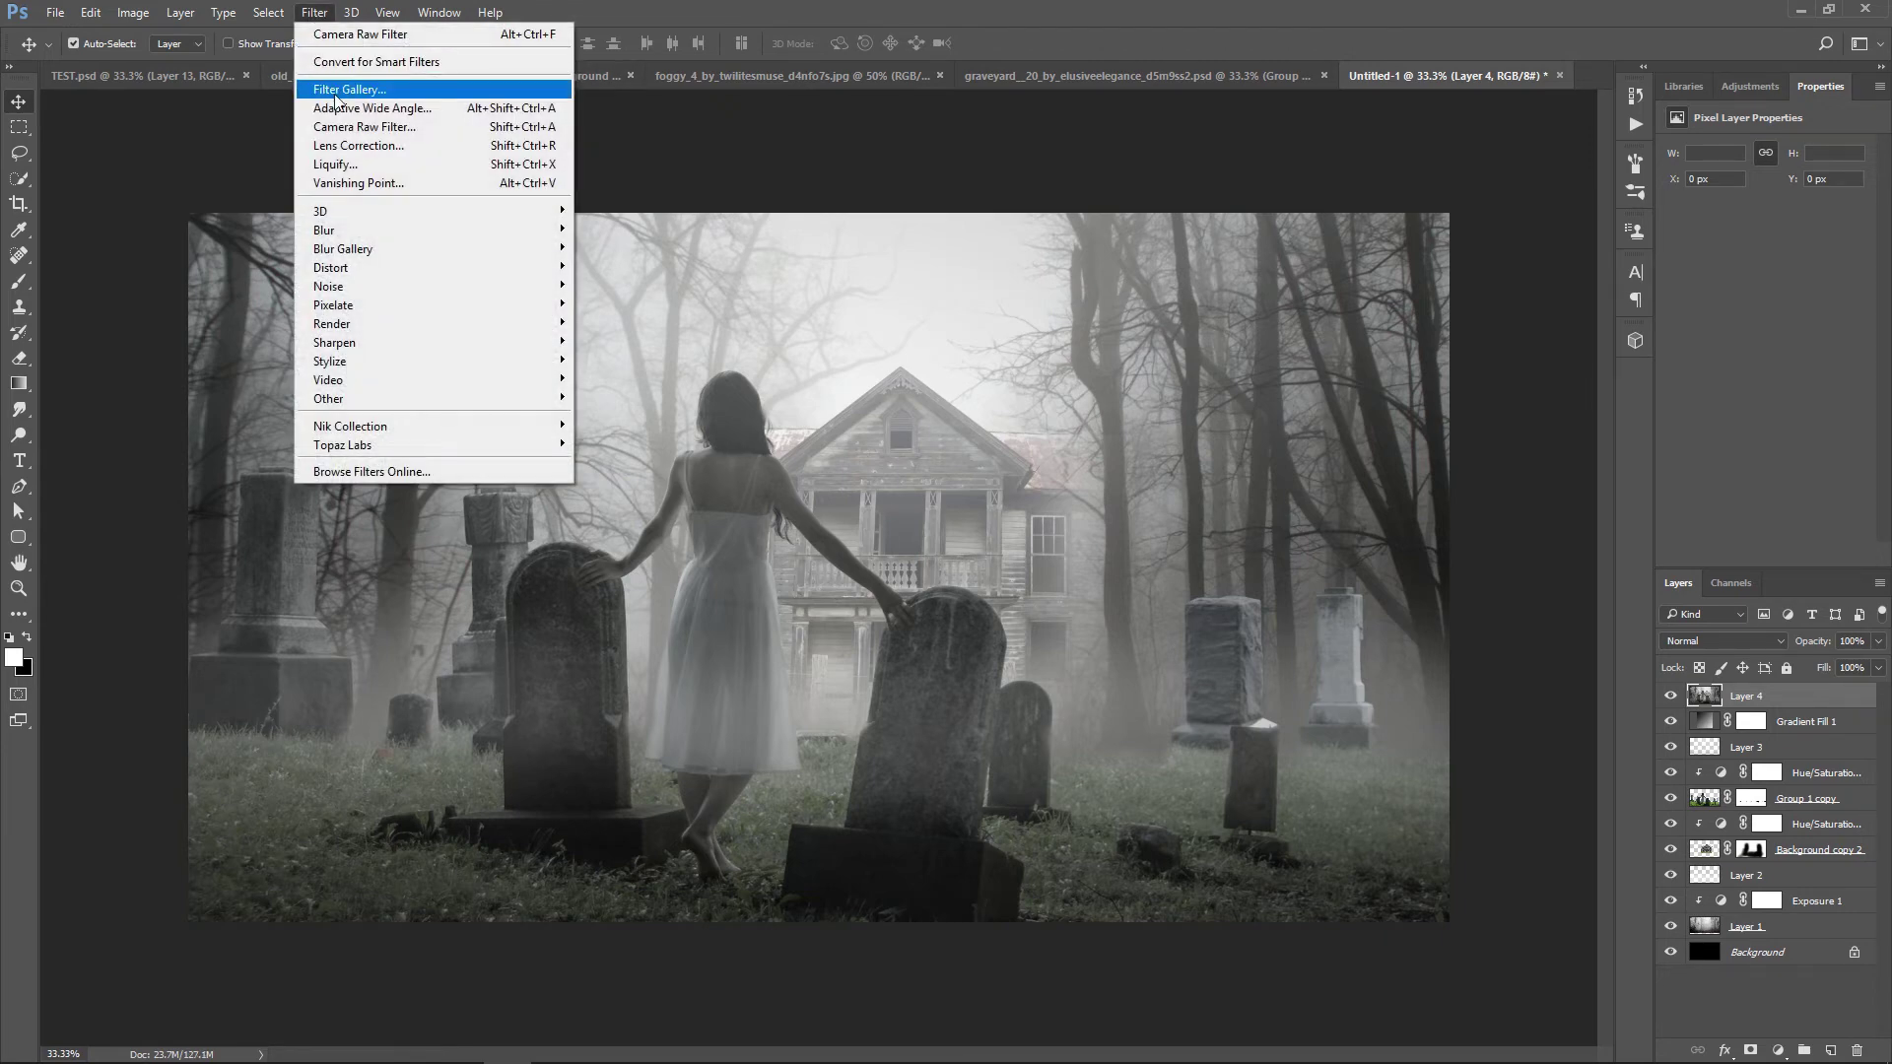
{"action": "left_click", "coordinate": [347, 126]}
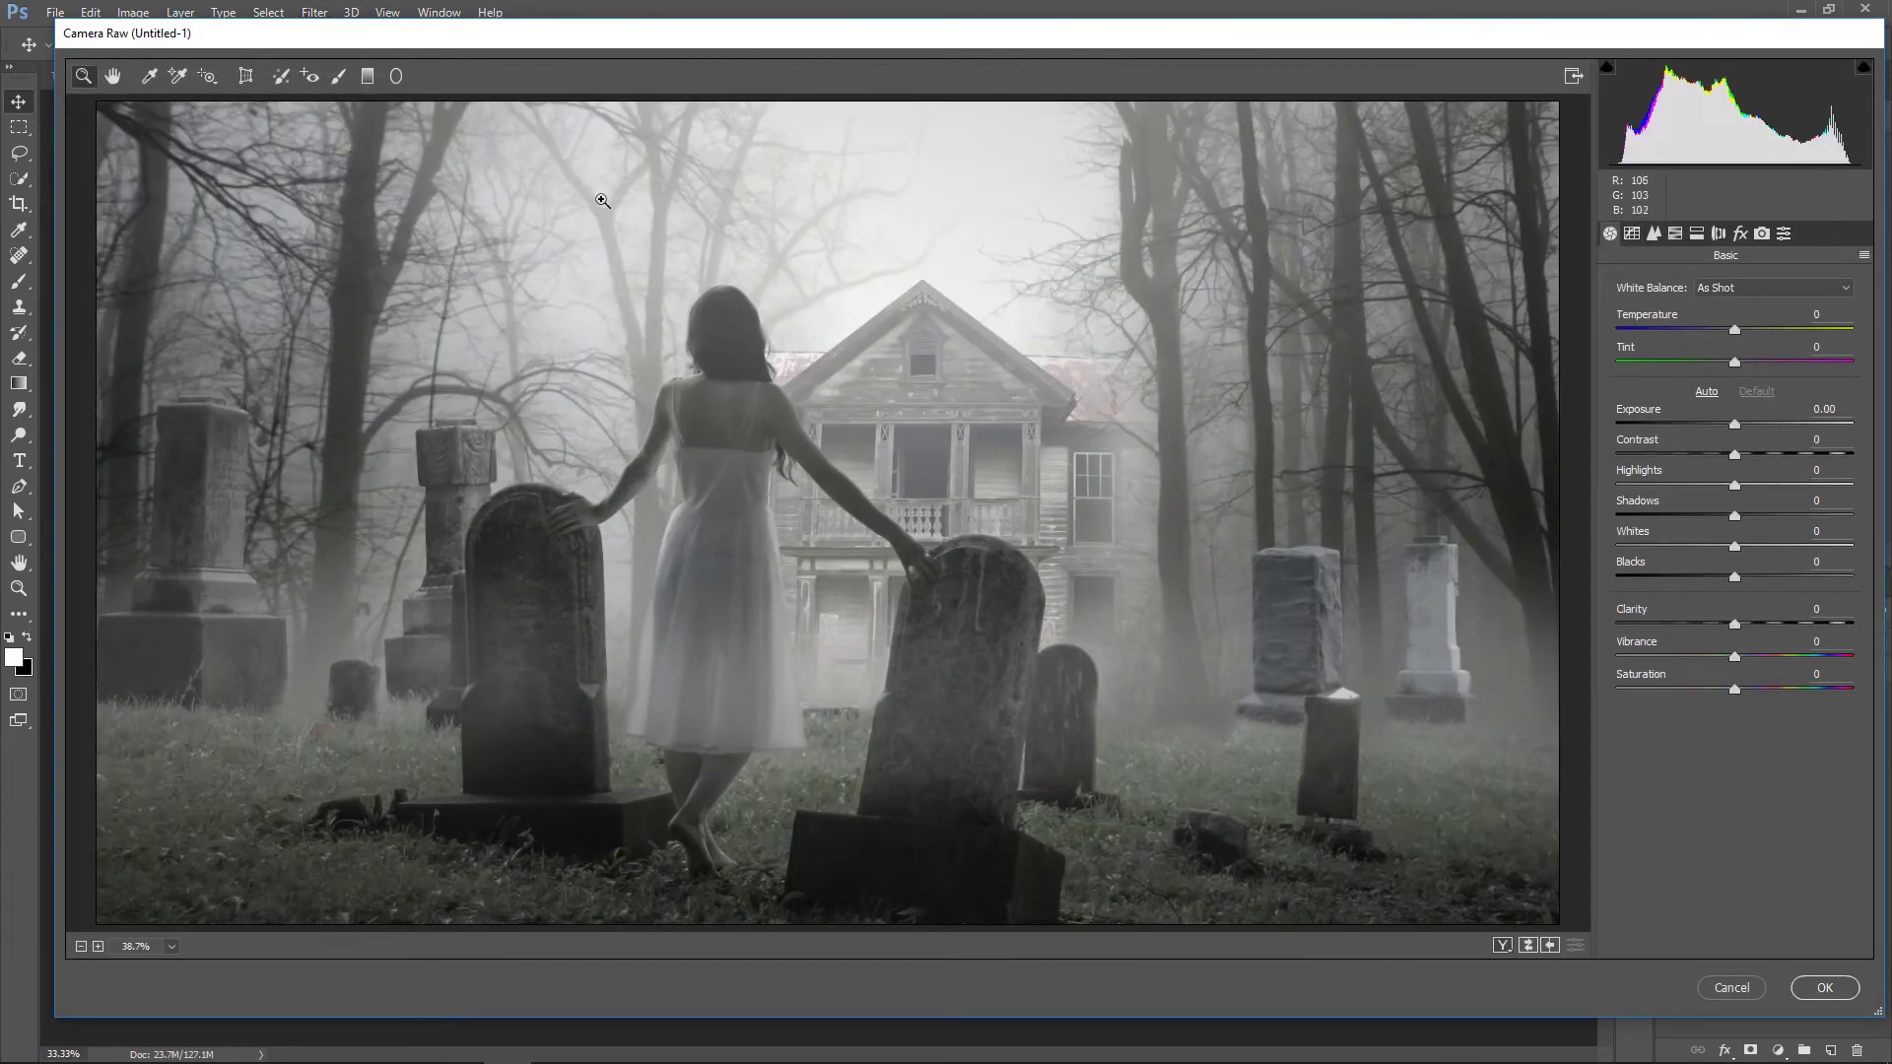
{"action": "left_click_drag", "start_coordinate": [1735, 362], "coordinate": [1713, 328]}
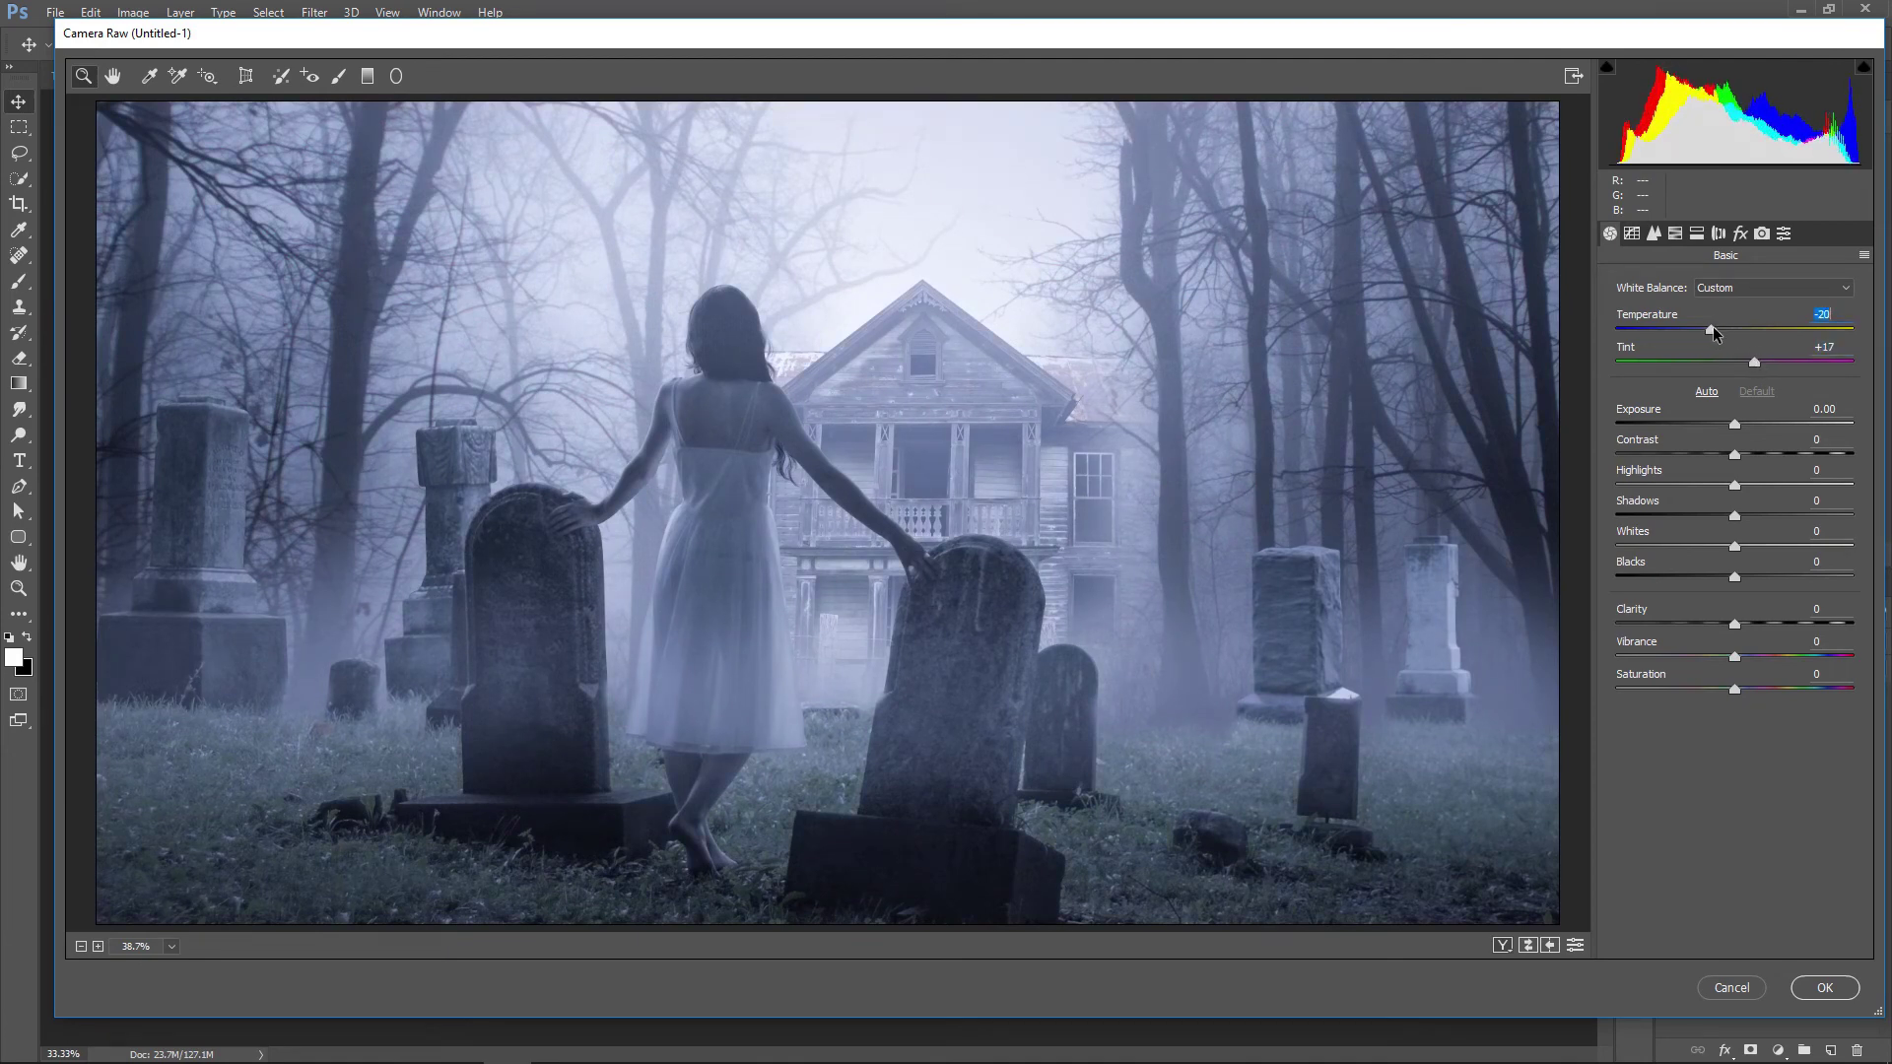
{"action": "left_click", "coordinate": [1823, 989]}
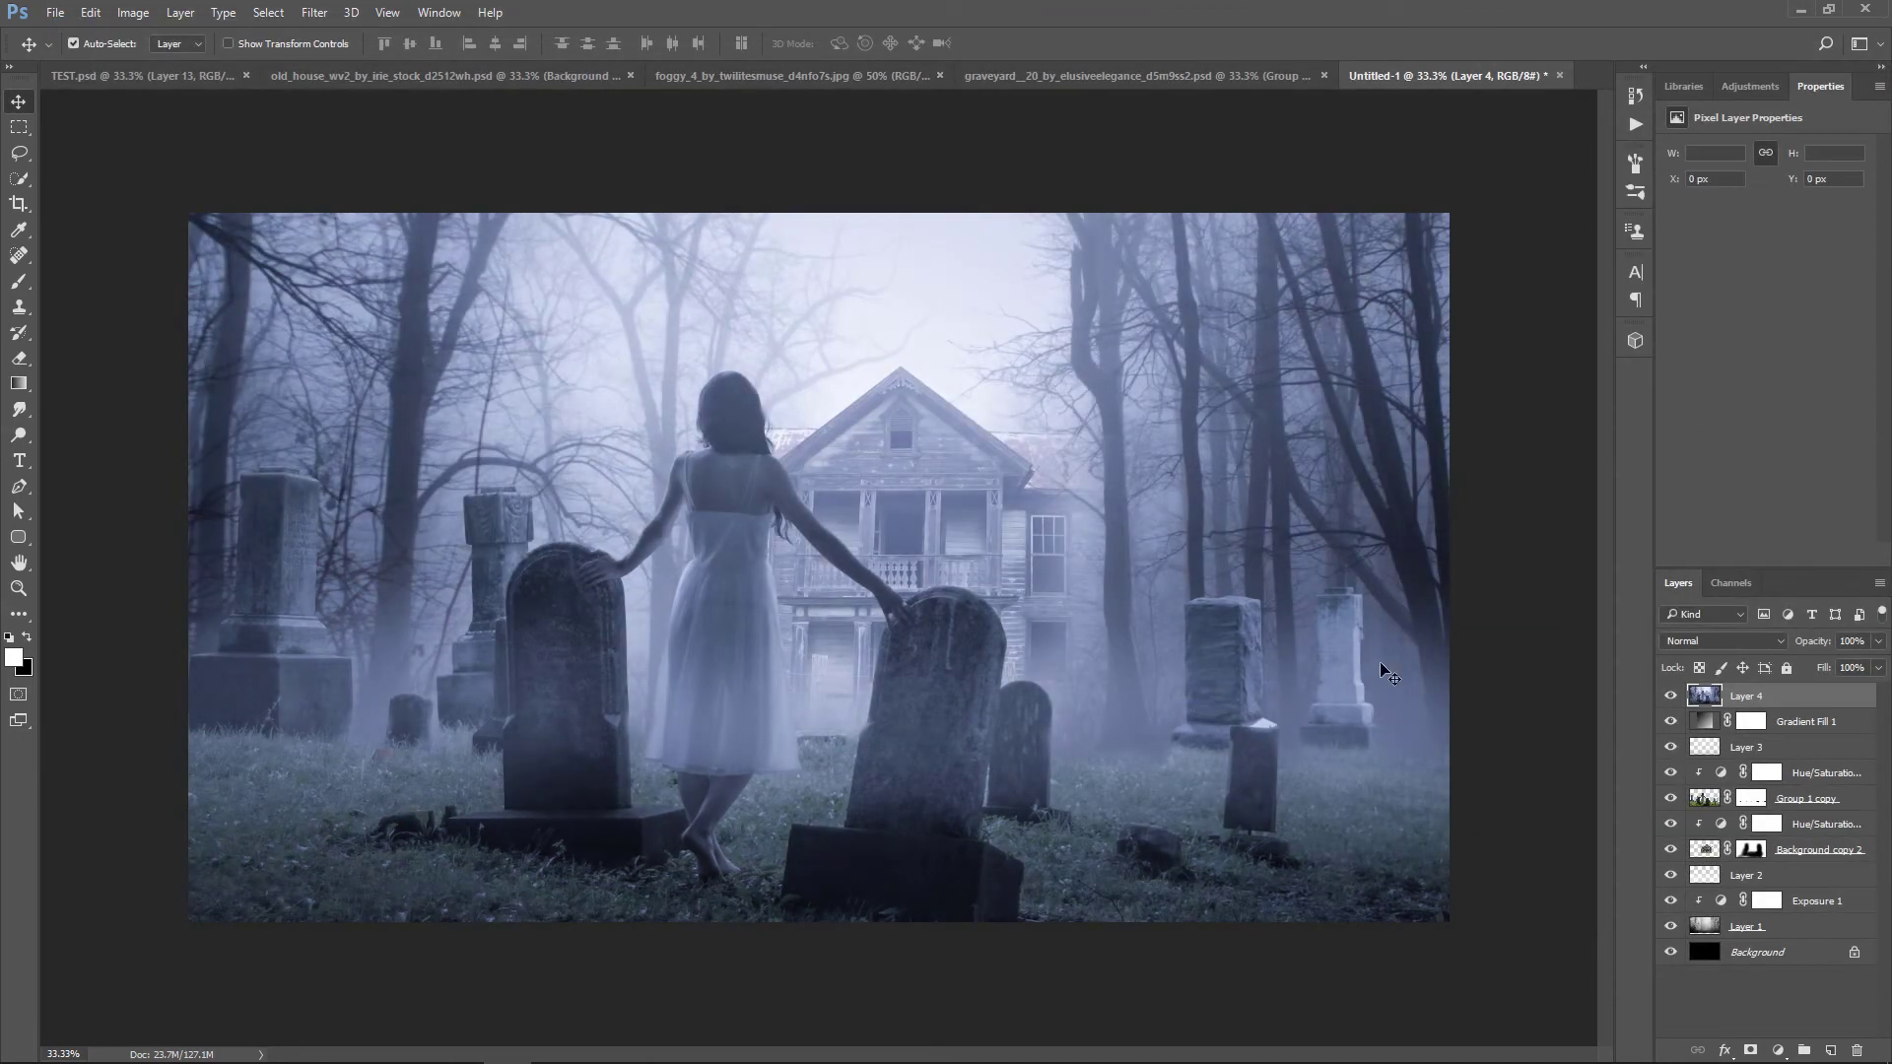
Open the stamped layer in Color Efex Pro 4 and shift the Brilliance / Warmth filter's warmth towards blue
{"action": "left_click", "coordinate": [311, 13]}
{"action": "mouse_move", "coordinate": [439, 431]}
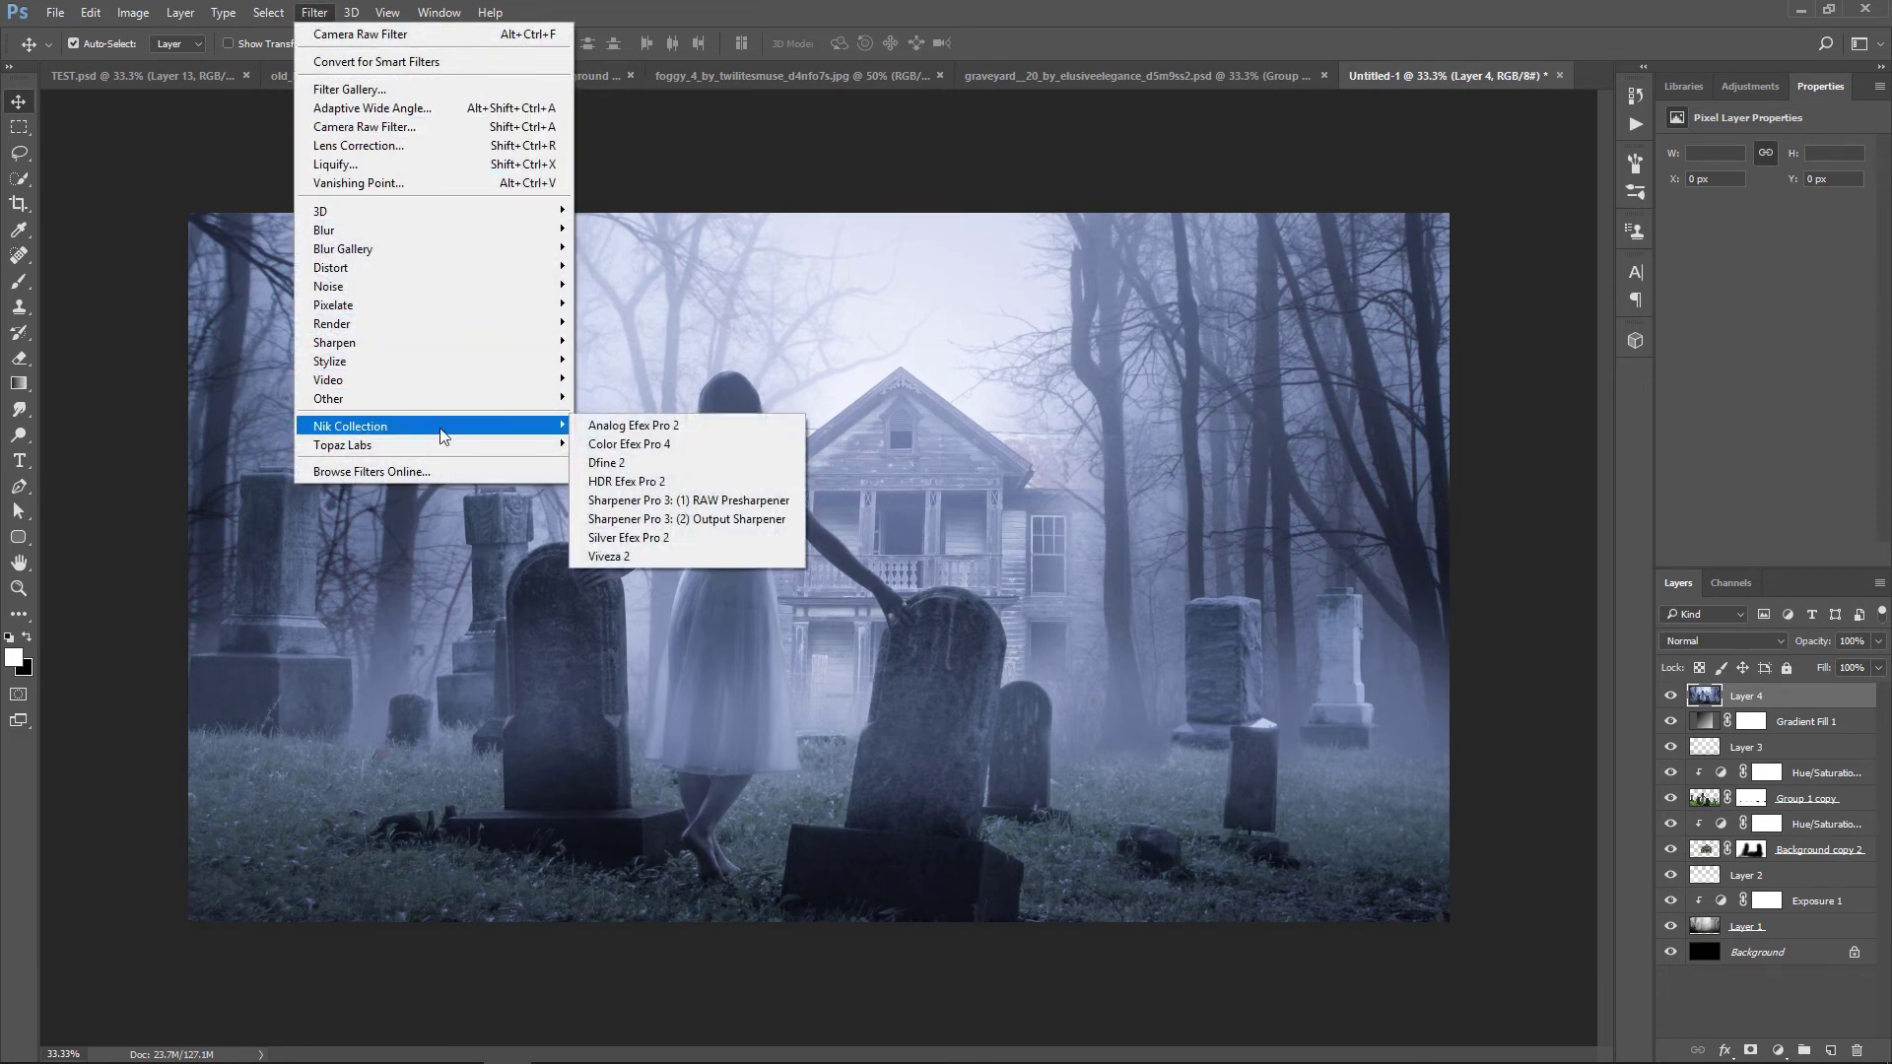
{"action": "left_click", "coordinate": [665, 453]}
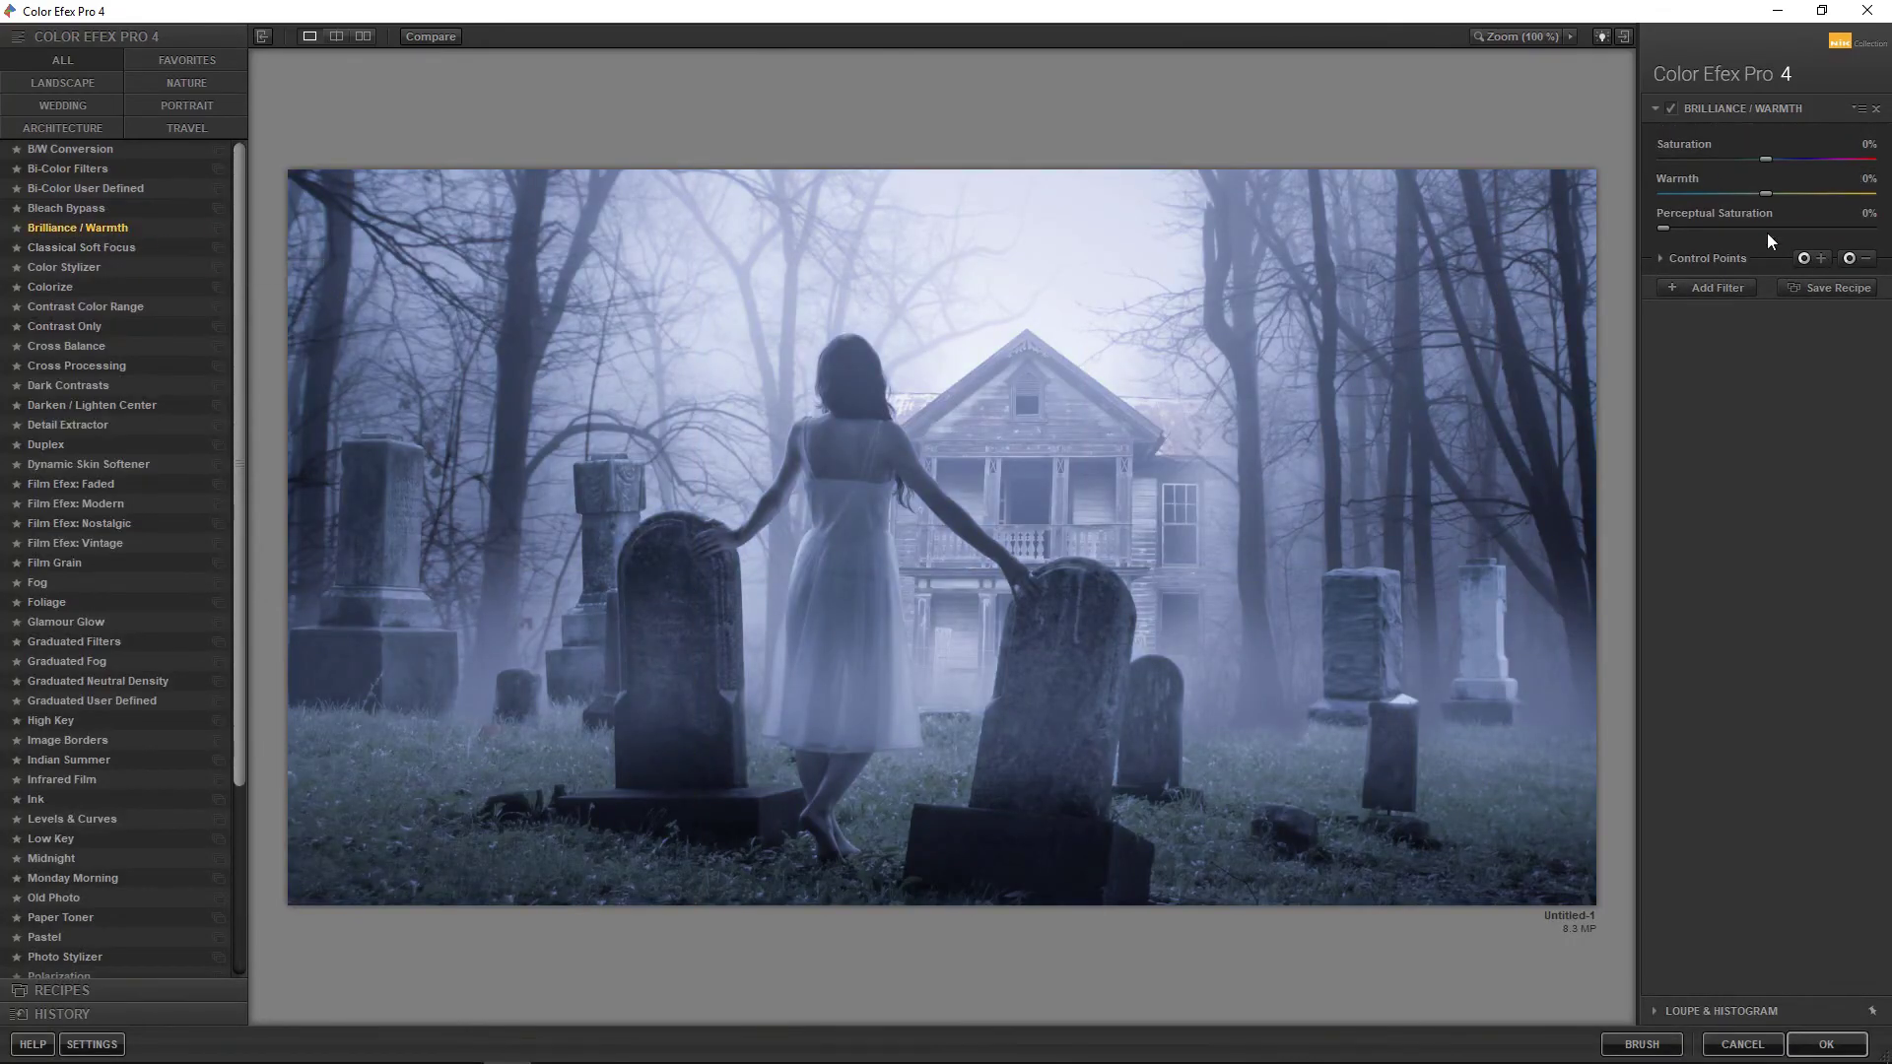
{"action": "left_click_drag", "start_coordinate": [1766, 192], "coordinate": [1724, 193]}
Add a Cross Processing filter to the stack using method B05
{"action": "left_click", "coordinate": [1714, 286]}
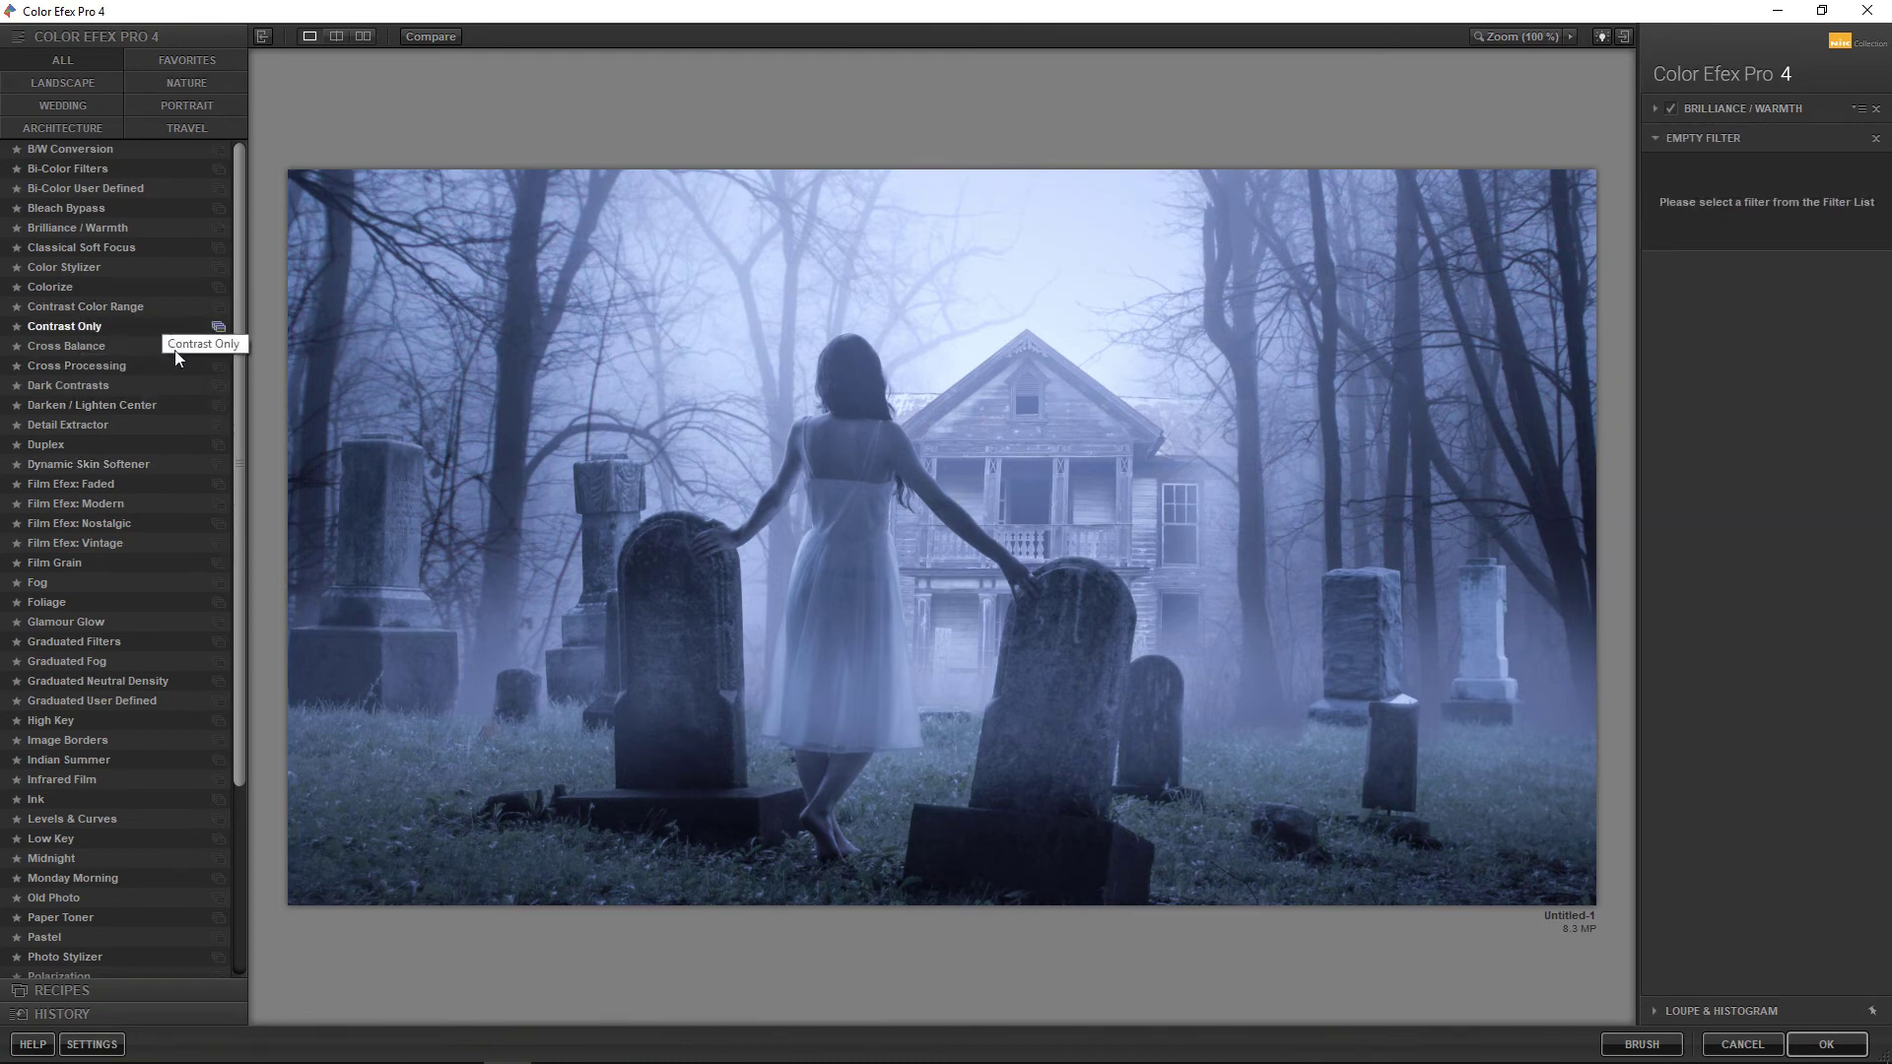
{"action": "left_click", "coordinate": [76, 363]}
{"action": "left_click", "coordinate": [1800, 178]}
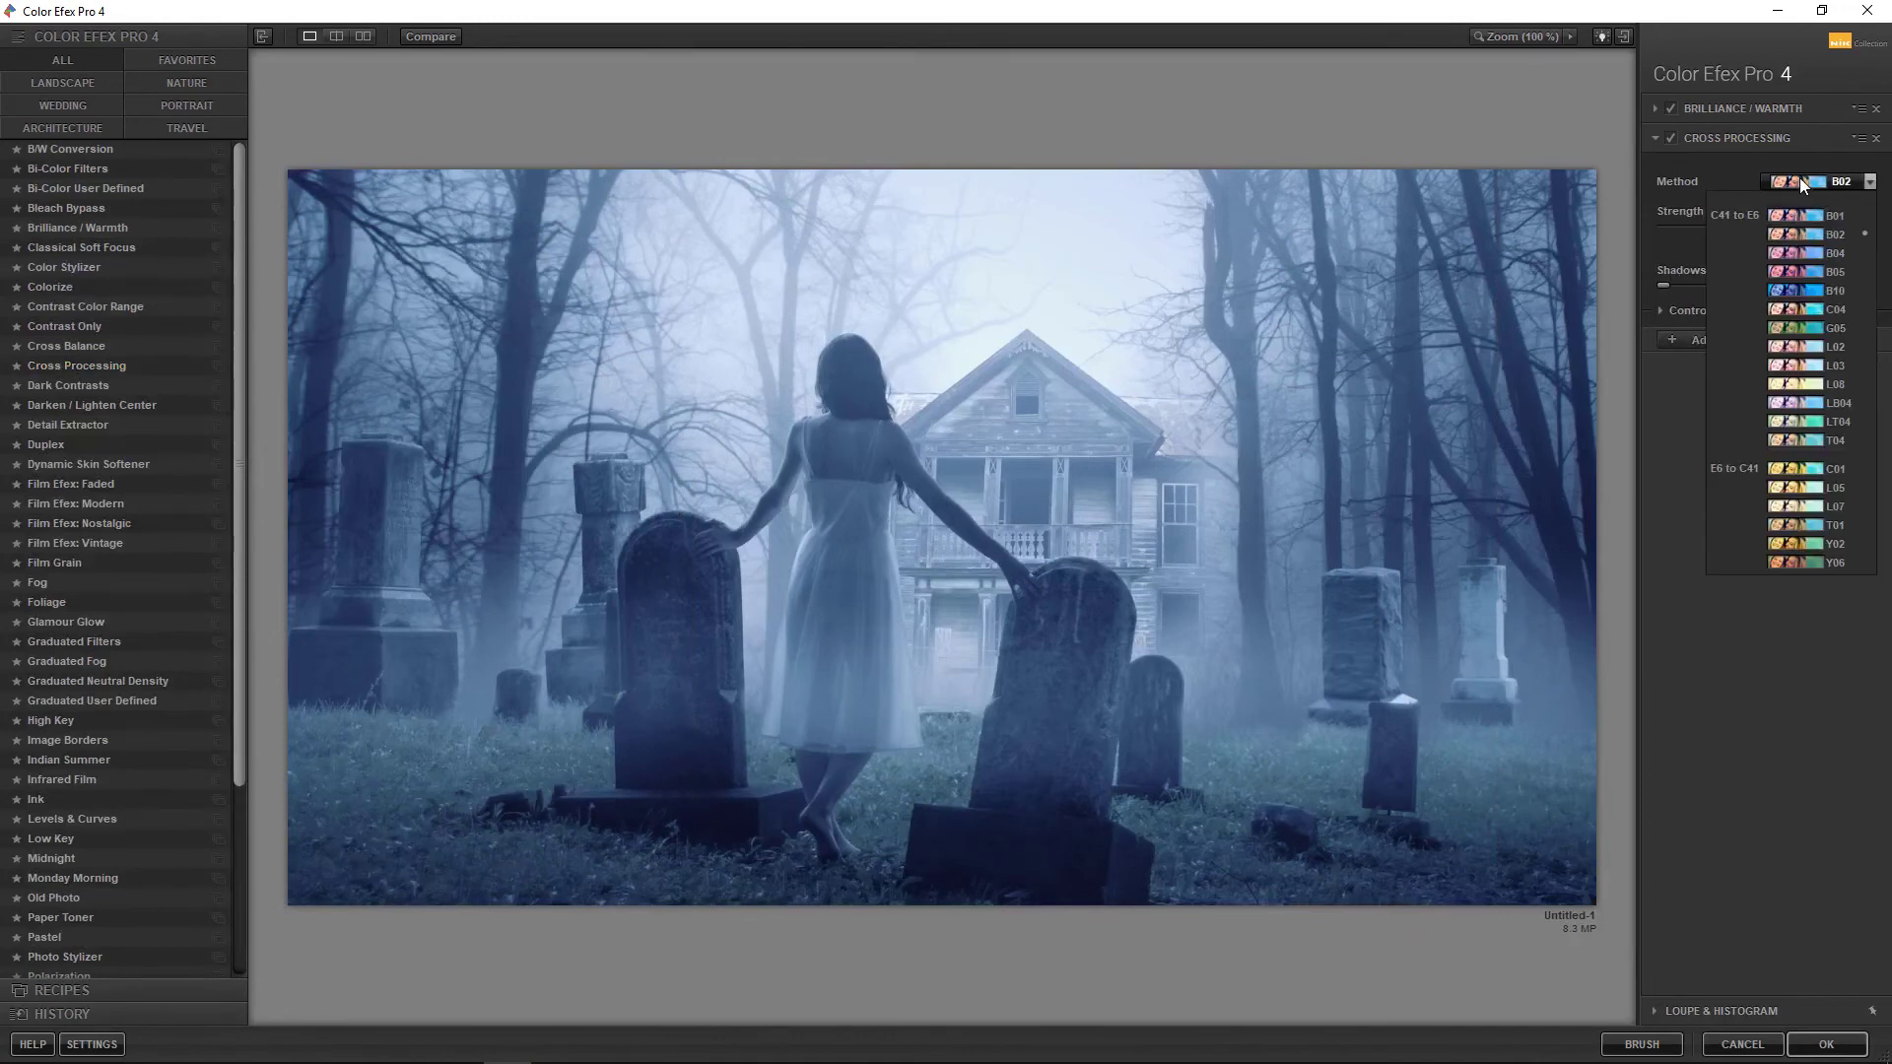
{"action": "left_click", "coordinate": [1801, 276]}
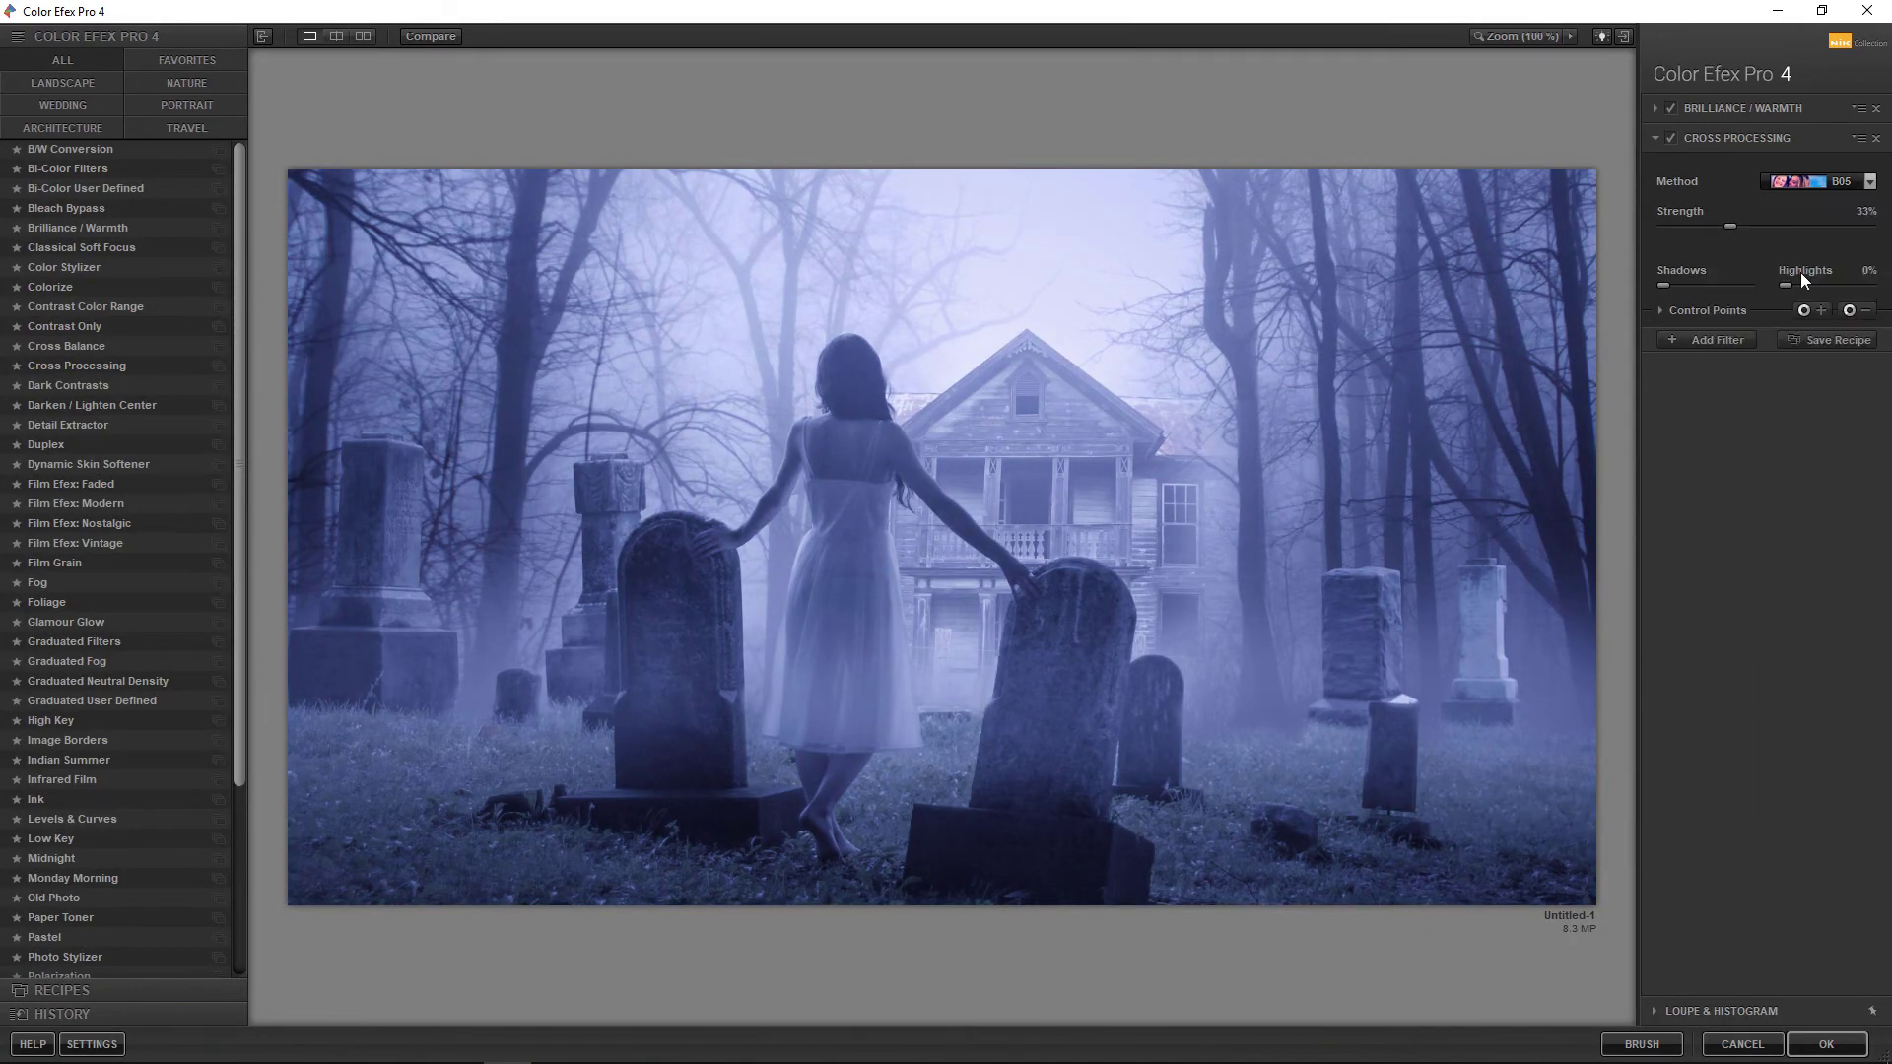
Add a Glamour Glow filter to the stack and slightly adjust its glow warmth
{"action": "left_click", "coordinate": [1699, 341]}
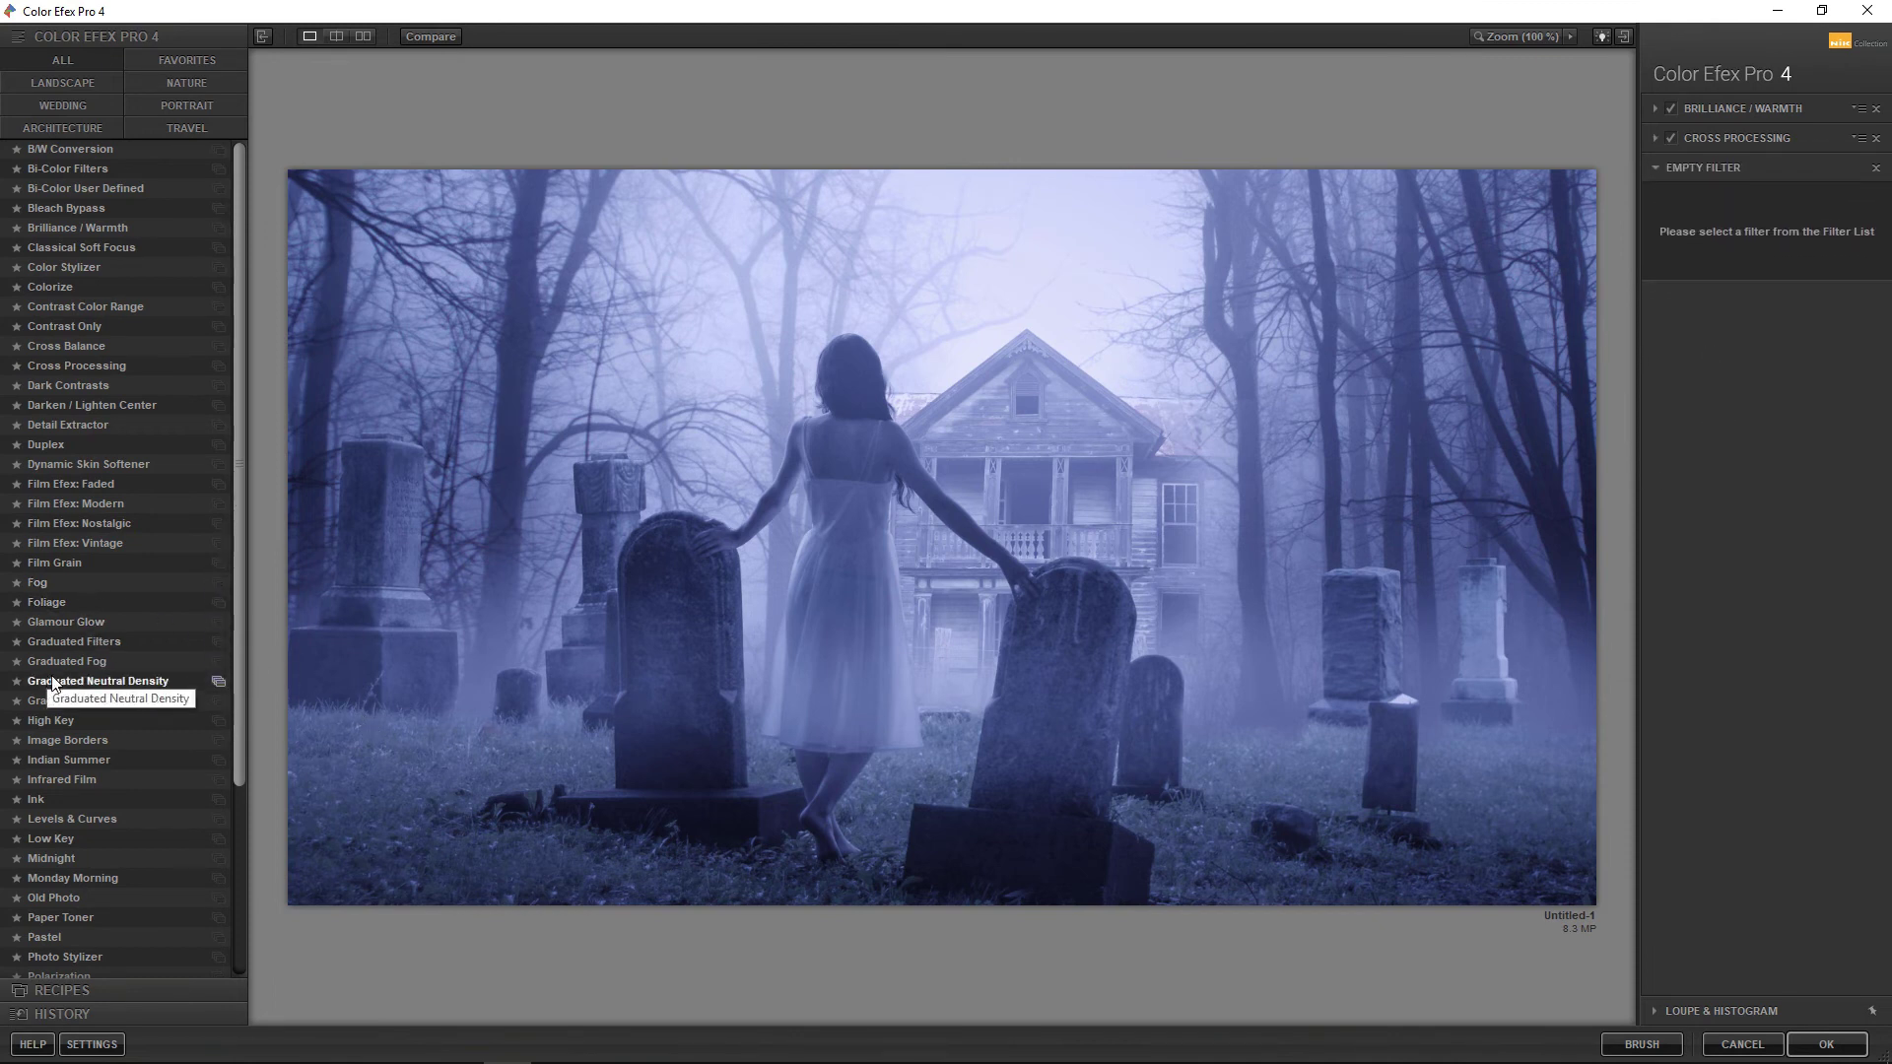
{"action": "left_click", "coordinate": [74, 622]}
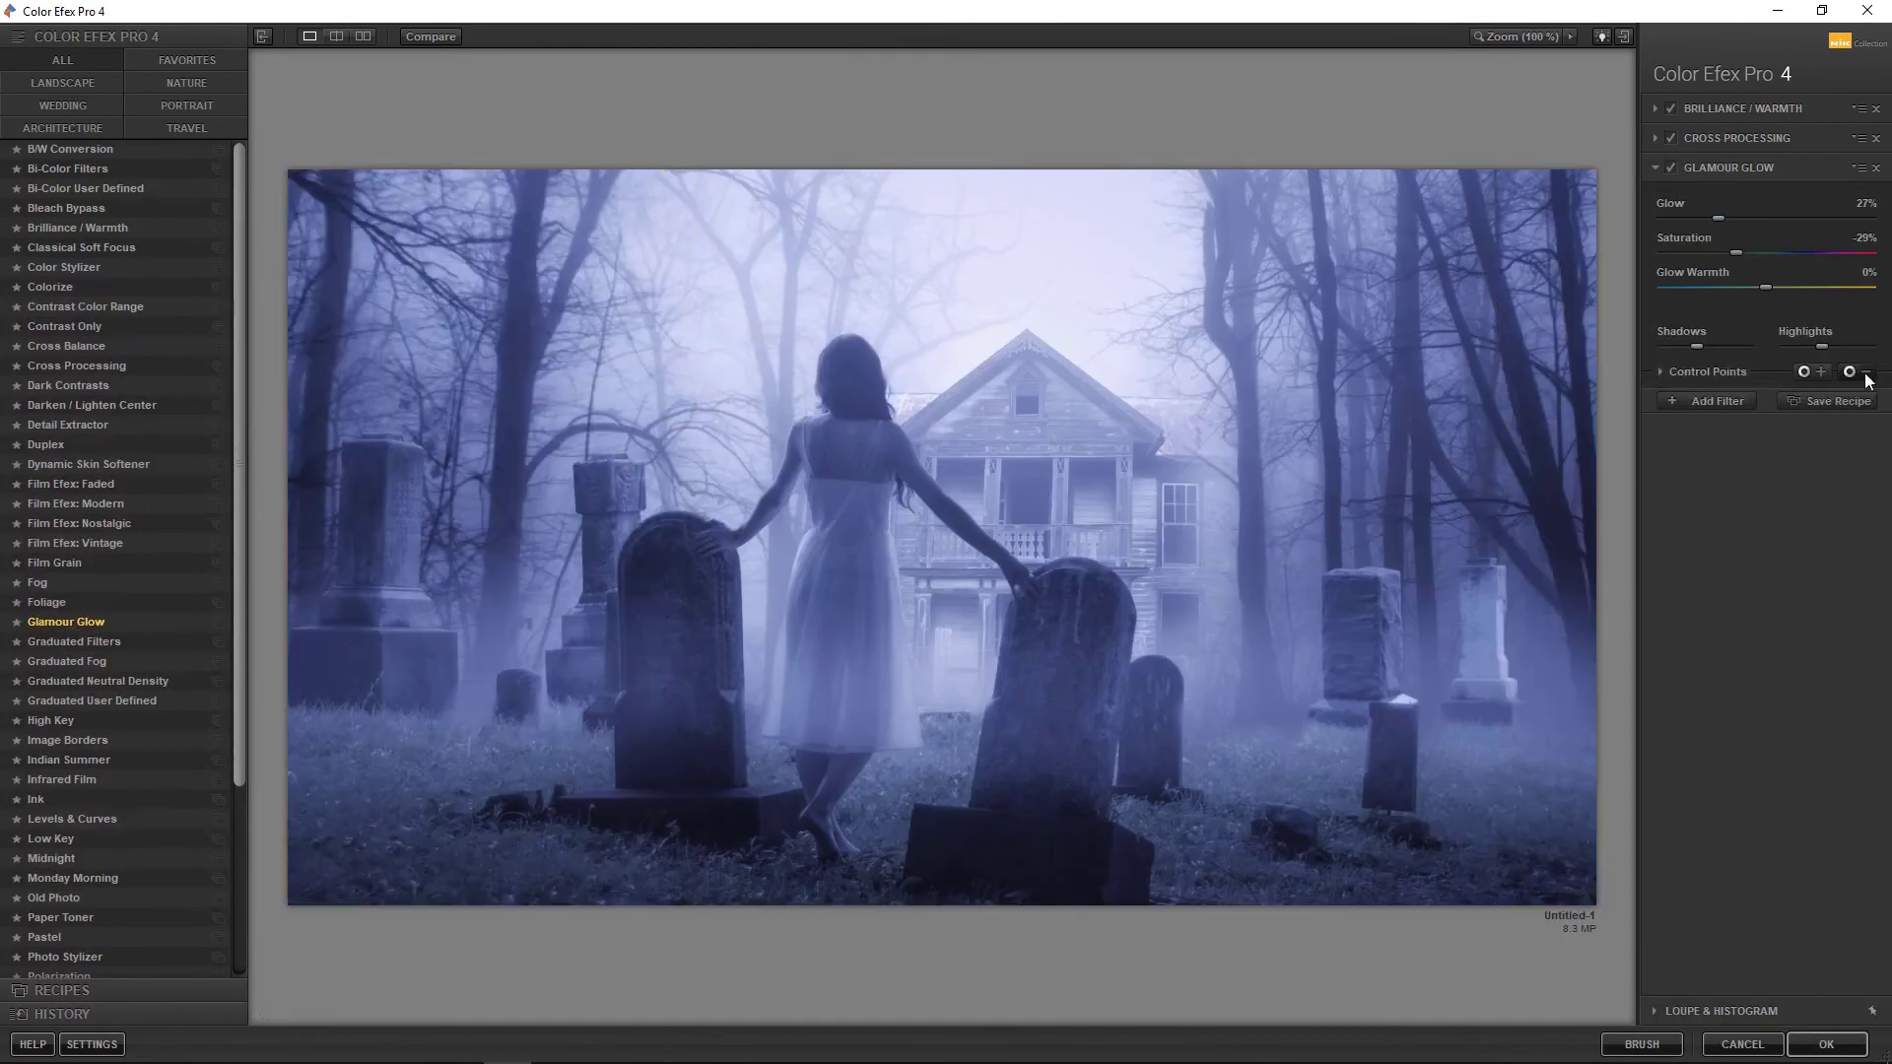
{"action": "left_click_drag", "start_coordinate": [1794, 282], "coordinate": [1798, 282]}
Add a Graduated Fog filter at 11% opacity and apply the whole filter stack to the composite
{"action": "left_click", "coordinate": [1711, 399]}
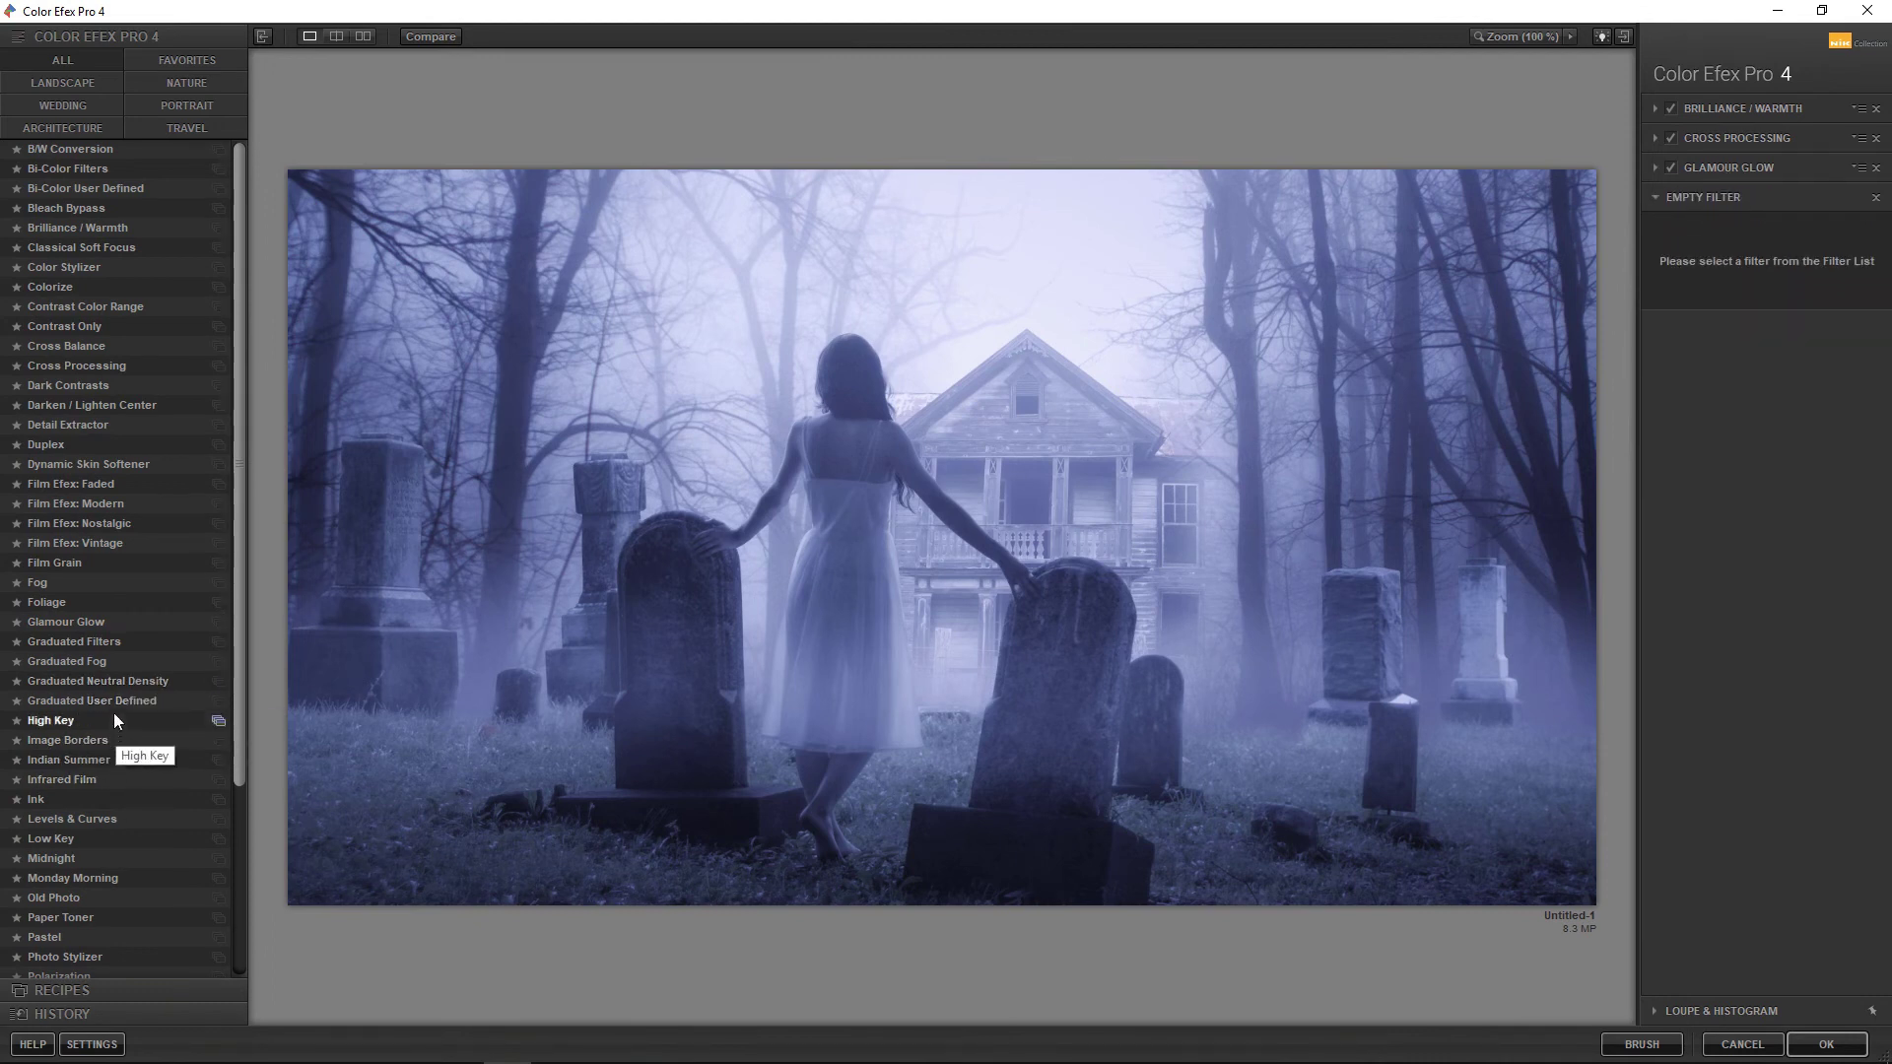
{"action": "left_click", "coordinate": [63, 659]}
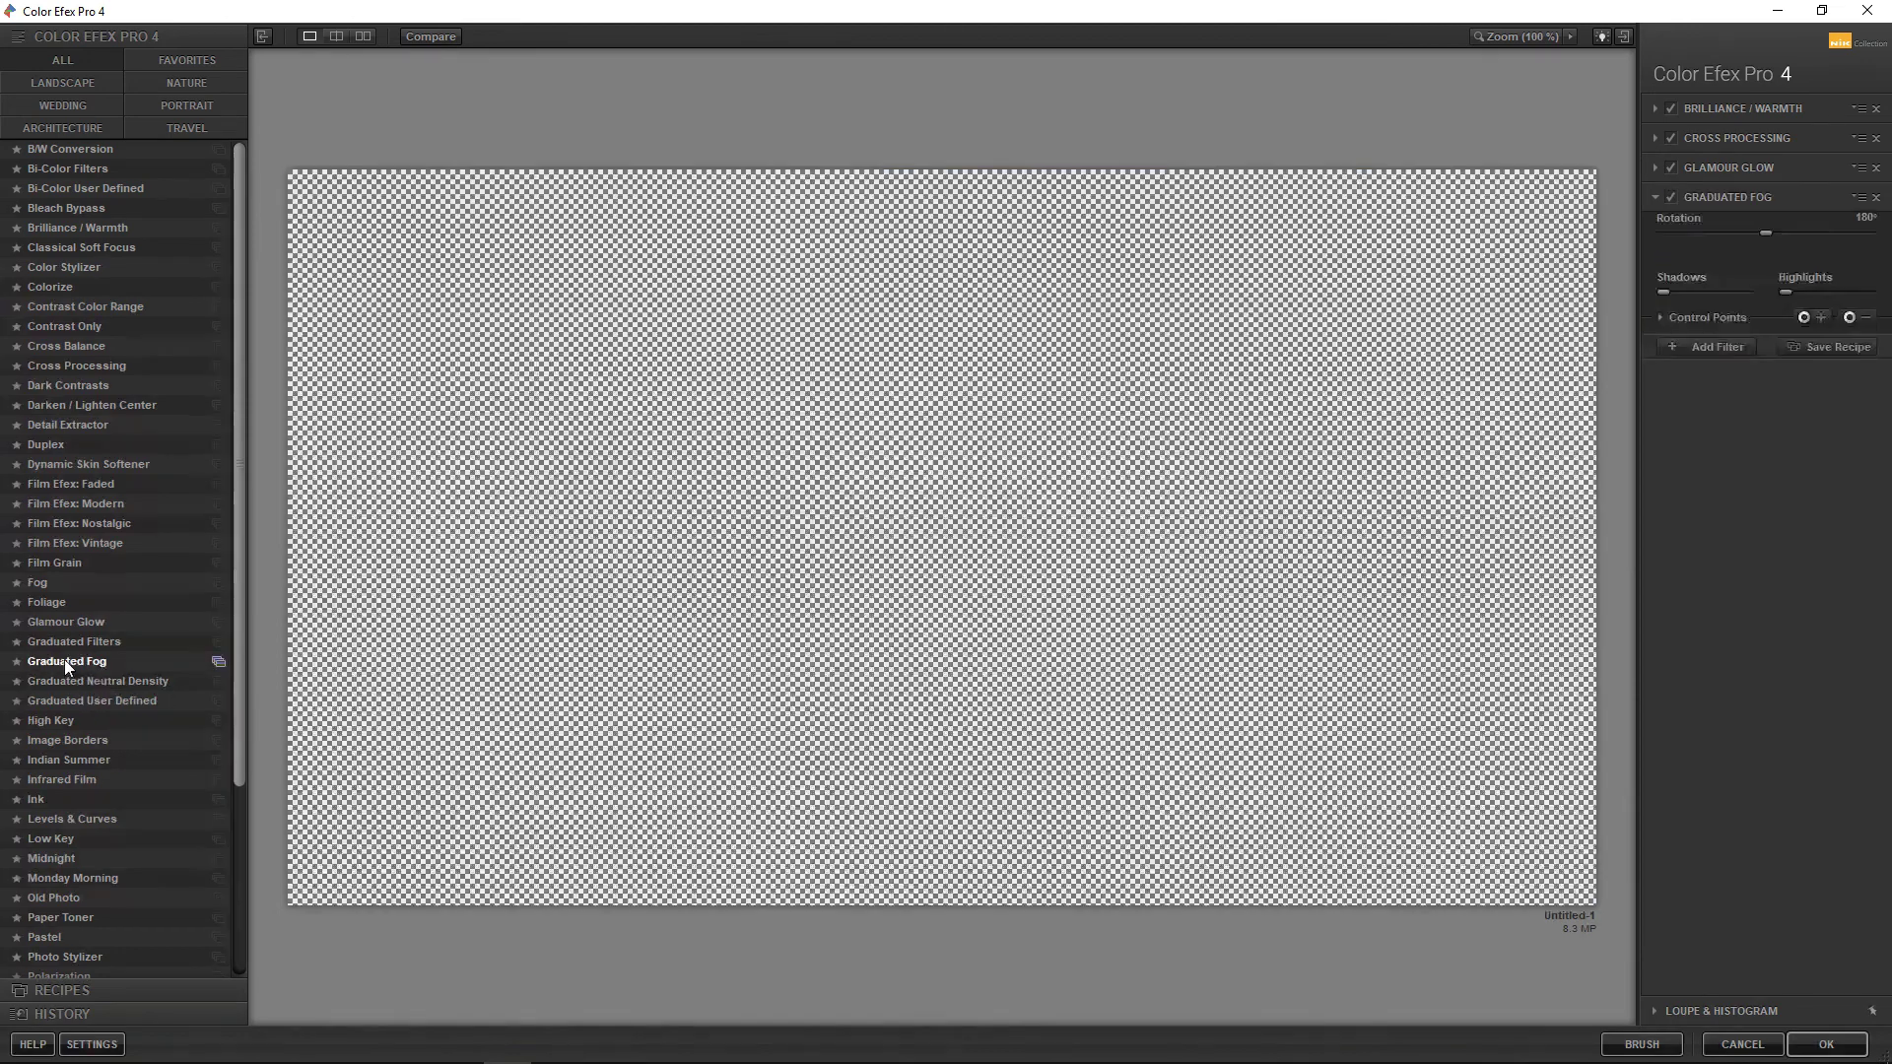
{"action": "left_click_drag", "start_coordinate": [1824, 287], "coordinate": [1679, 287]}
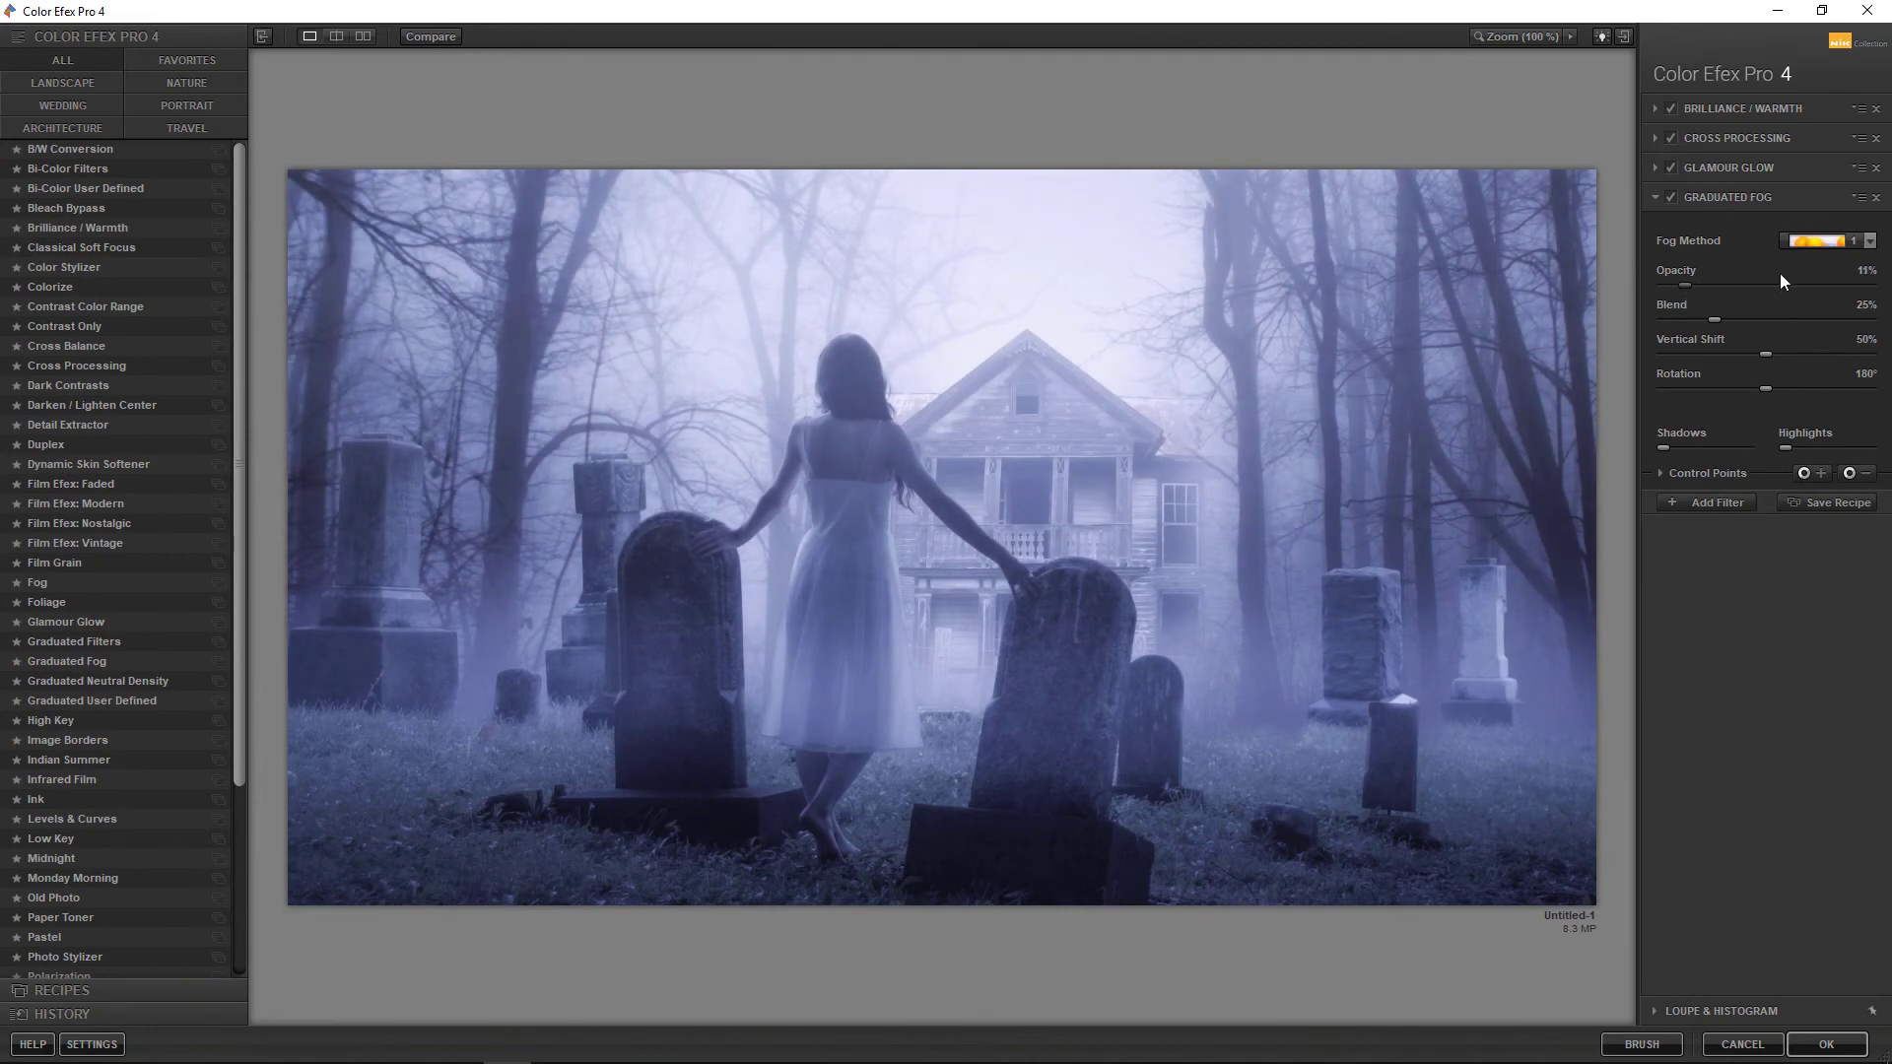
{"action": "left_click", "coordinate": [1719, 505]}
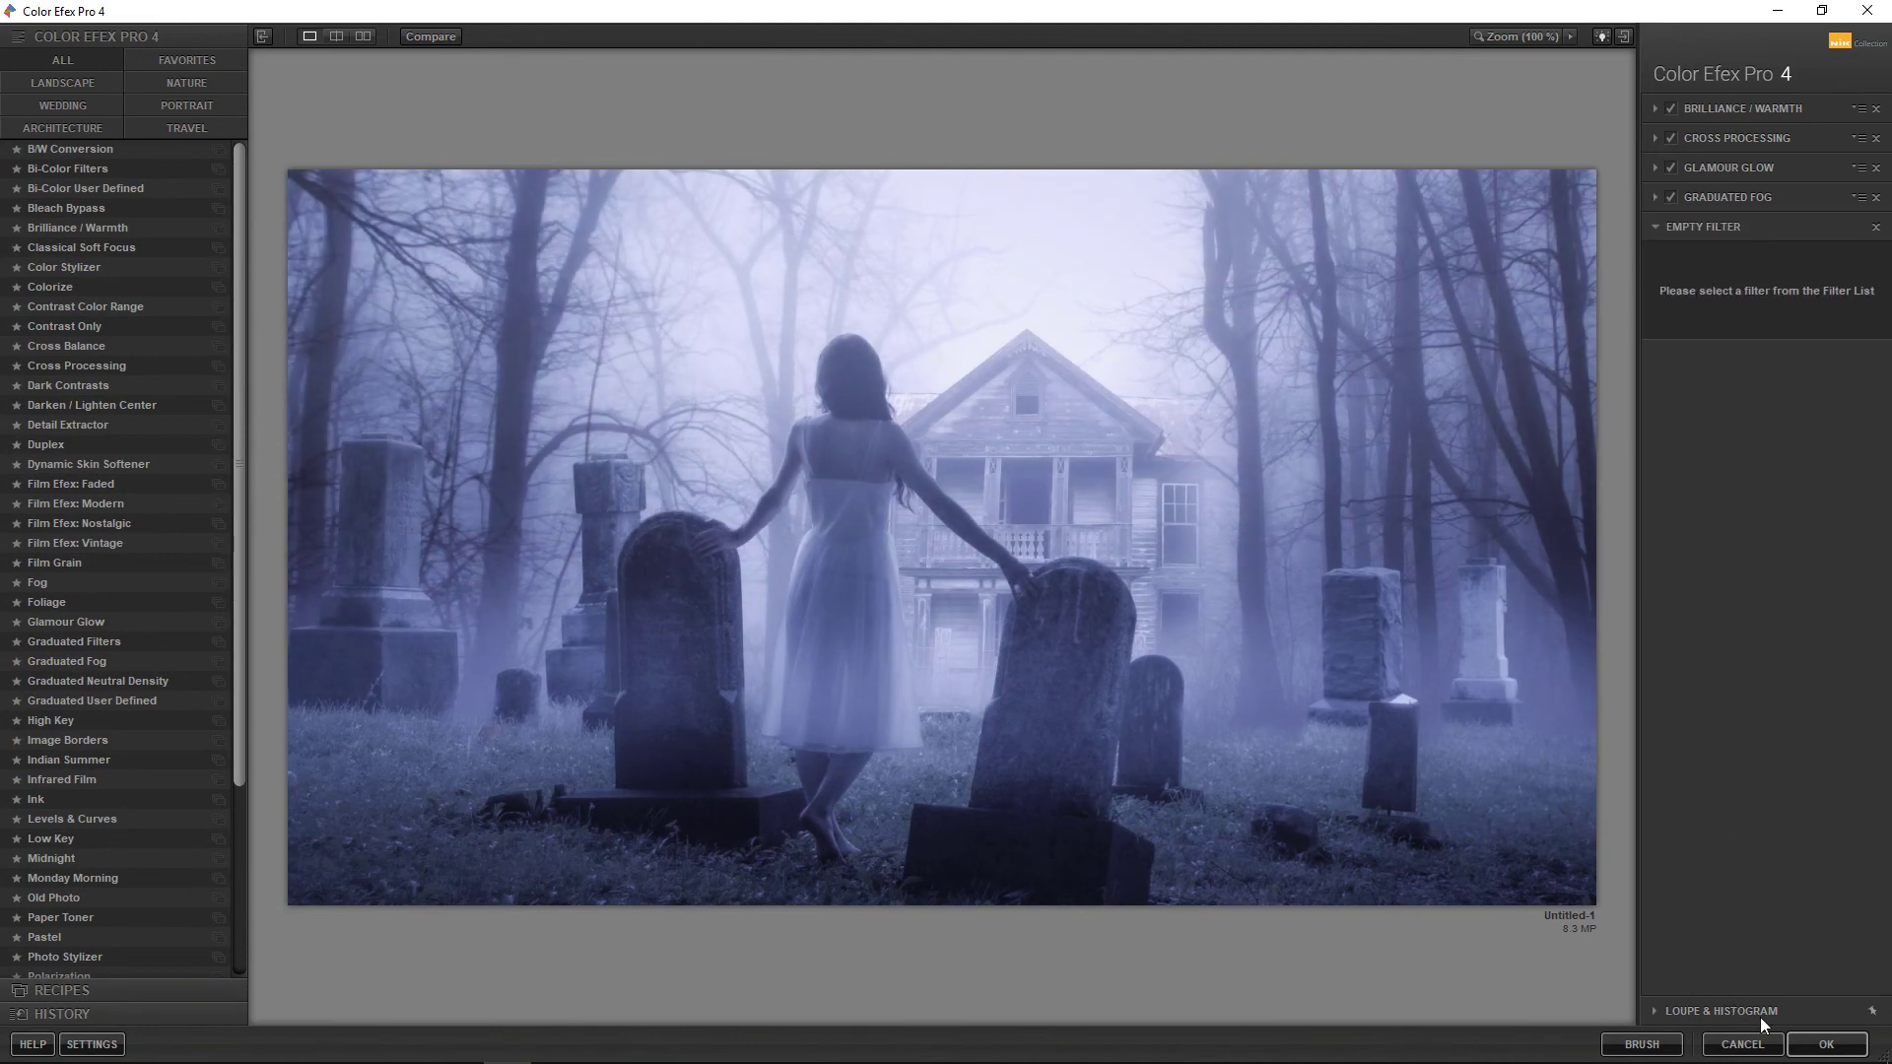
{"action": "left_click", "coordinate": [1826, 1047]}
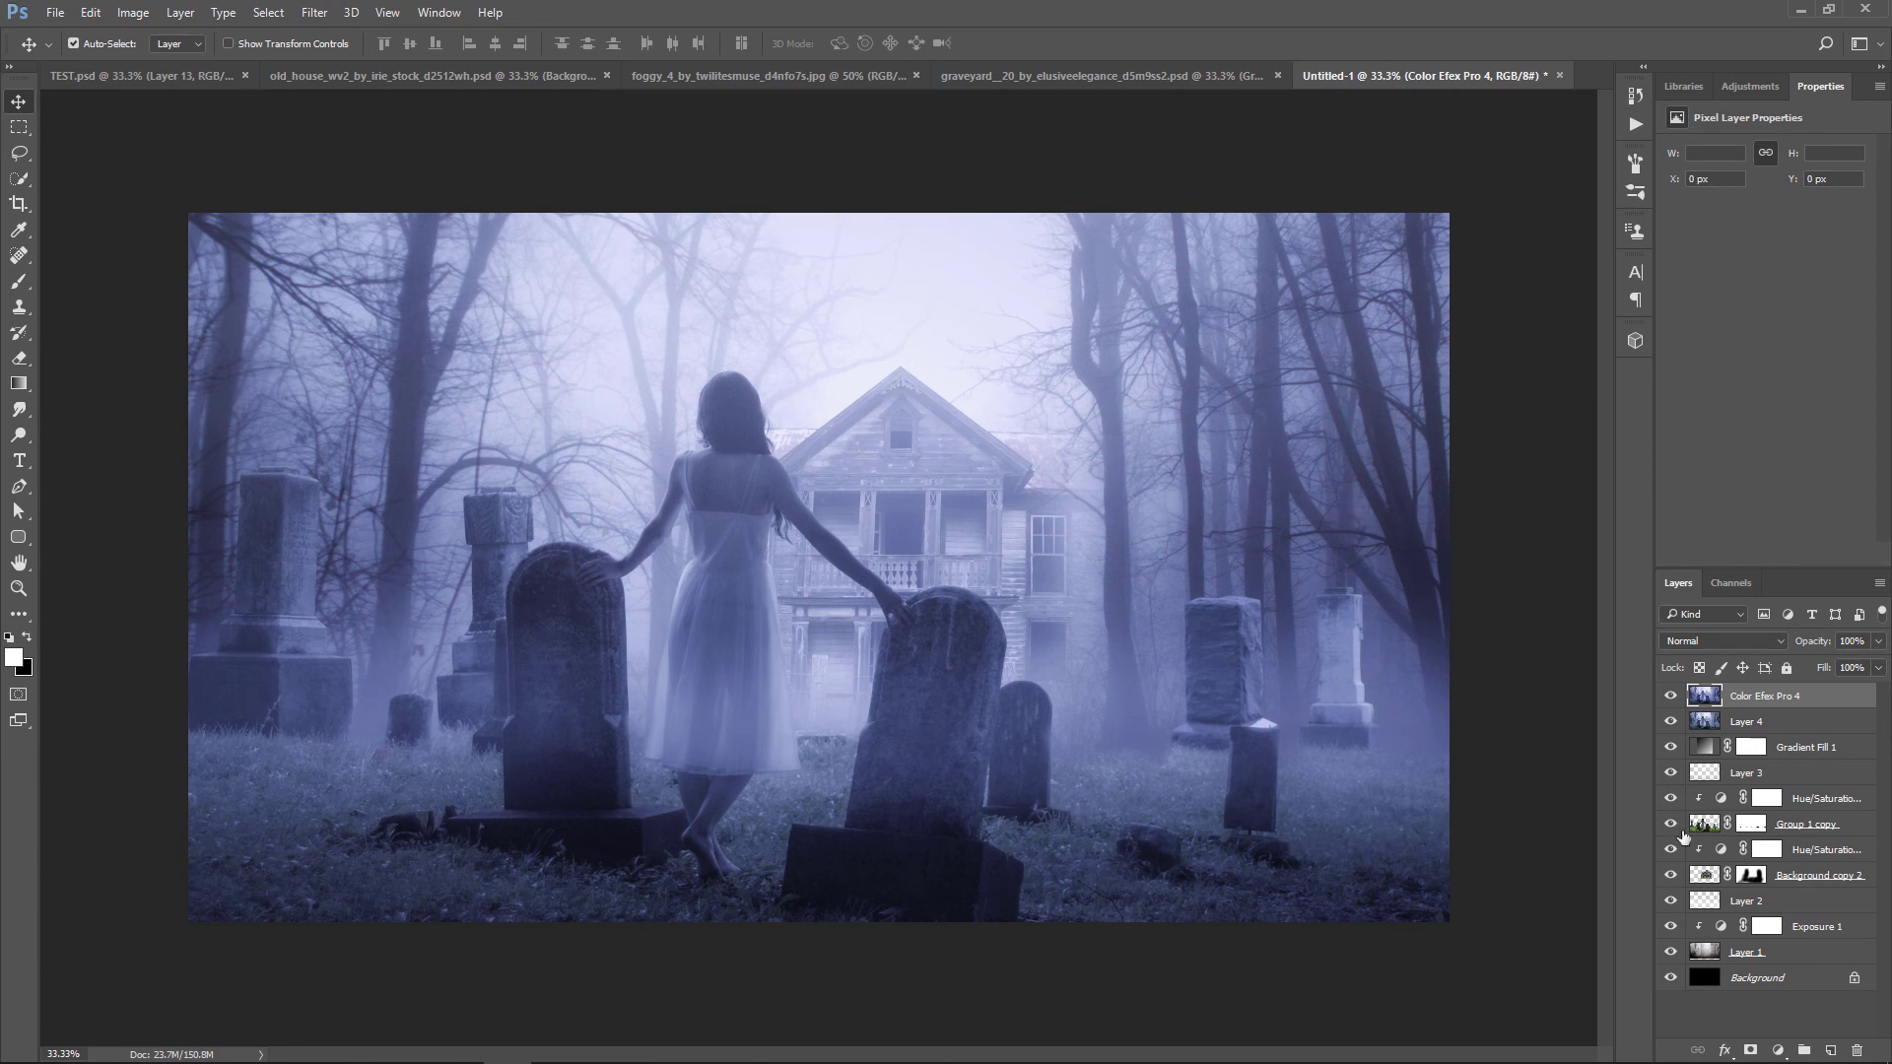
Add a Color Balance adjustment on top with midtones at cyan-red -3, magenta-green +8 and yellow-blue +13
{"action": "left_click", "coordinate": [1778, 1050]}
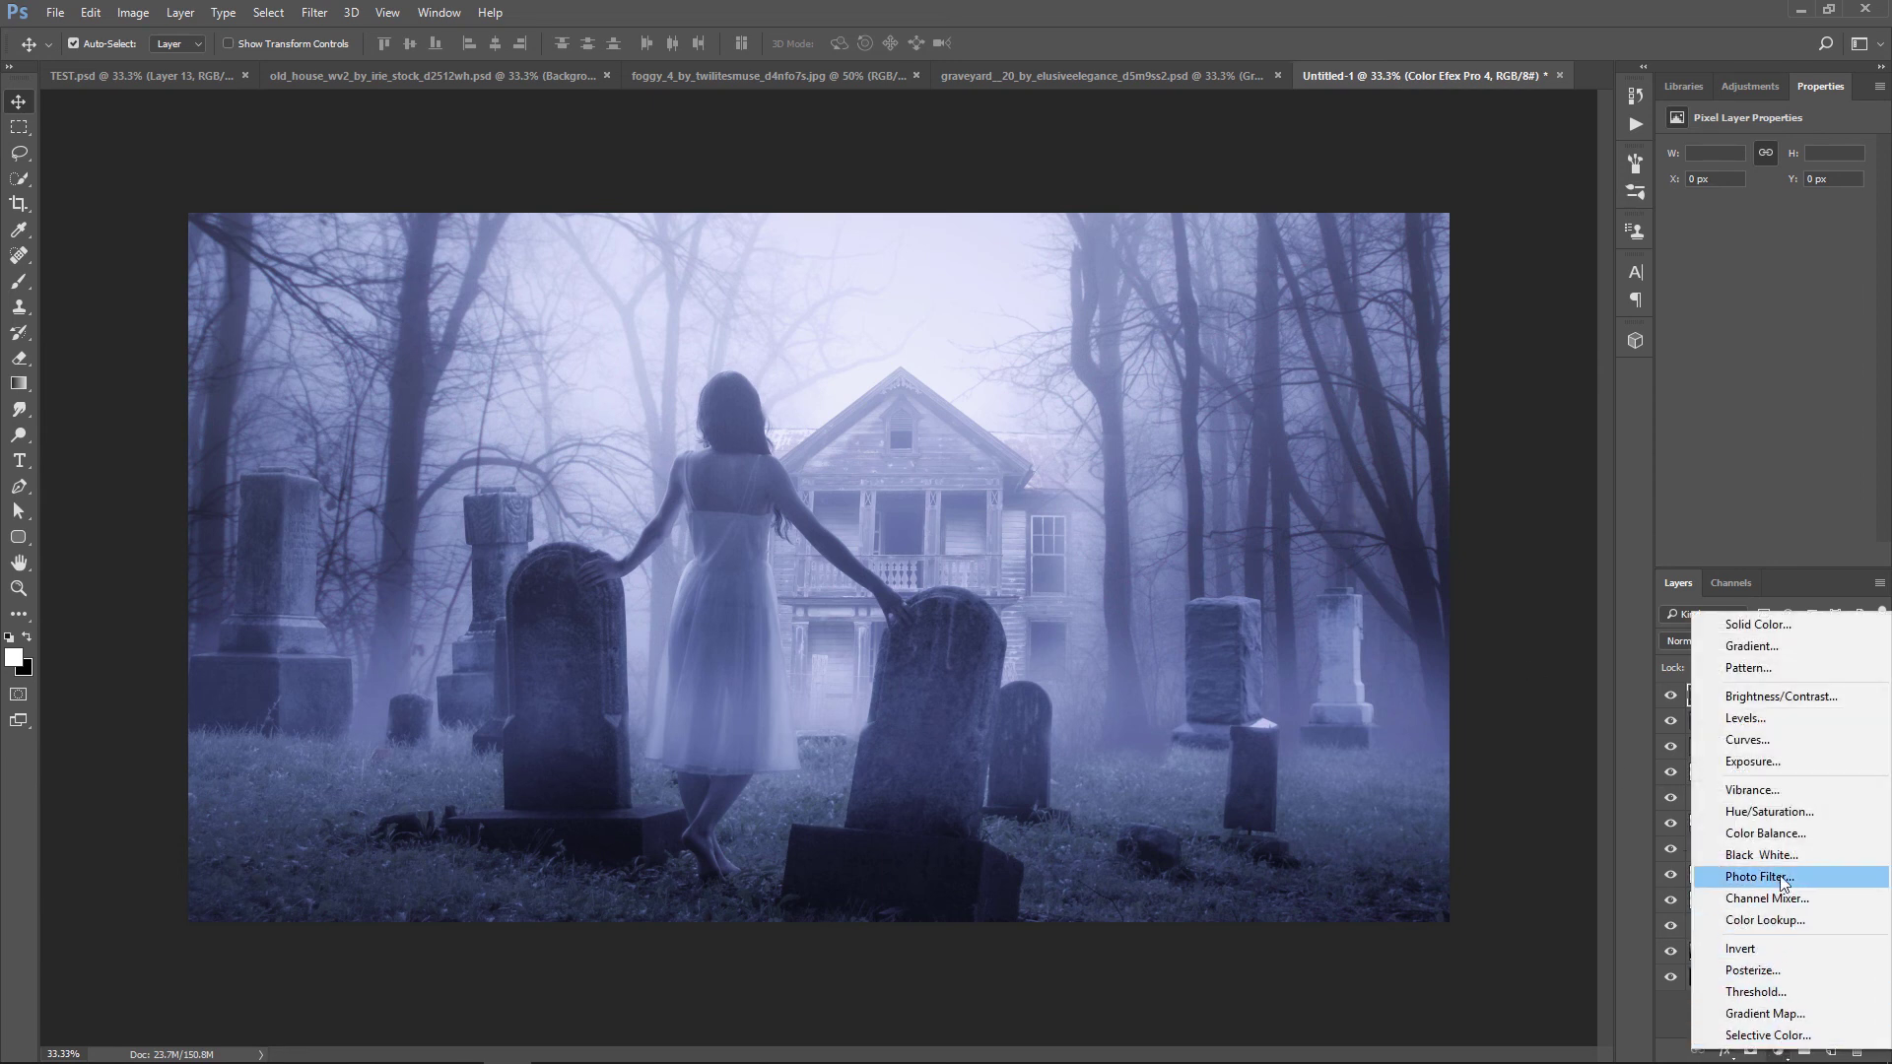
{"action": "left_click", "coordinate": [1791, 836]}
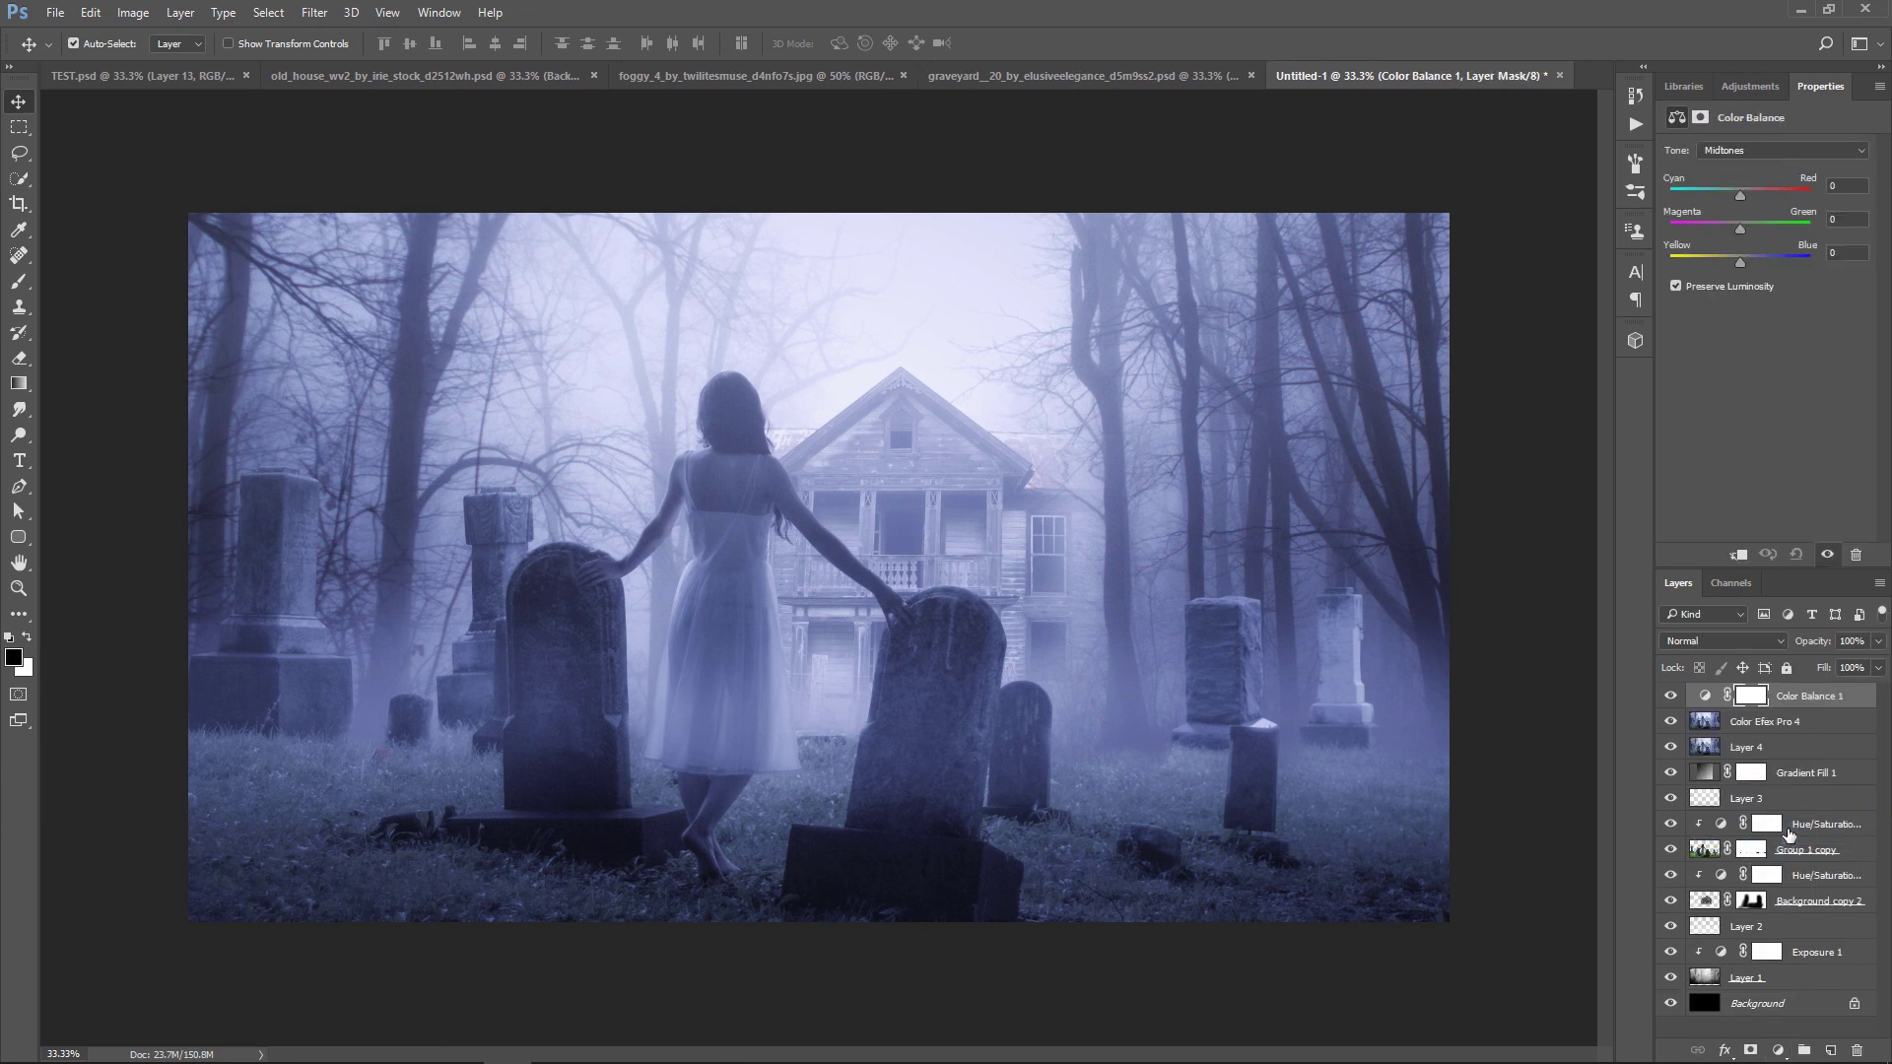
{"action": "left_click_drag", "start_coordinate": [1743, 262], "coordinate": [1749, 262]}
{"action": "left_click_drag", "start_coordinate": [1741, 196], "coordinate": [1726, 196]}
{"action": "left_click_drag", "start_coordinate": [1740, 227], "coordinate": [1726, 227]}
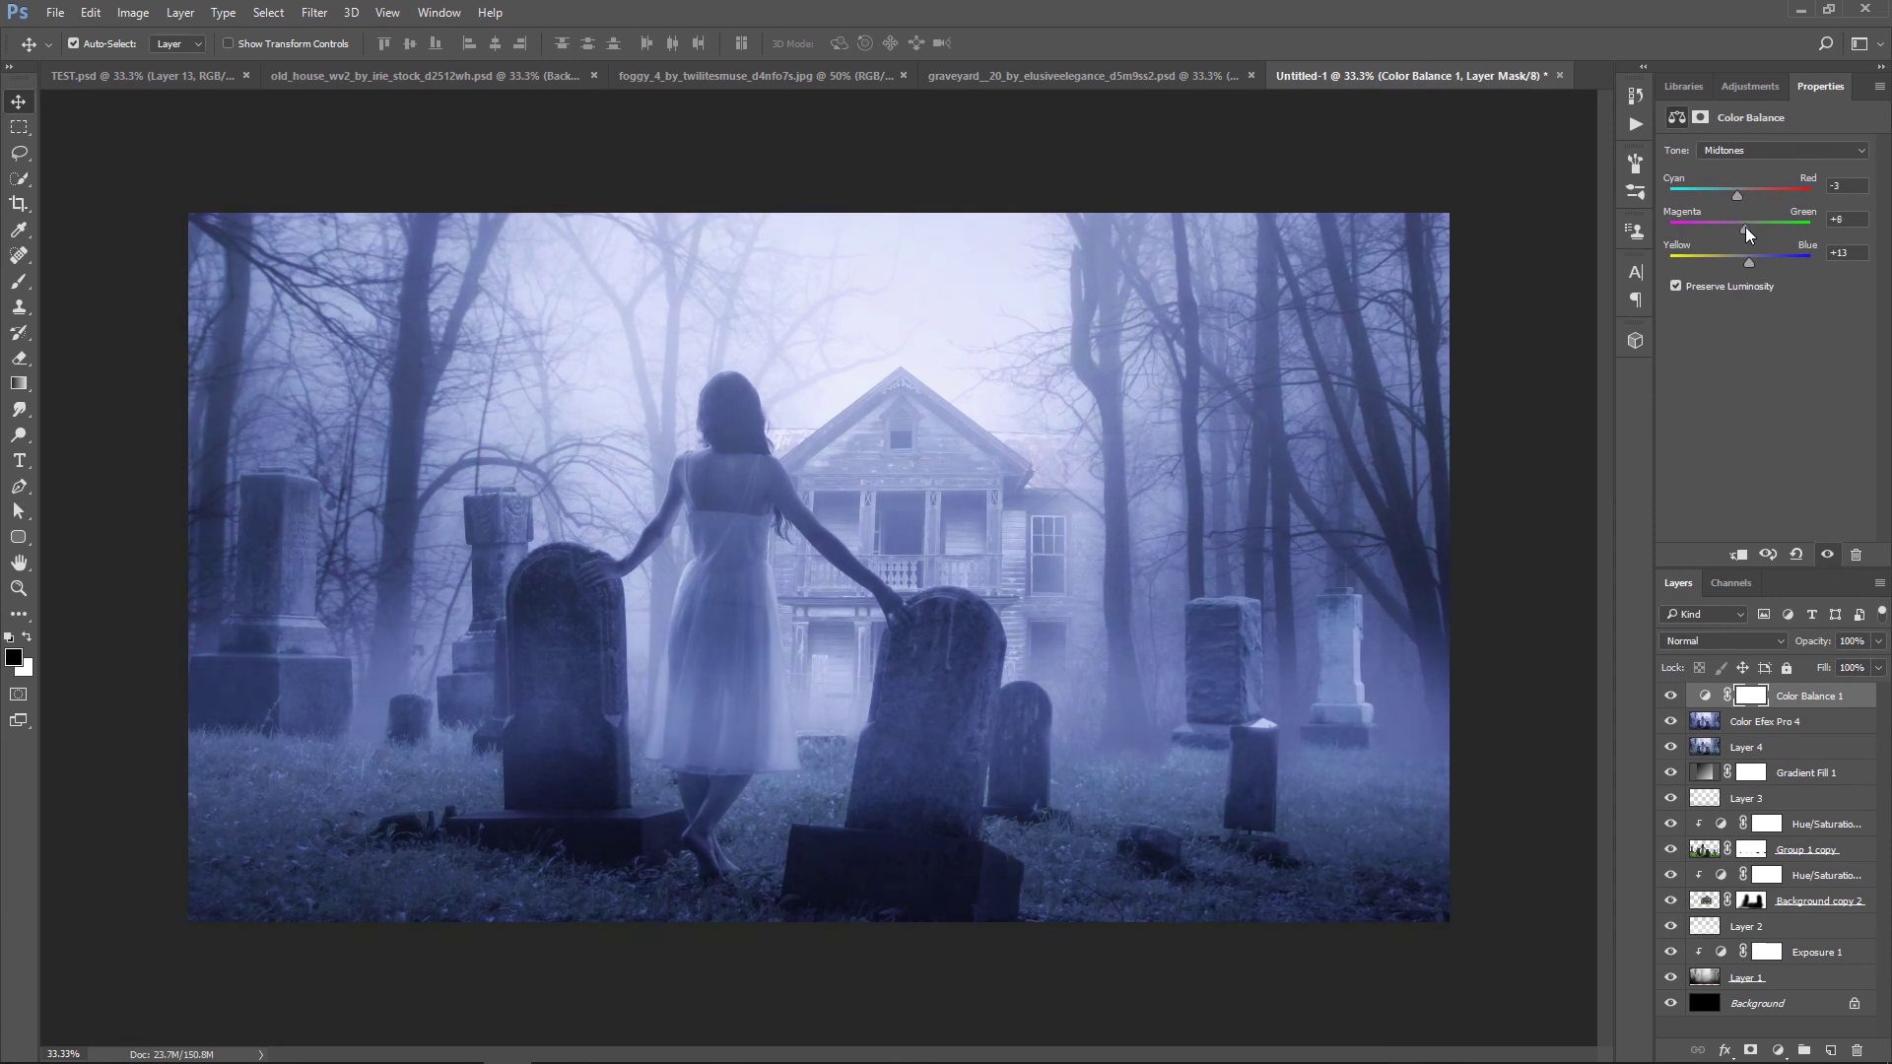